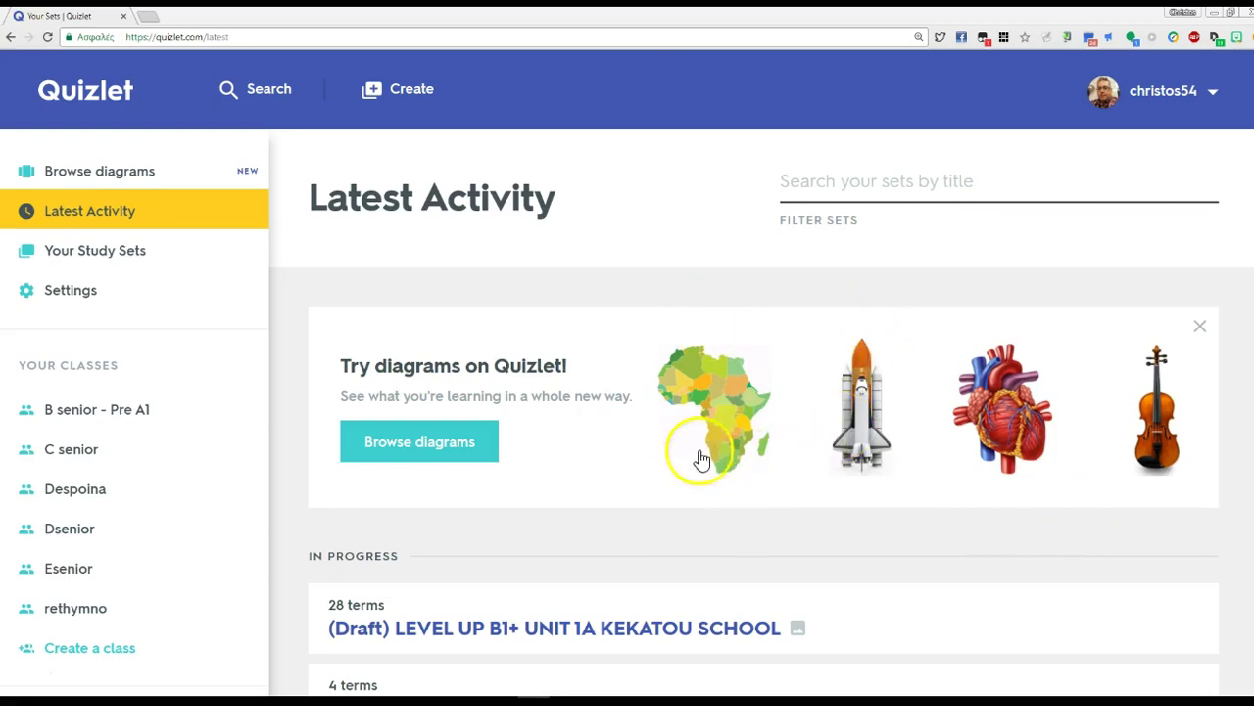
Look through the draft and recent study sets listed in Latest Activity.
scroll(752, 397, down, 3)
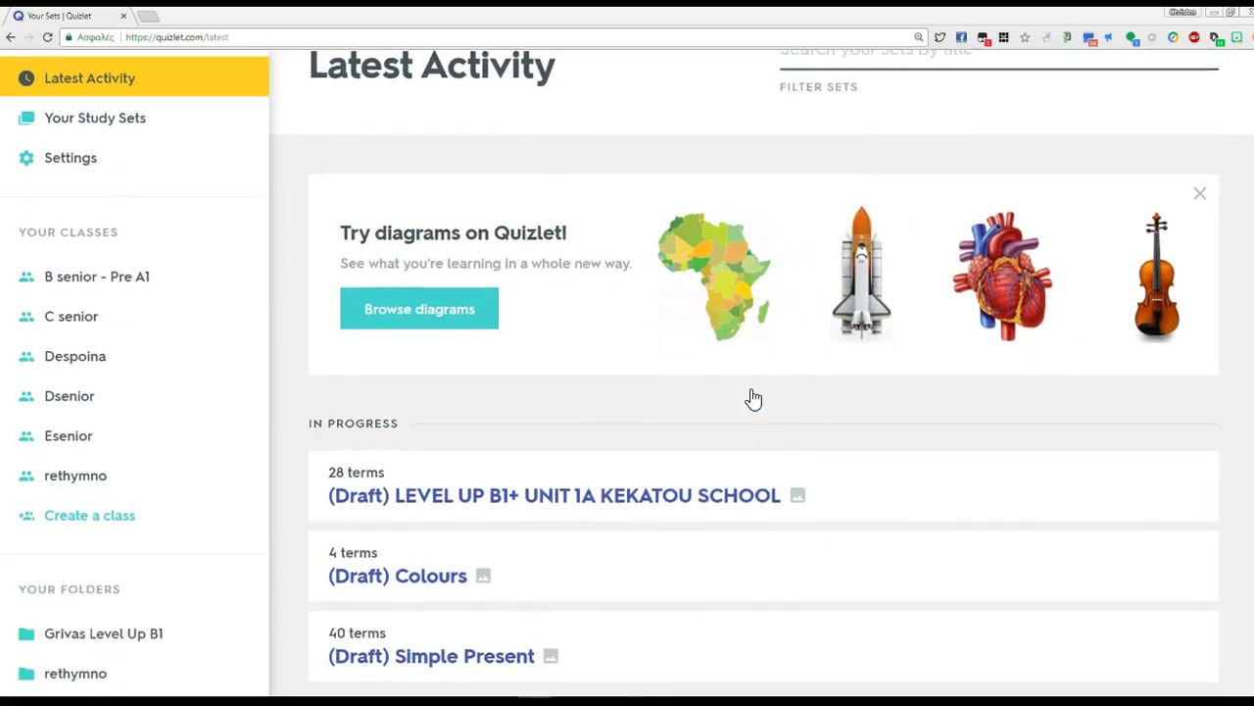
scroll(753, 397, down, 2)
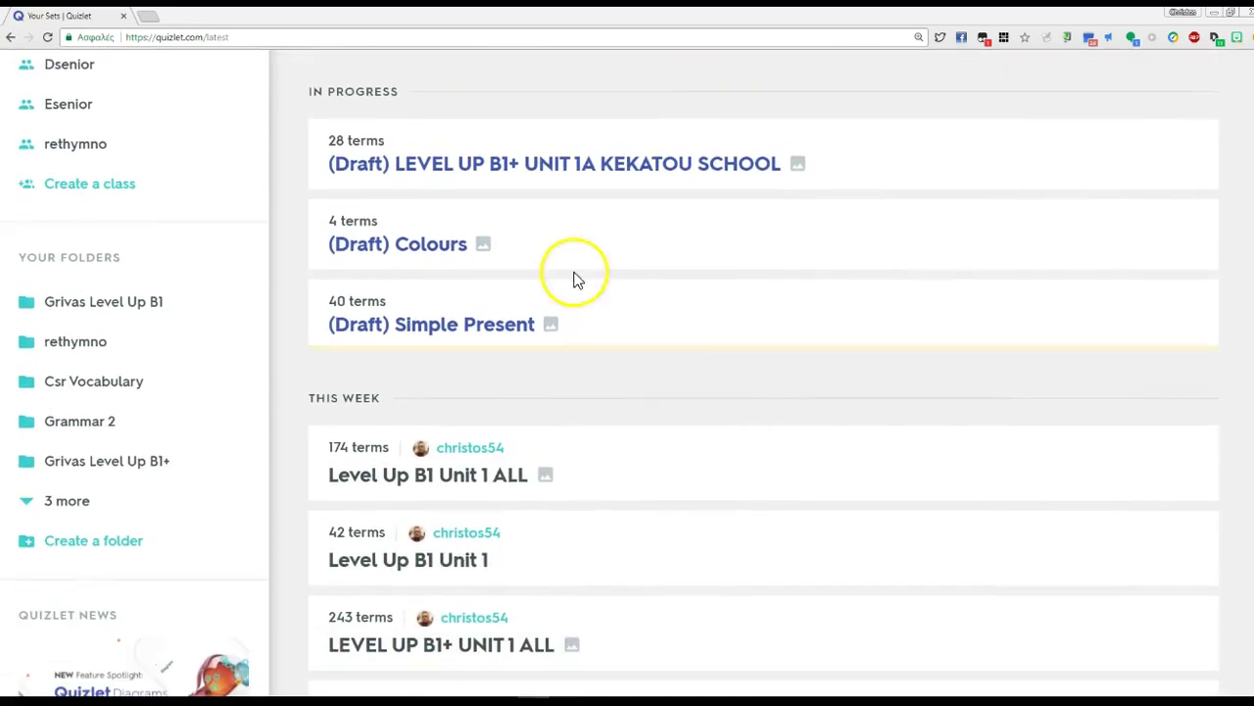
scroll(544, 353, down, 4)
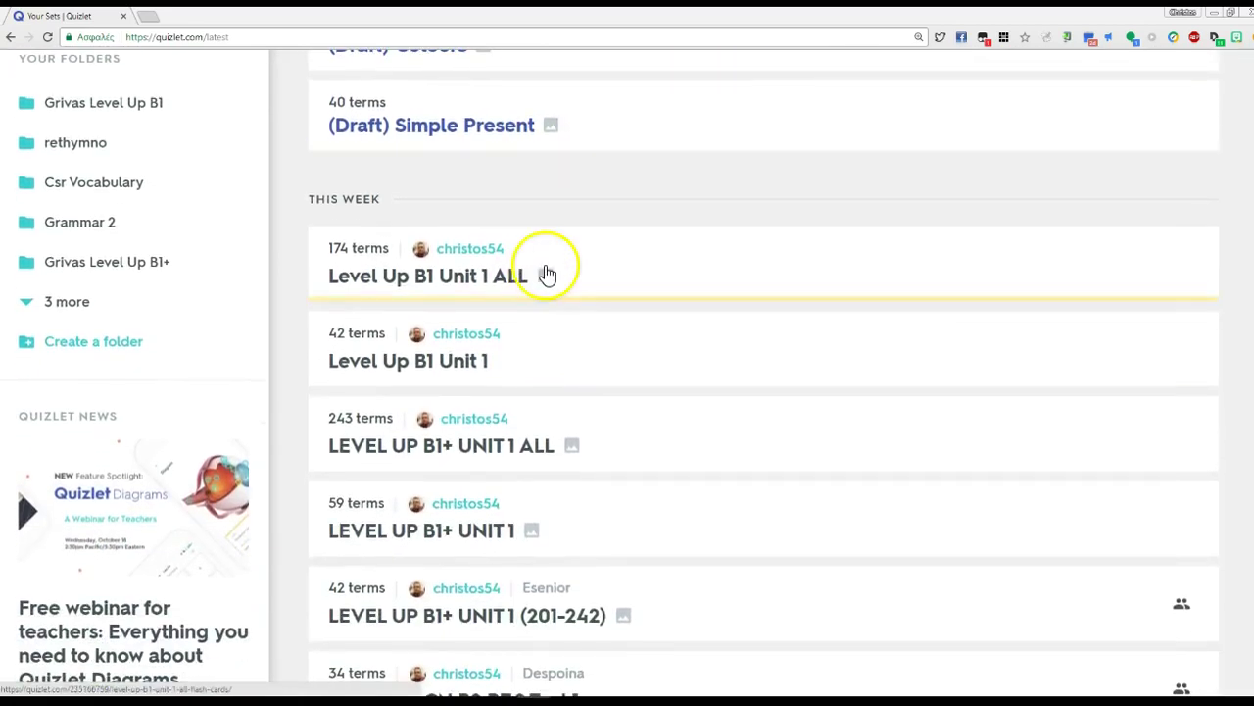
scroll(550, 331, down, 7)
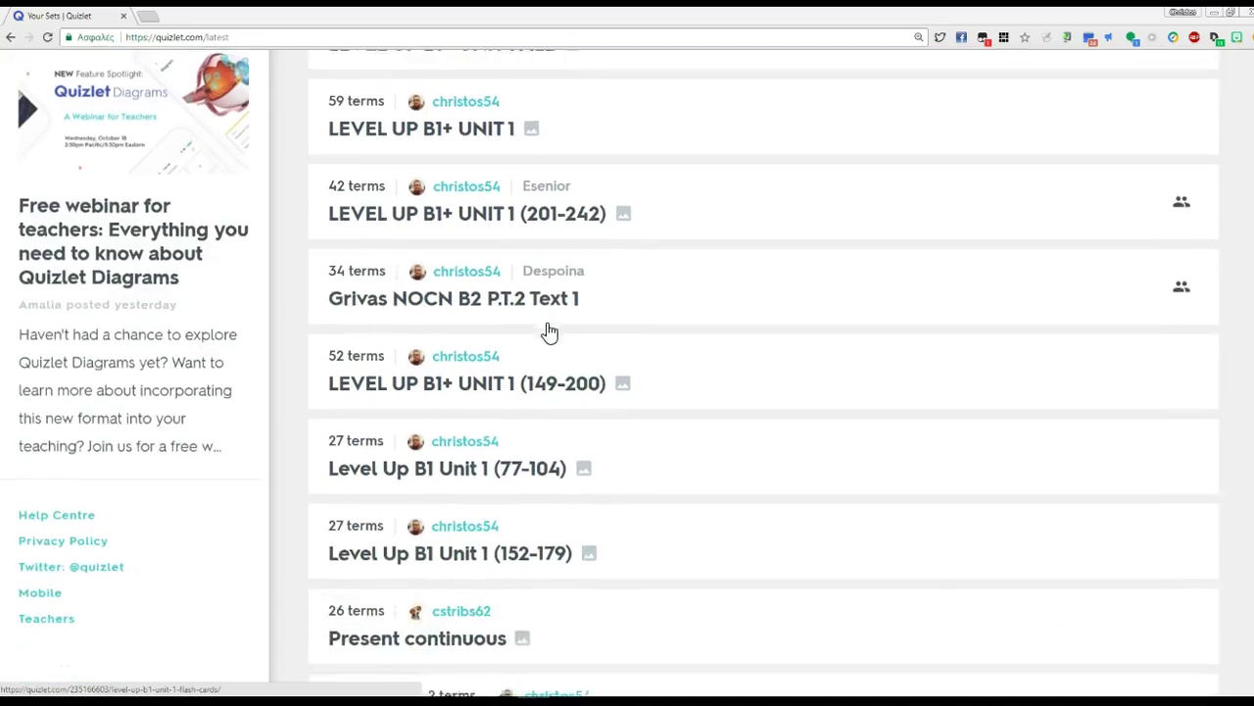
scroll(550, 331, up, 11)
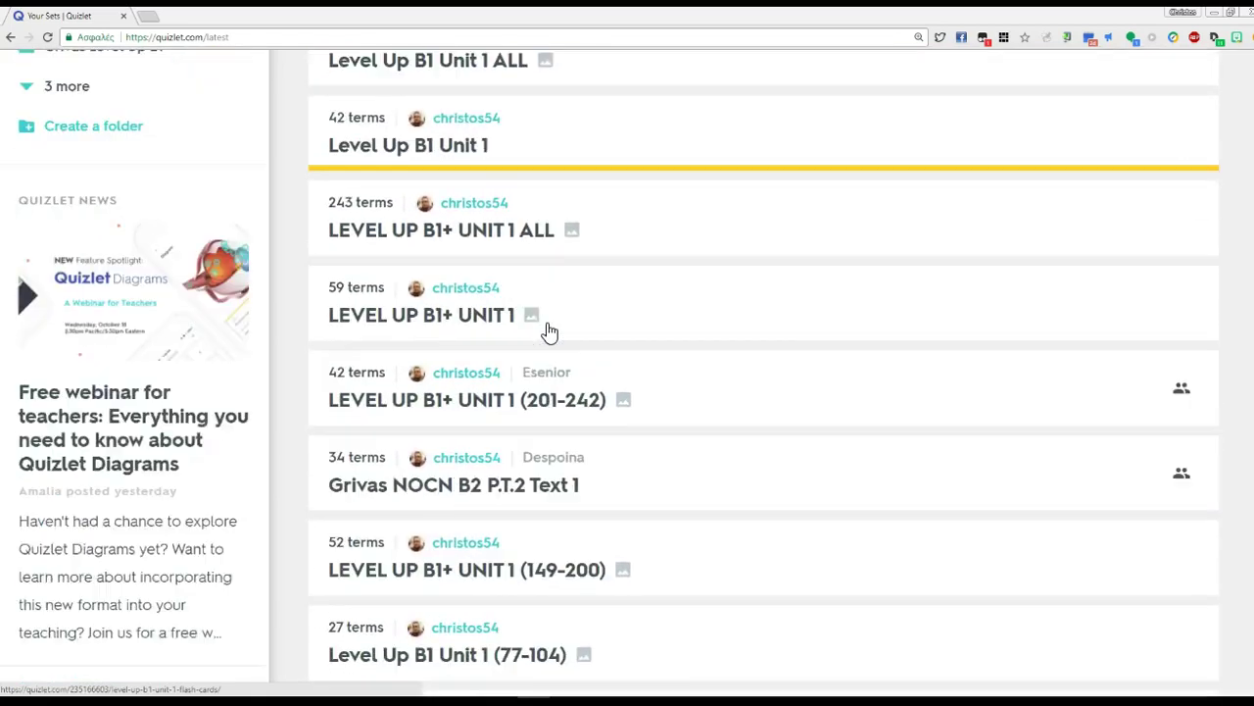
scroll(550, 333, up, 2)
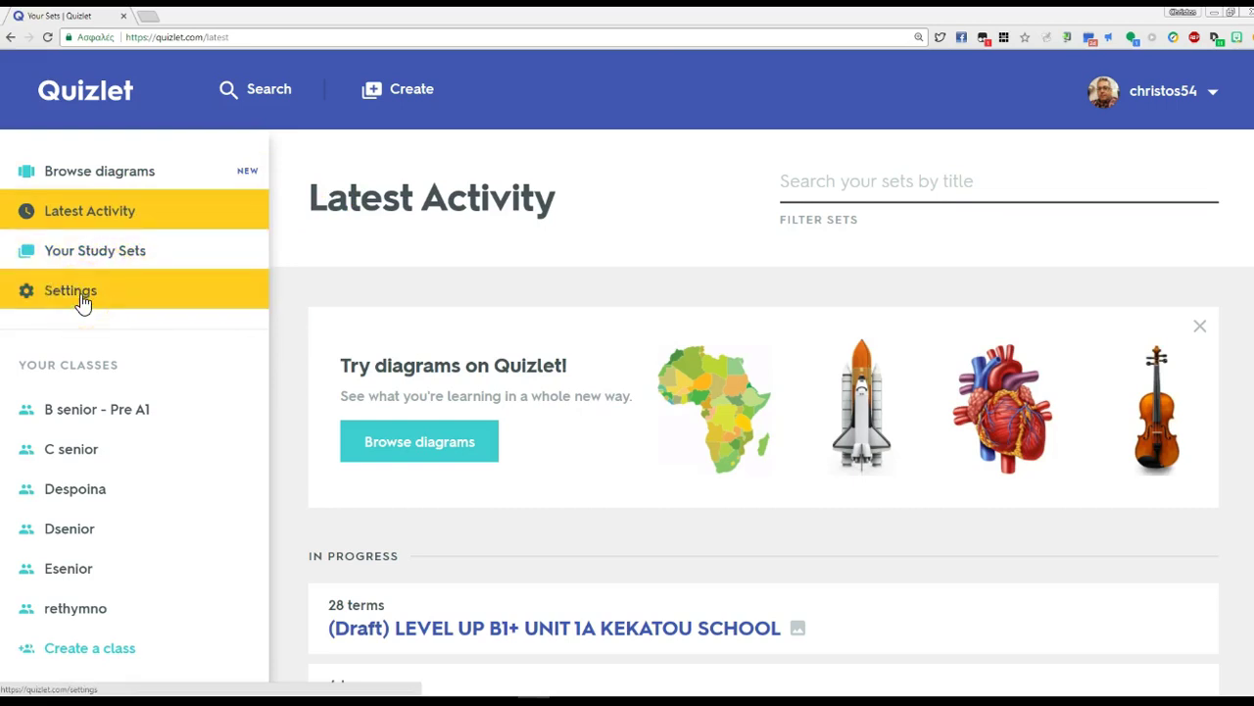
Examine the account's classes, folders and Quizlet news beside the study set list.
scroll(82, 302, down, 1)
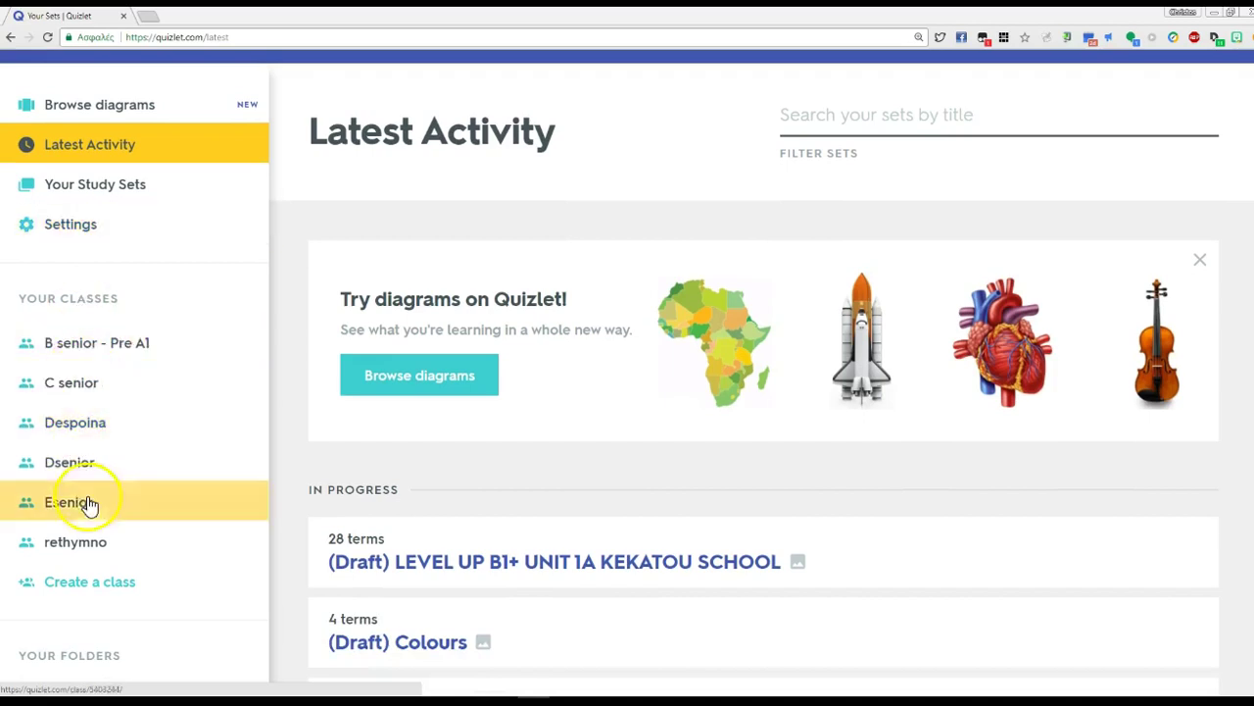
scroll(103, 519, down, 4)
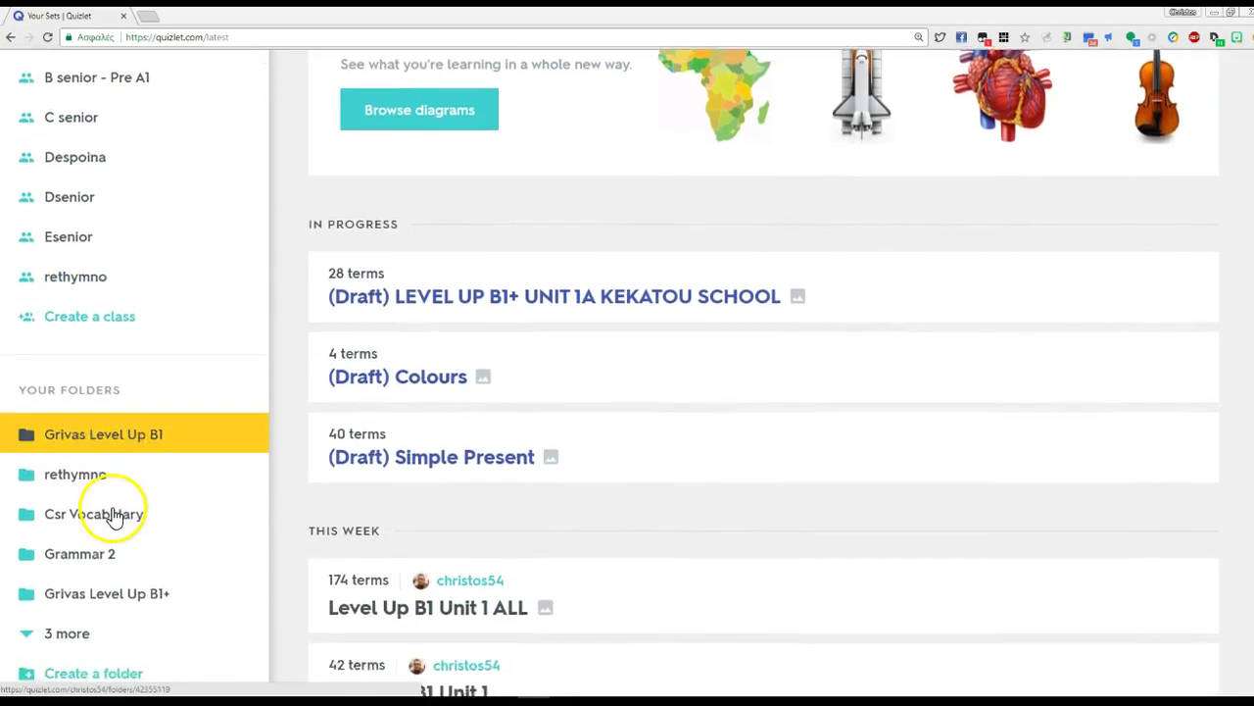
scroll(114, 517, down, 2)
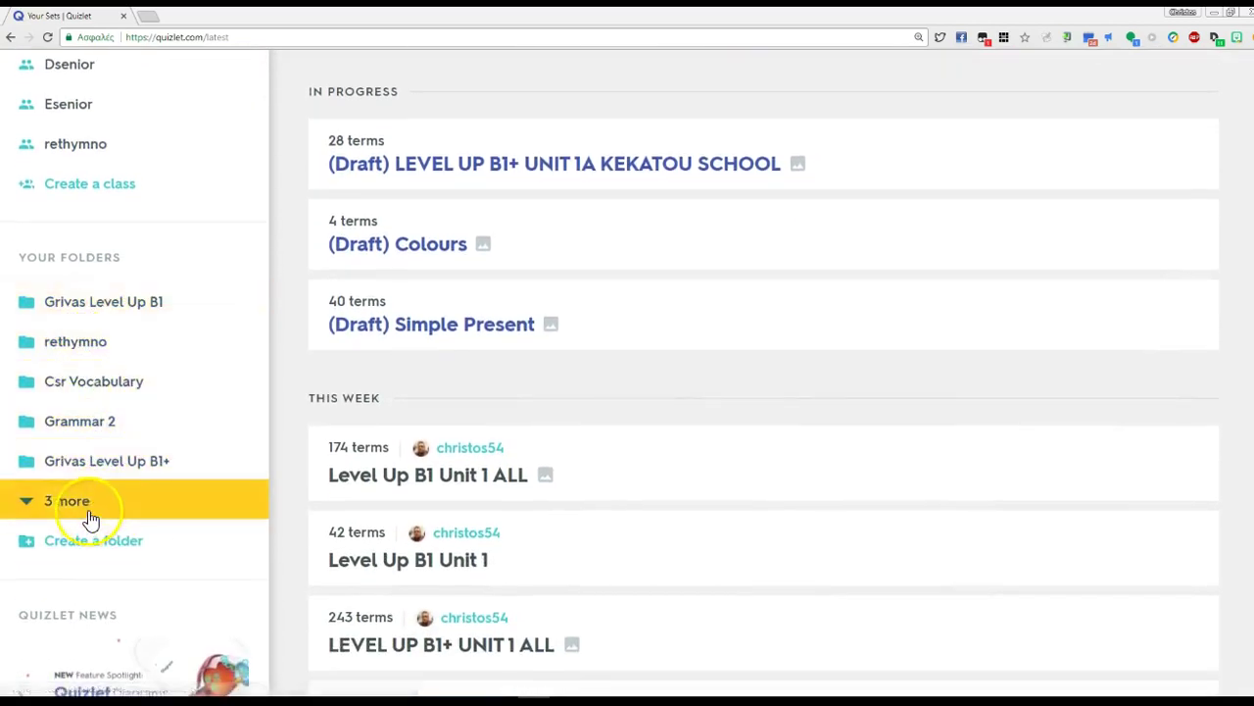
scroll(88, 514, down, 4)
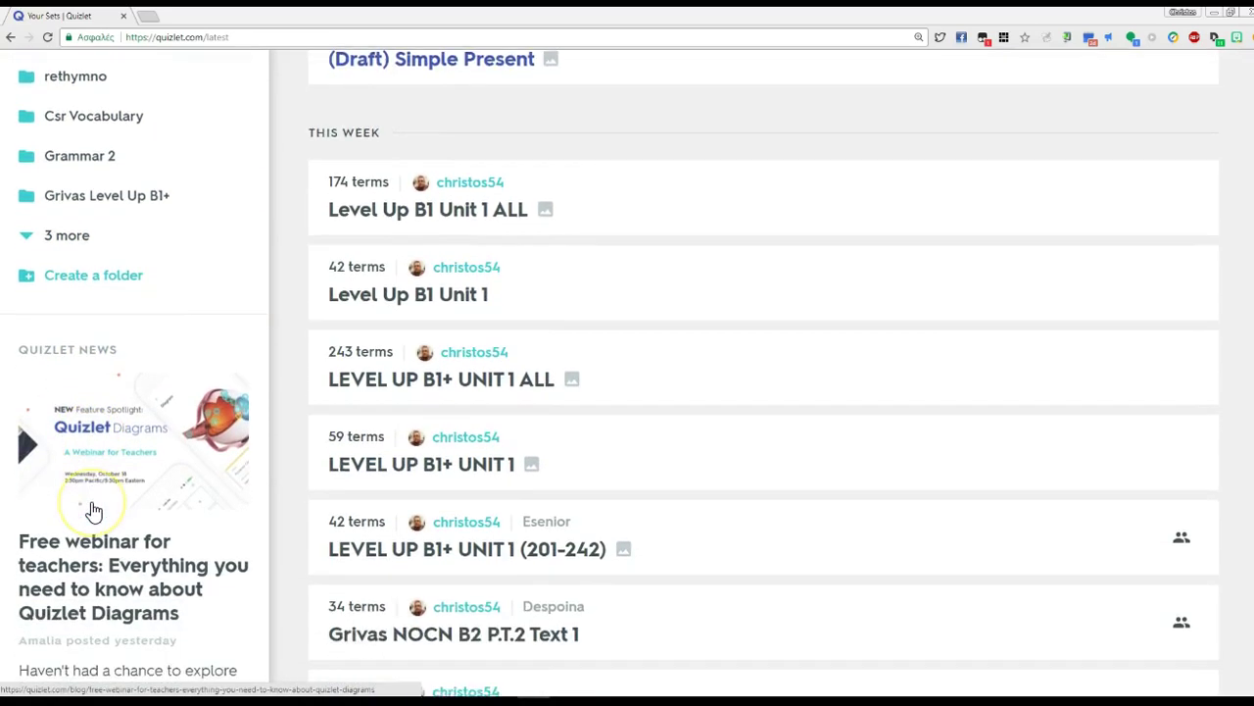
scroll(93, 509, down, 1)
scroll(93, 509, down, 2)
scroll(91, 511, up, 10)
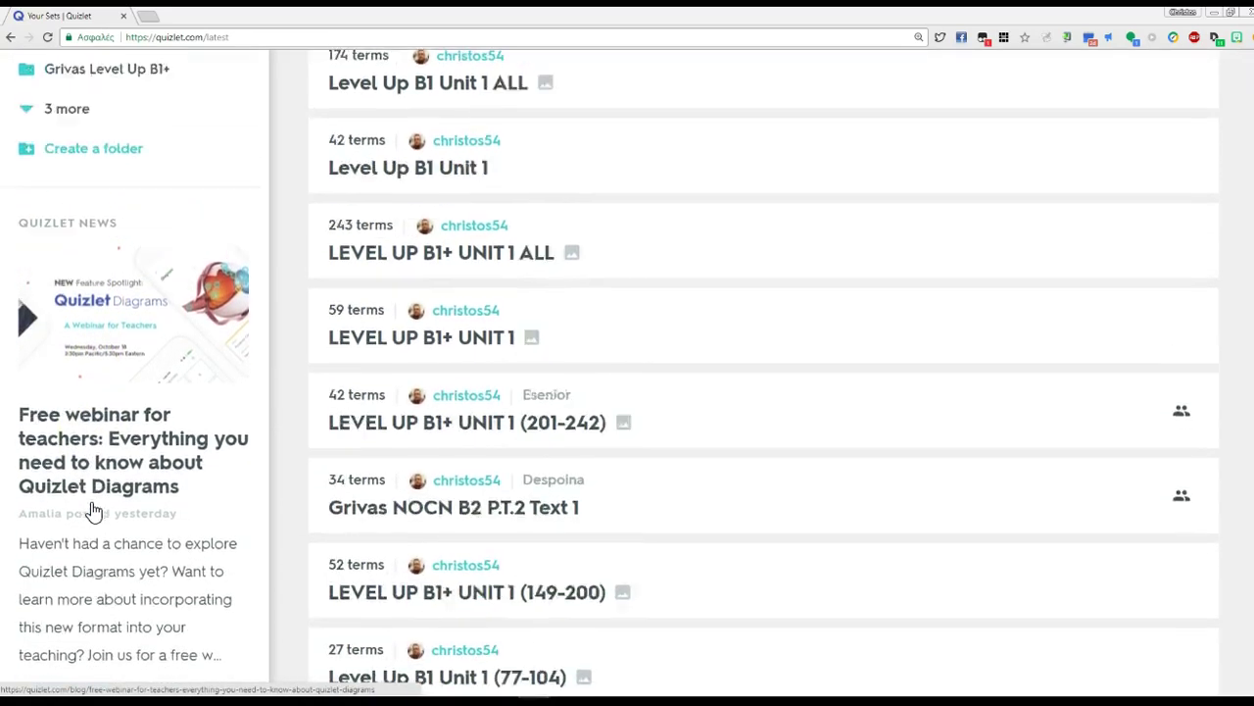
scroll(93, 509, up, 3)
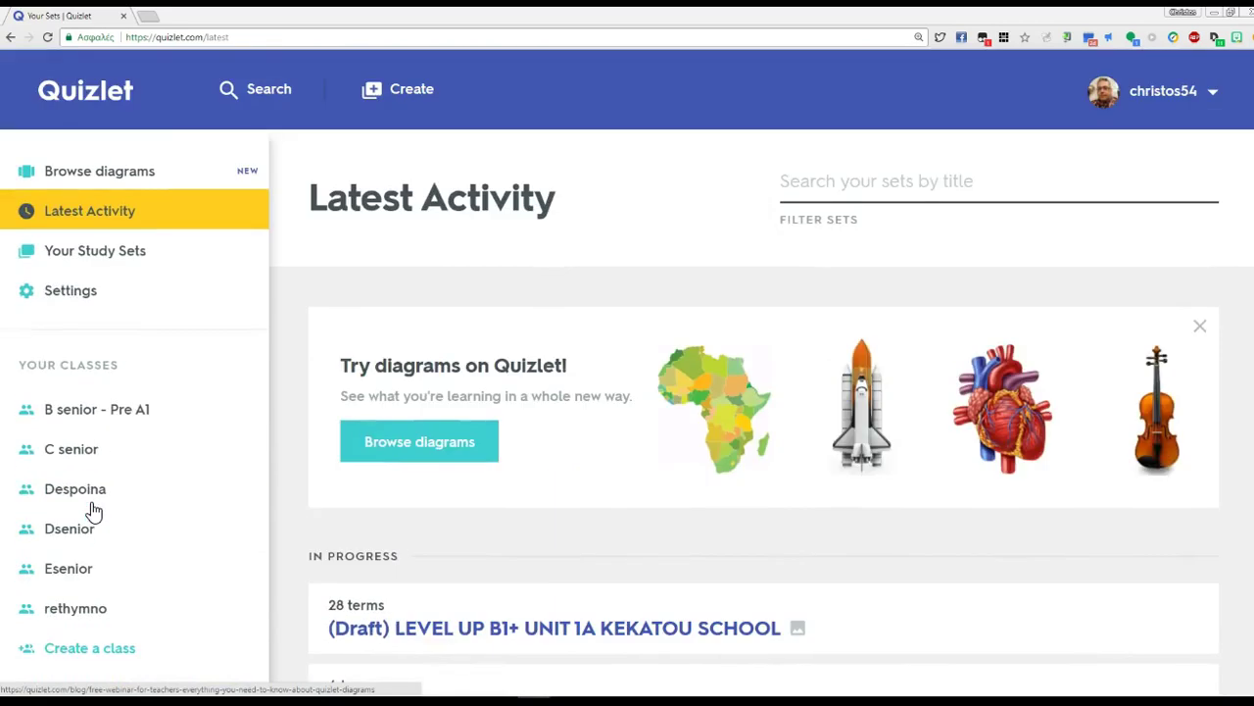
Review the existing classes and folders together with the options to create a class and a folder.
scroll(93, 509, down, 4)
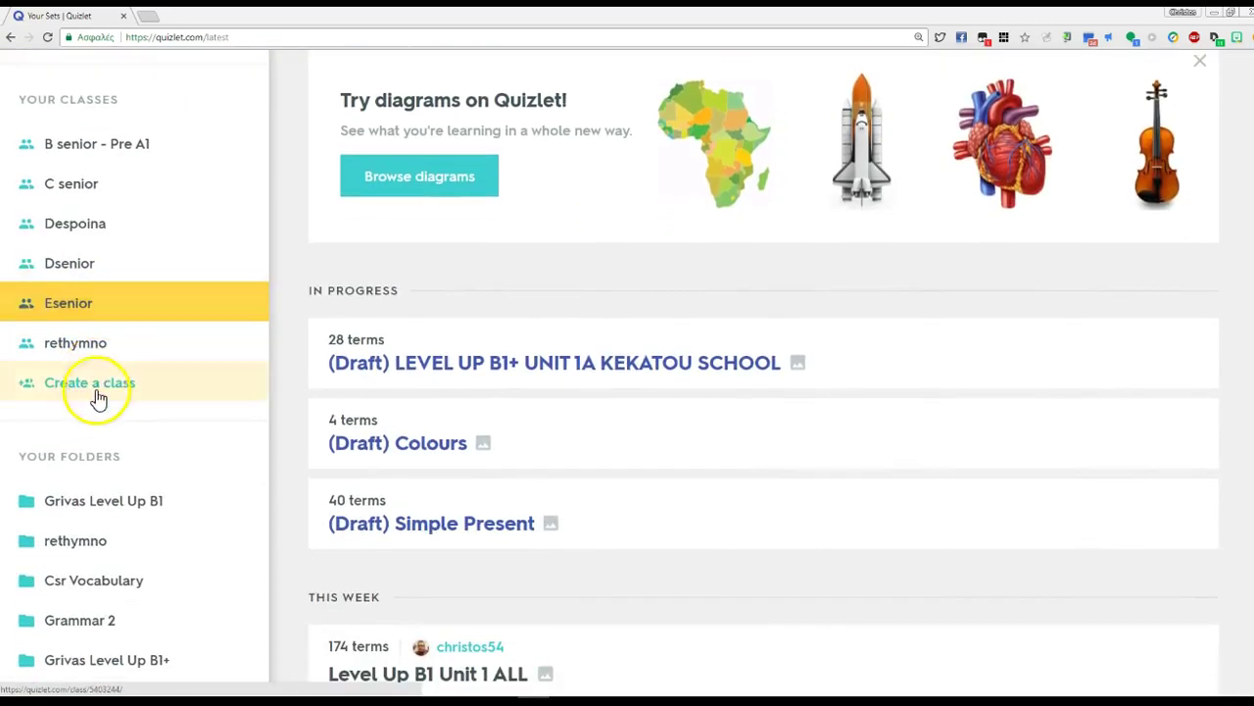
scroll(106, 471, down, 2)
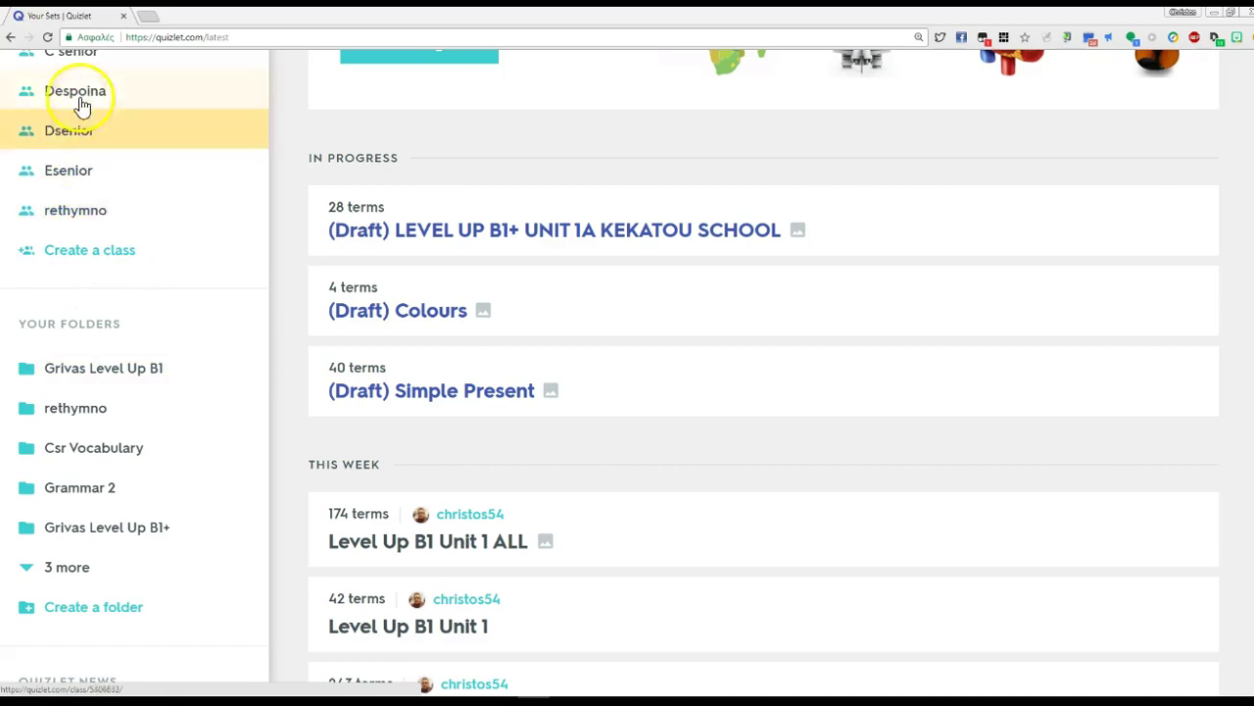
scroll(143, 392, up, 2)
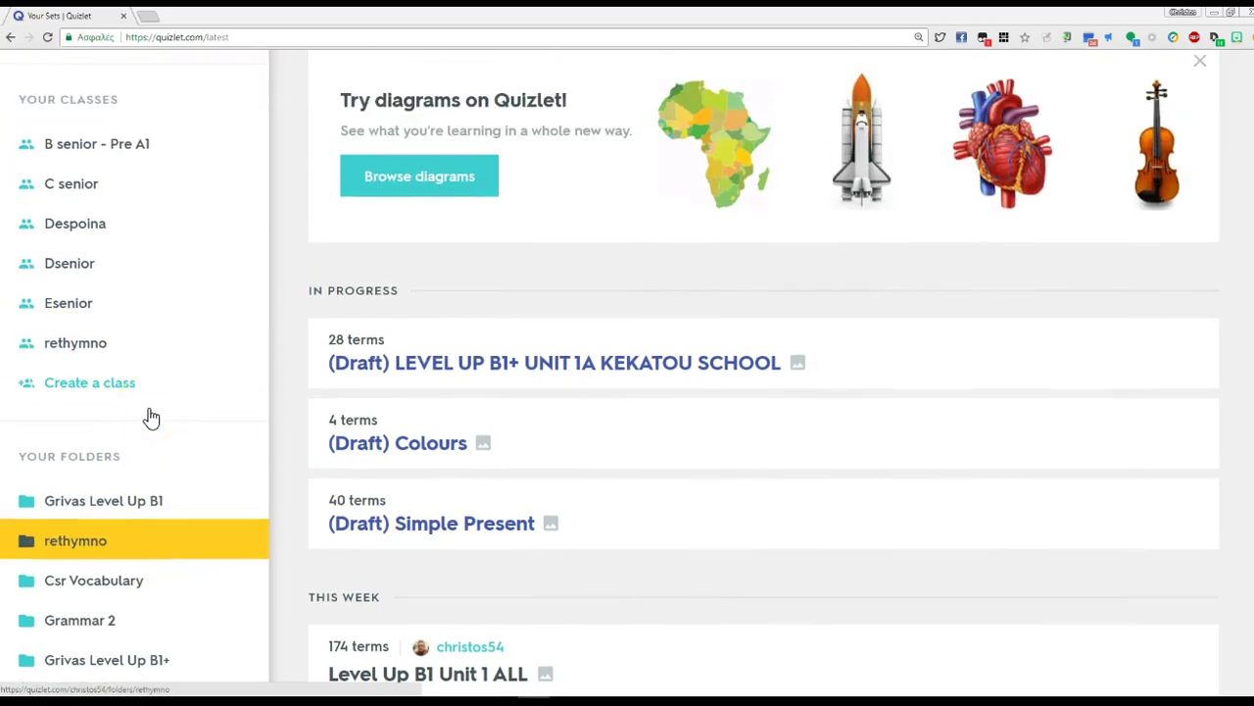
scroll(150, 416, up, 3)
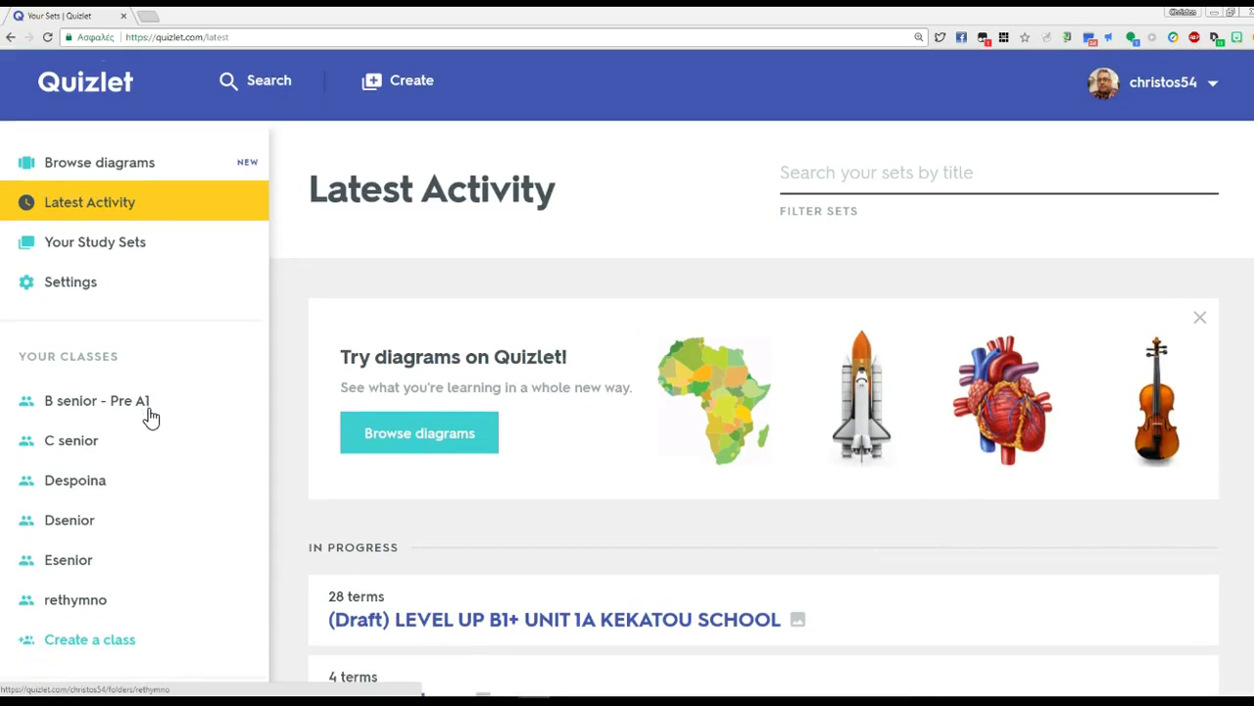
scroll(150, 417, down, 2)
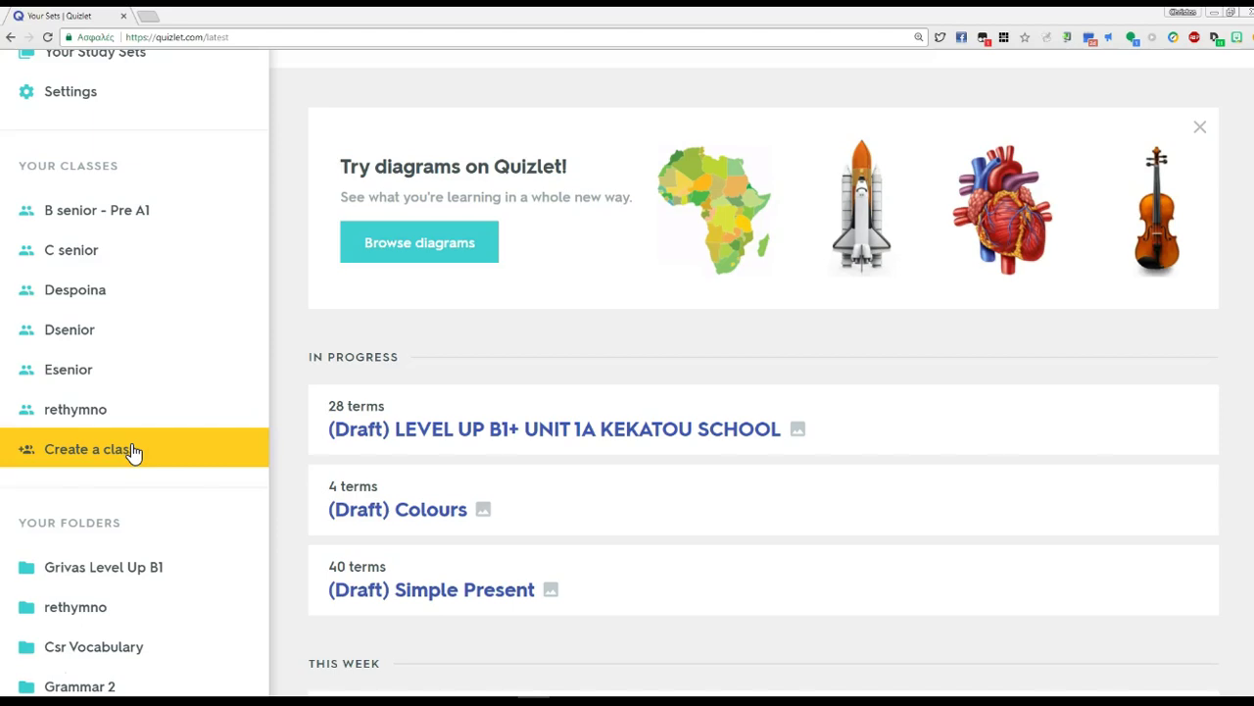
scroll(134, 451, down, 1)
click(192, 434)
scroll(196, 434, down, 2)
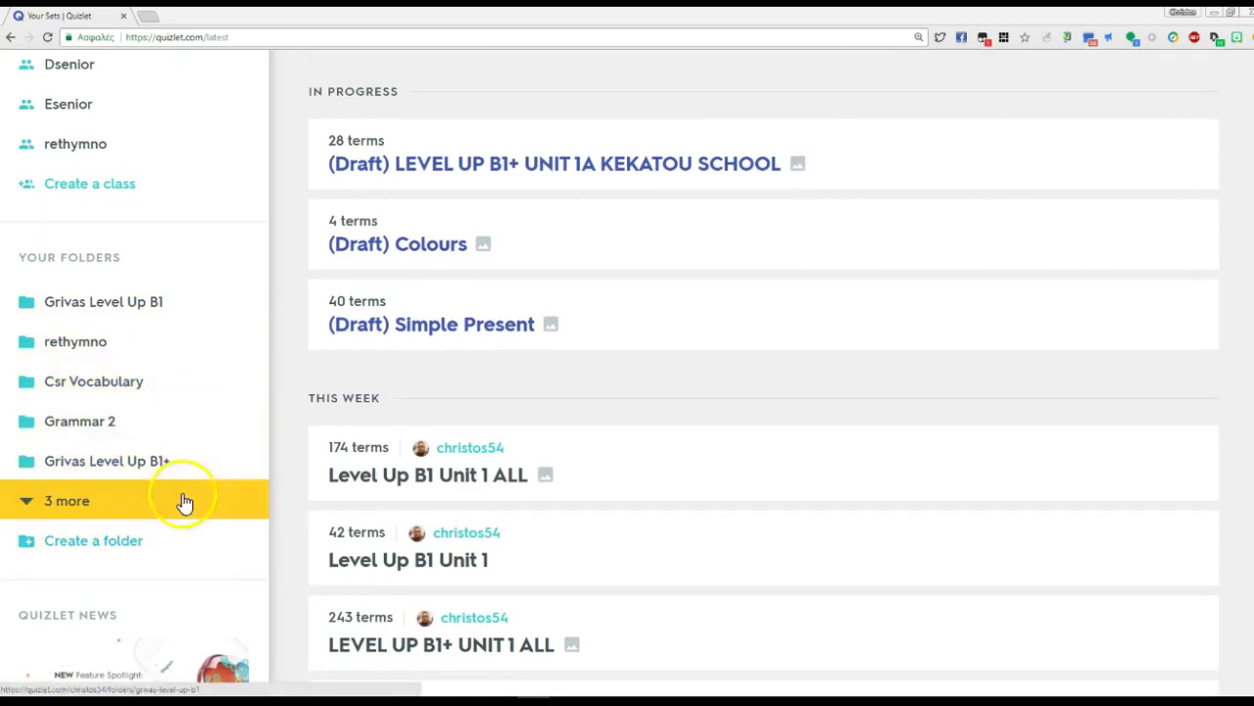
scroll(228, 495, down, 5)
scroll(229, 493, down, 3)
scroll(225, 493, up, 10)
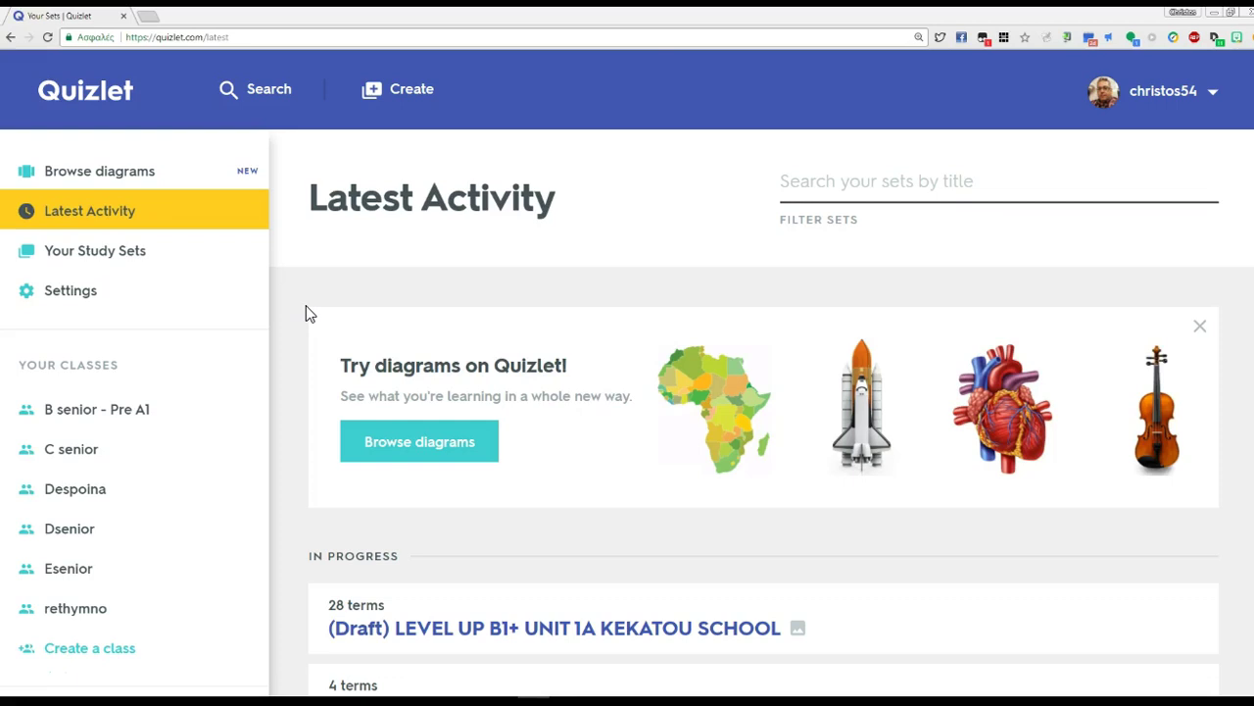
Open the study set "Level Up B1 Unit 1 ALL" from this week's activity.
click(260, 88)
scroll(515, 319, down, 4)
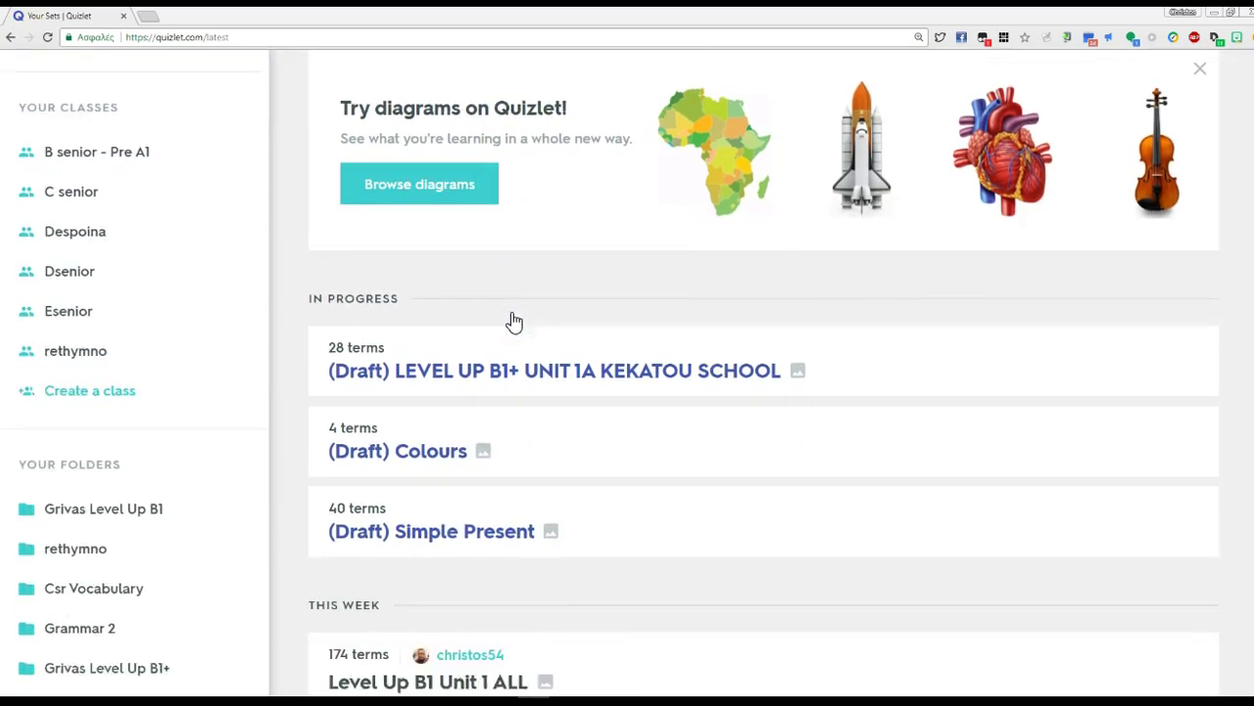
scroll(514, 326, up, 5)
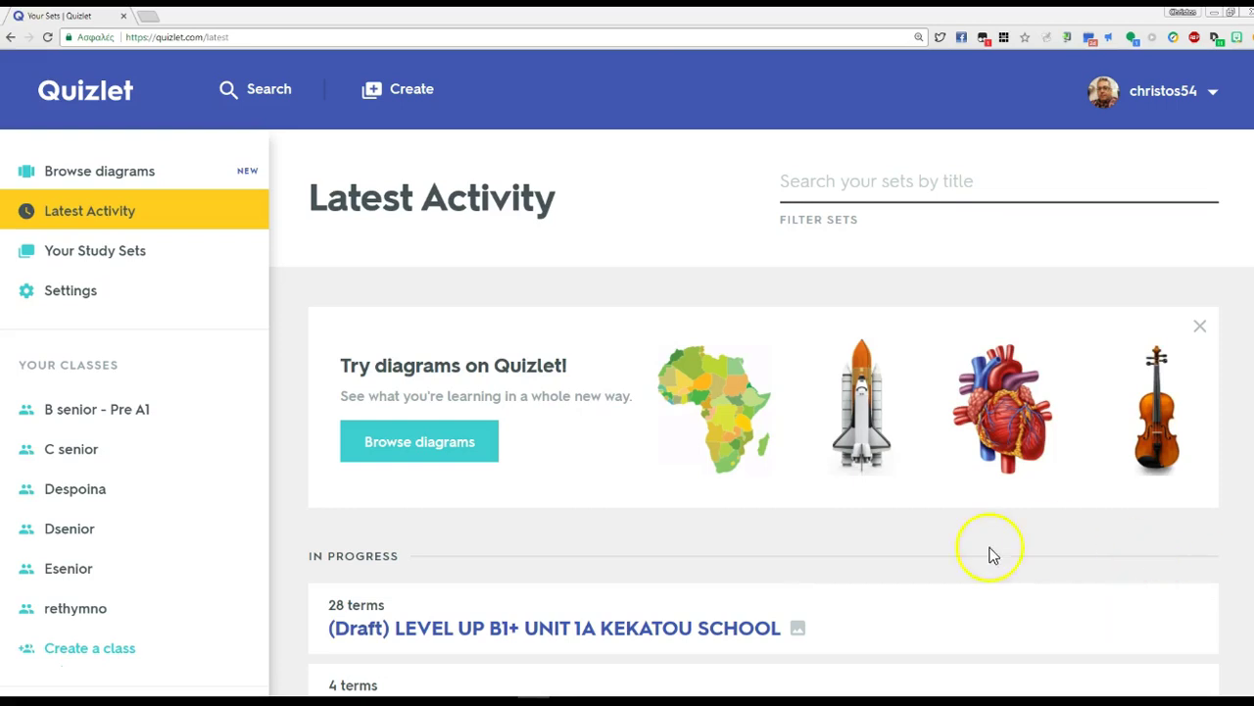
scroll(787, 562, down, 5)
scroll(787, 562, down, 1)
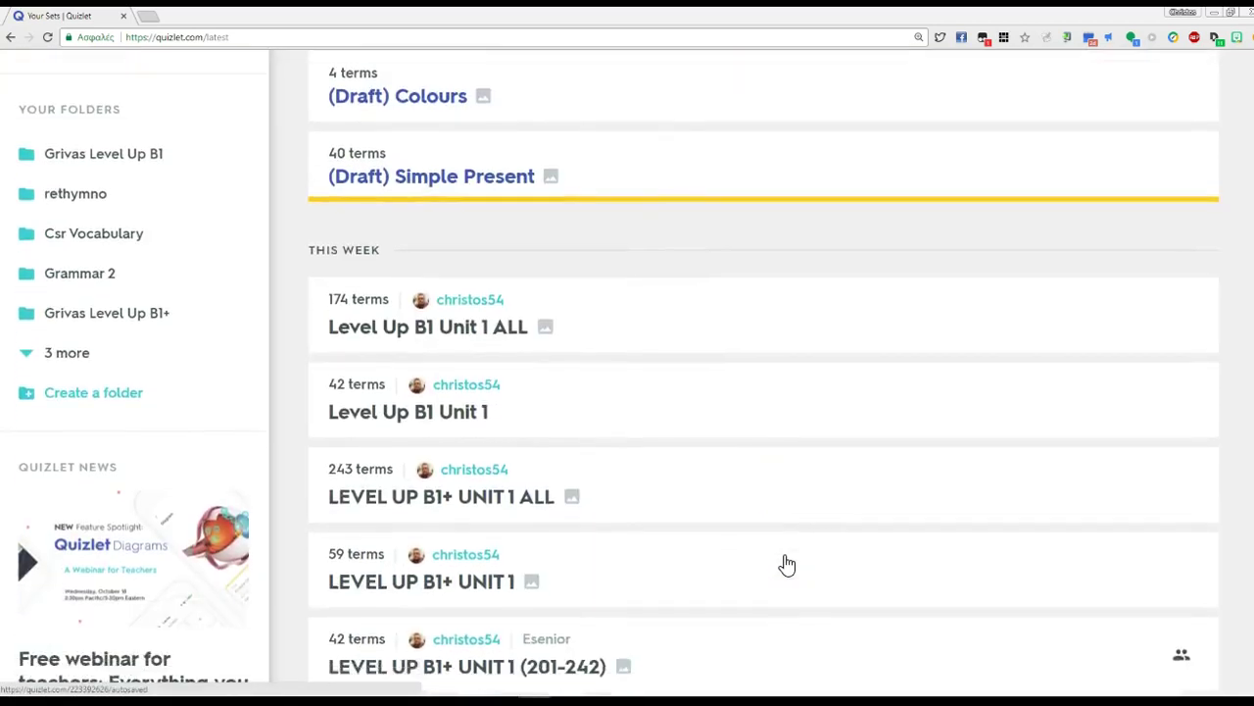
click(421, 284)
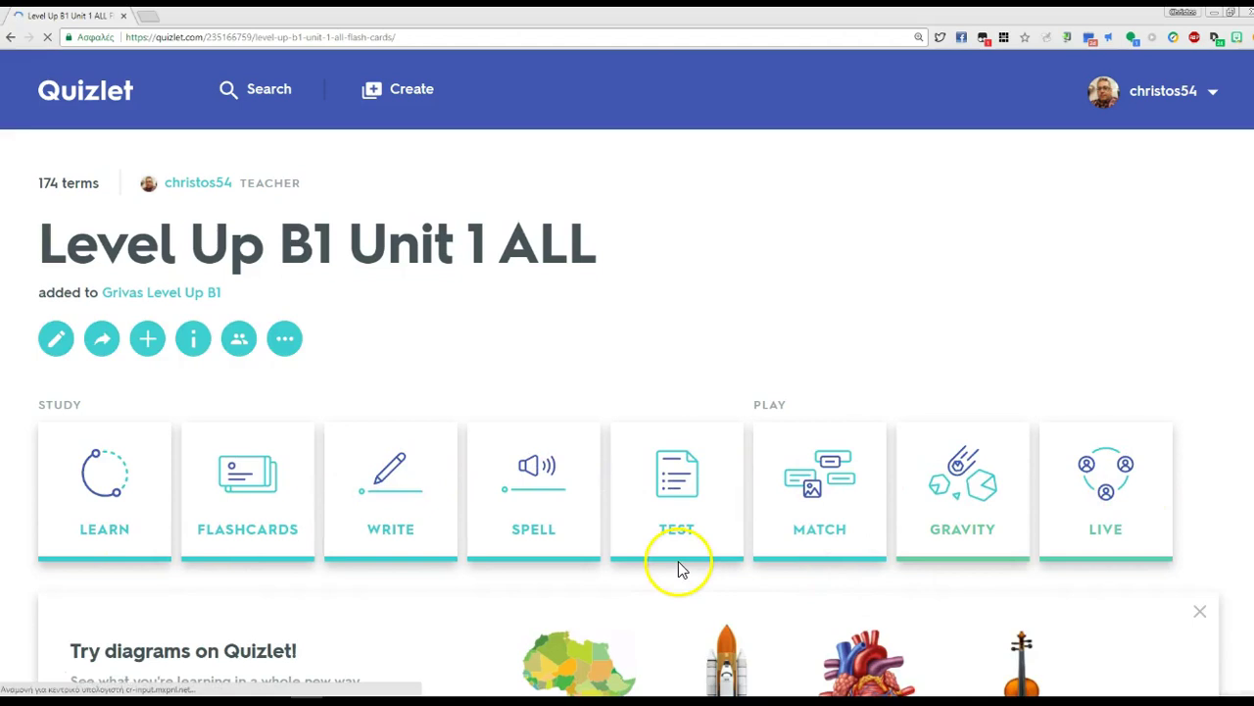
Look over the set's study modes and term list, and start the Flashcards mode.
scroll(683, 570, down, 1)
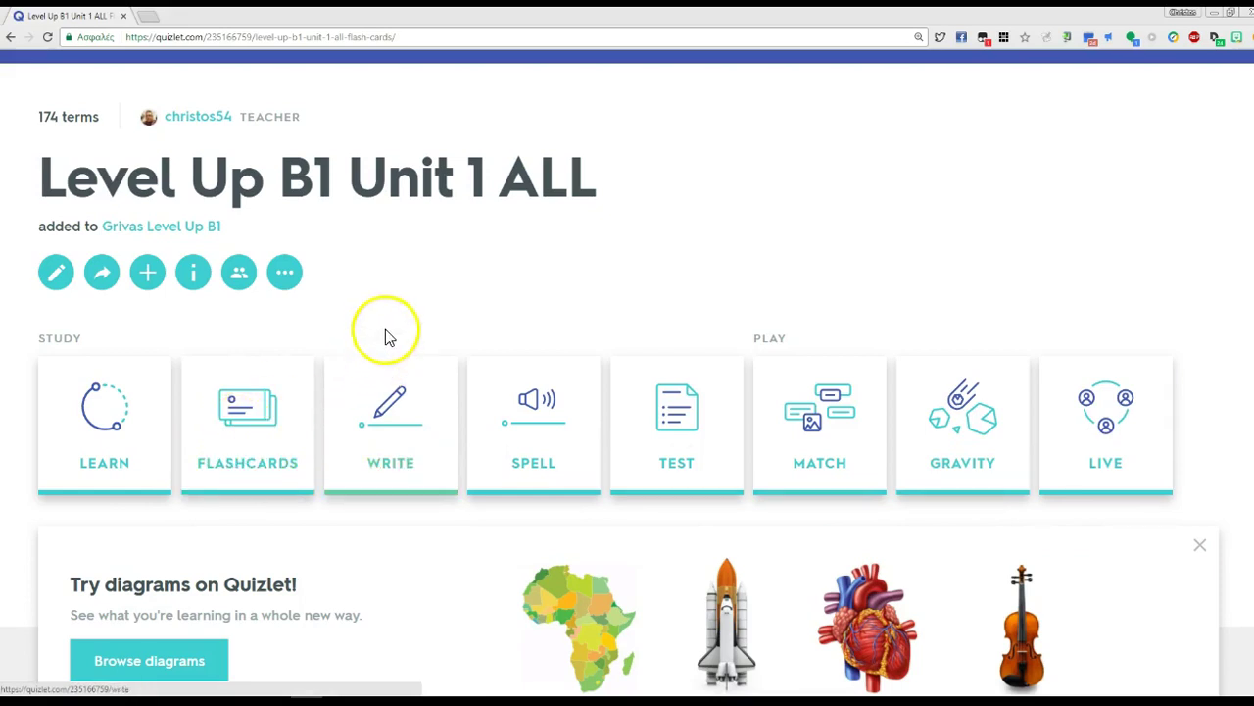
scroll(297, 431, down, 1)
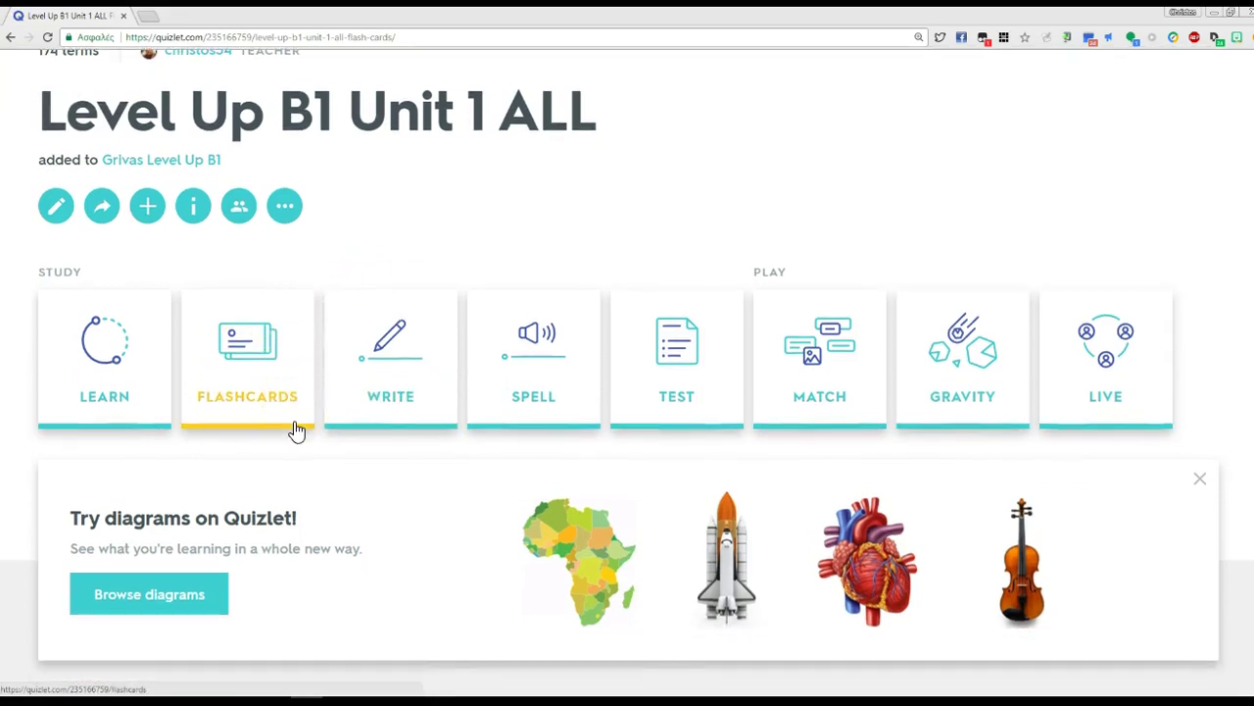
scroll(297, 431, down, 5)
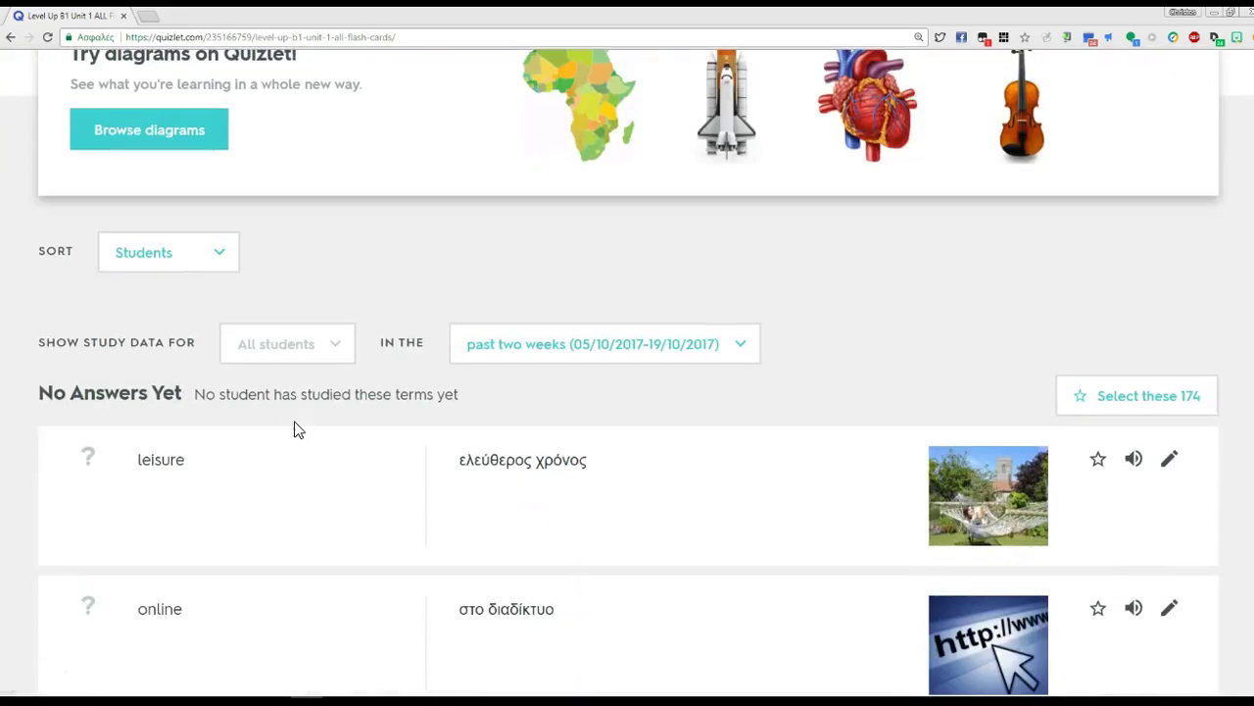
scroll(297, 431, up, 8)
click(246, 480)
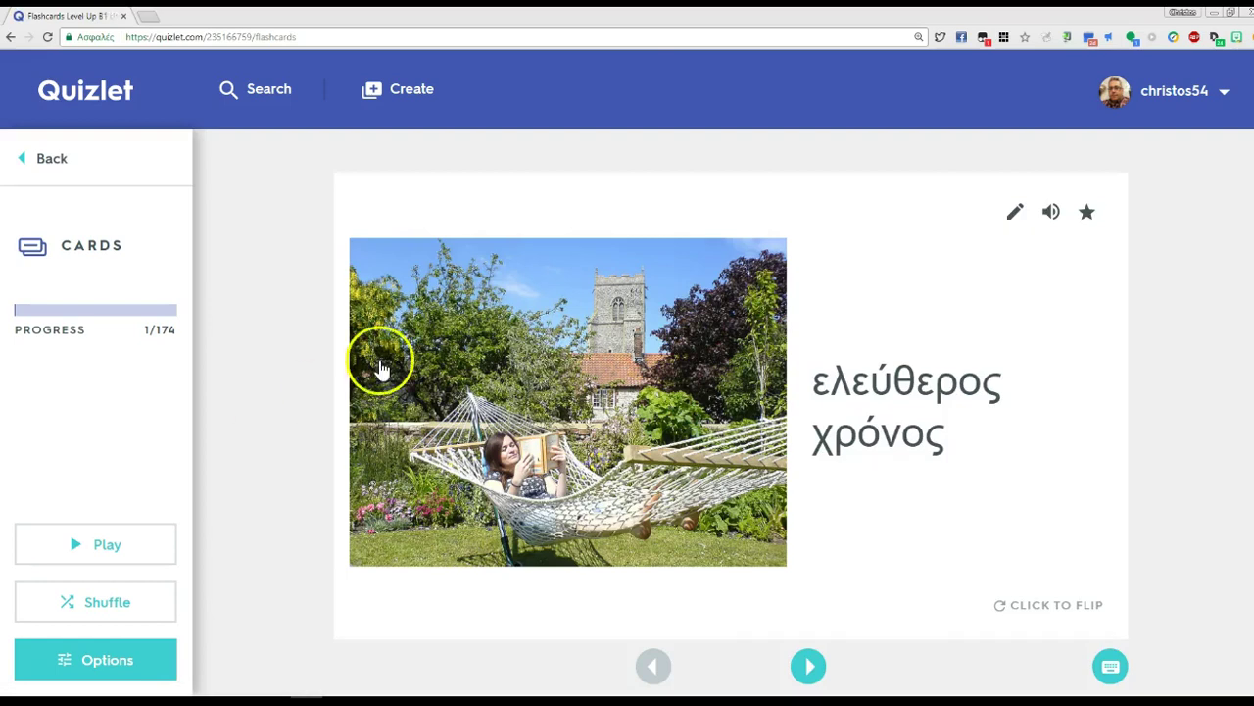
Flip the first flashcard back and forth to its English side, advance to the second card and flip it to English.
click(925, 508)
click(928, 532)
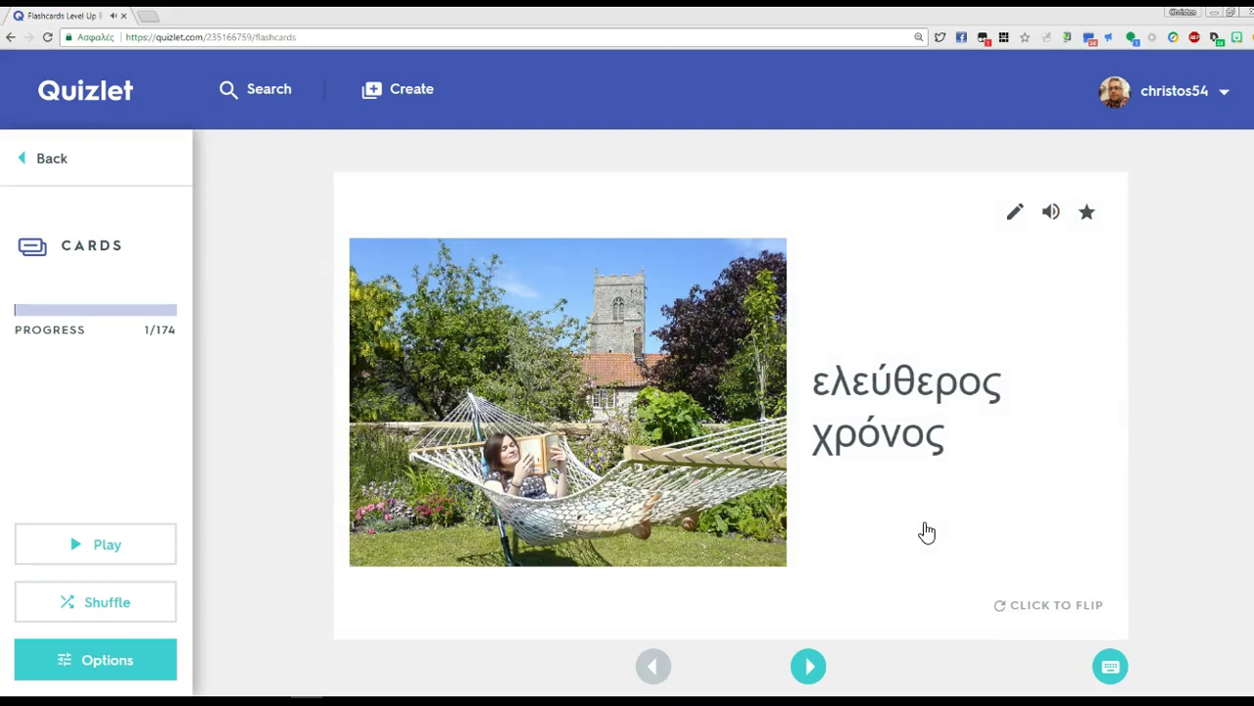
click(927, 531)
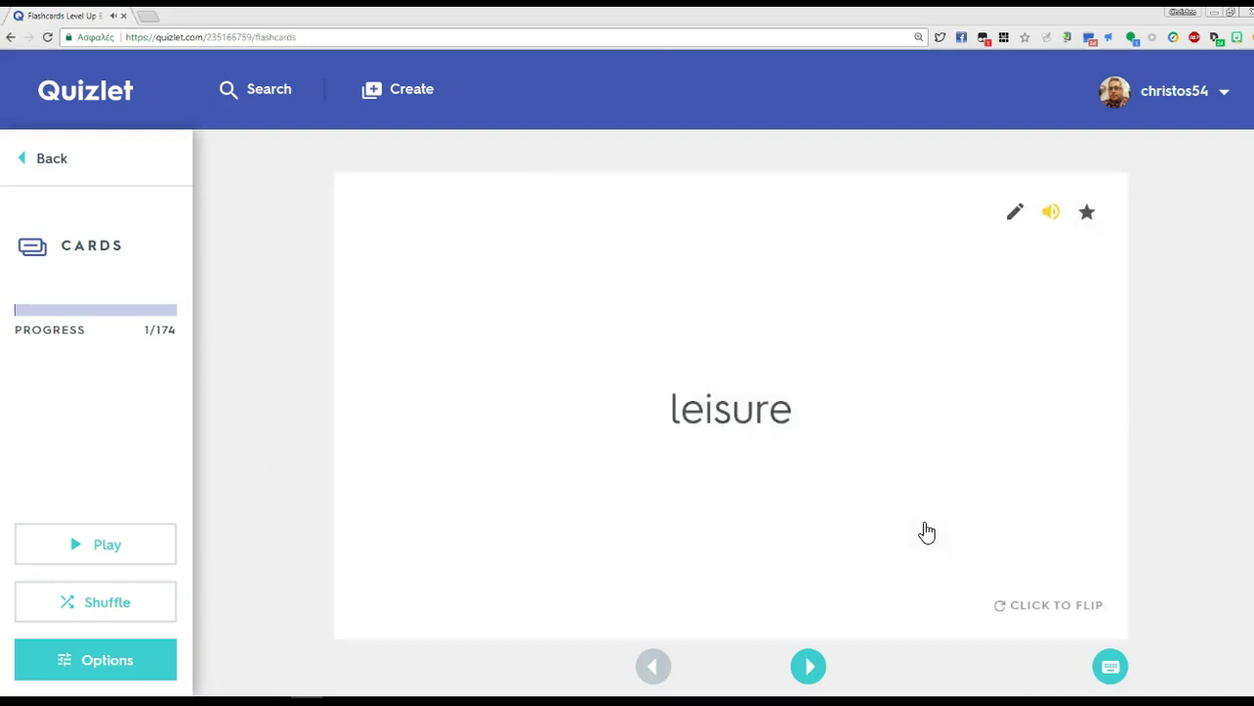
click(805, 666)
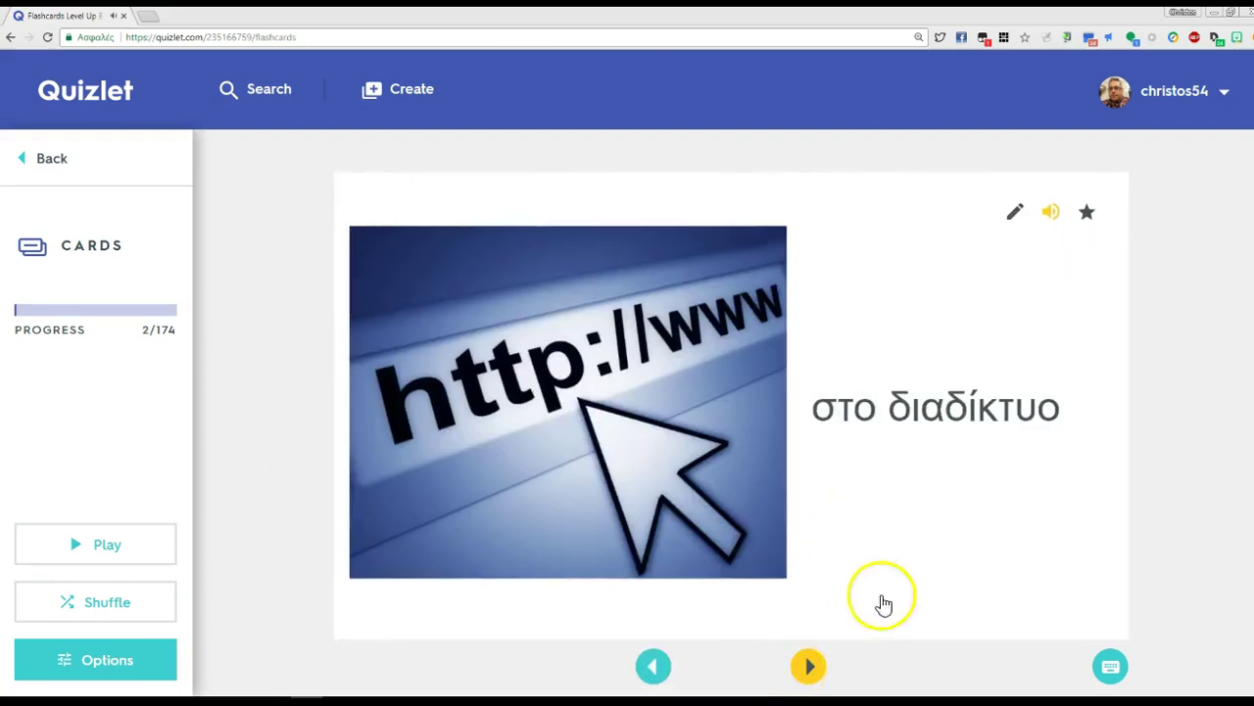
click(946, 517)
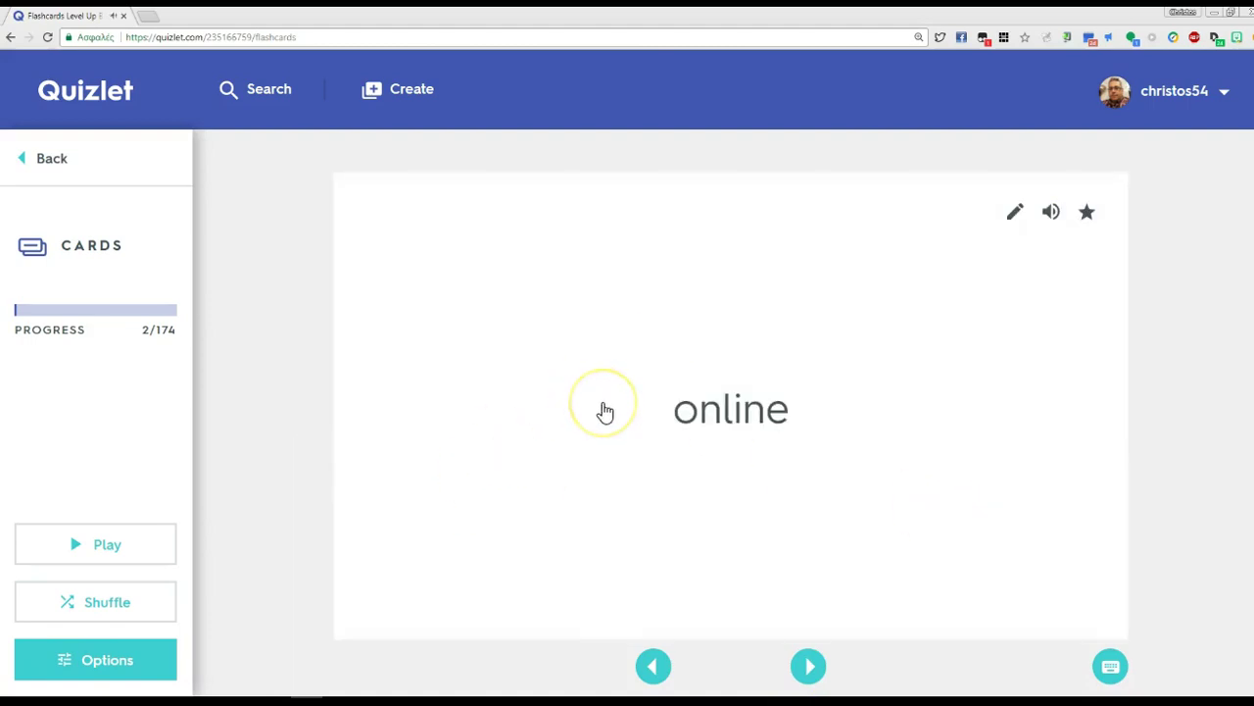
Set the flashcard options to answer with Greek.
click(127, 658)
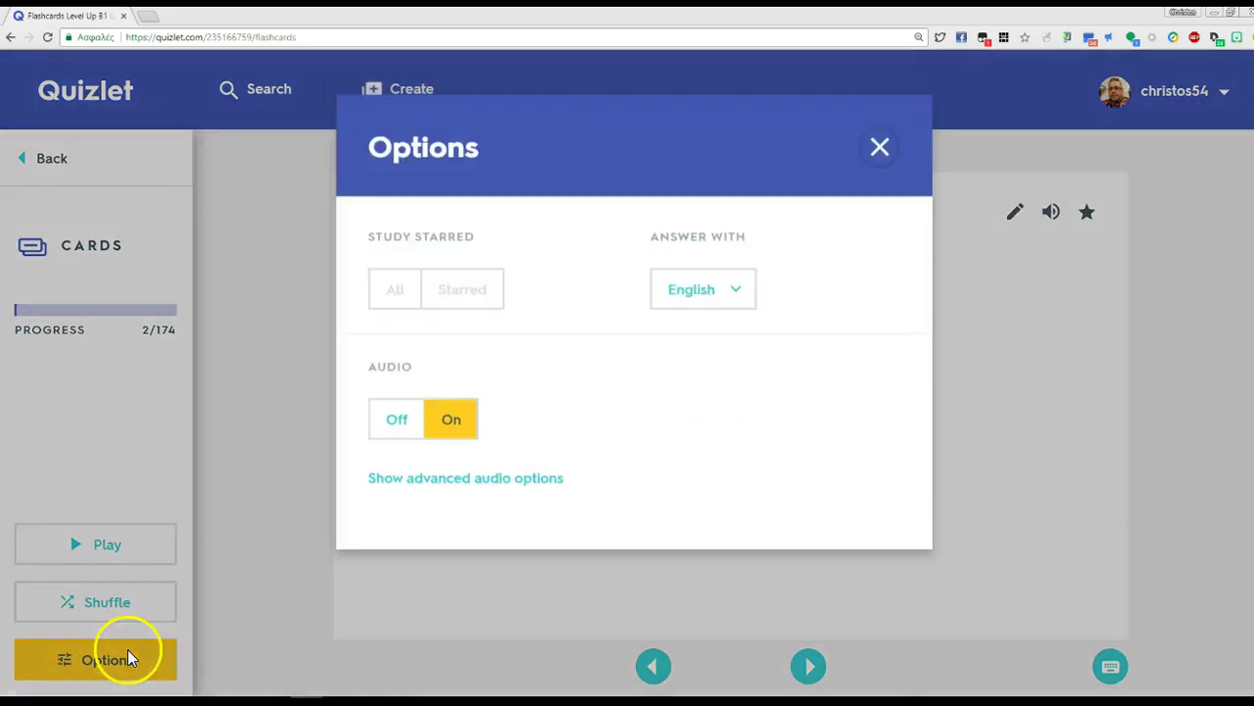
click(698, 286)
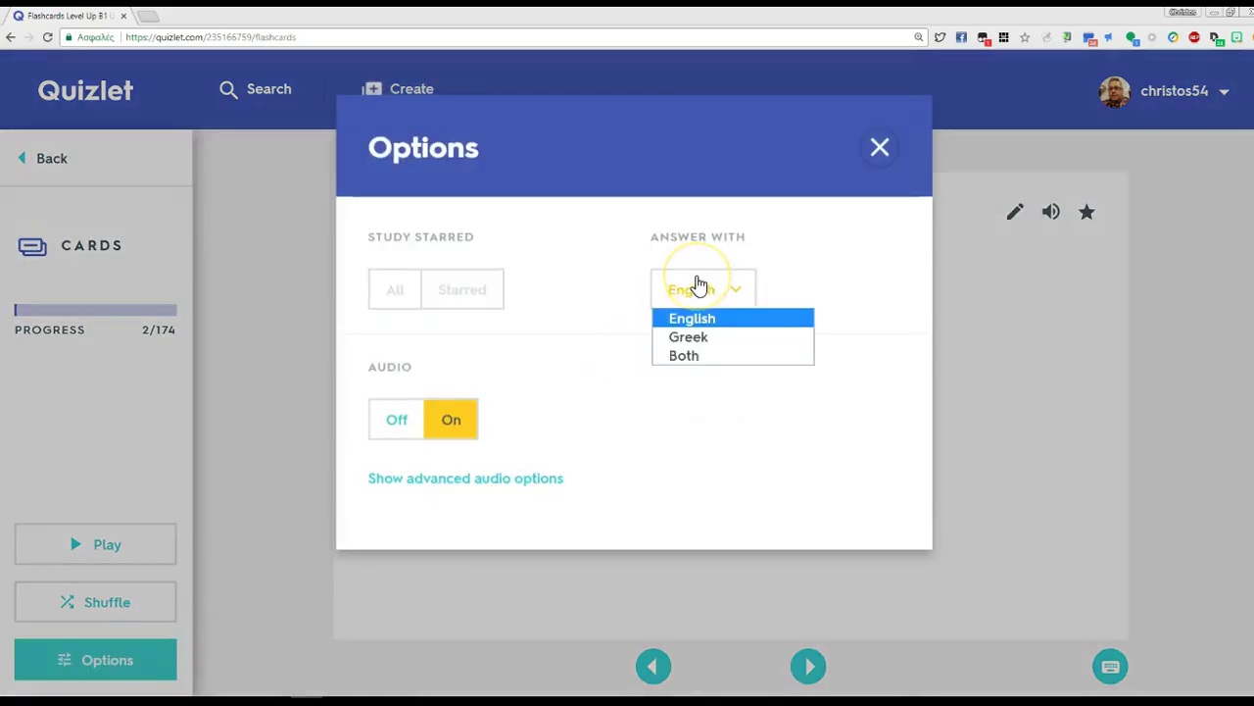
click(690, 337)
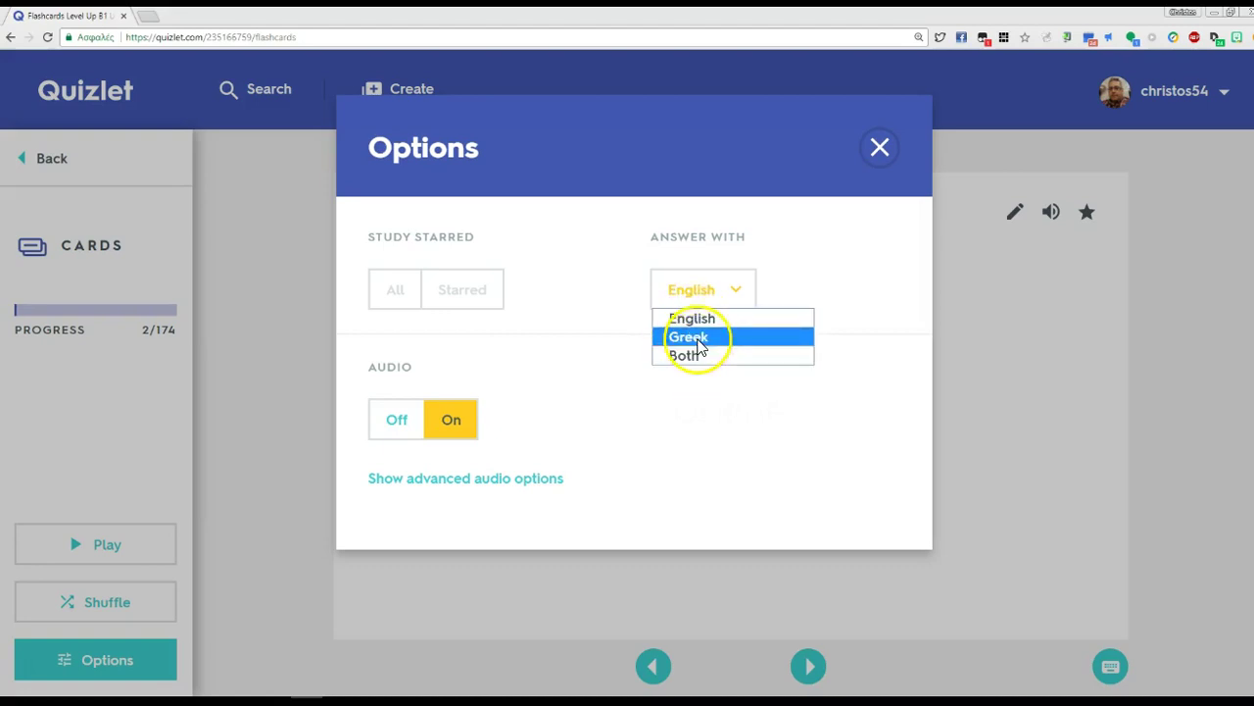
click(699, 339)
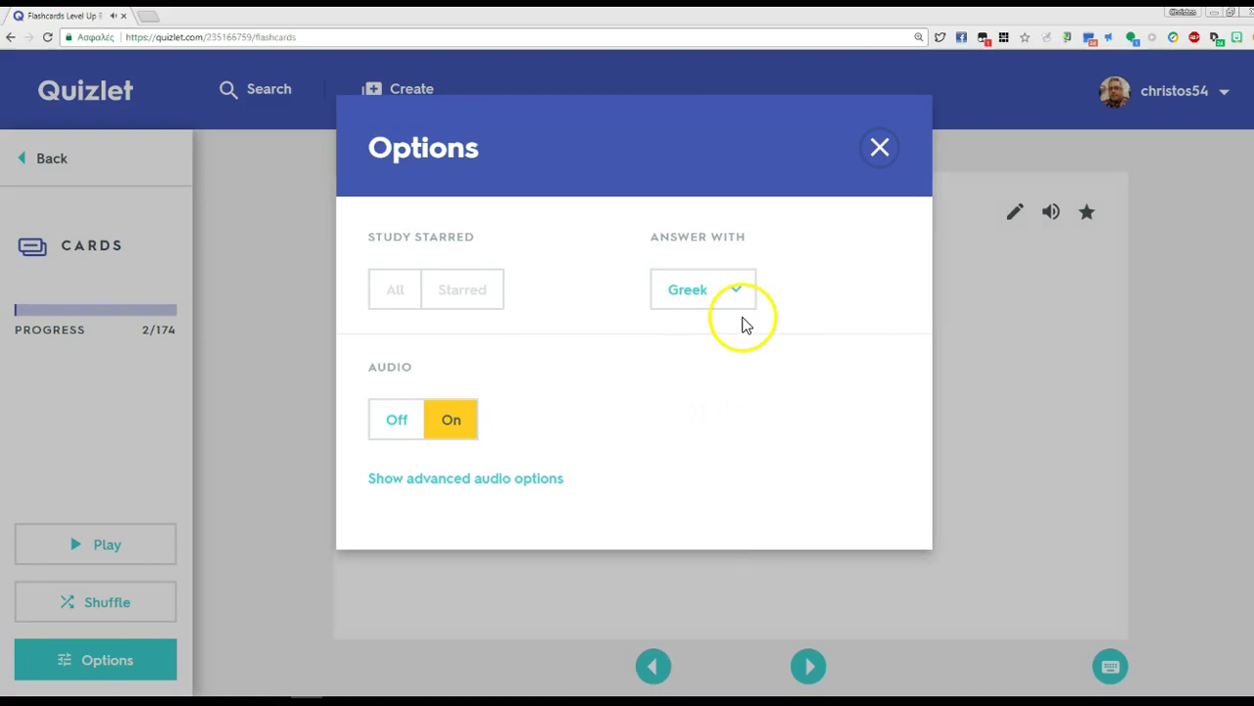
Close the flashcard options, advance to the "board game" card and flip it to its Greek side.
click(879, 146)
click(808, 666)
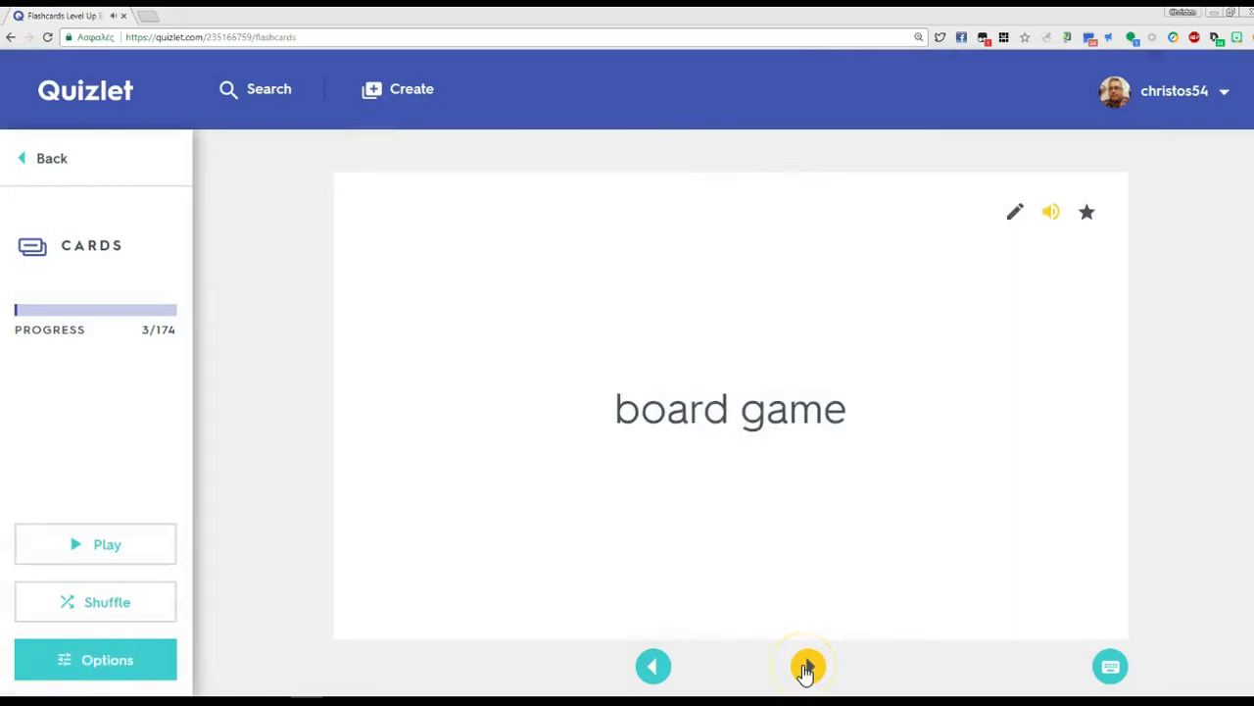
click(853, 480)
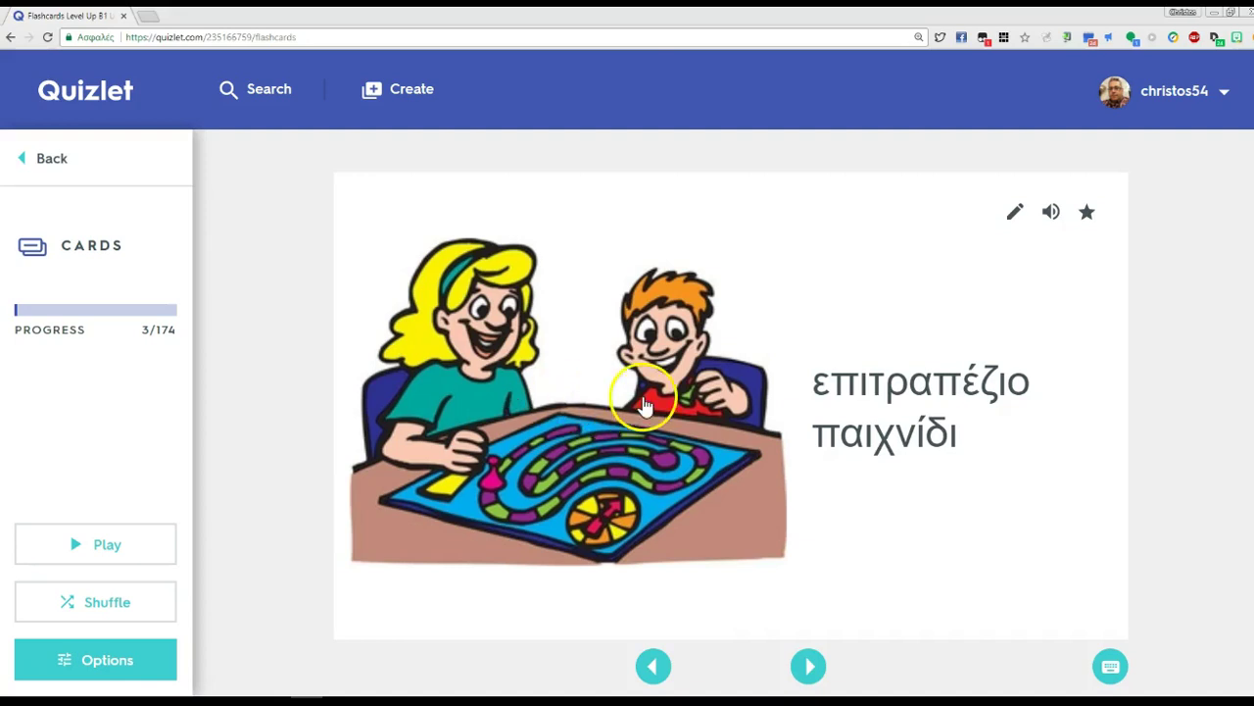
Move between the "hang out" and "shopping mall" cards, flip "hang out", and show the Greek side of "shopping mall".
click(809, 669)
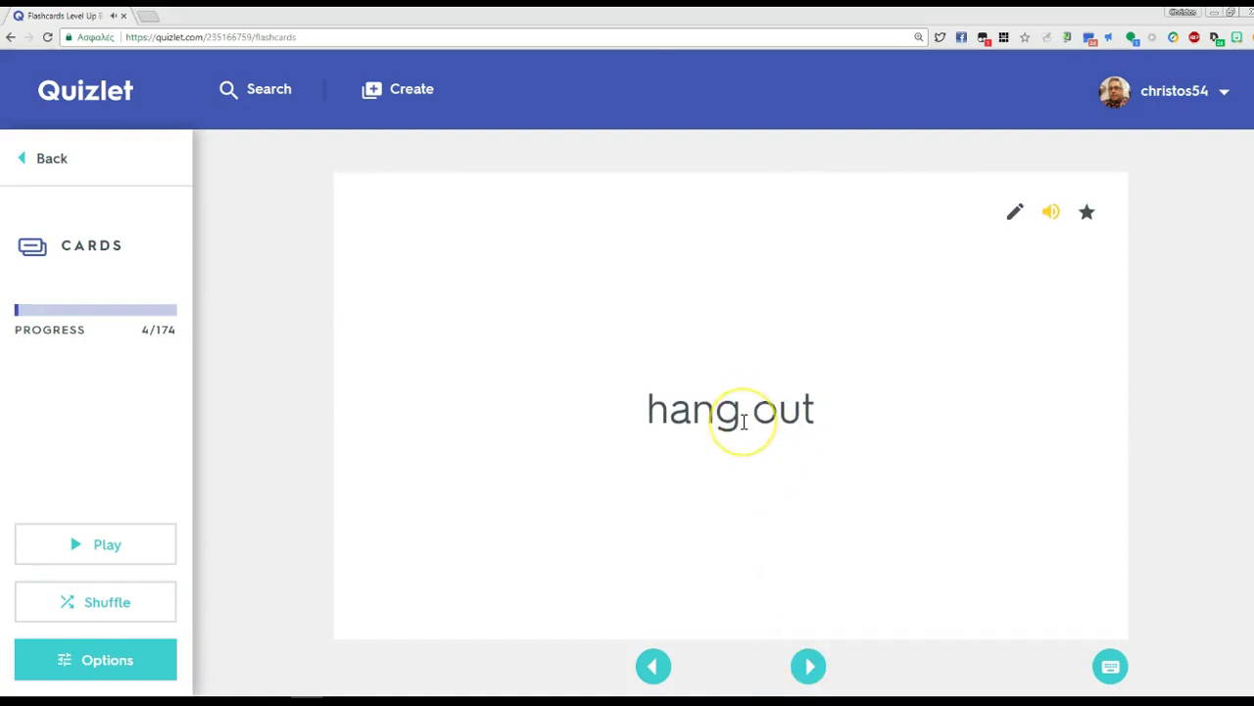
click(798, 667)
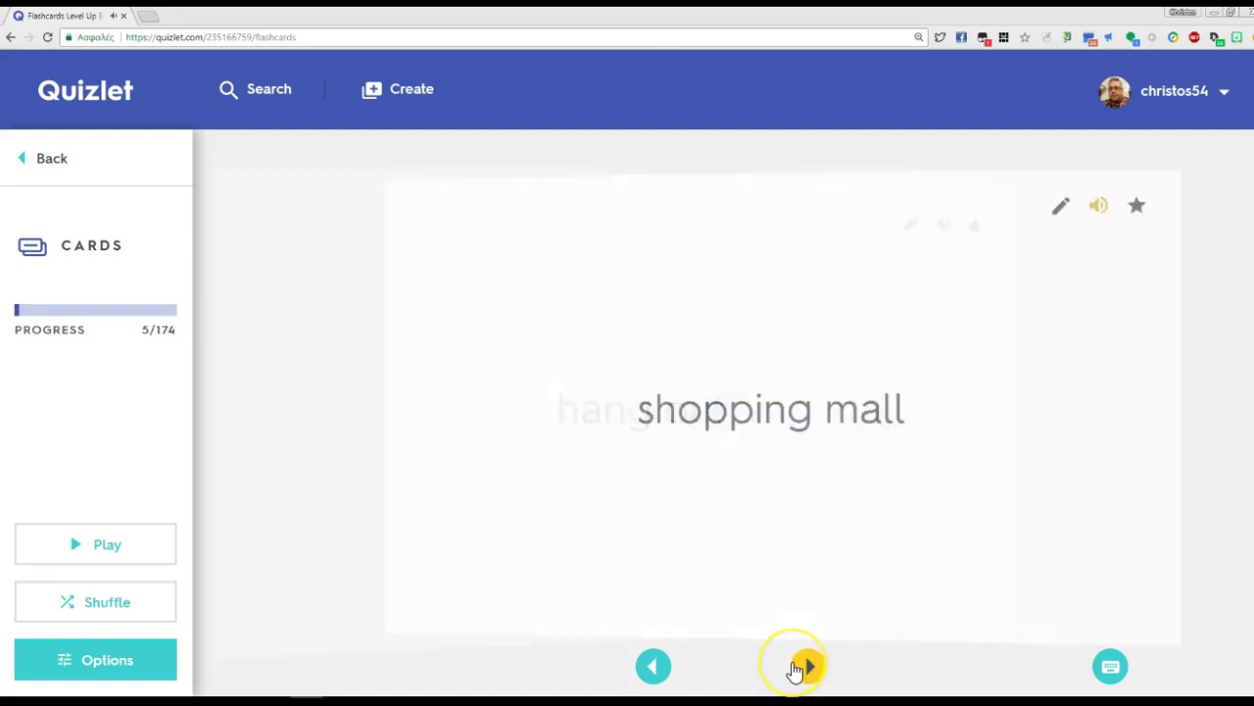
click(645, 669)
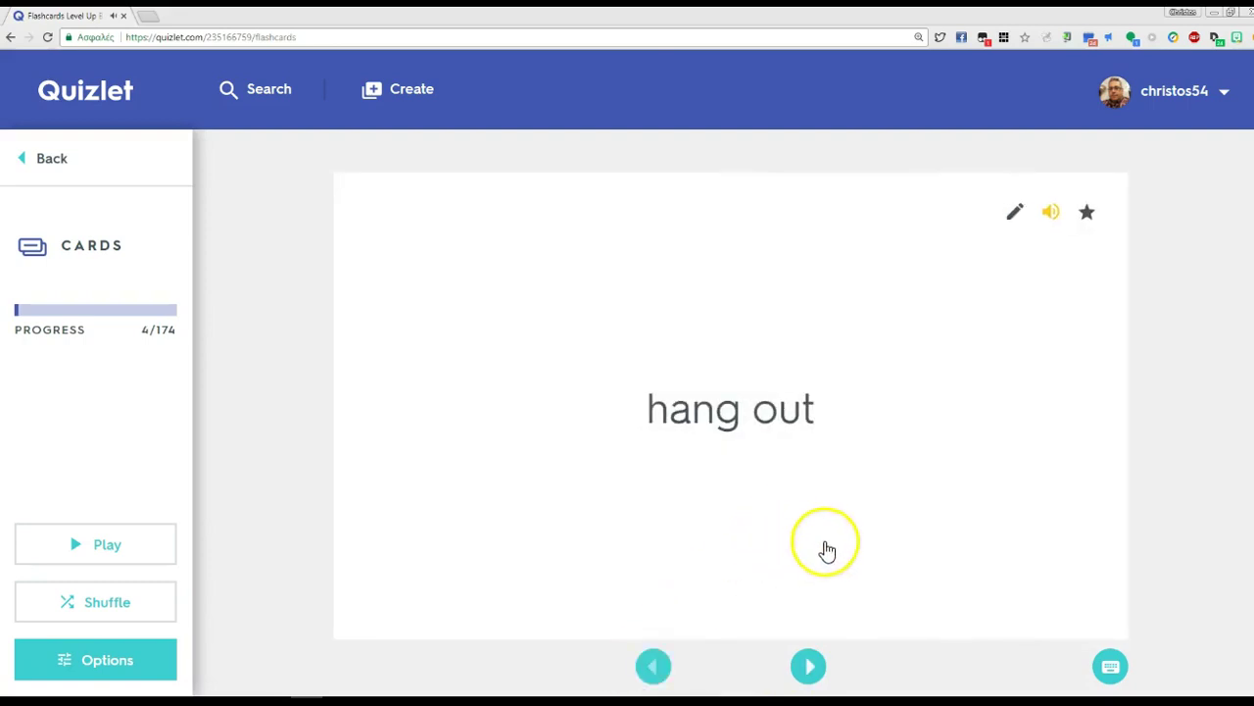
click(828, 549)
click(857, 520)
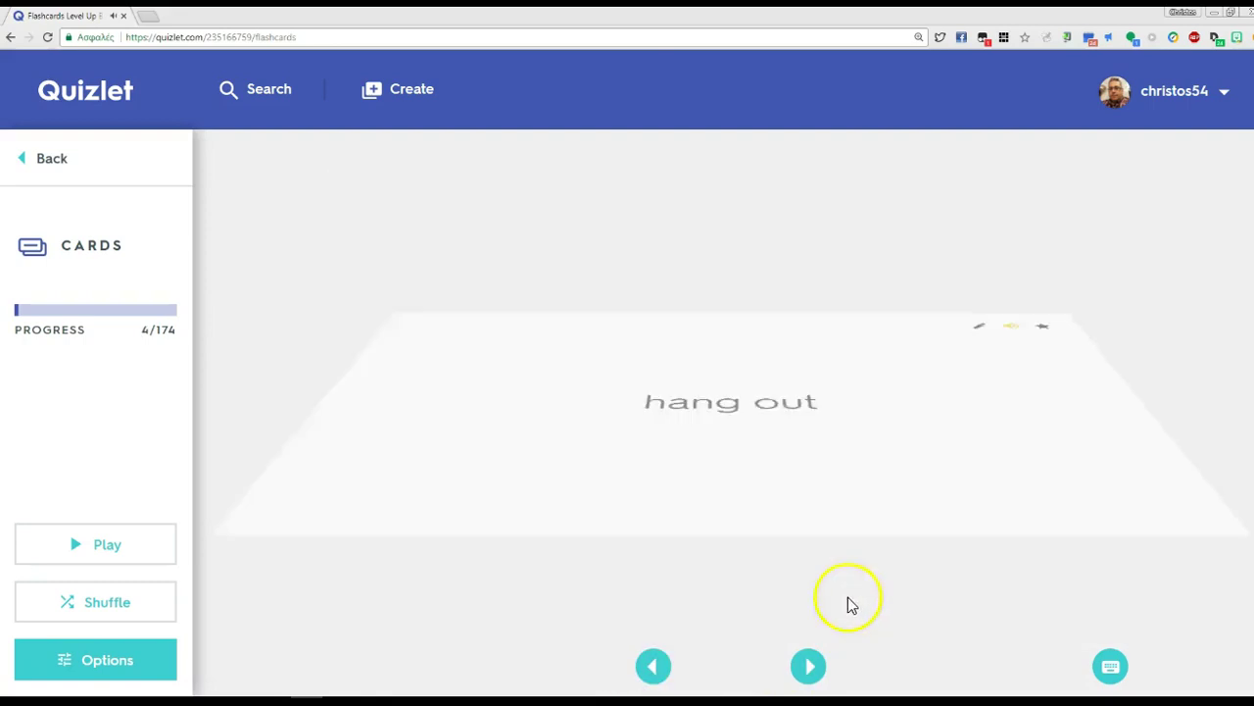
click(809, 667)
click(863, 556)
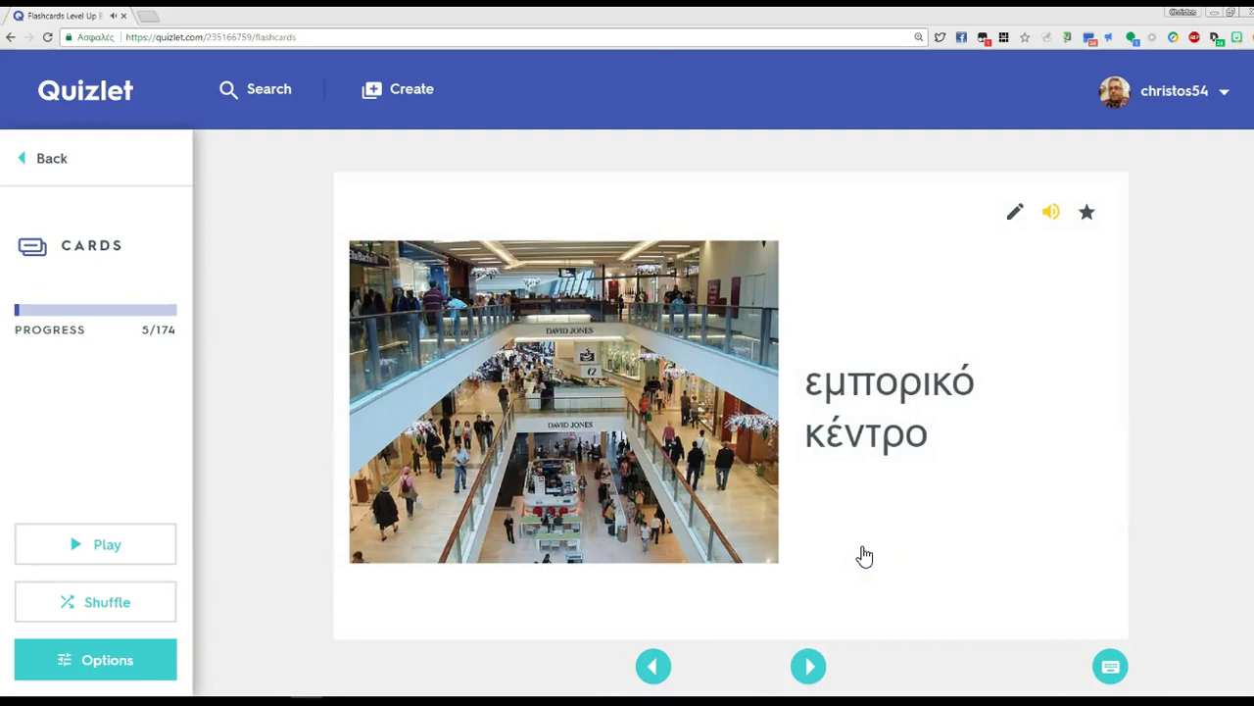
Examine the edit, audio and star controls on the "shopping mall" card and the set's progress counter.
click(1019, 379)
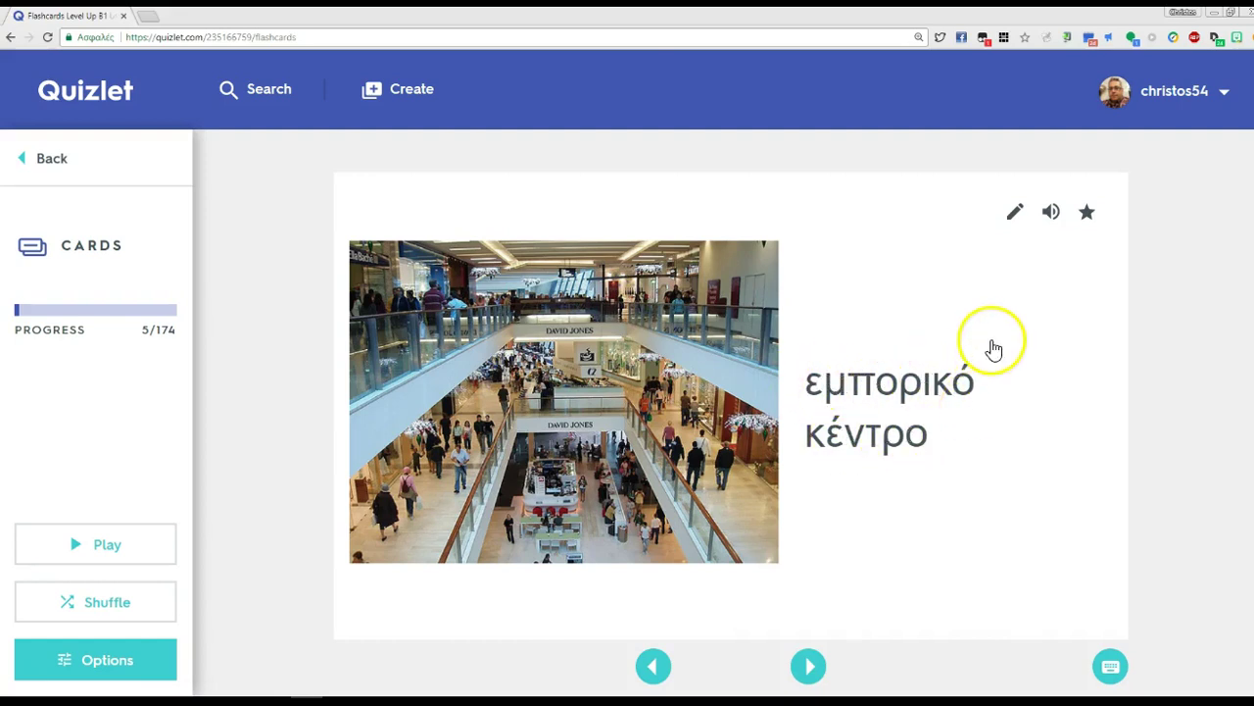
click(1017, 217)
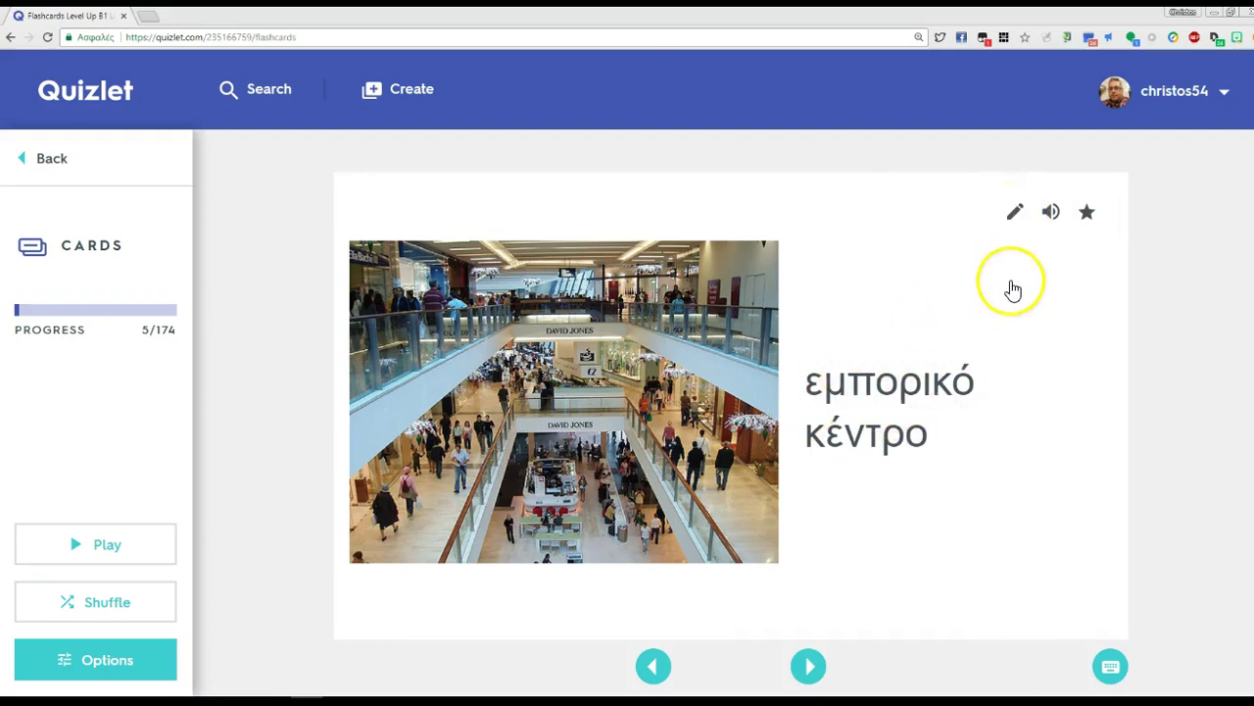
click(1089, 222)
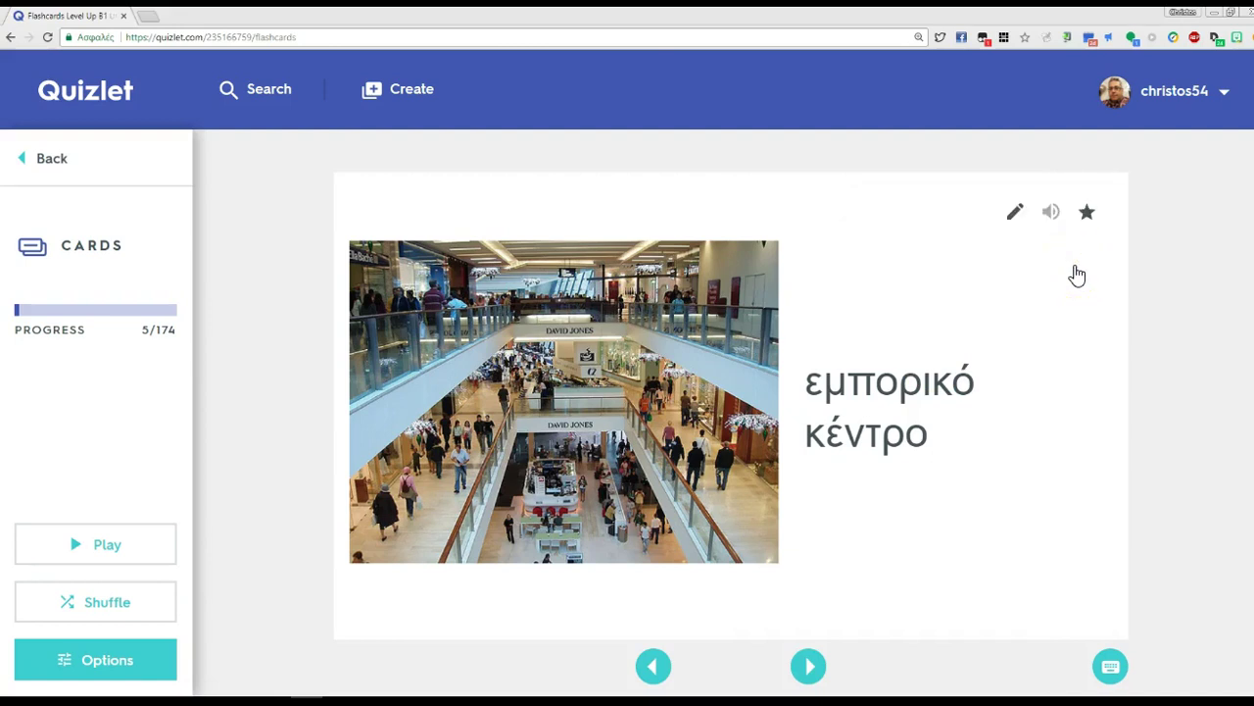
click(1087, 219)
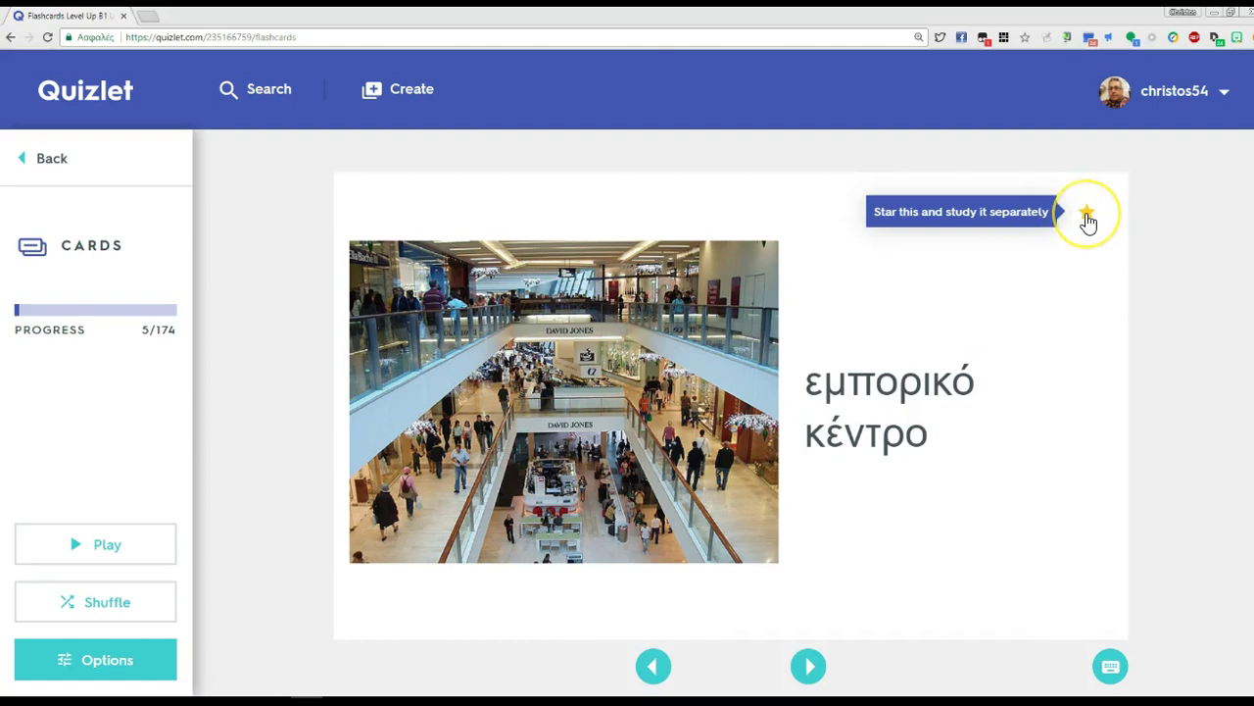
click(1067, 357)
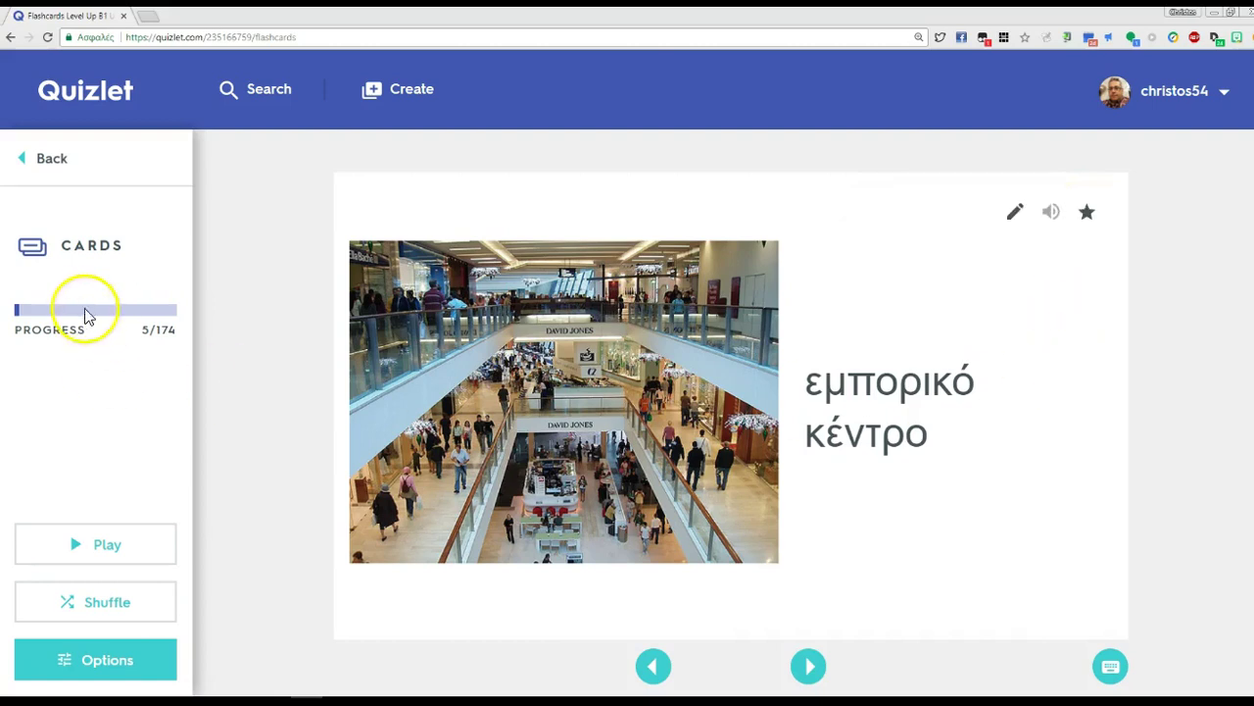
drag(149, 331, 176, 331)
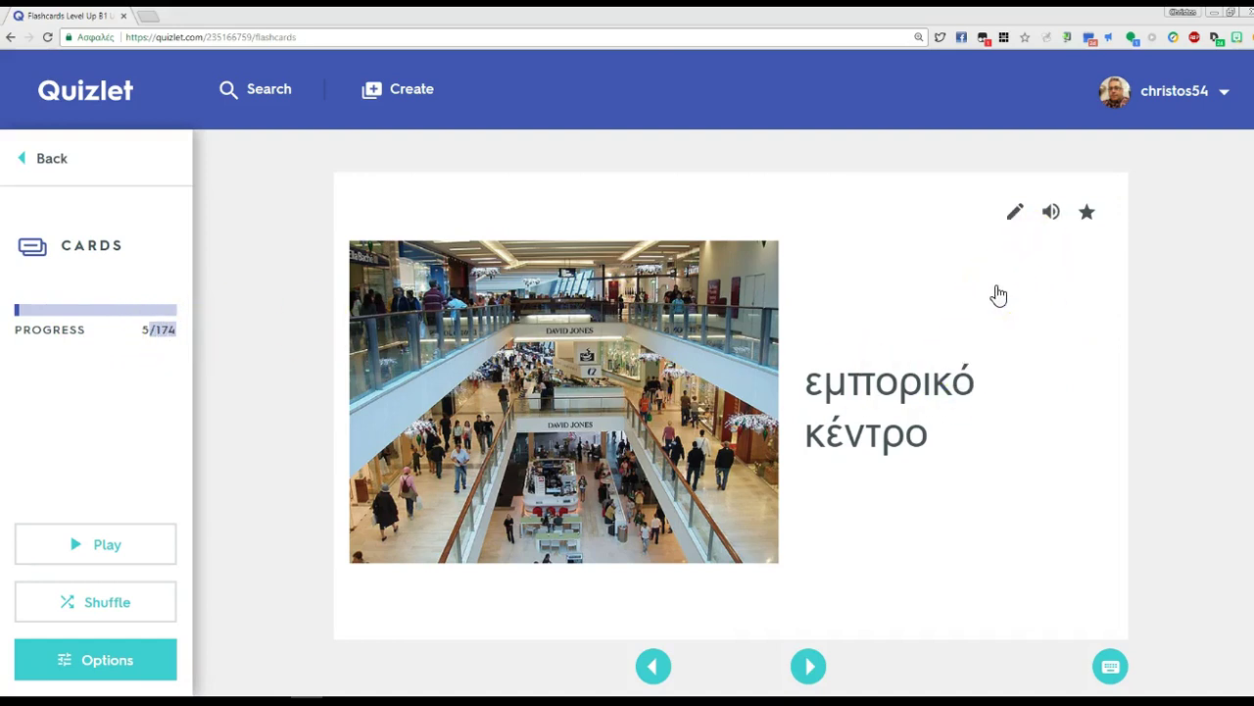
Star the "shopping mall", "chat" and "communicate" flashcards for separate study, flipping the "chat" card to Greek on the way.
click(1088, 215)
click(1087, 213)
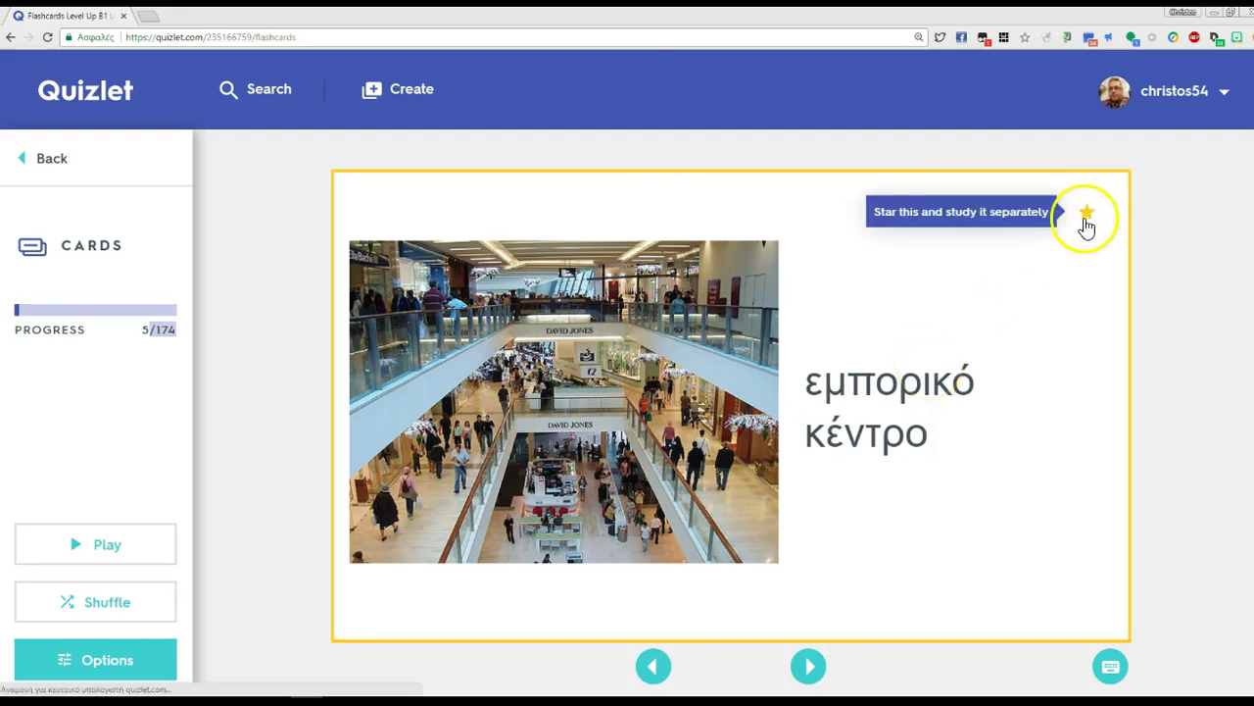
click(808, 666)
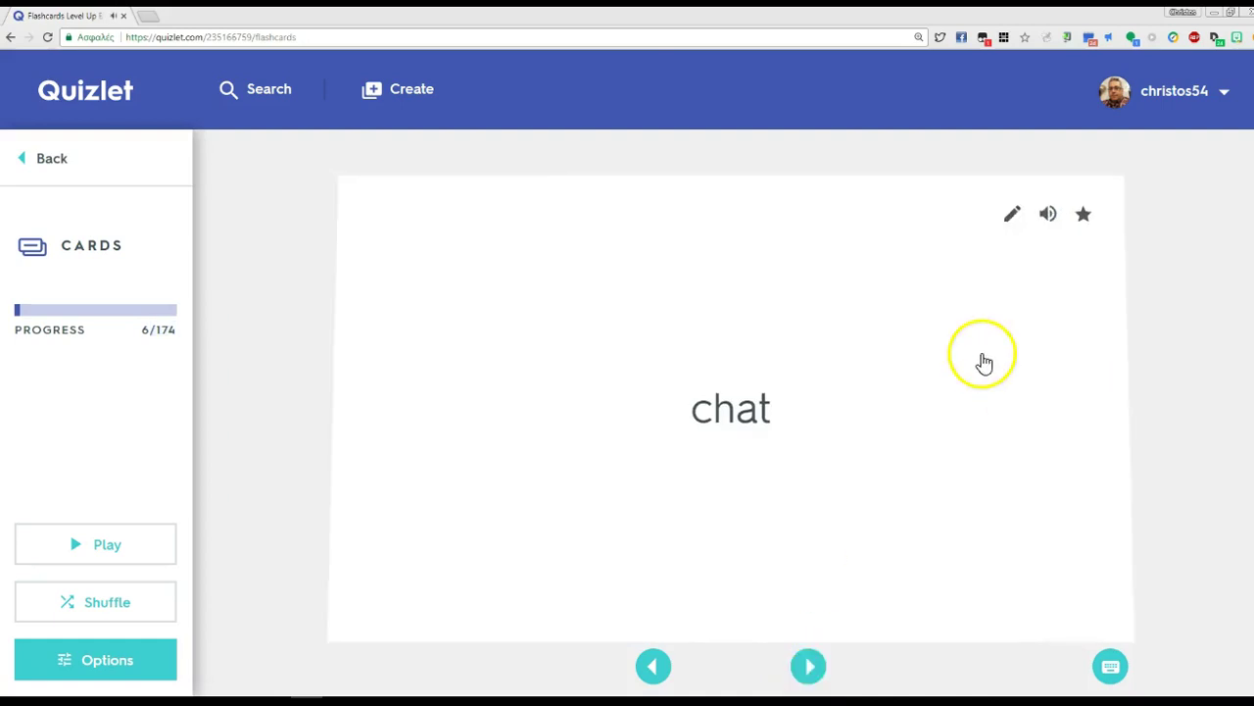
click(980, 359)
click(1087, 215)
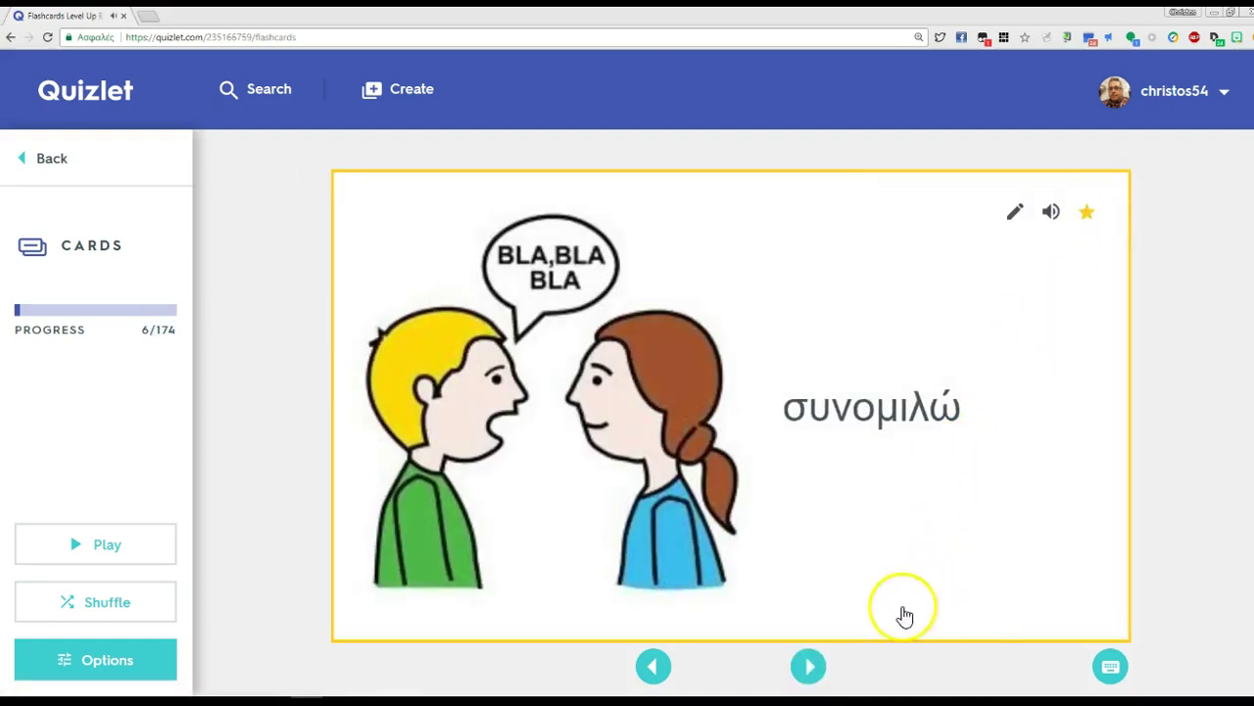
click(808, 665)
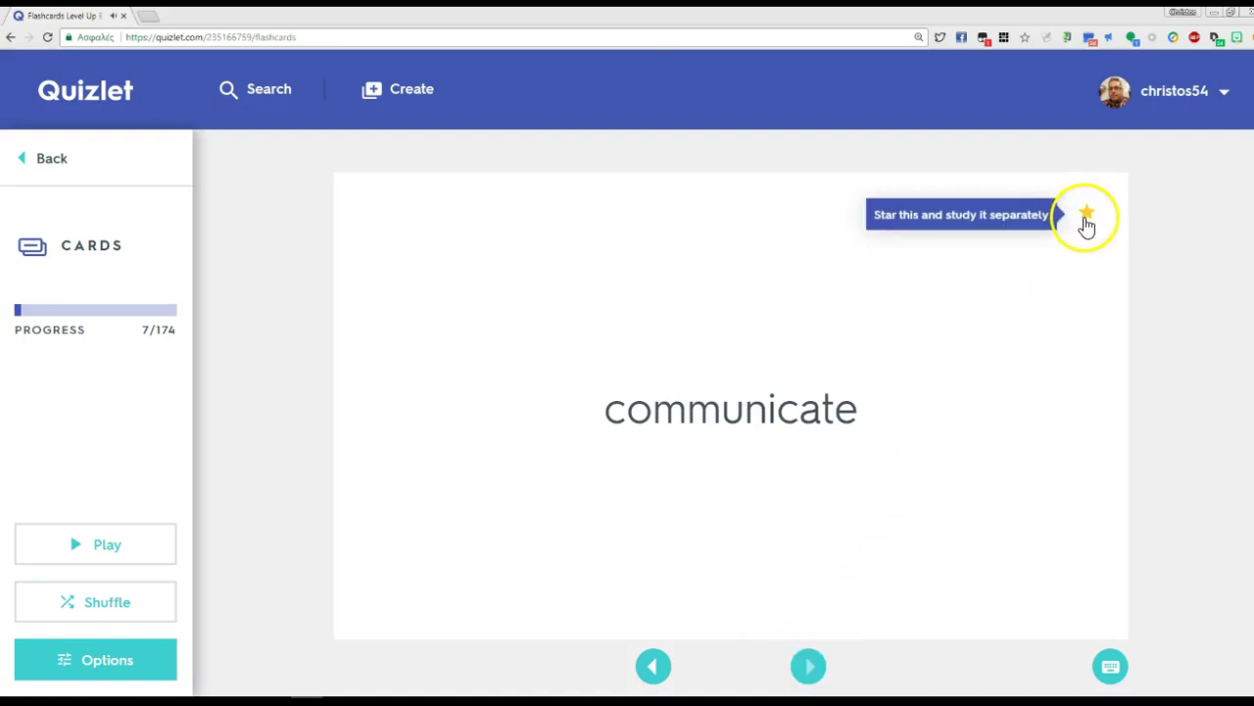
click(1086, 218)
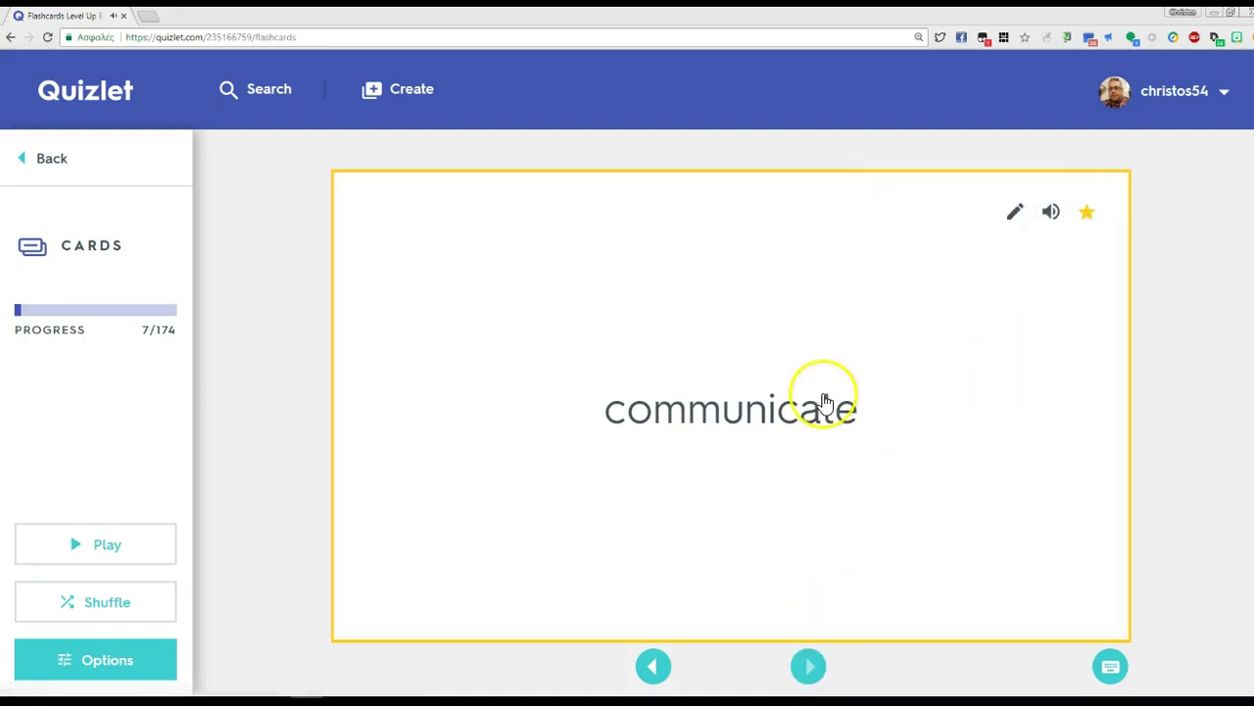
Restrict the flashcards to starred terms and go through the starred cards to the end summary.
click(117, 660)
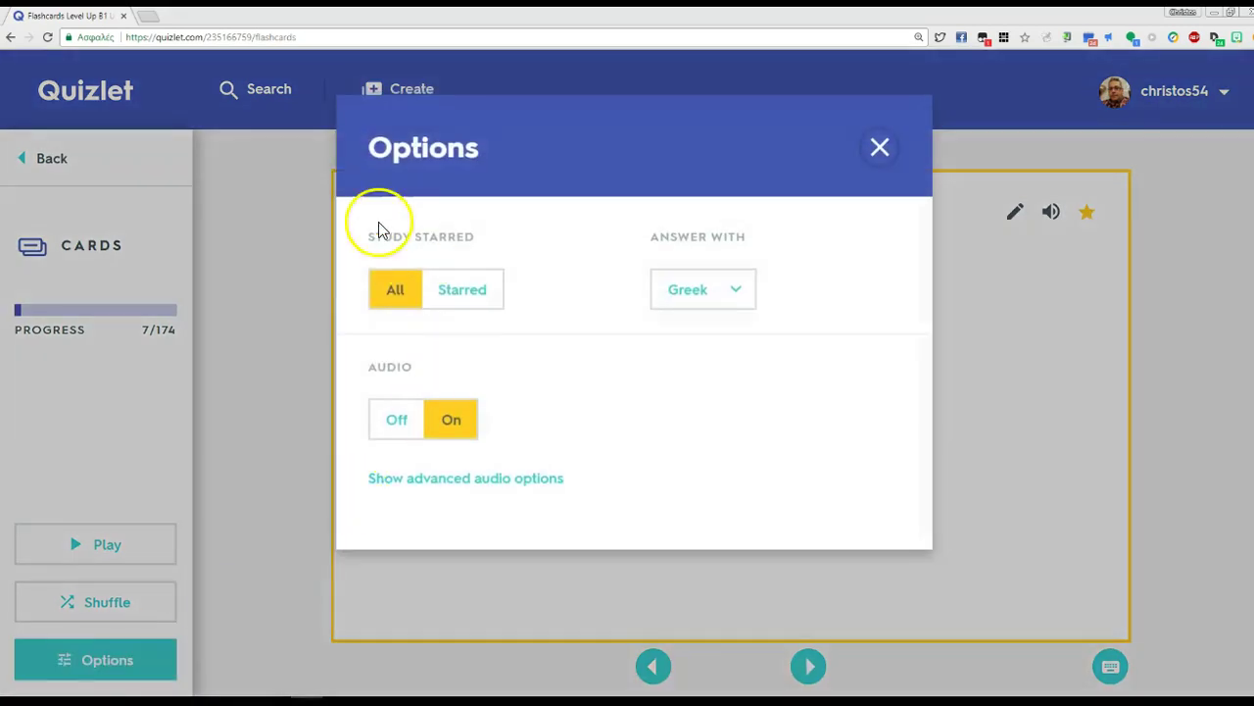
click(477, 304)
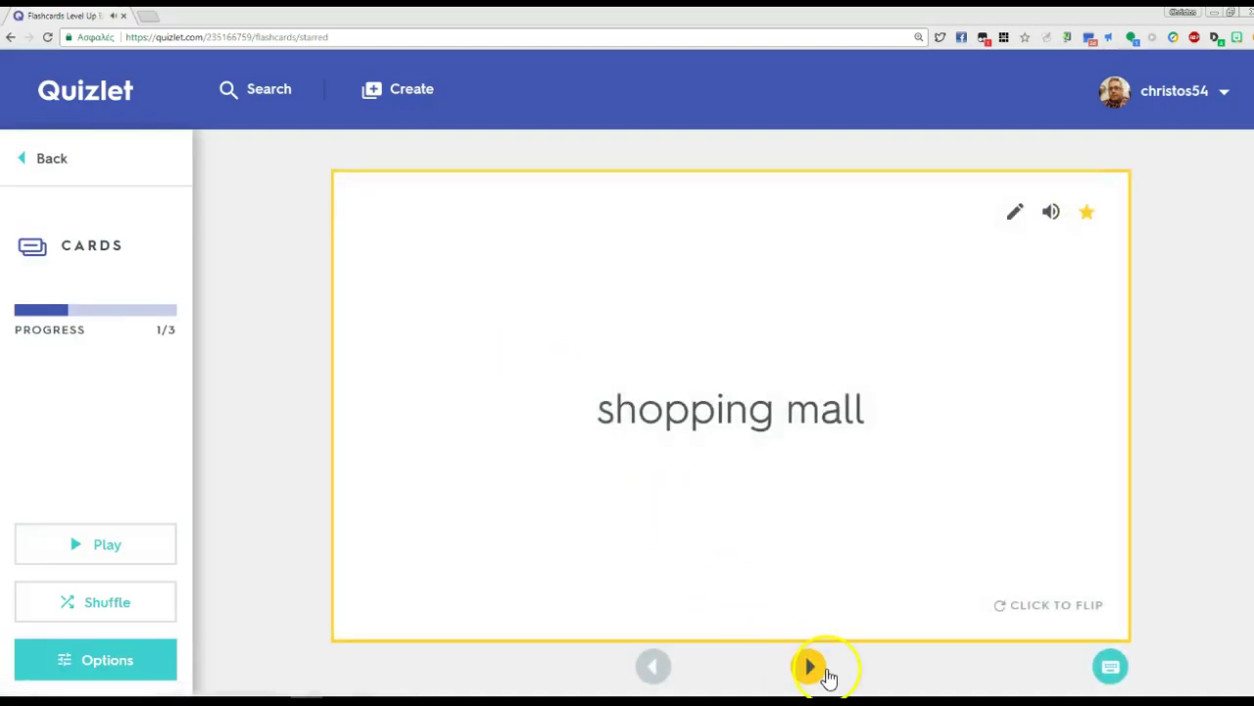
click(810, 670)
click(811, 670)
click(811, 670)
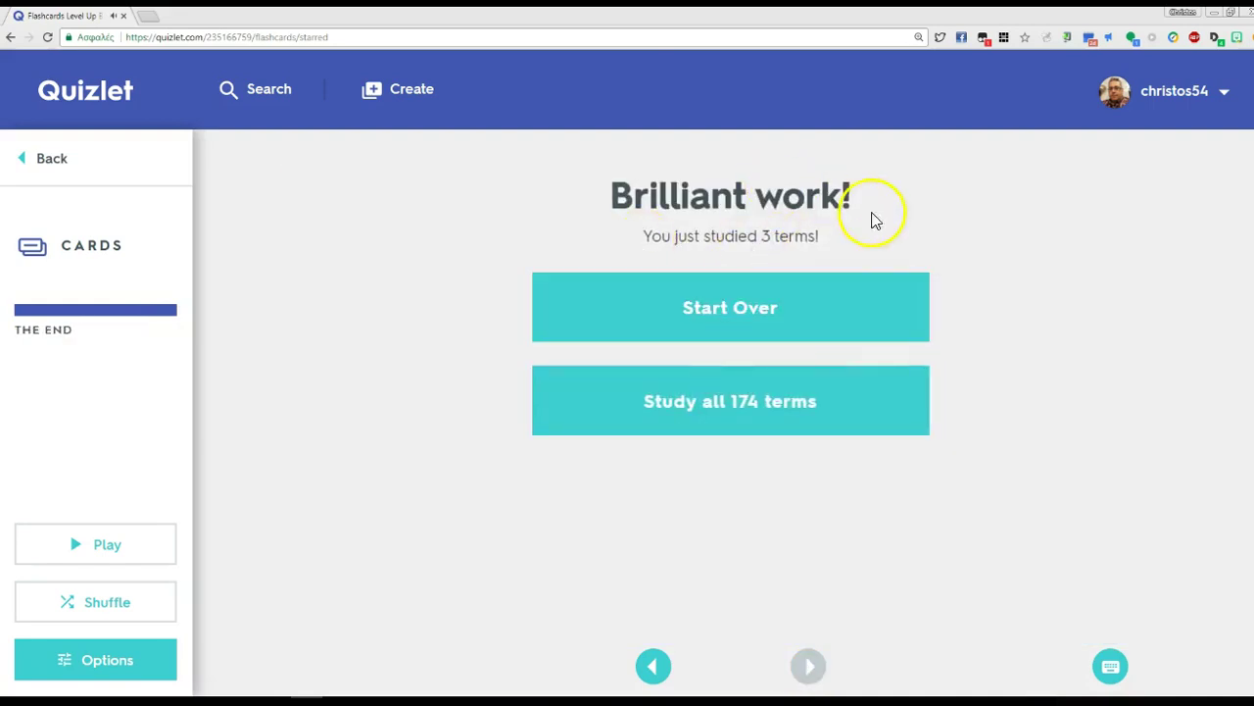
drag(676, 236, 832, 246)
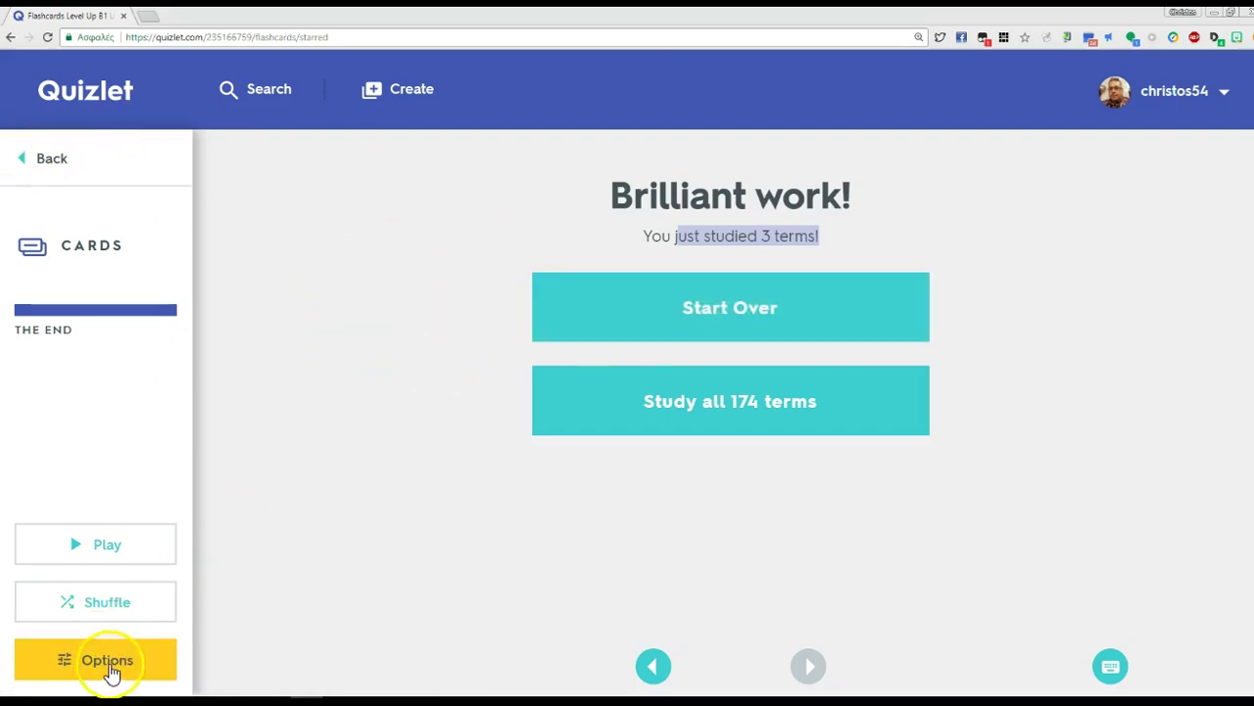
Return to the set, start the Write mode and answer the εμπορικό κέντρο prompt with "shopping mall".
click(47, 169)
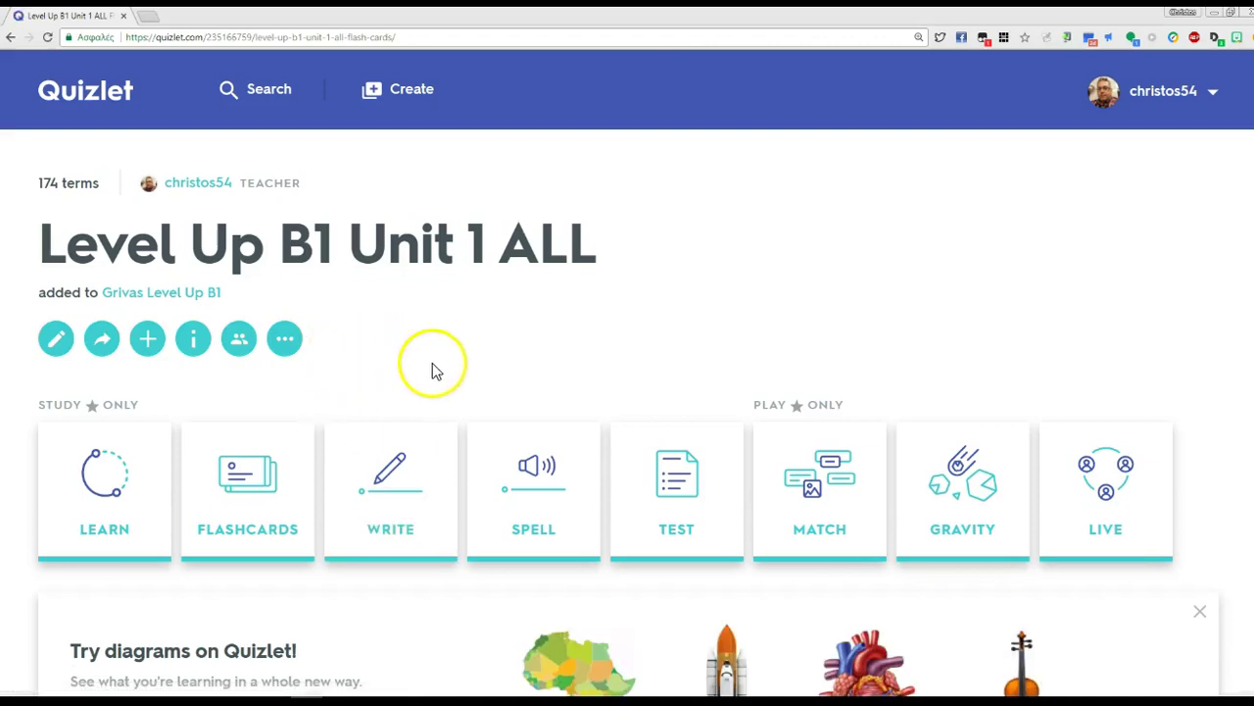
click(403, 513)
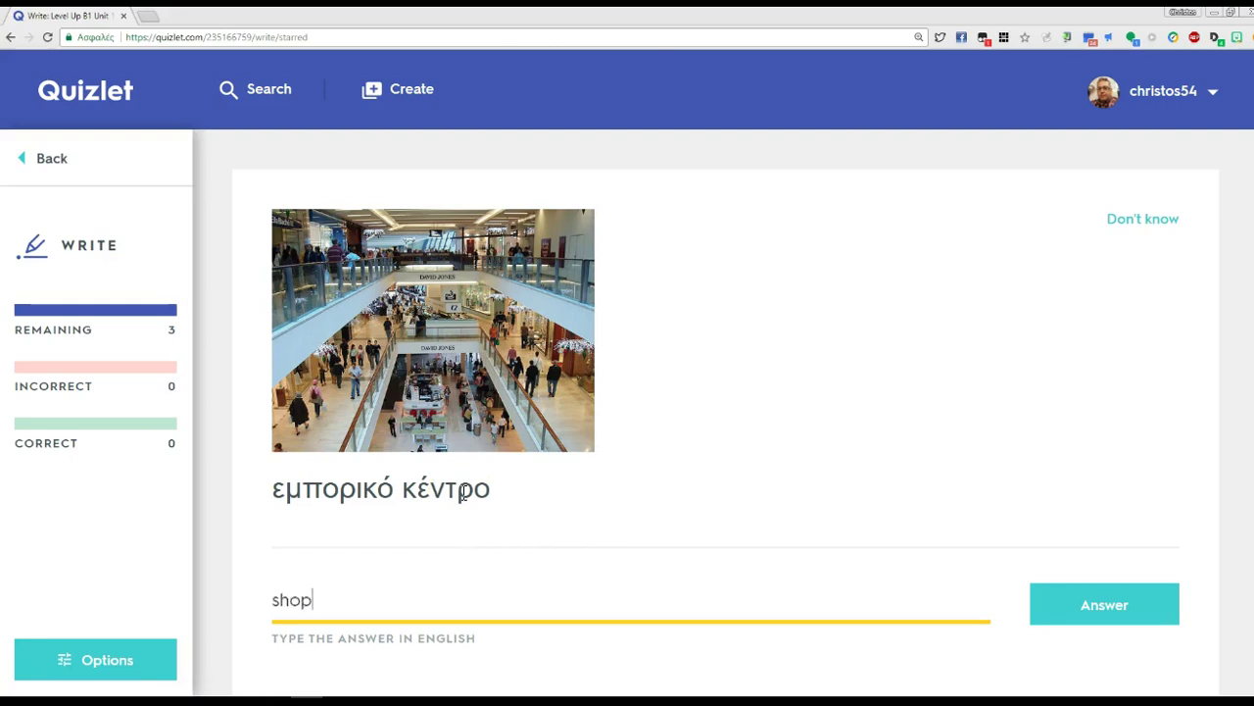
text(ng mall)
key(Return)
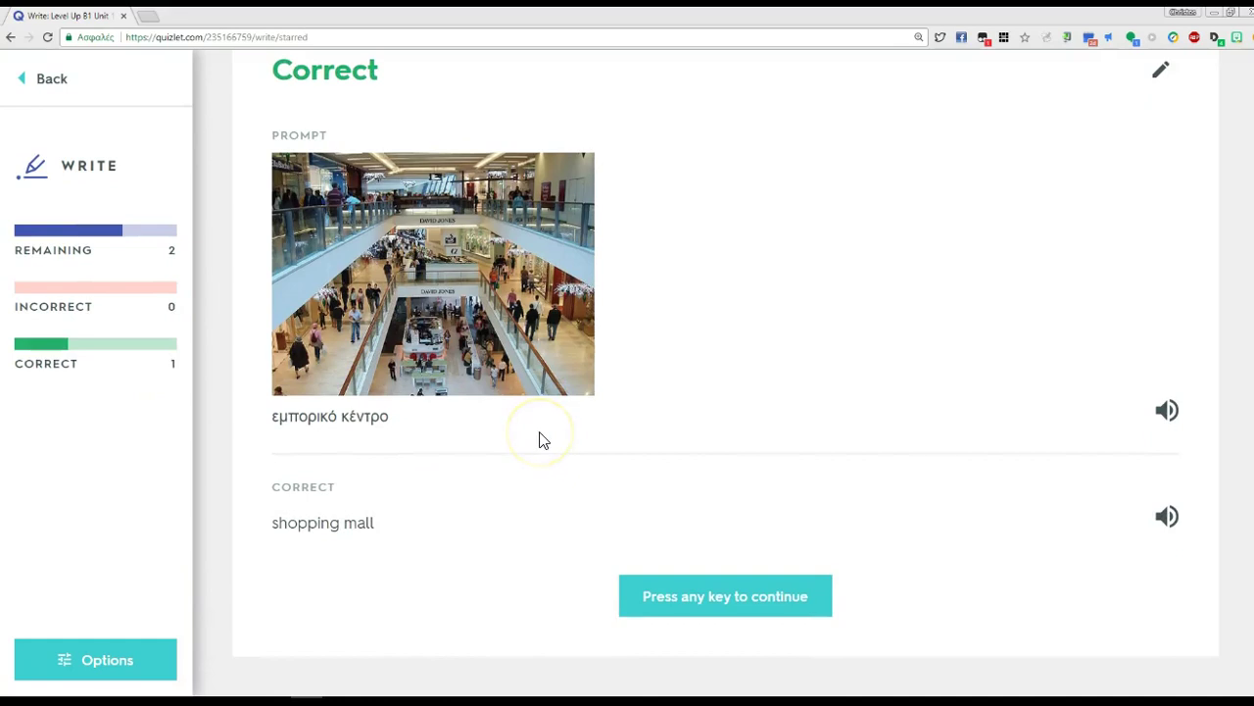
Answer συνομιλώ with "chat" and επικοινωνώ with the misspelling "comunicate", and continue past the round results.
click(714, 606)
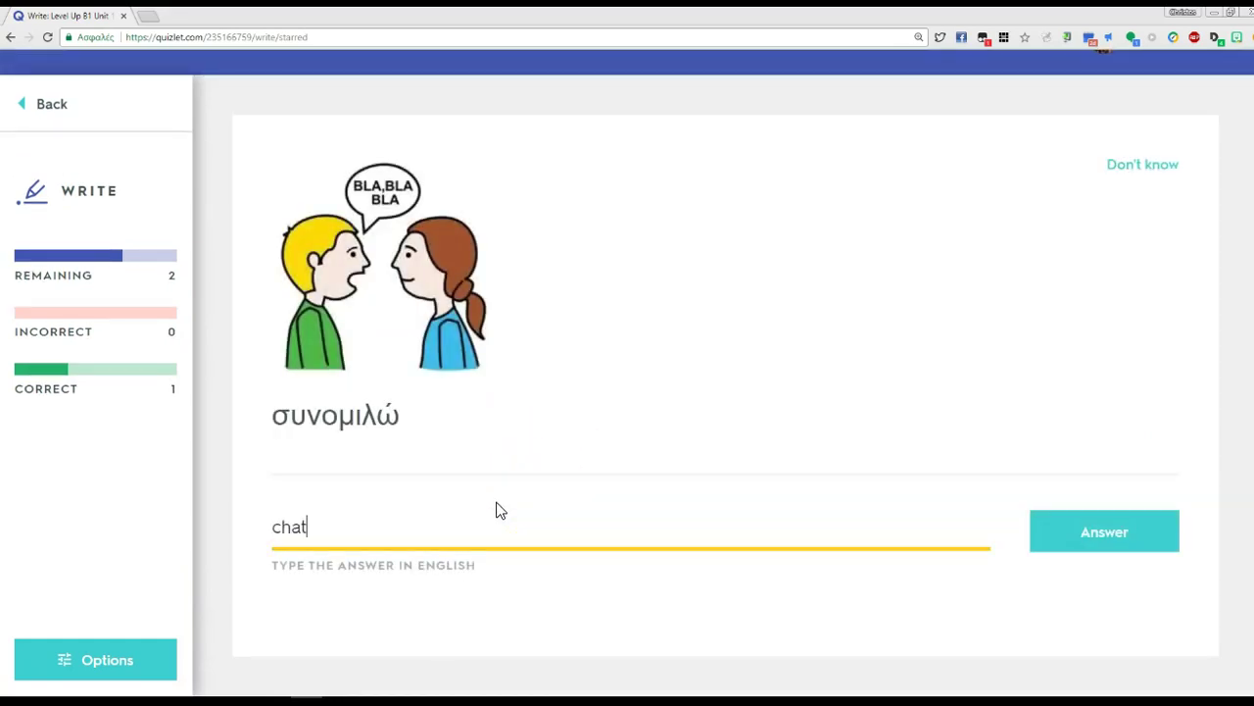
key(Return)
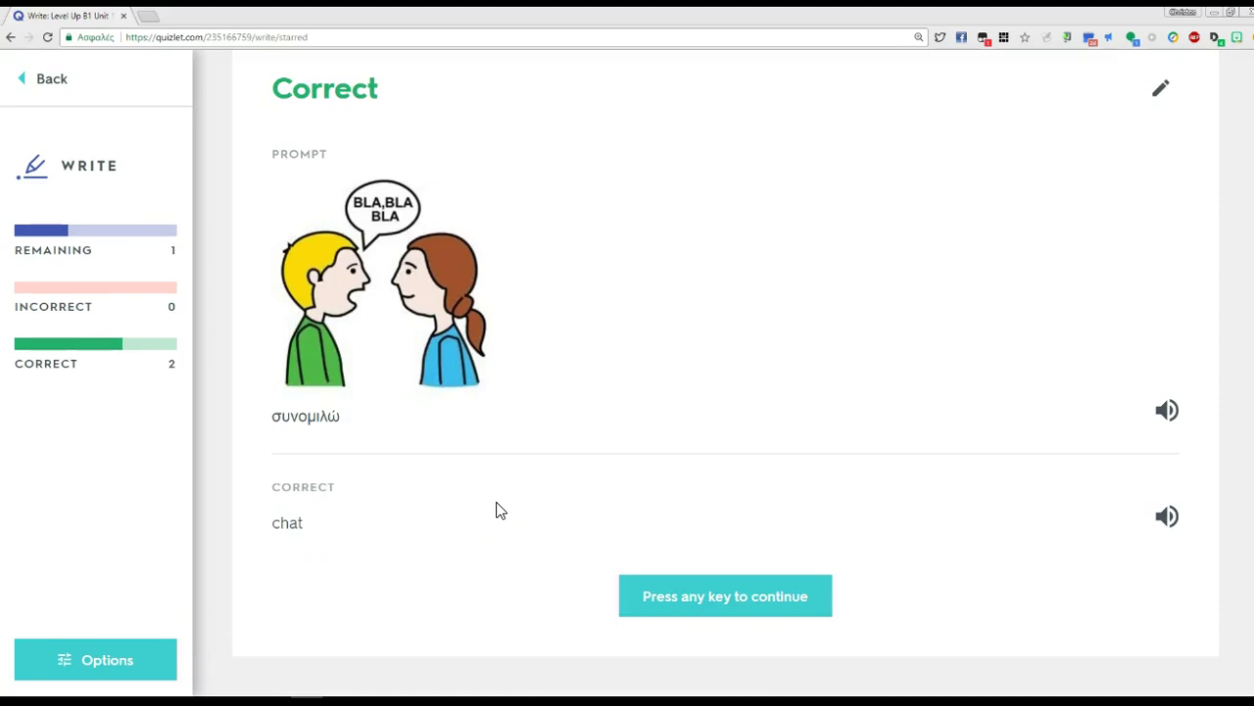
key(Return)
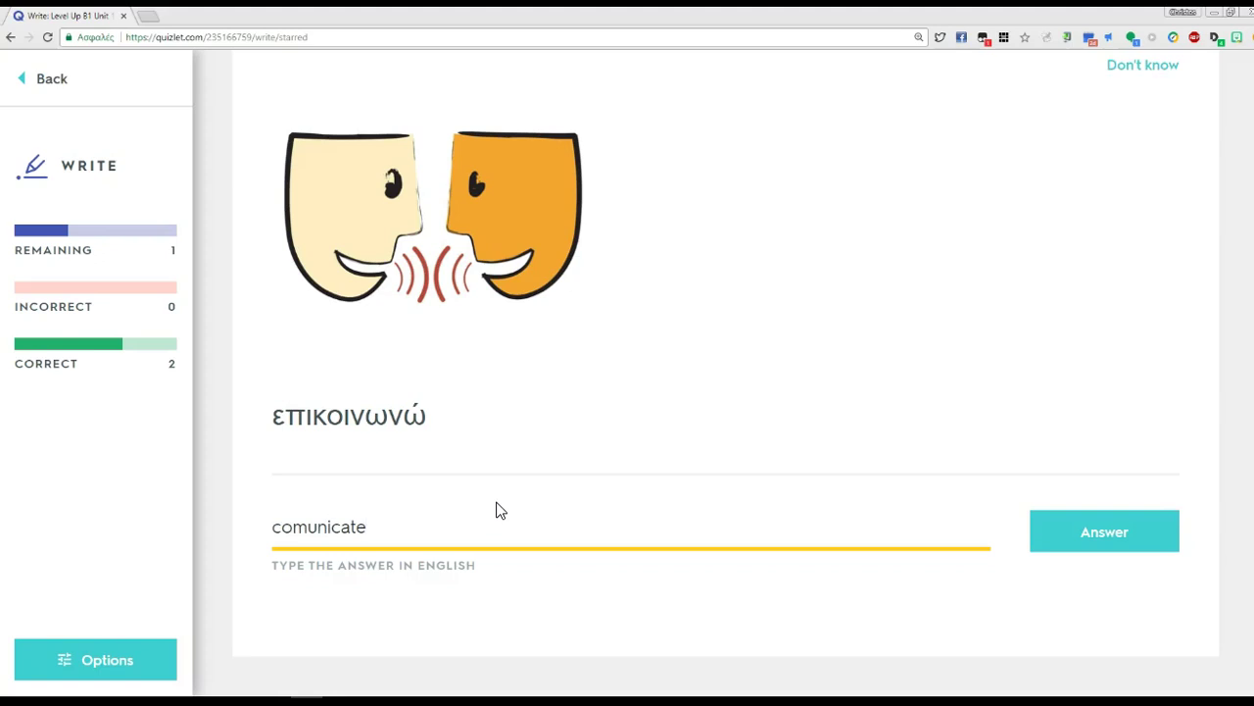
key(Return)
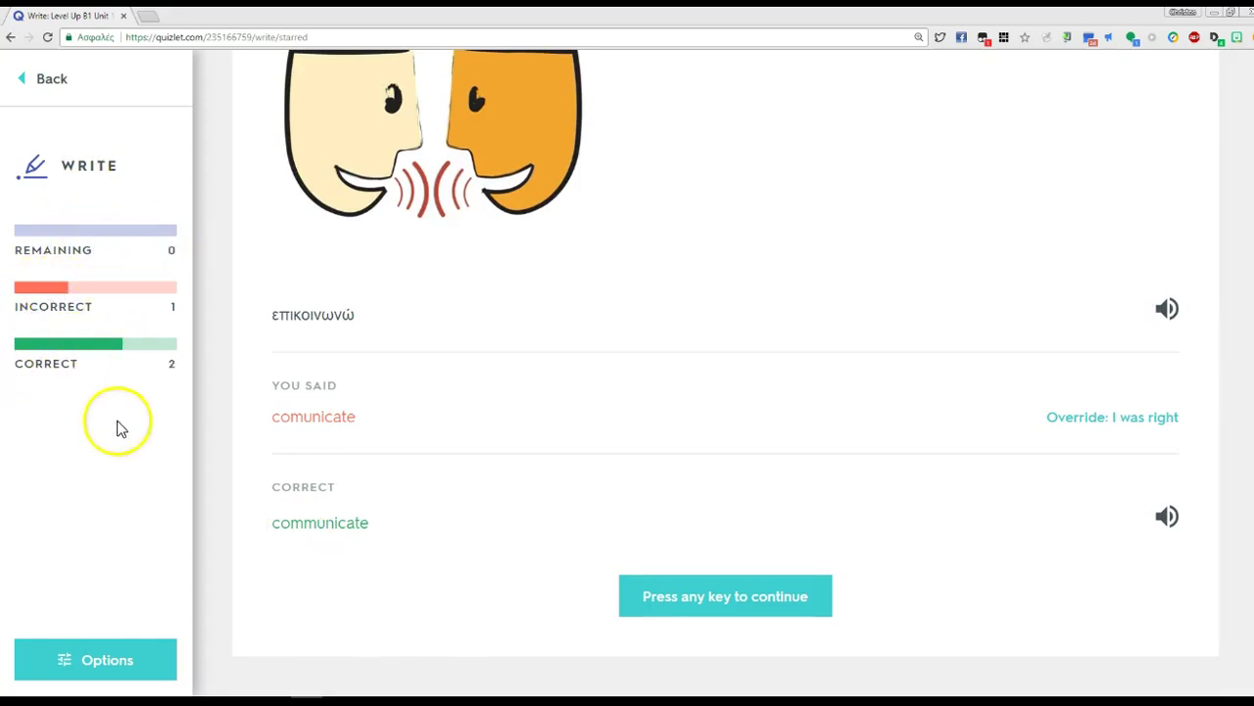
click(671, 594)
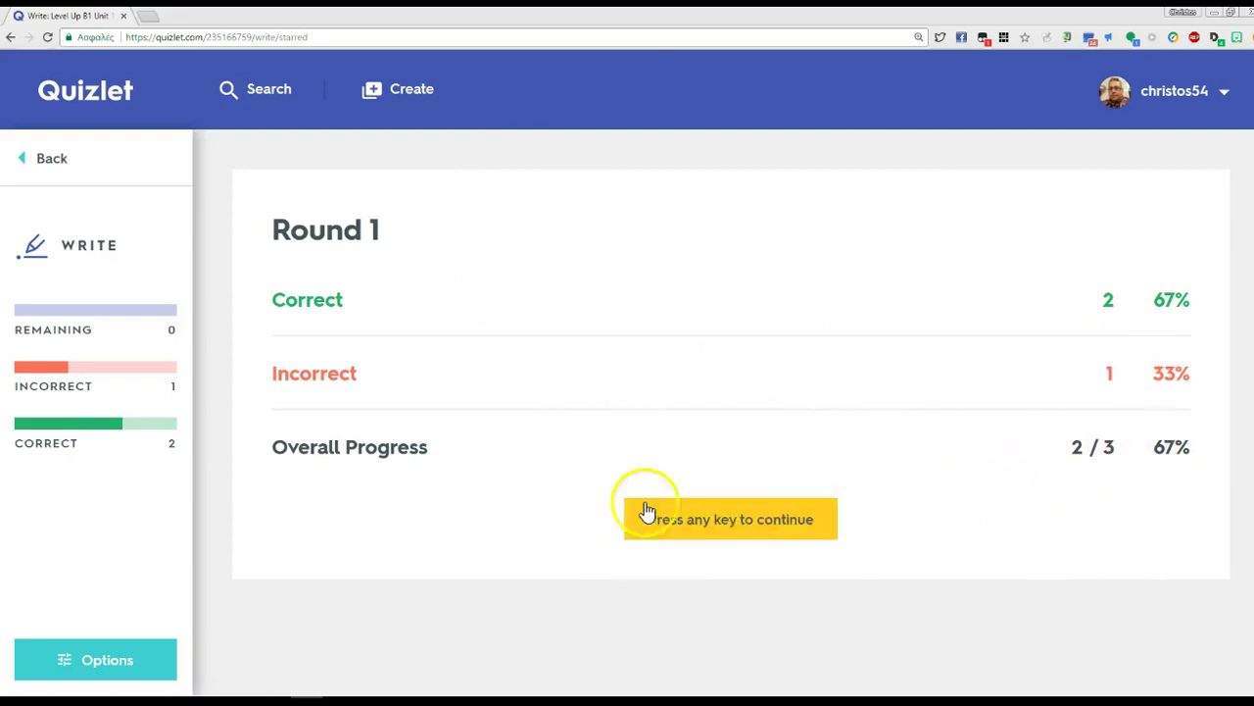
click(742, 526)
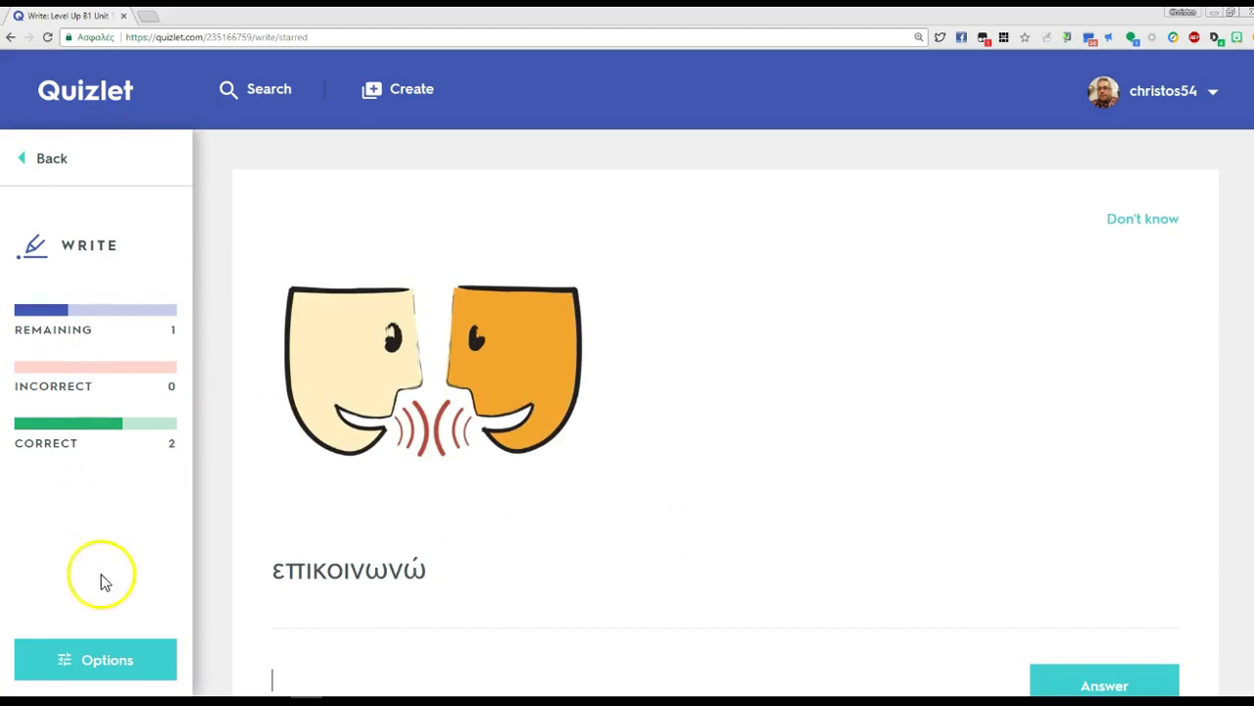
Set the Write mode to study all terms, and start the Spell mode from the set page.
click(113, 670)
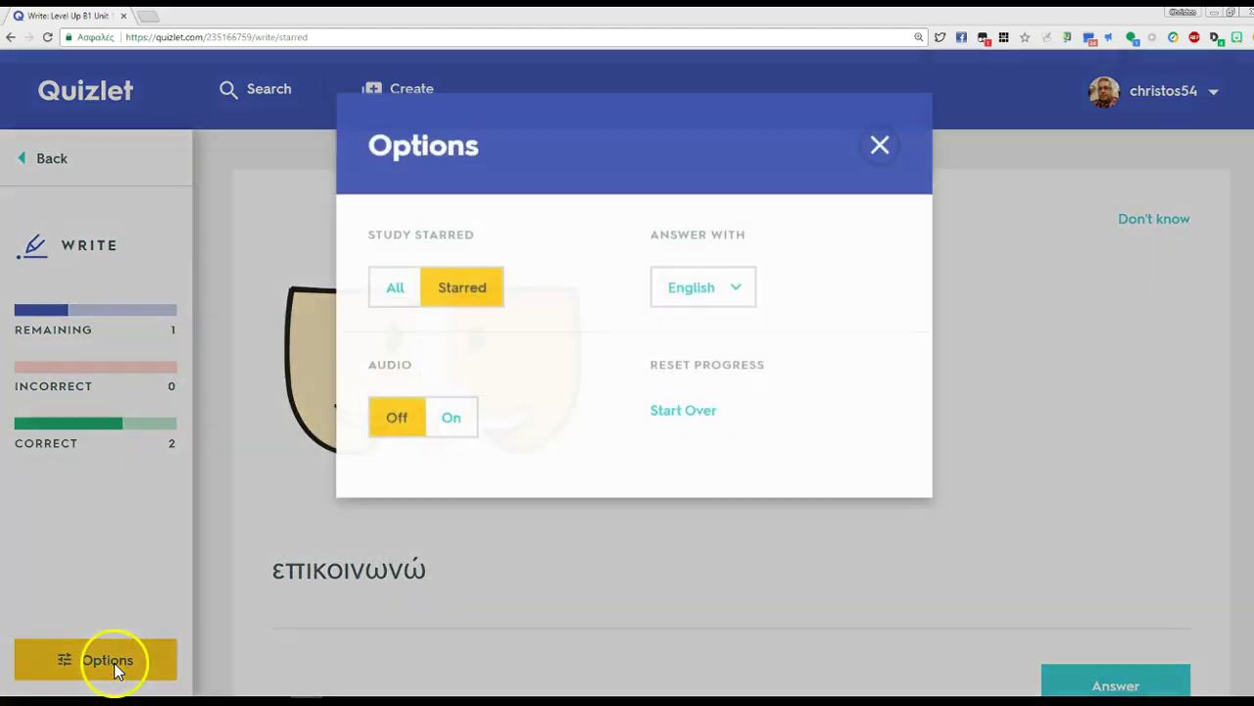
click(397, 295)
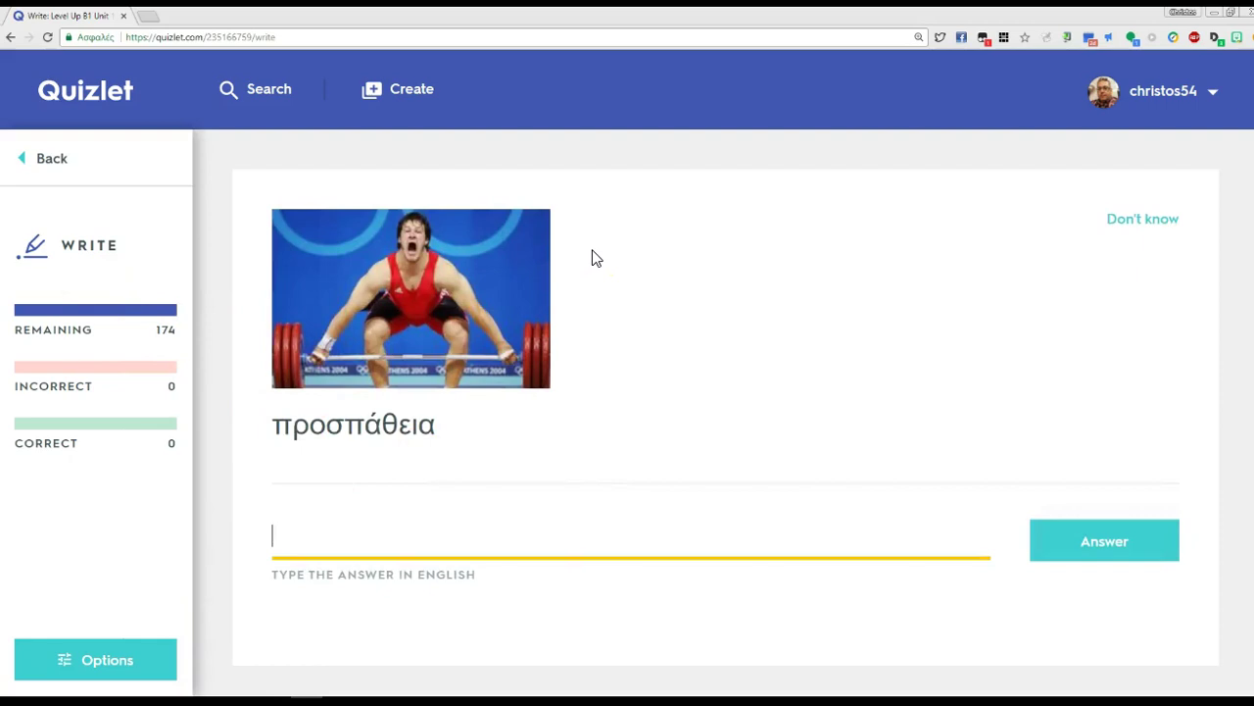
click(49, 157)
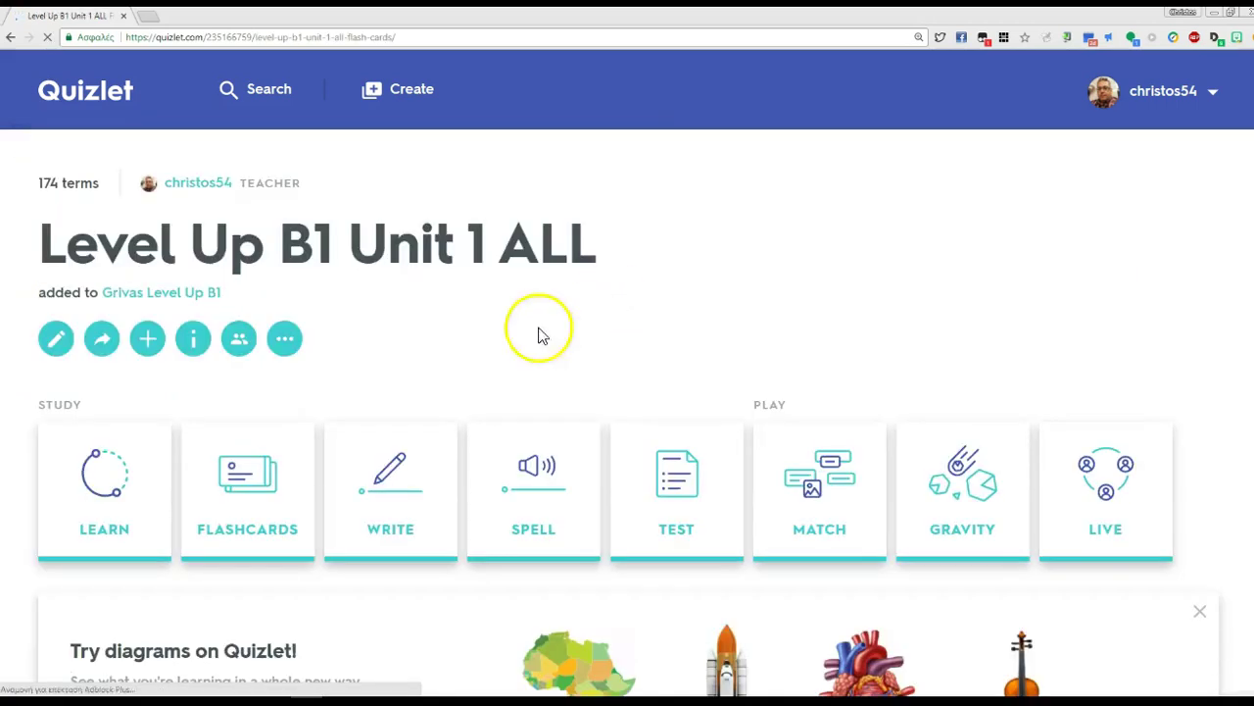
click(534, 480)
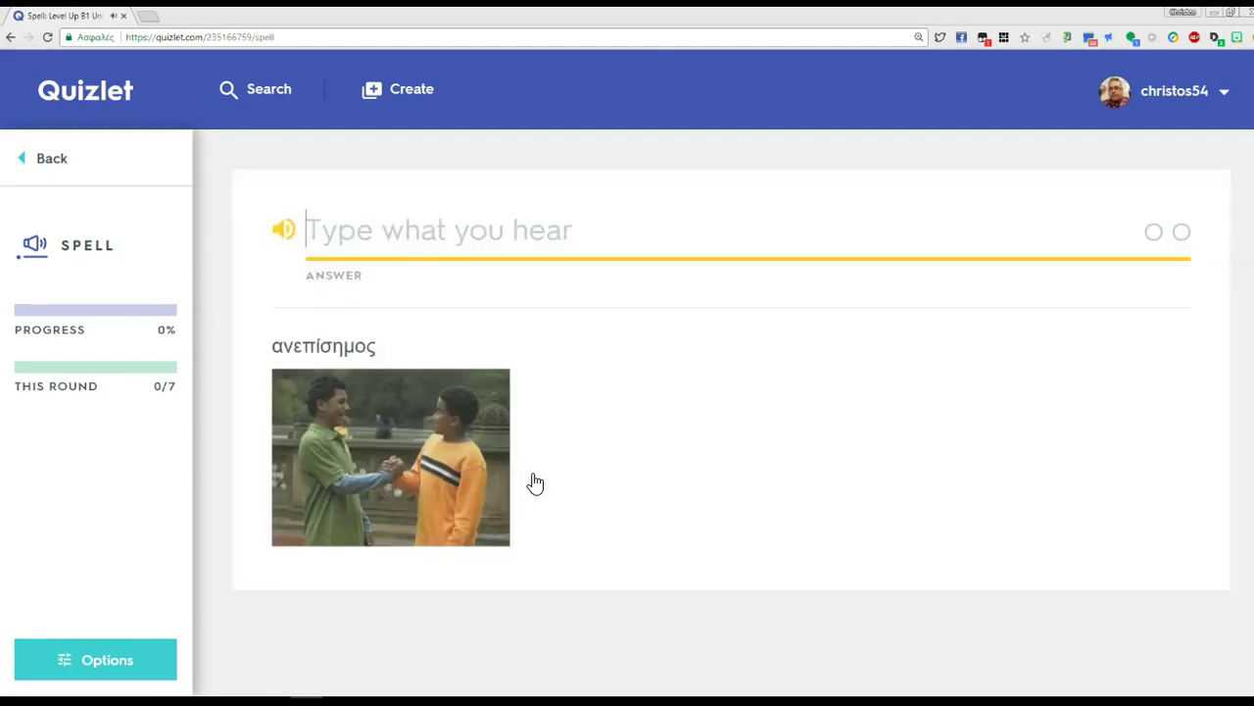
Answer the Spell prompt ανεπίσημος with "informal" and the prompt κλέβω with the misspelling "chet".
text(informal)
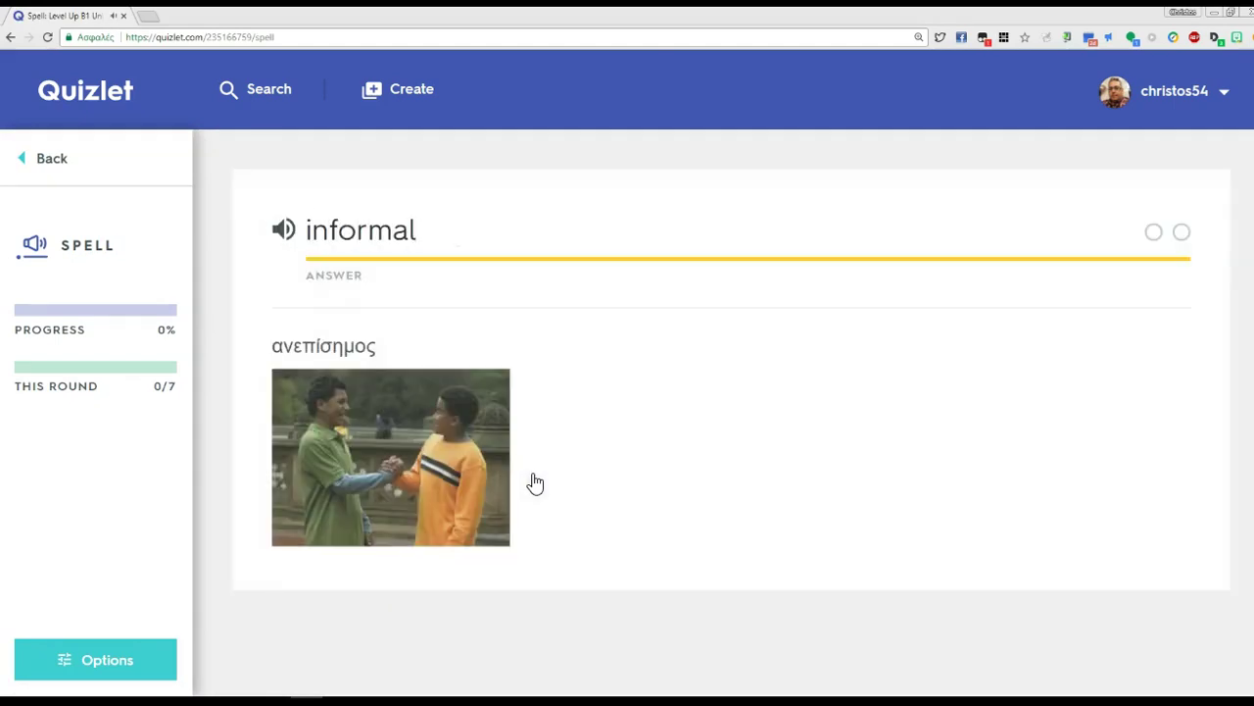
key(Return)
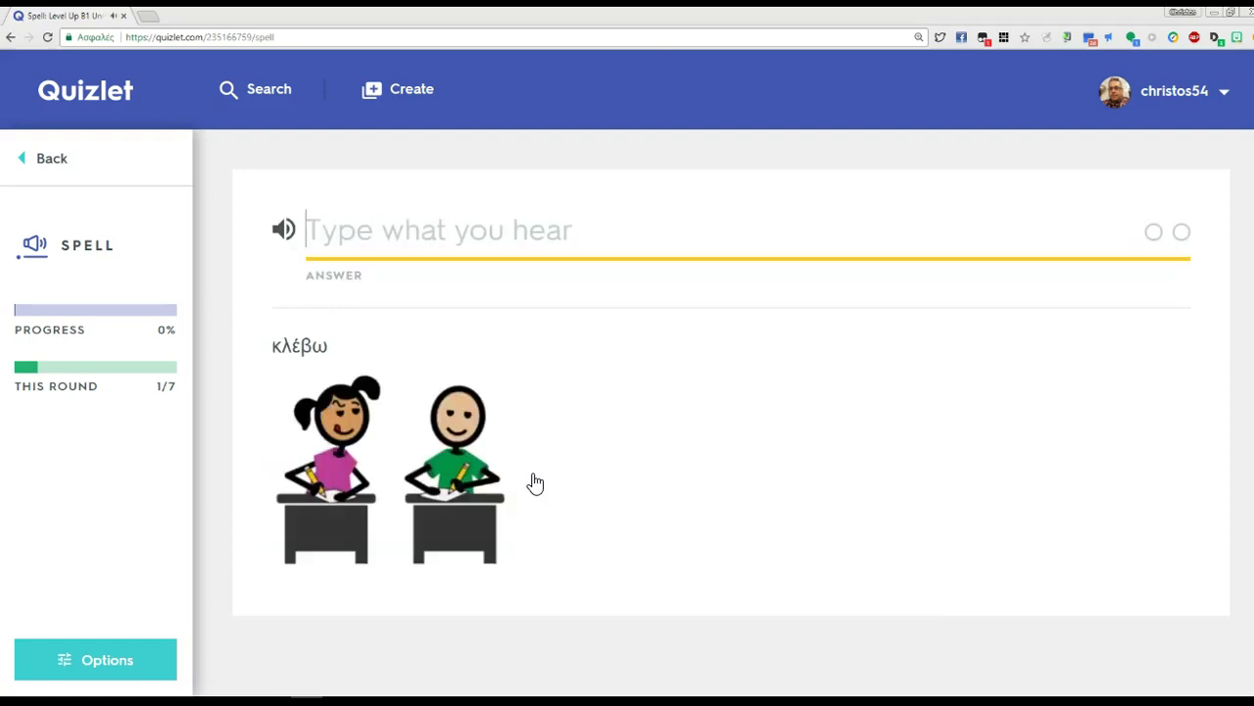
text(ch)
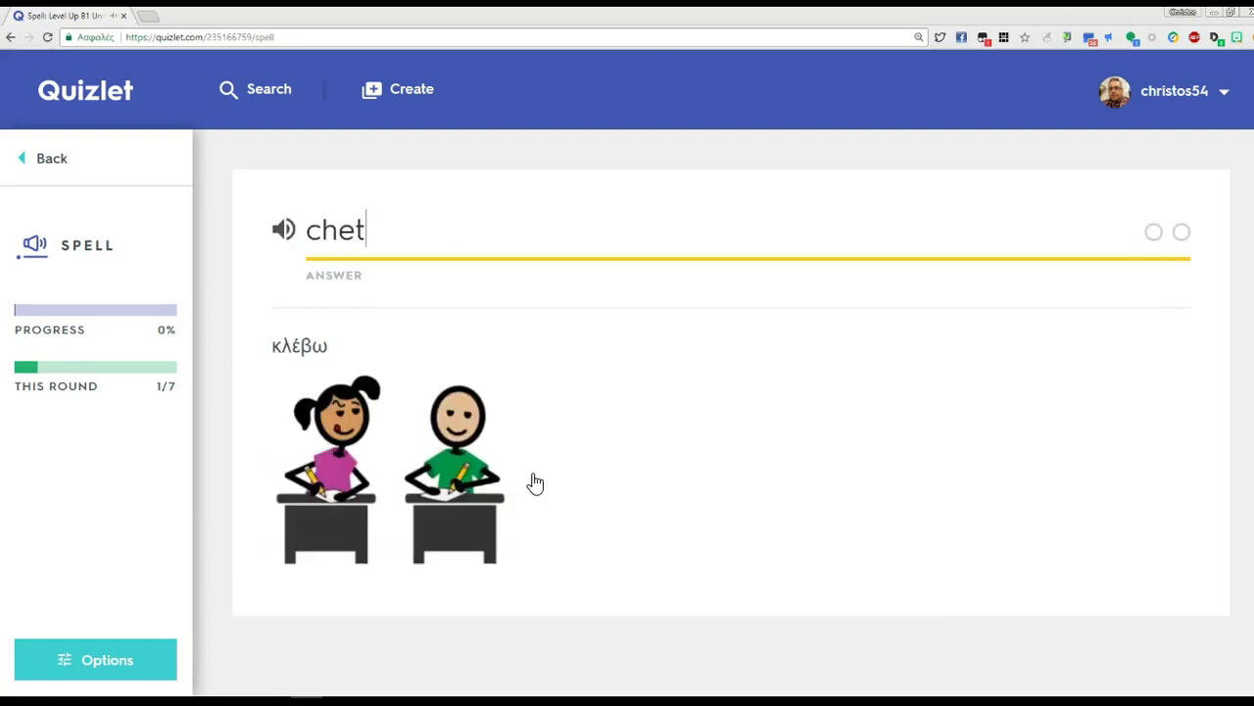
text(et)
key(Return)
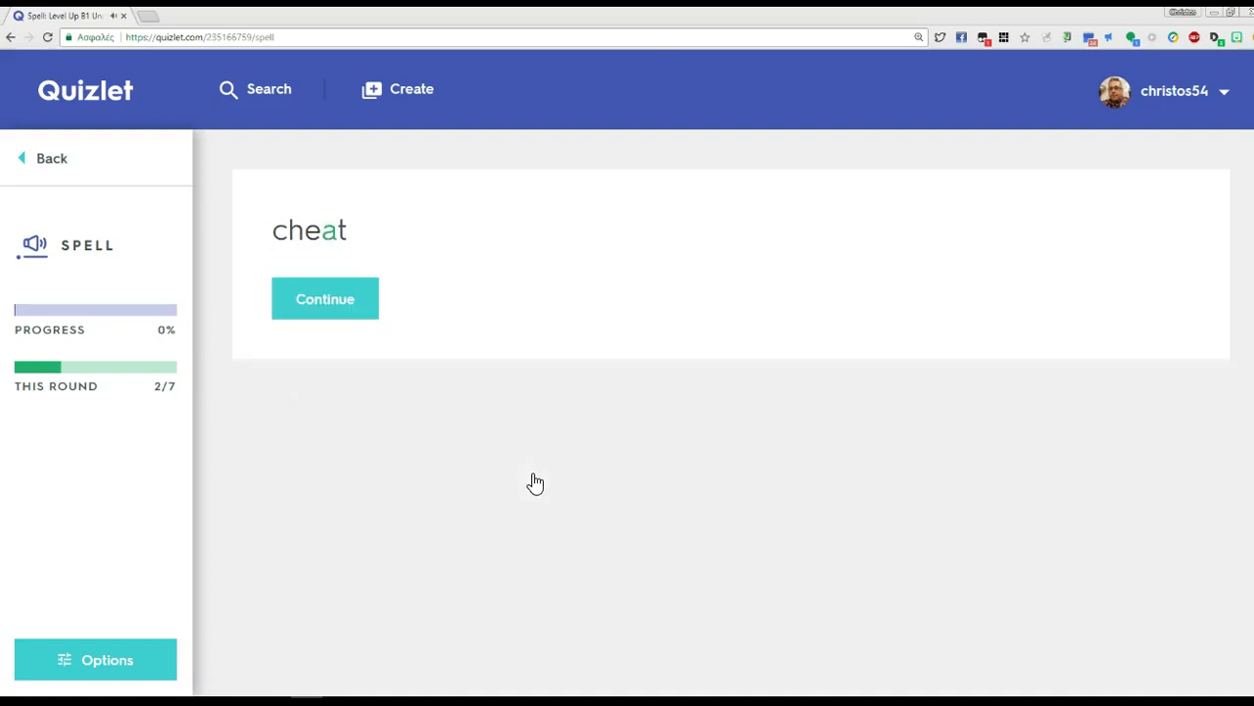
Continue past the correction and respell κλέβω as "cheat" for practice.
key(Return)
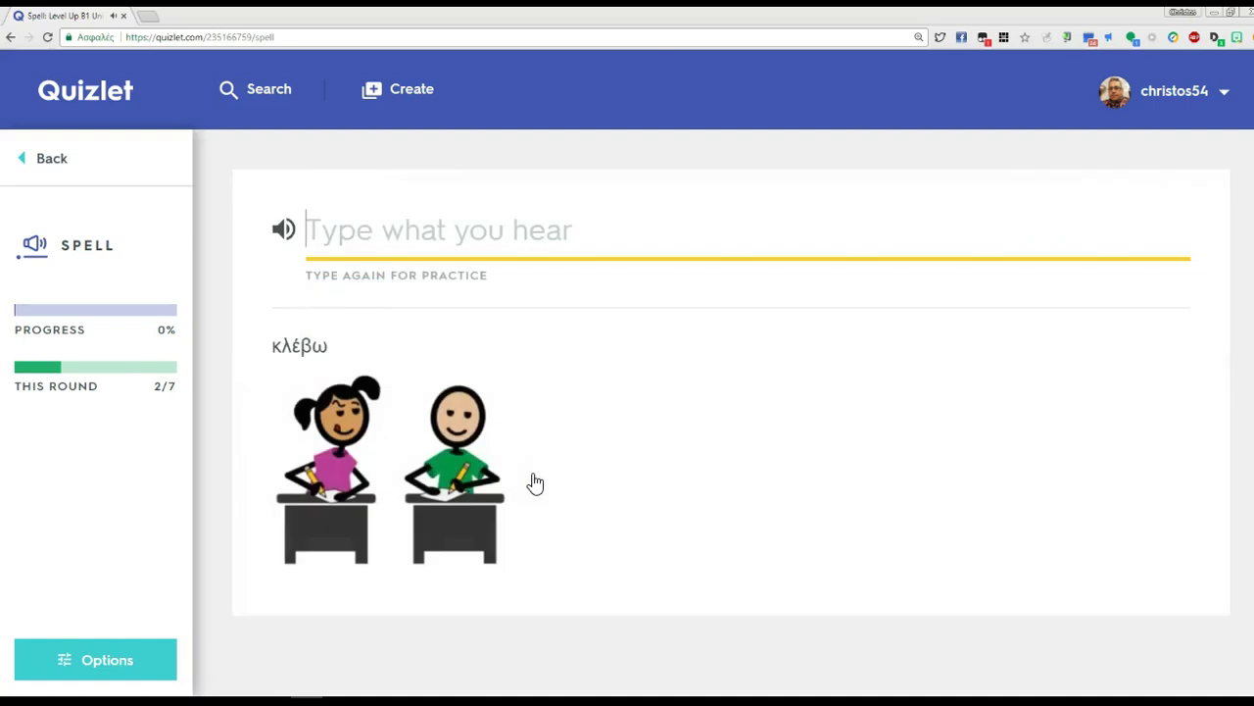
text(chea)
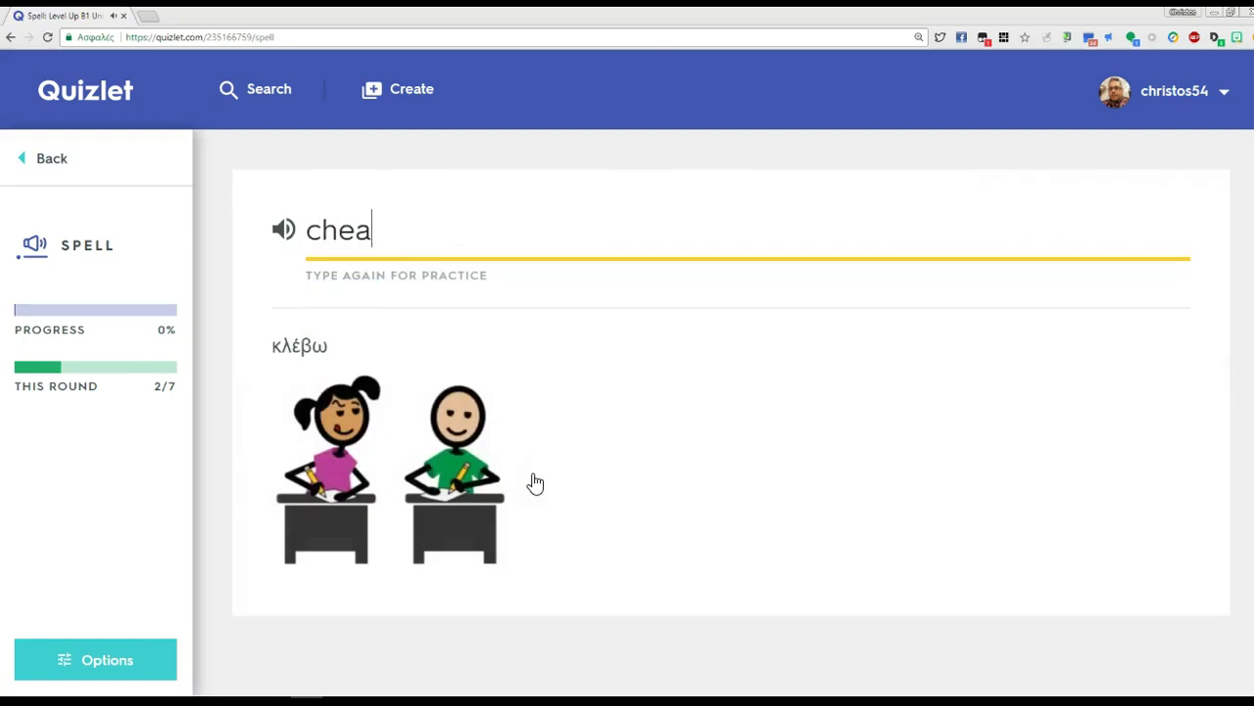
text(t)
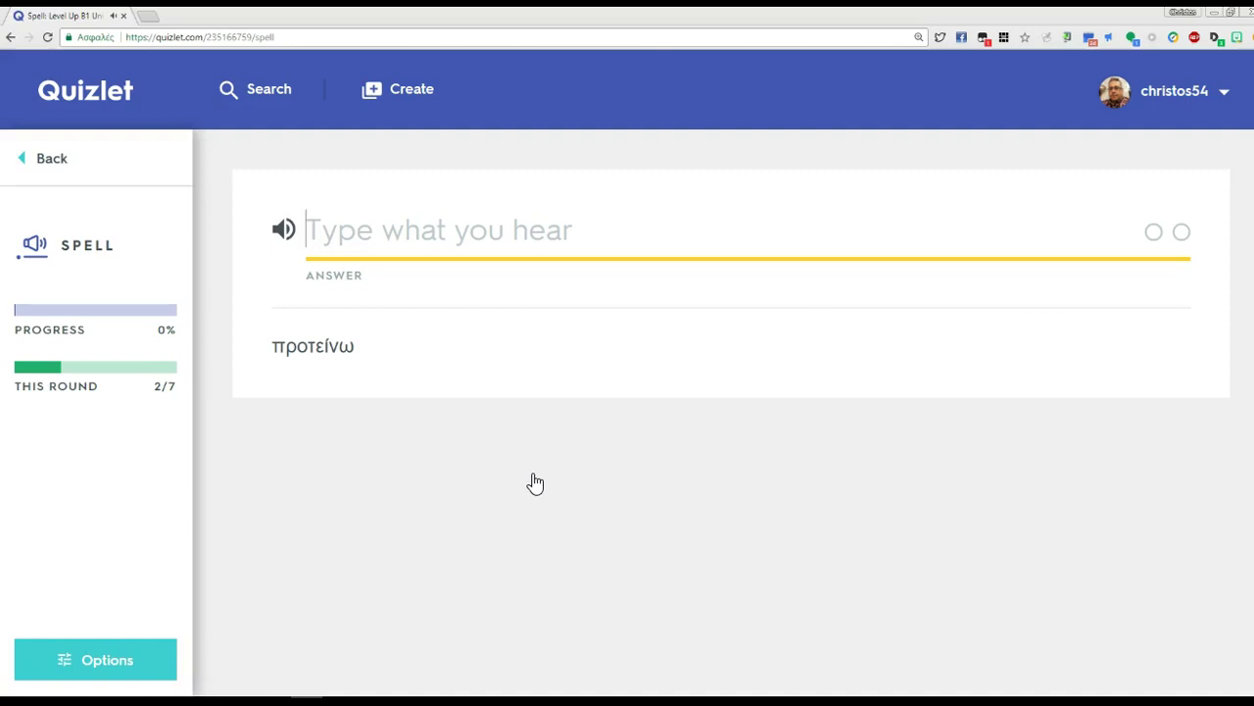
Answer the προτείνω prompt with the misspelling "siggest" and continue past the correction.
text(sigg)
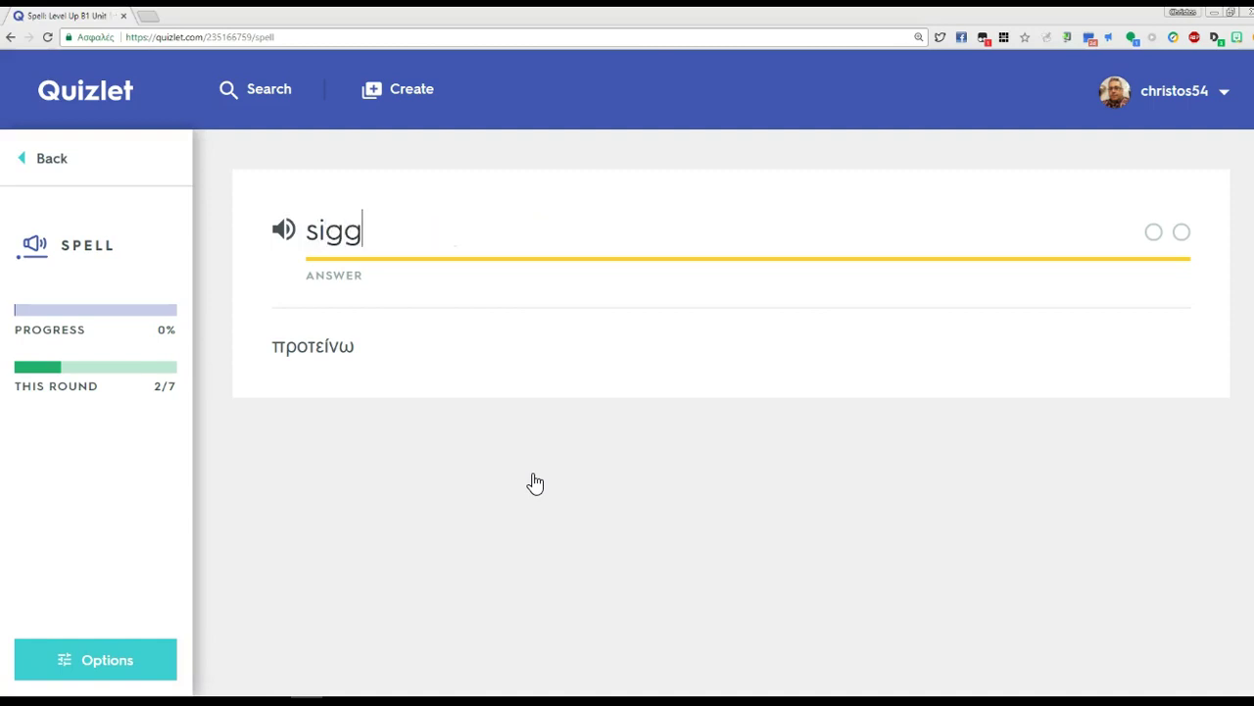
text(est)
key(Return)
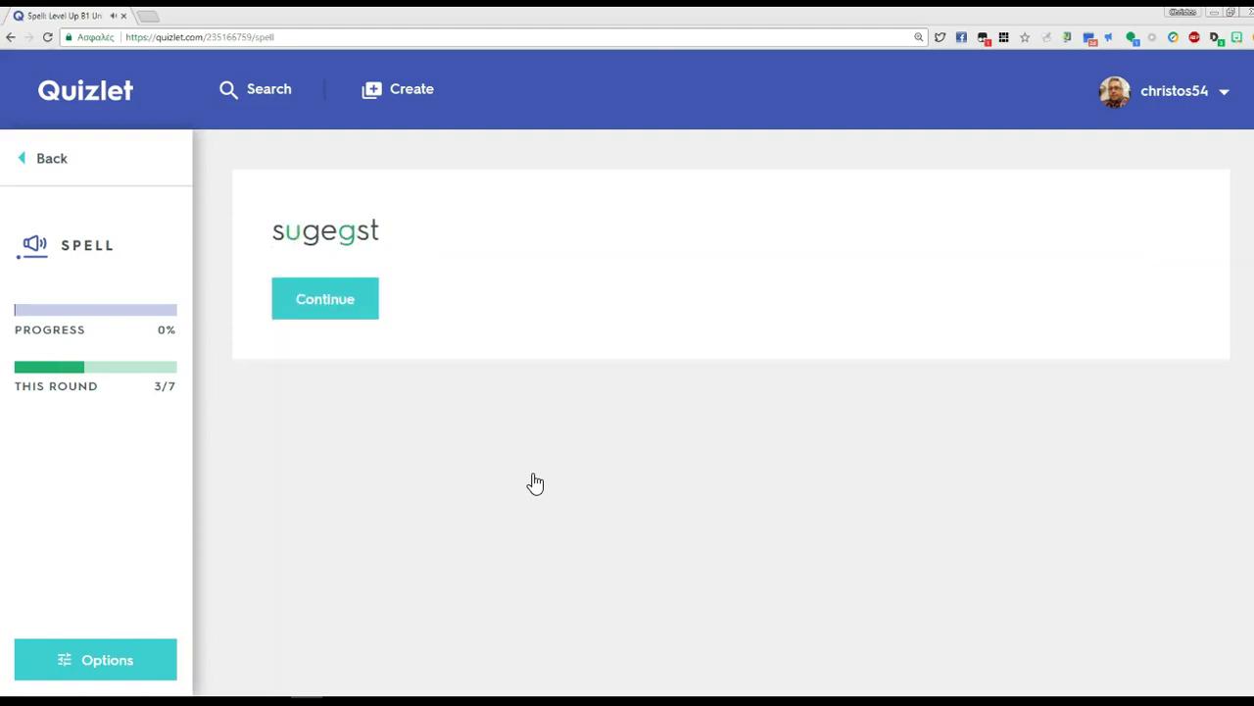
key(Return)
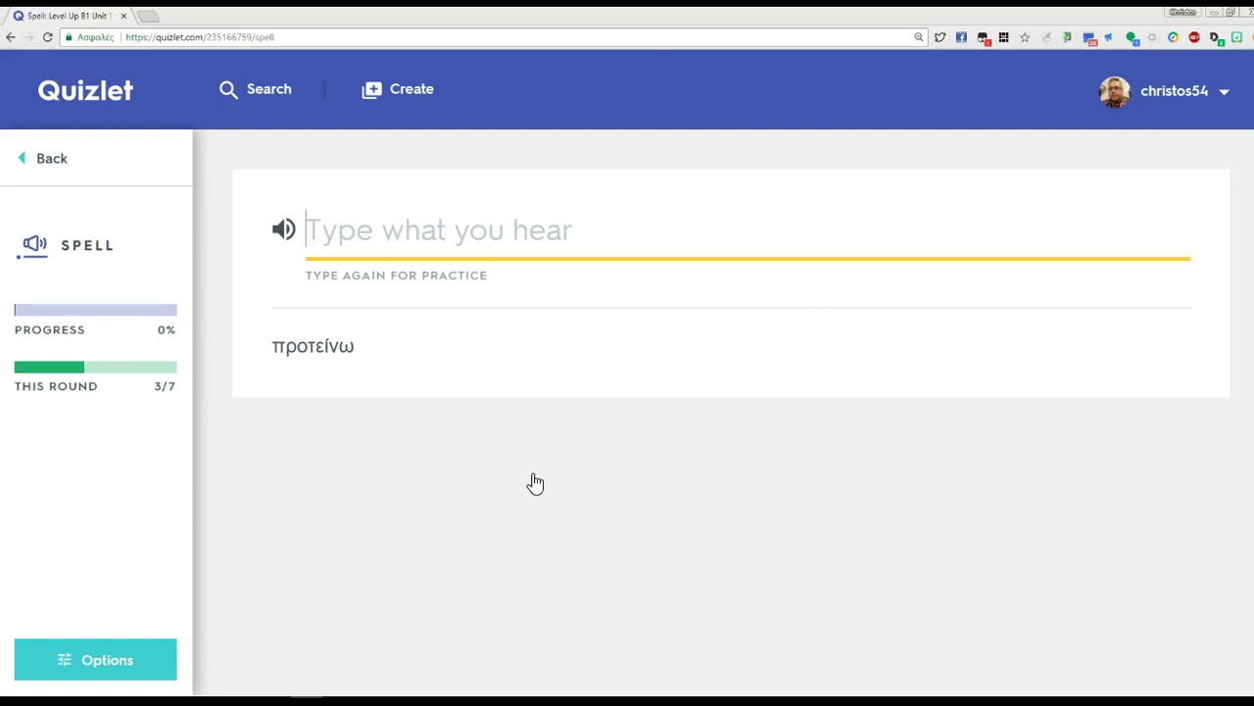
click(412, 438)
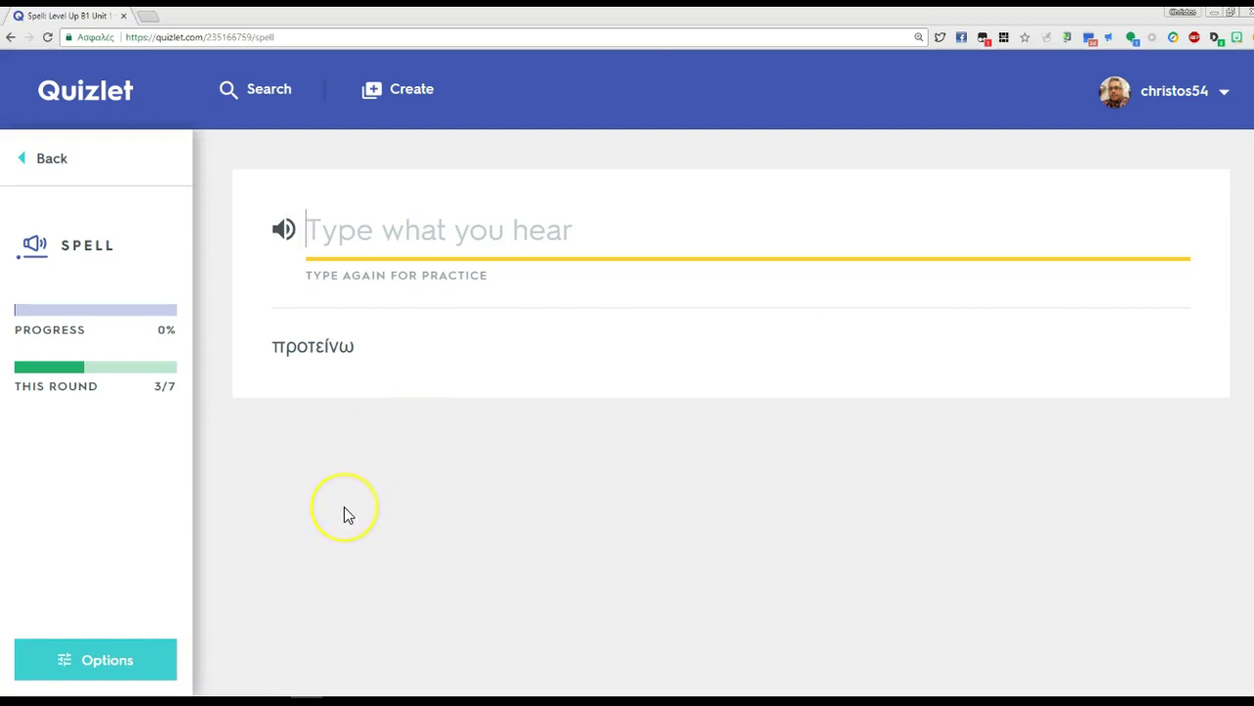
Leave the Spell mode, open the set for editing and look through its terms for the προτείνω entry.
click(41, 159)
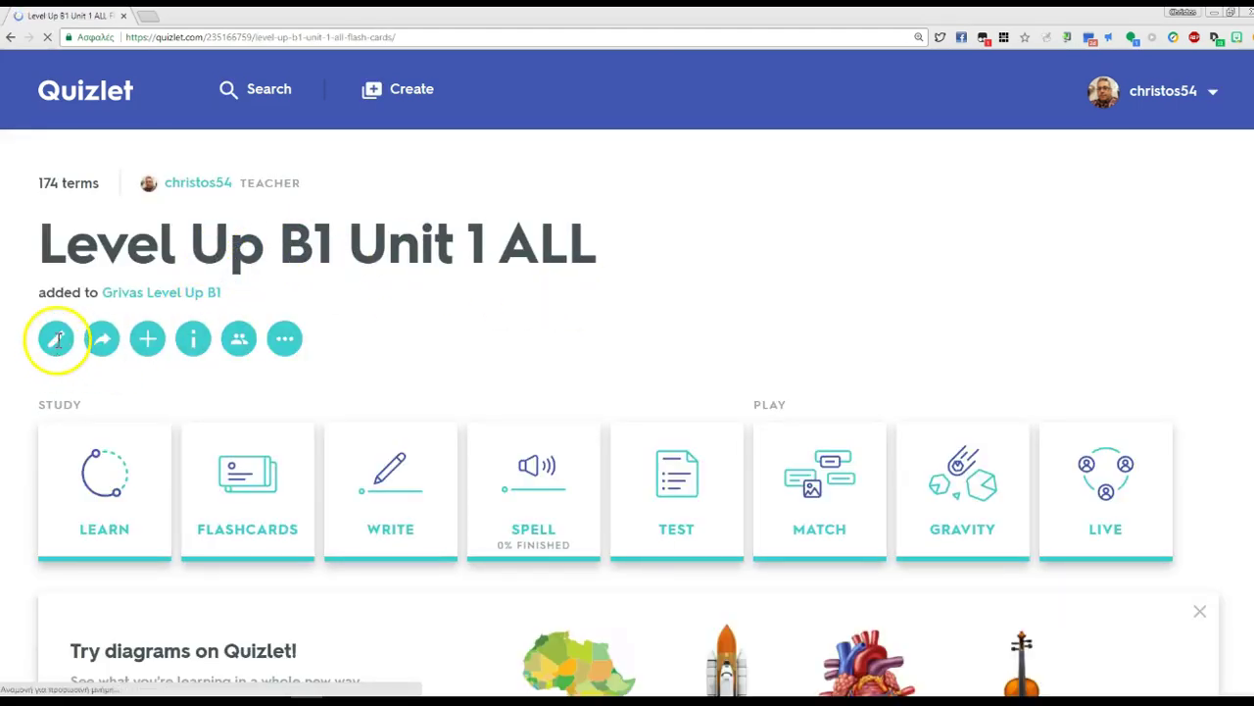
click(57, 341)
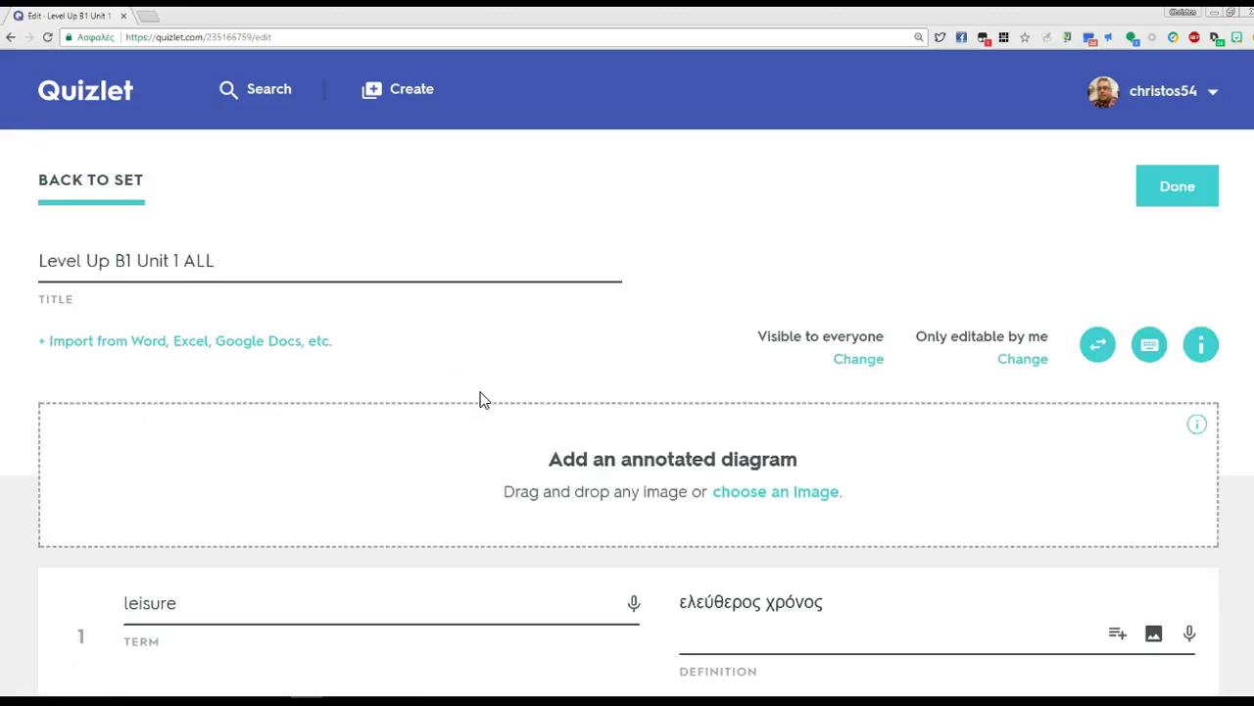
scroll(480, 392, down, 3)
scroll(482, 392, down, 10)
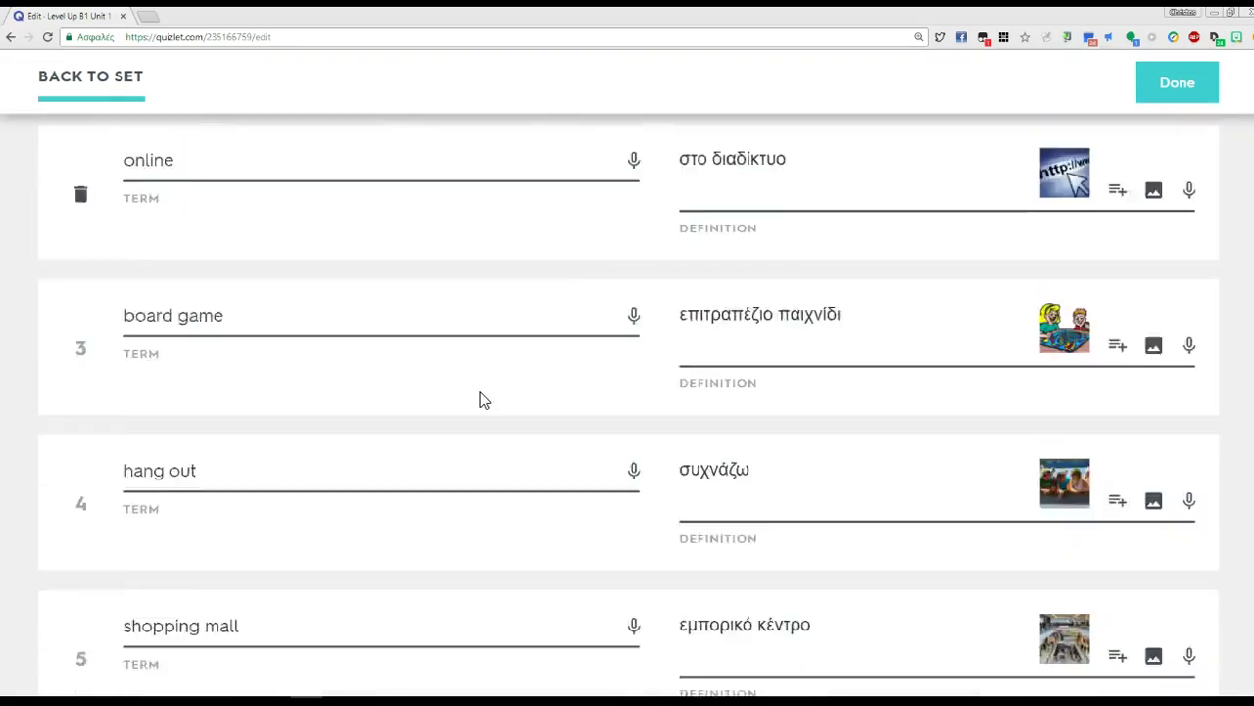
scroll(481, 397, down, 10)
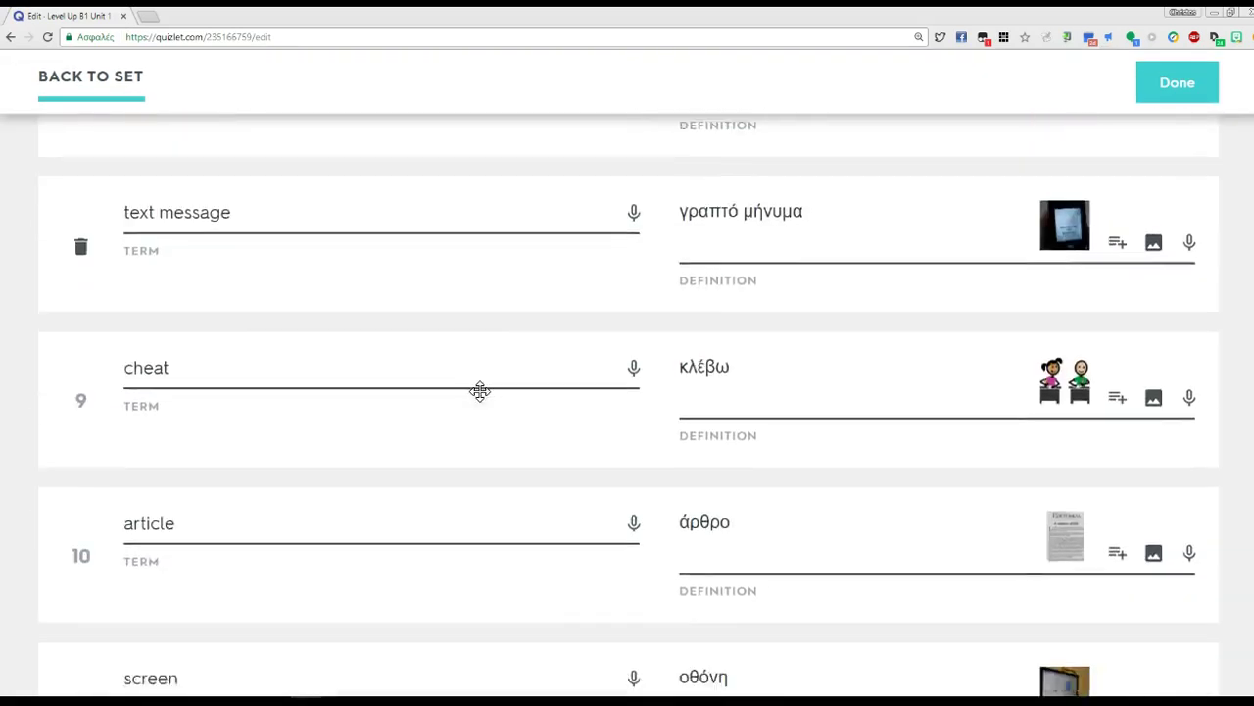
scroll(481, 392, down, 6)
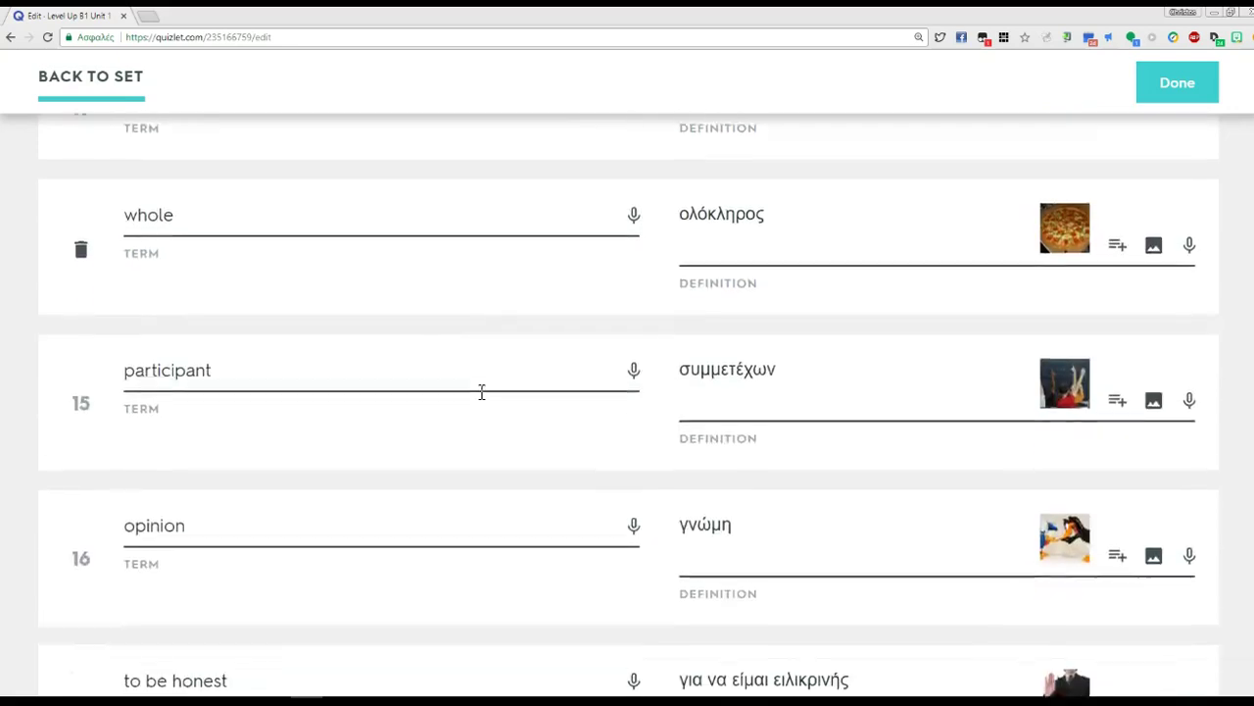
scroll(481, 392, down, 2)
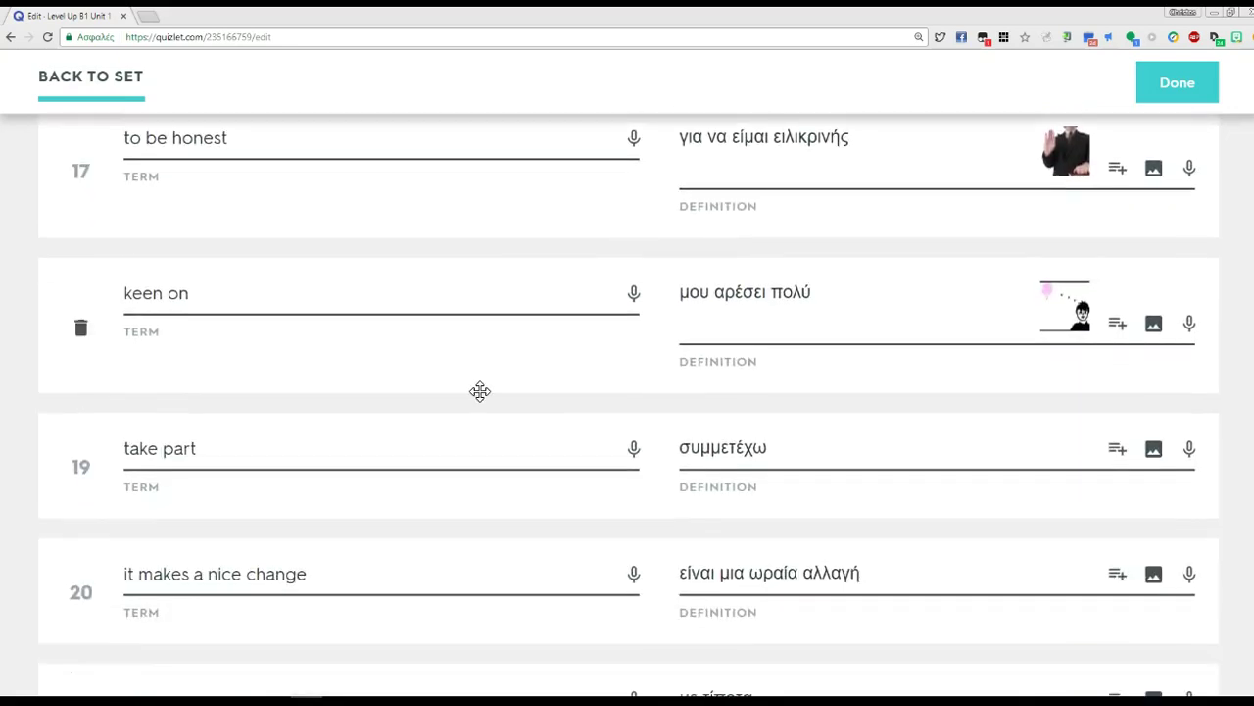
Search the edit page for "sugg", correct the misspelled term for προτείνω to "suggest" and save the set.
key(ctrl+f)
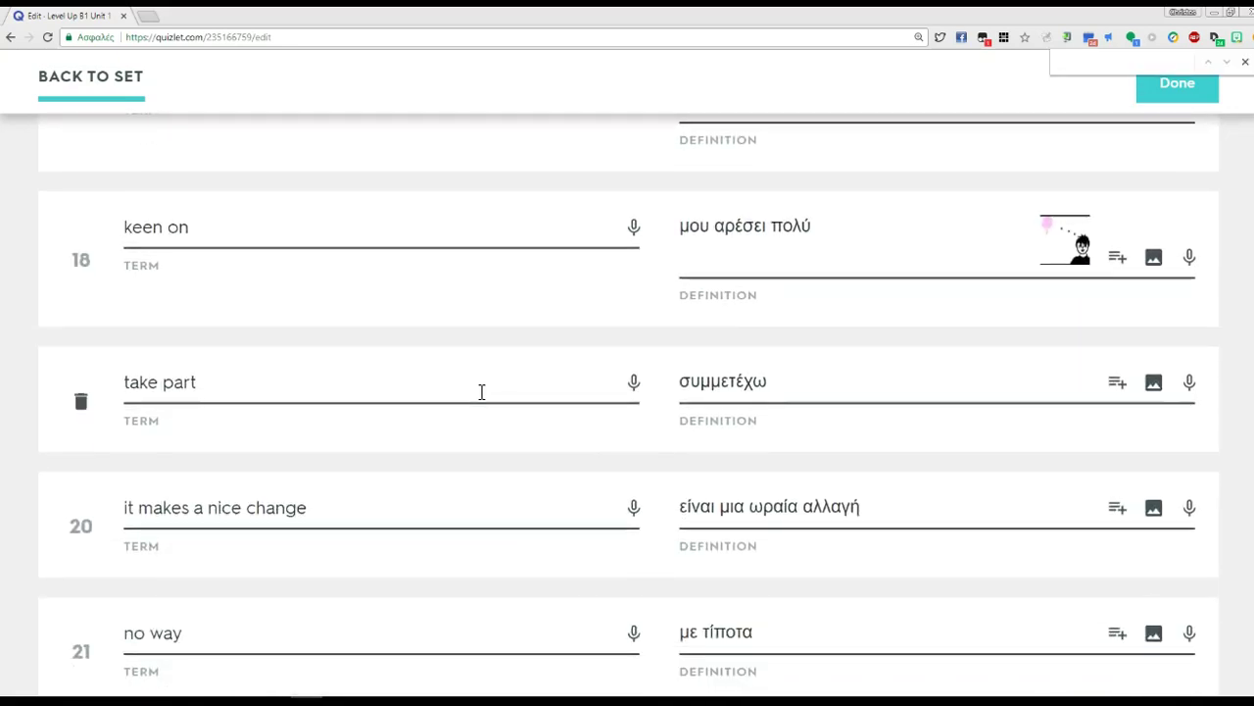
text(sugg)
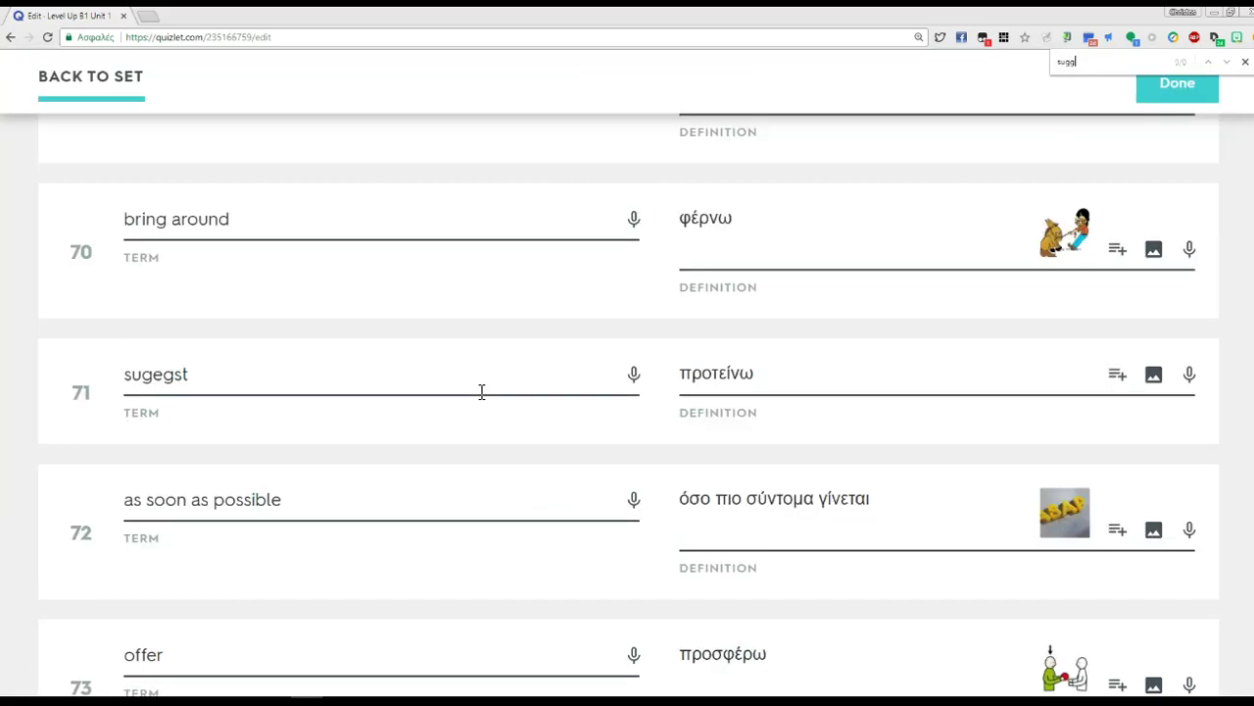
click(154, 381)
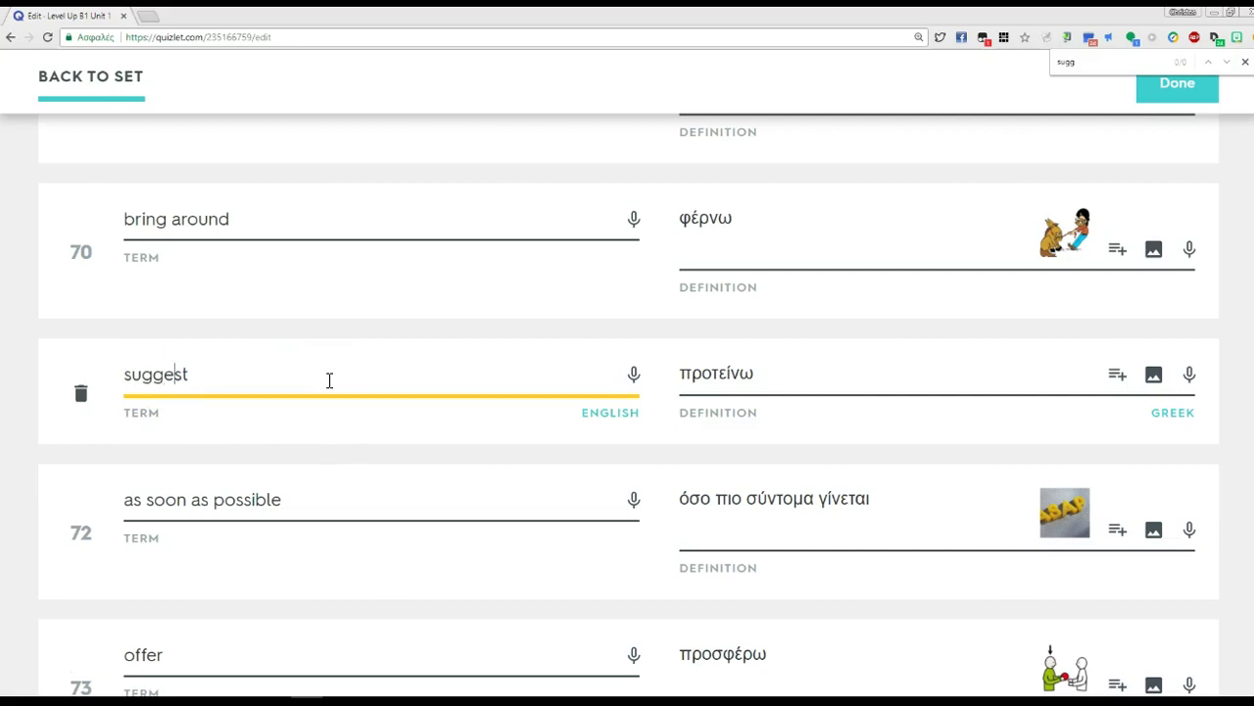
click(1179, 83)
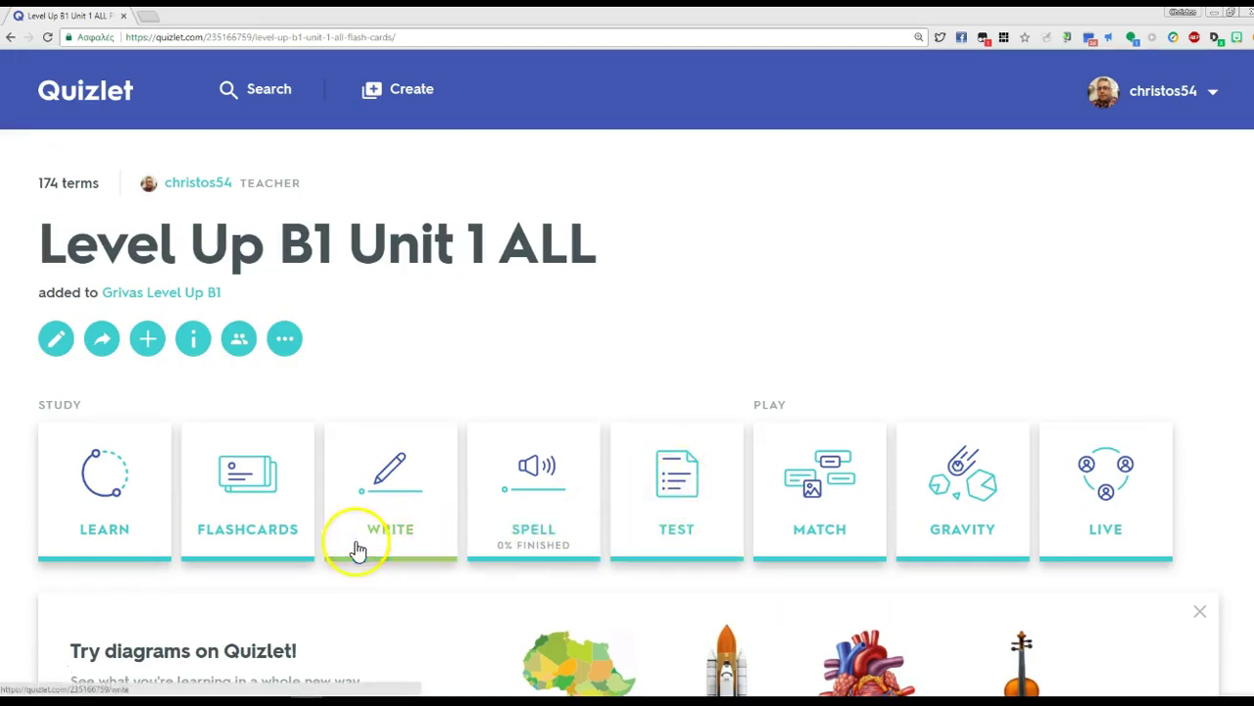
Start the Test mode and answer the written question βαρετός with "boring".
click(677, 494)
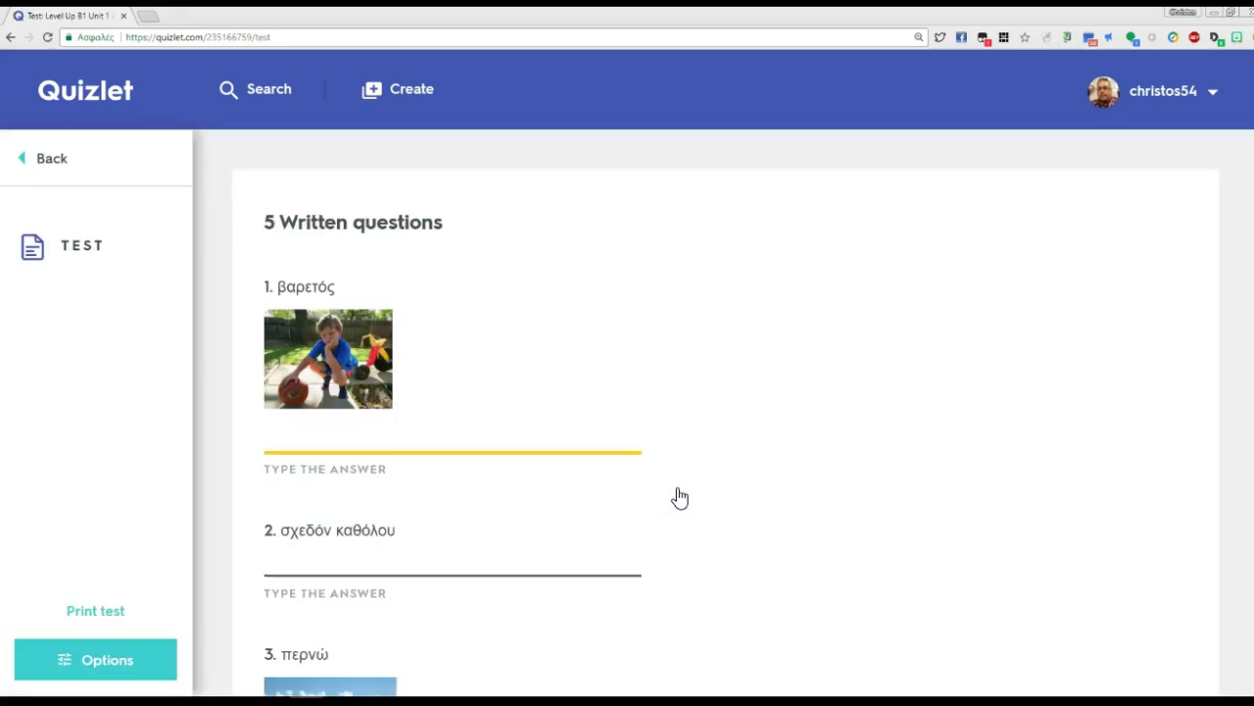
scroll(680, 498, down, 8)
scroll(680, 497, down, 14)
scroll(680, 498, up, 20)
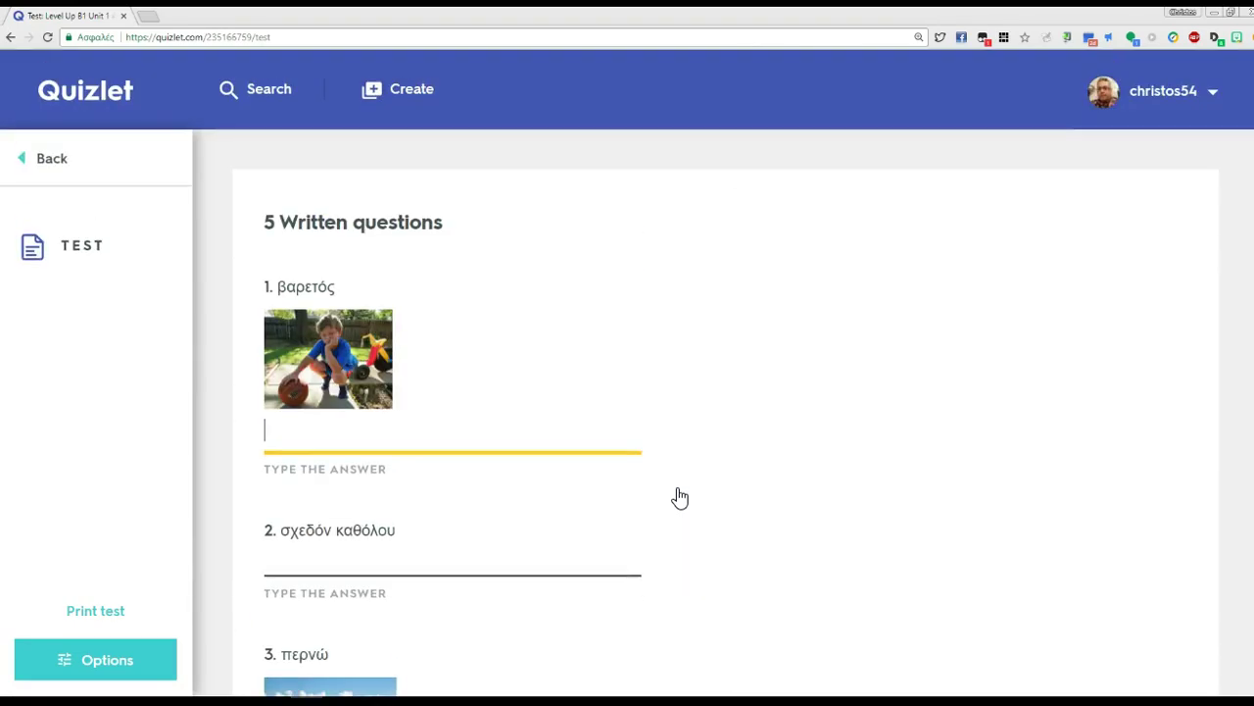
click(506, 468)
scroll(447, 436, down, 2)
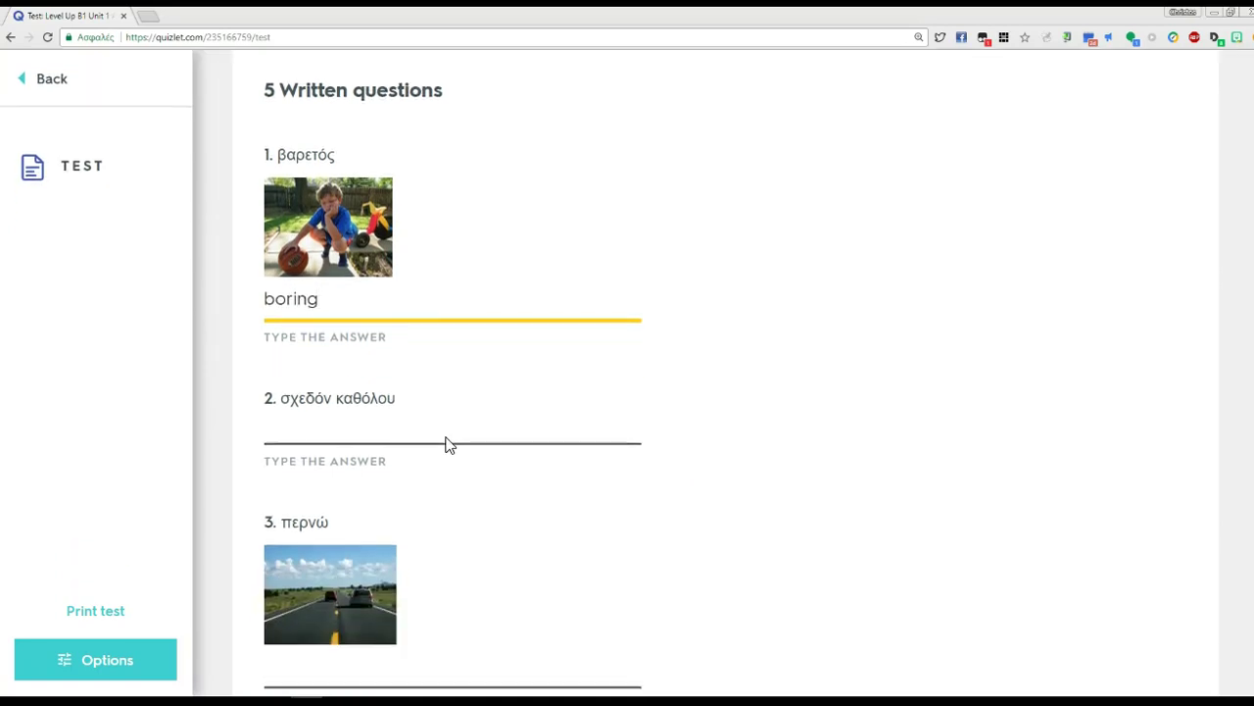
In the matching questions, pair "mention" with answer c (αναφέρω) and "screen" with answer a (οθόνη).
scroll(447, 445, down, 9)
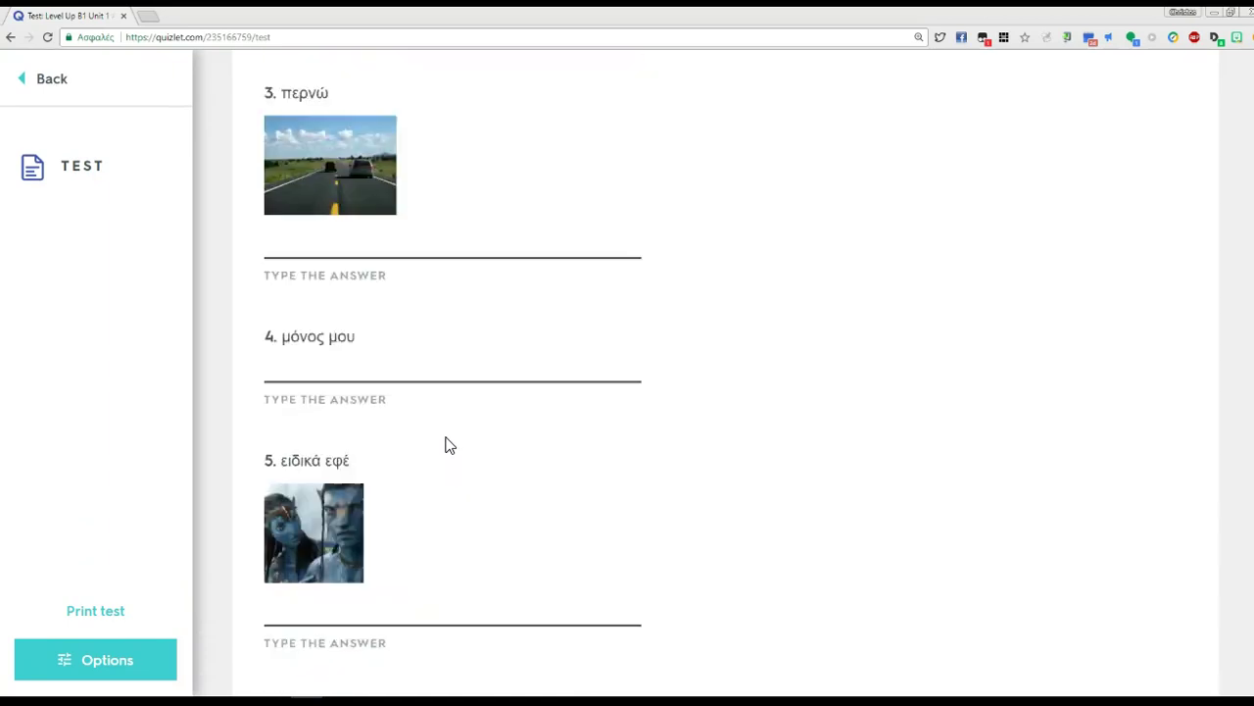
scroll(448, 442, down, 1)
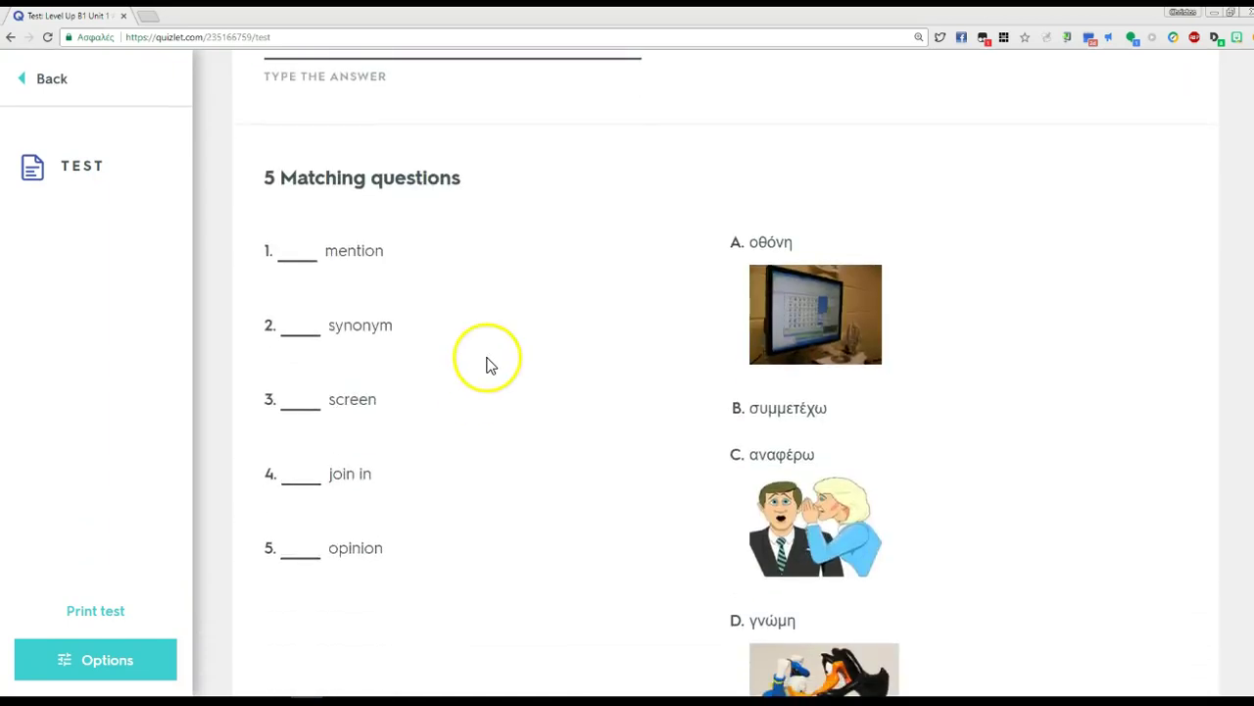
scroll(487, 364, down, 1)
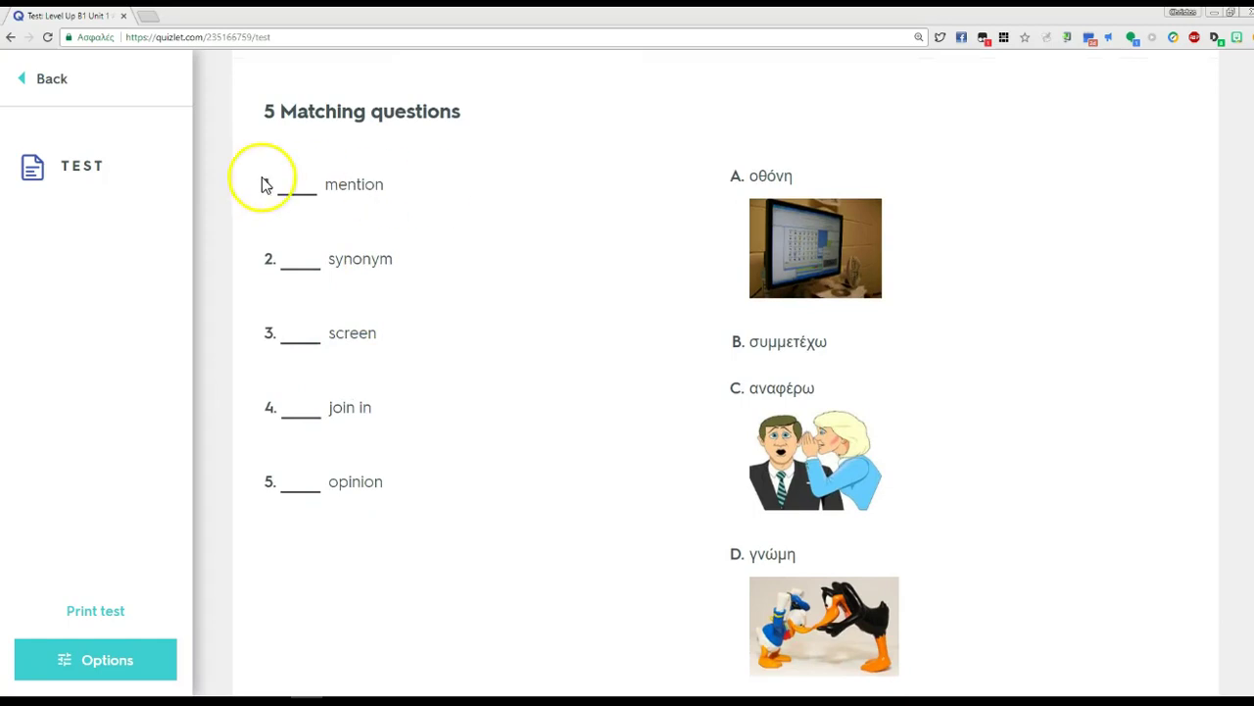
text(a)
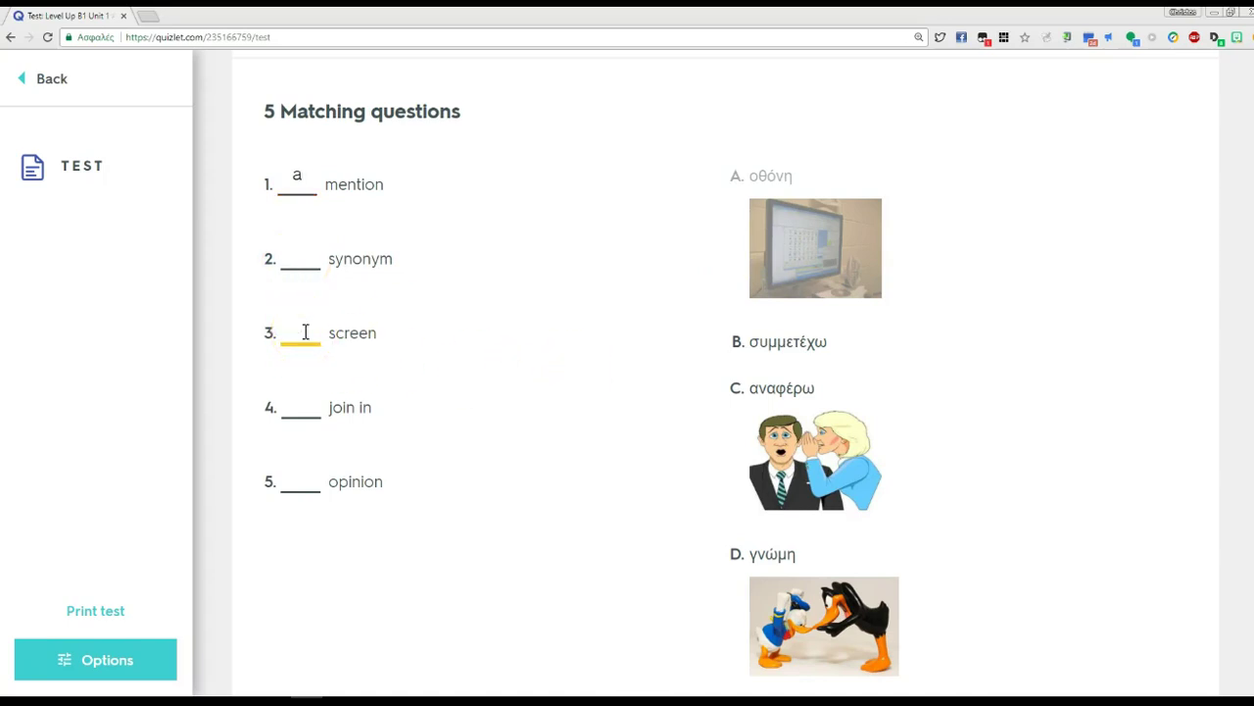
click(300, 177)
text(c)
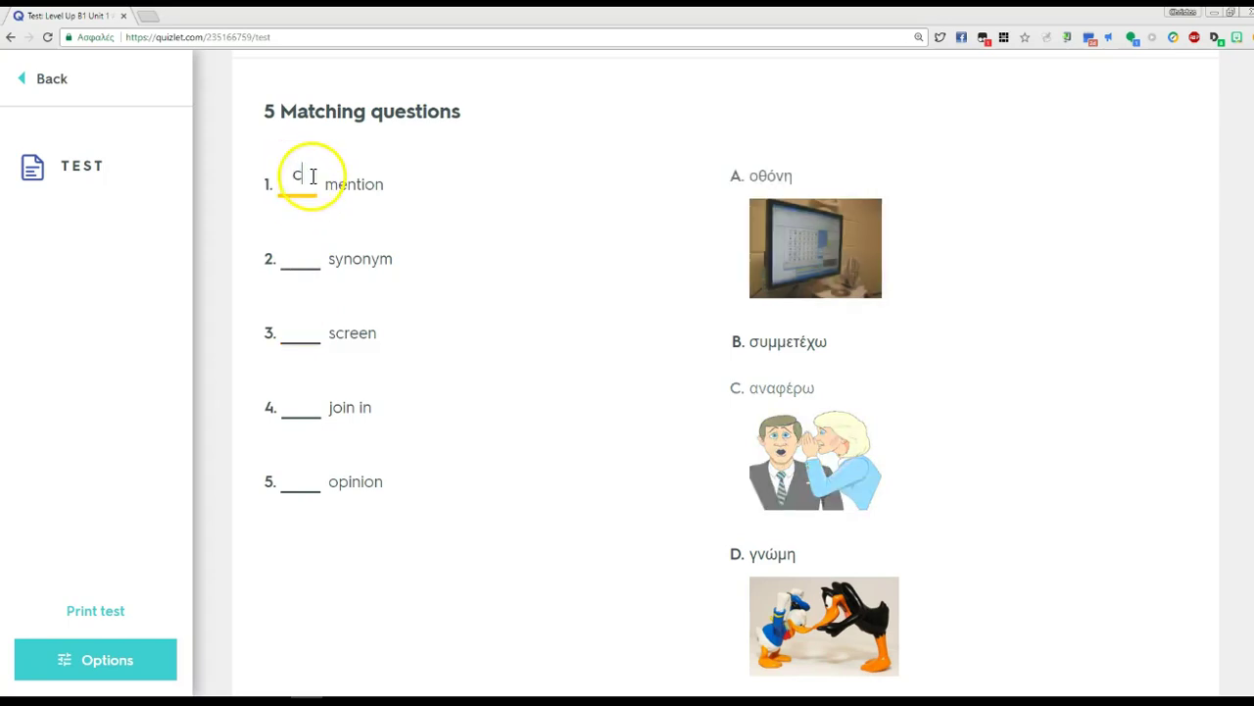
click(309, 332)
text(a)
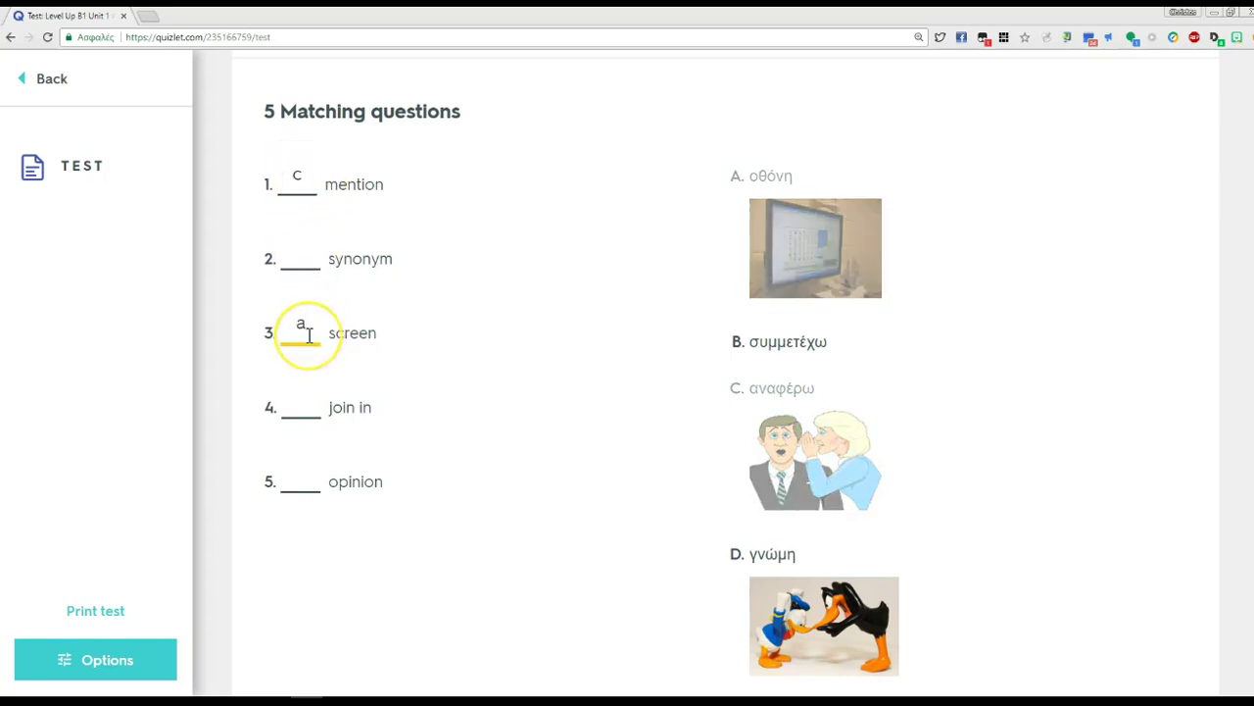
Choose "board game" for the multiple choice question επιτραπέζιο παιχνίδι.
scroll(308, 334, down, 8)
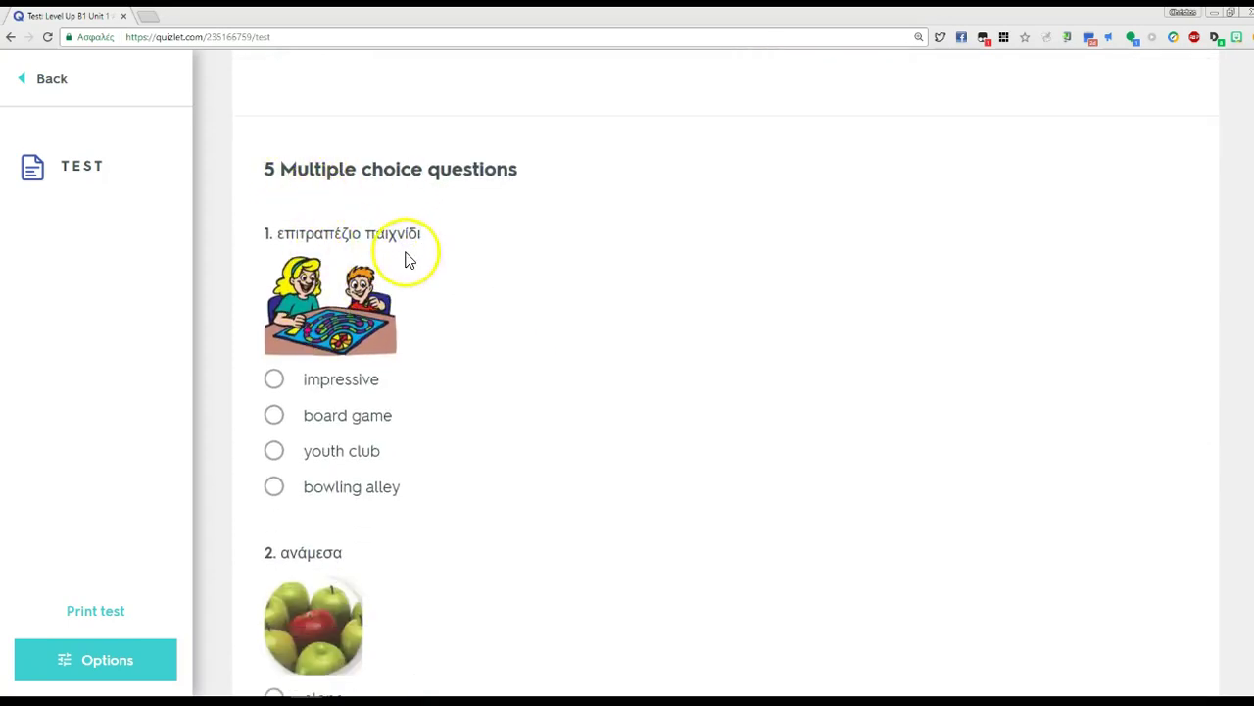
scroll(408, 260, down, 1)
click(275, 350)
Mark the true/false statement αλλάζω κανάλι → turn over as False and submit the test for checking.
scroll(520, 409, down, 7)
scroll(523, 405, down, 8)
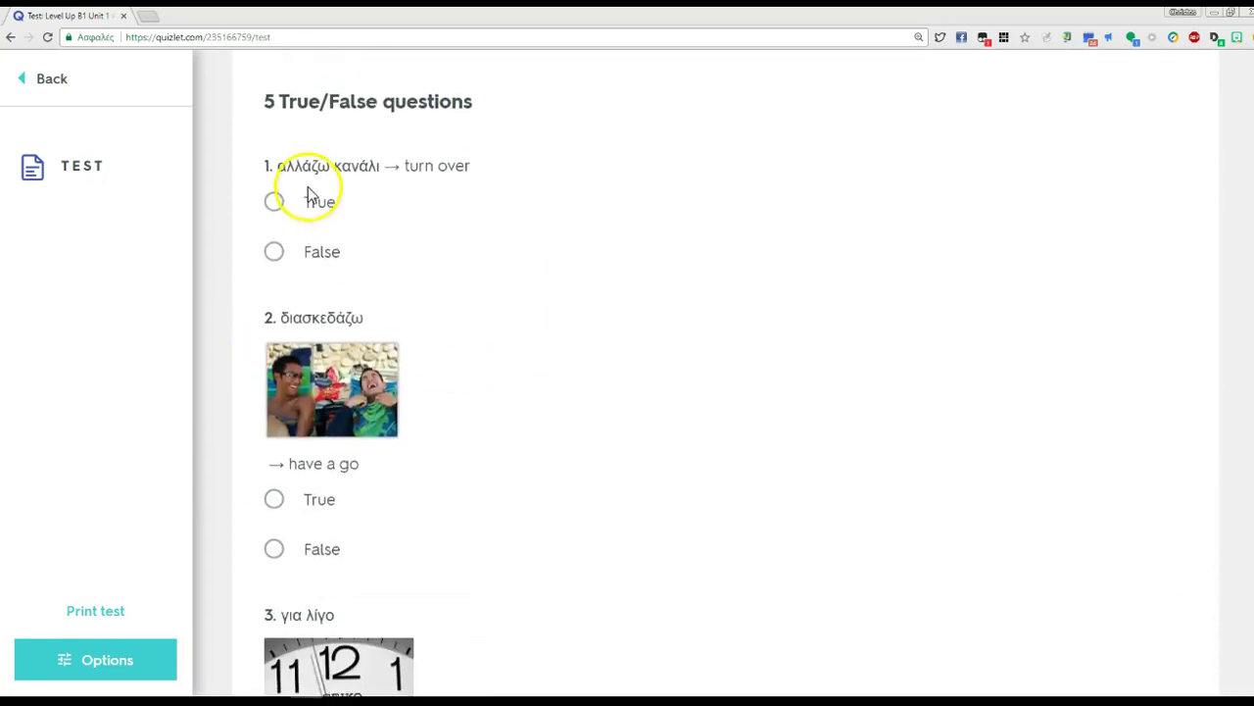
click(272, 253)
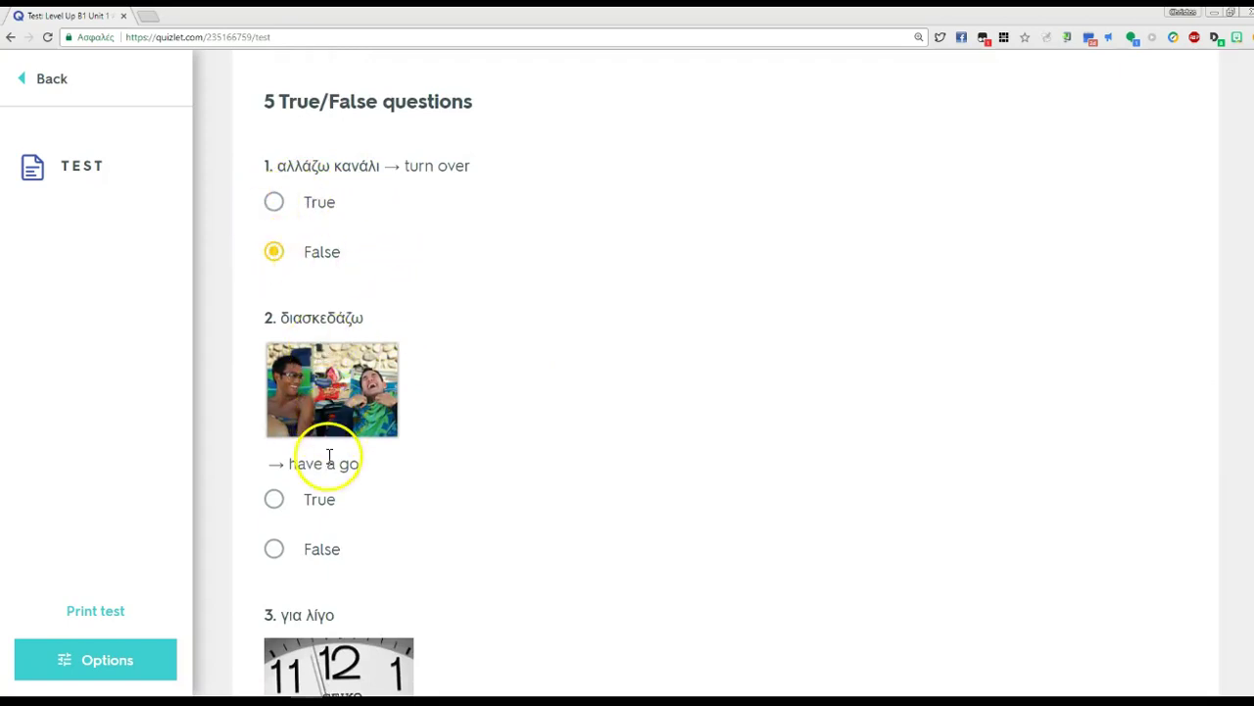
scroll(638, 458, down, 8)
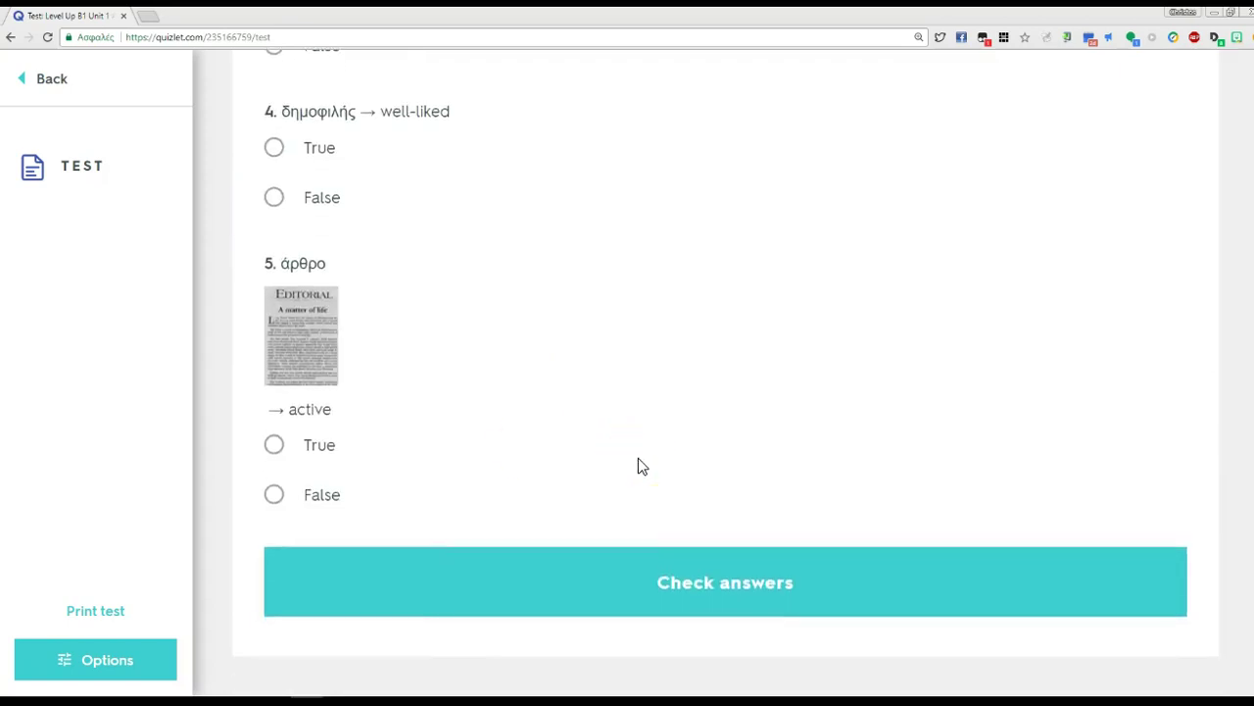
click(661, 585)
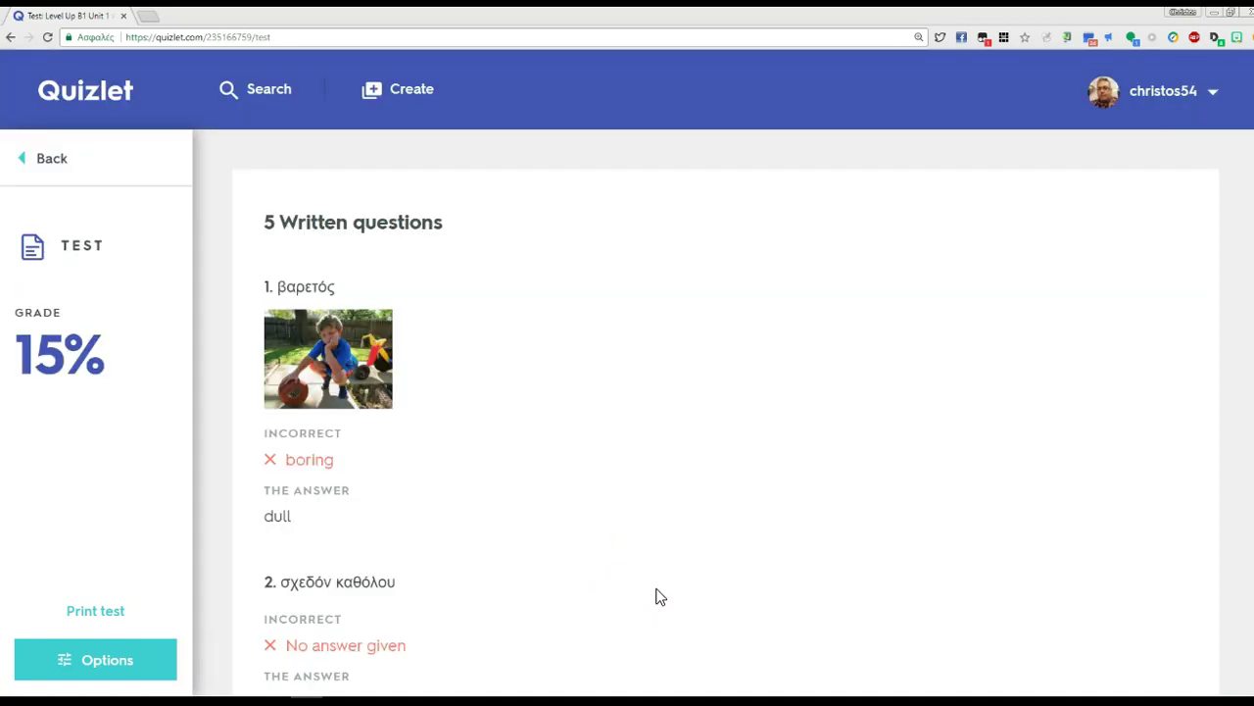
Review the graded test, comparing the given answers with the correct ones in the written and matching questions.
scroll(506, 270, down, 2)
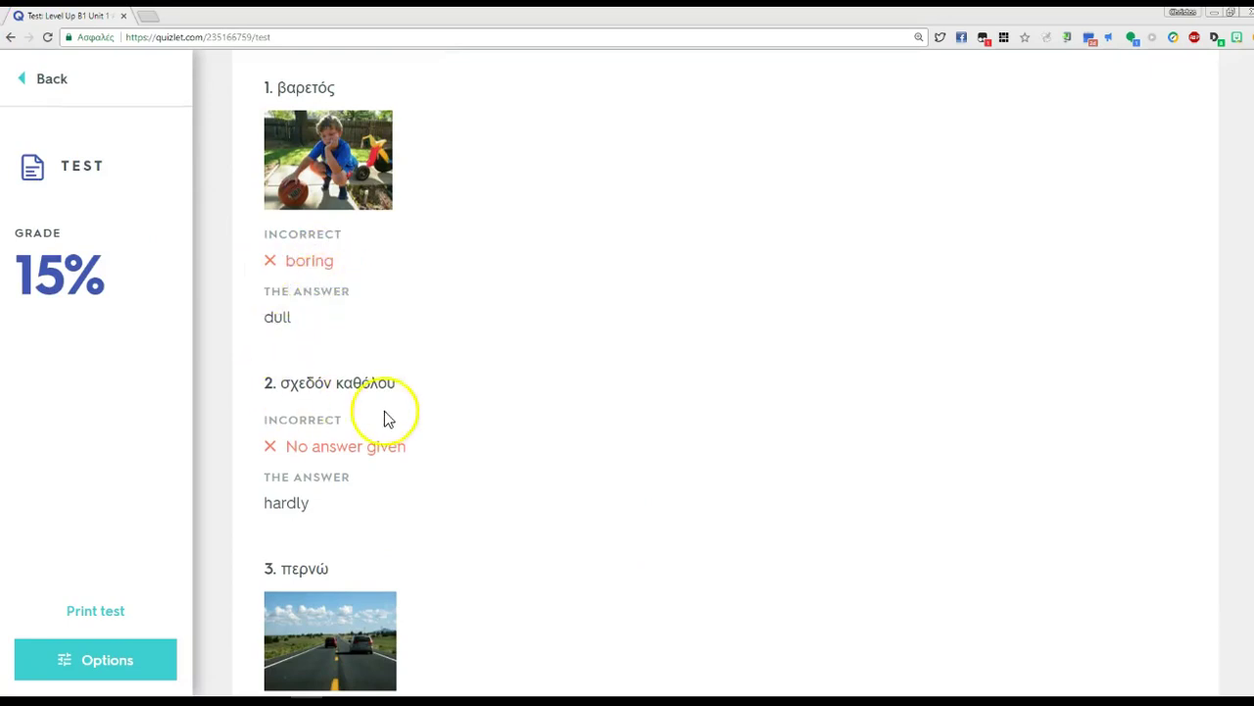
scroll(384, 418, down, 6)
scroll(371, 434, down, 12)
scroll(44, 604, up, 1)
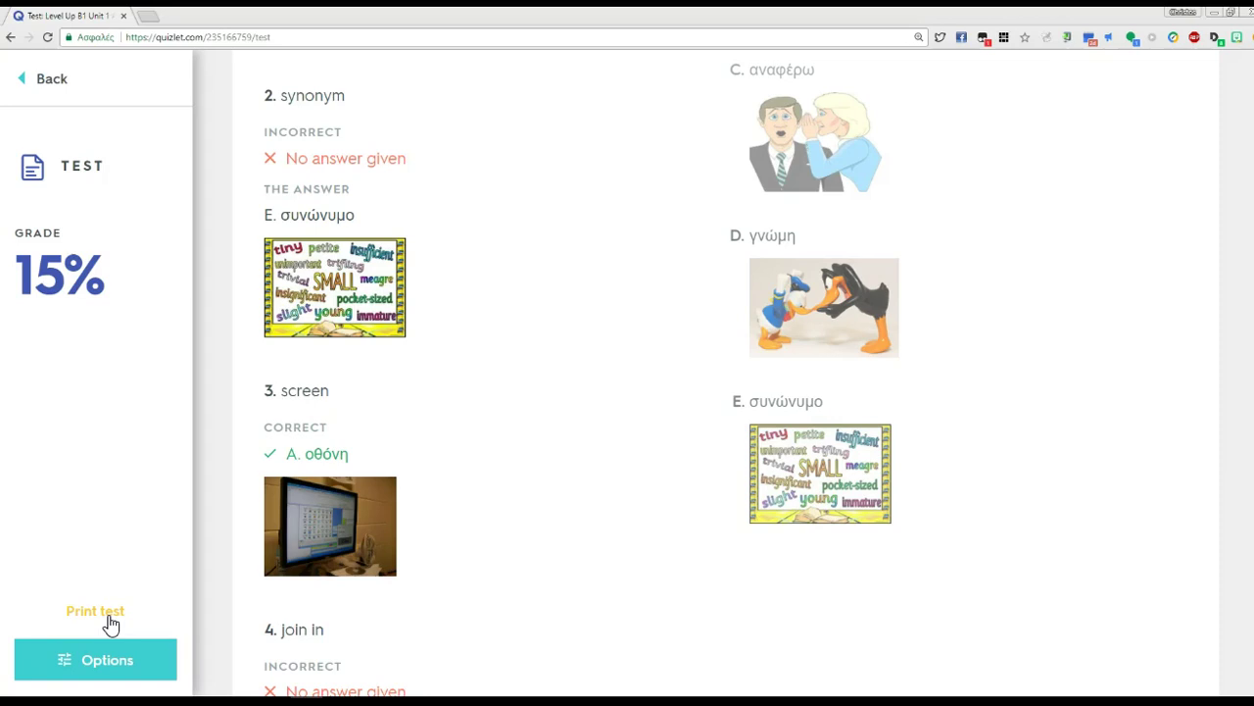
Check the answer language choices in the test options and create a new 20-question test with all question types, answered in English.
click(98, 659)
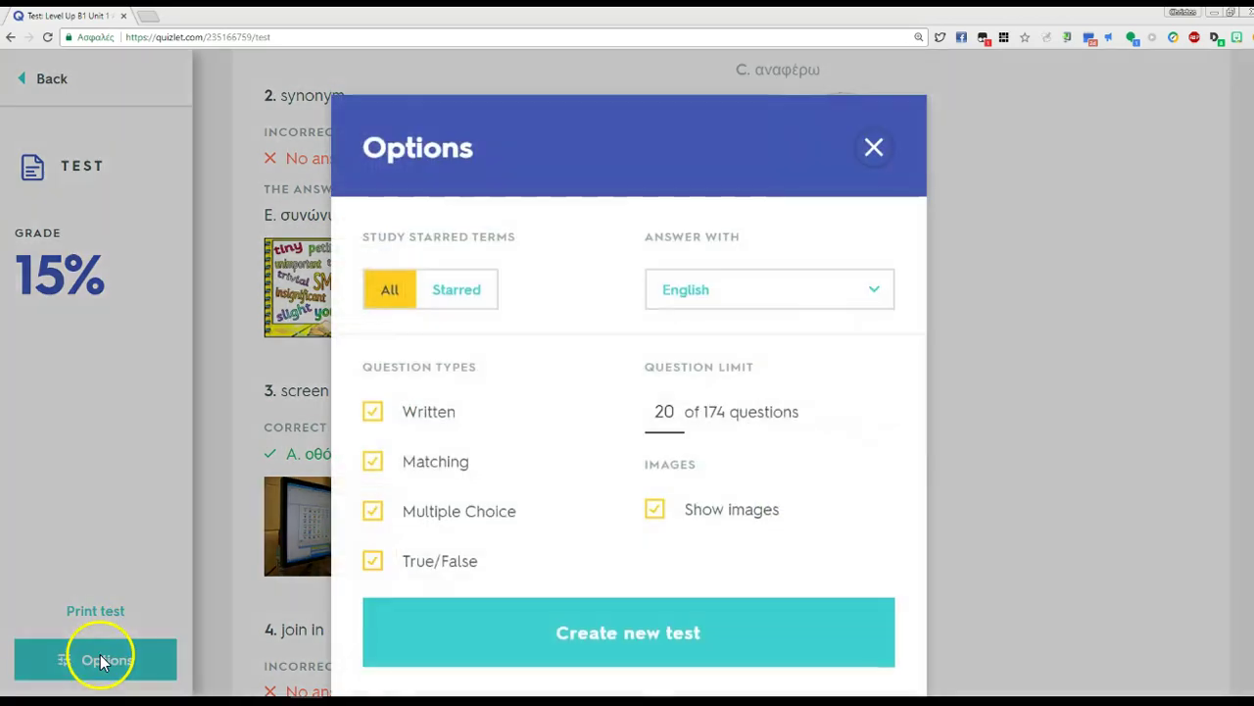
click(418, 467)
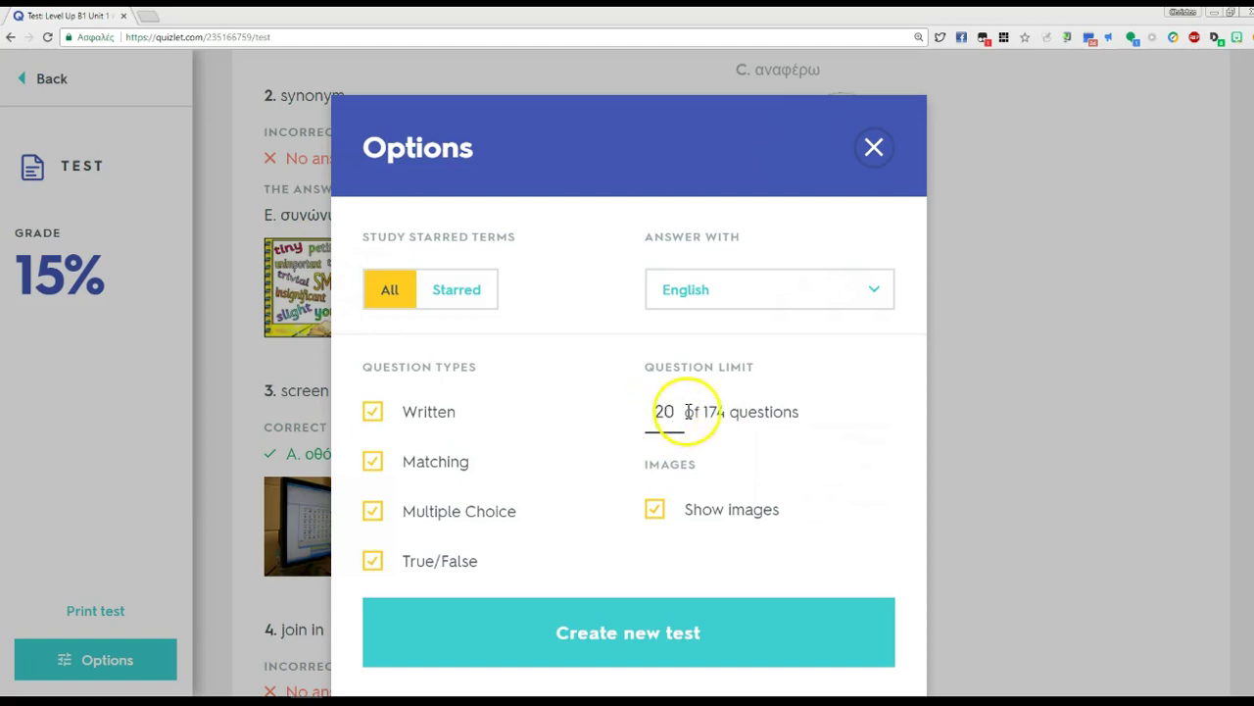
click(728, 304)
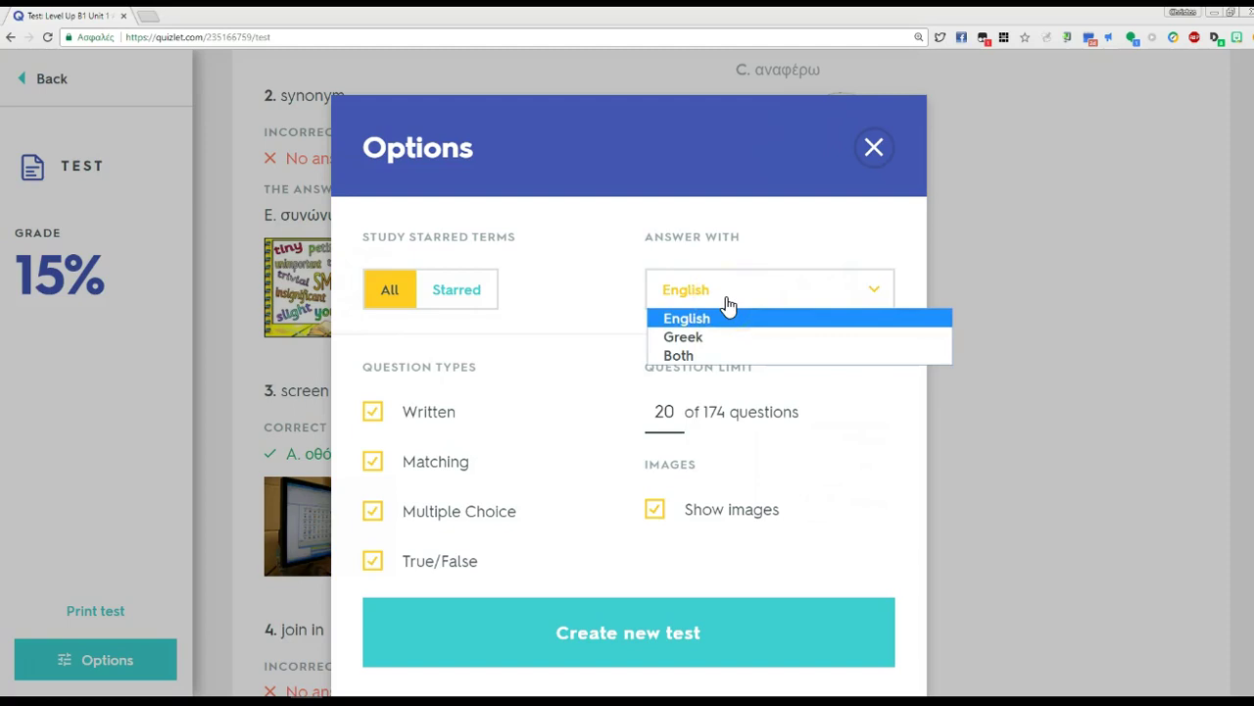
click(728, 304)
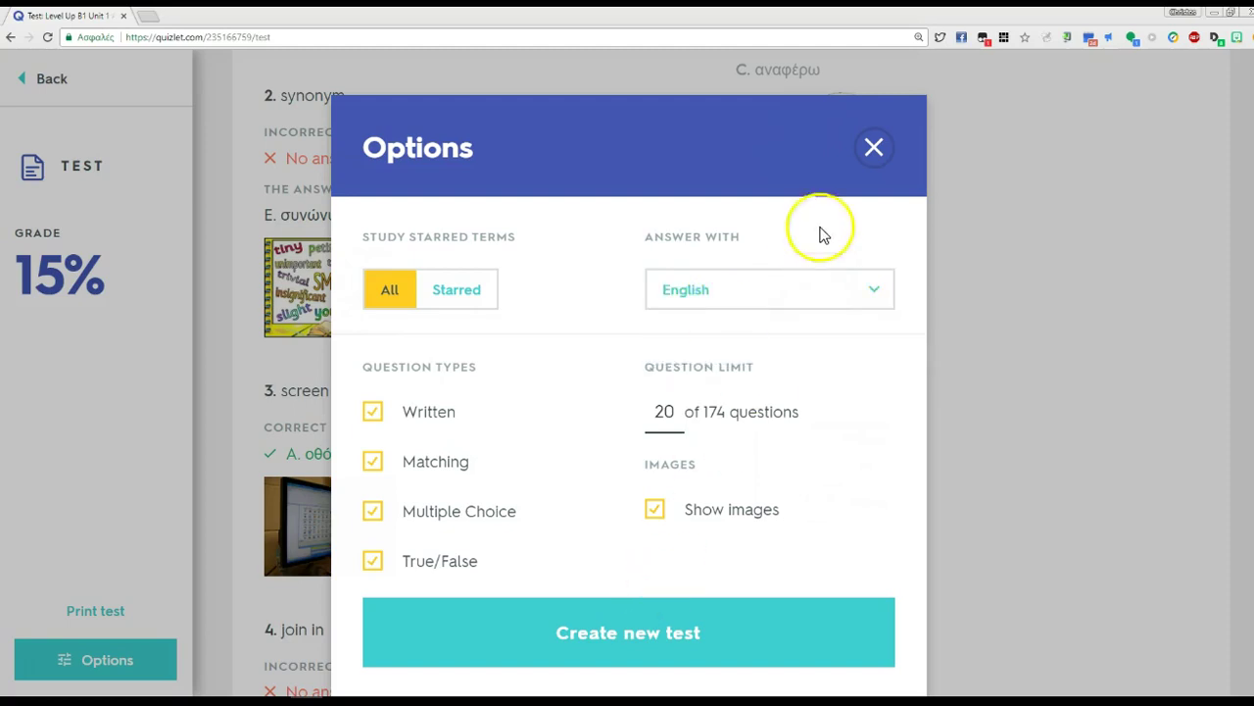
click(681, 634)
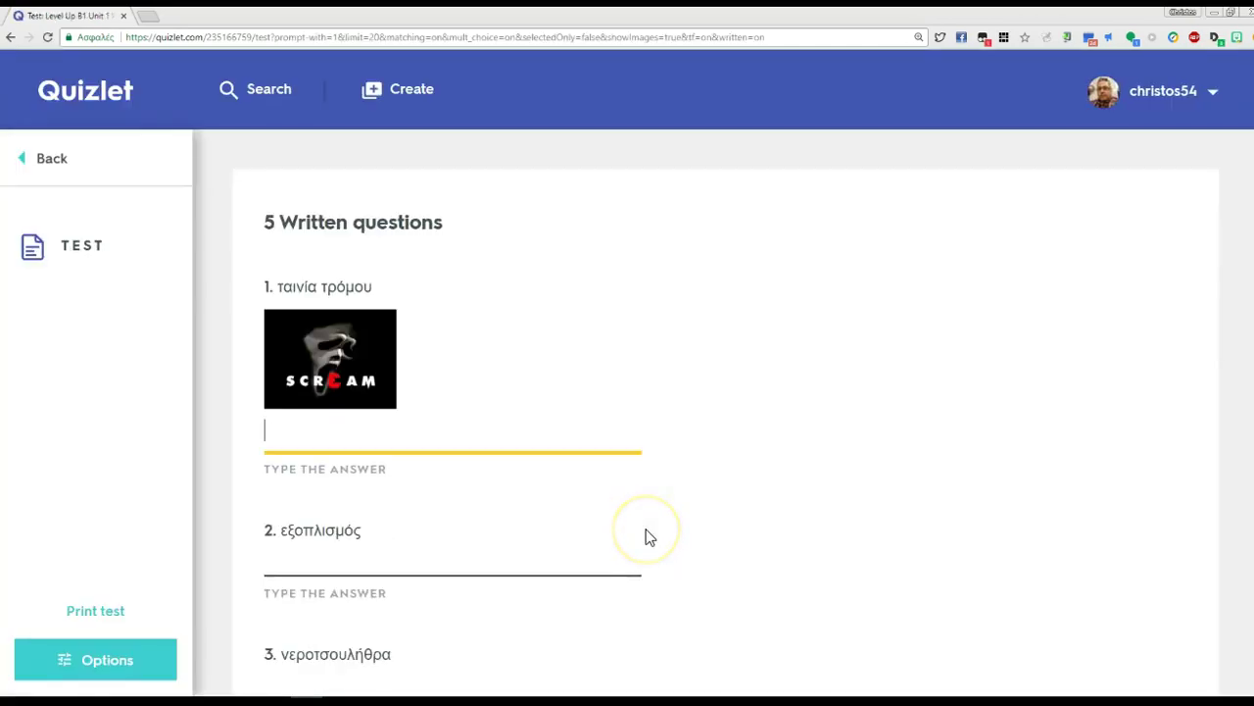
Look through the new test's written, multiple choice and true/false questions and return to its beginning.
scroll(647, 536, down, 10)
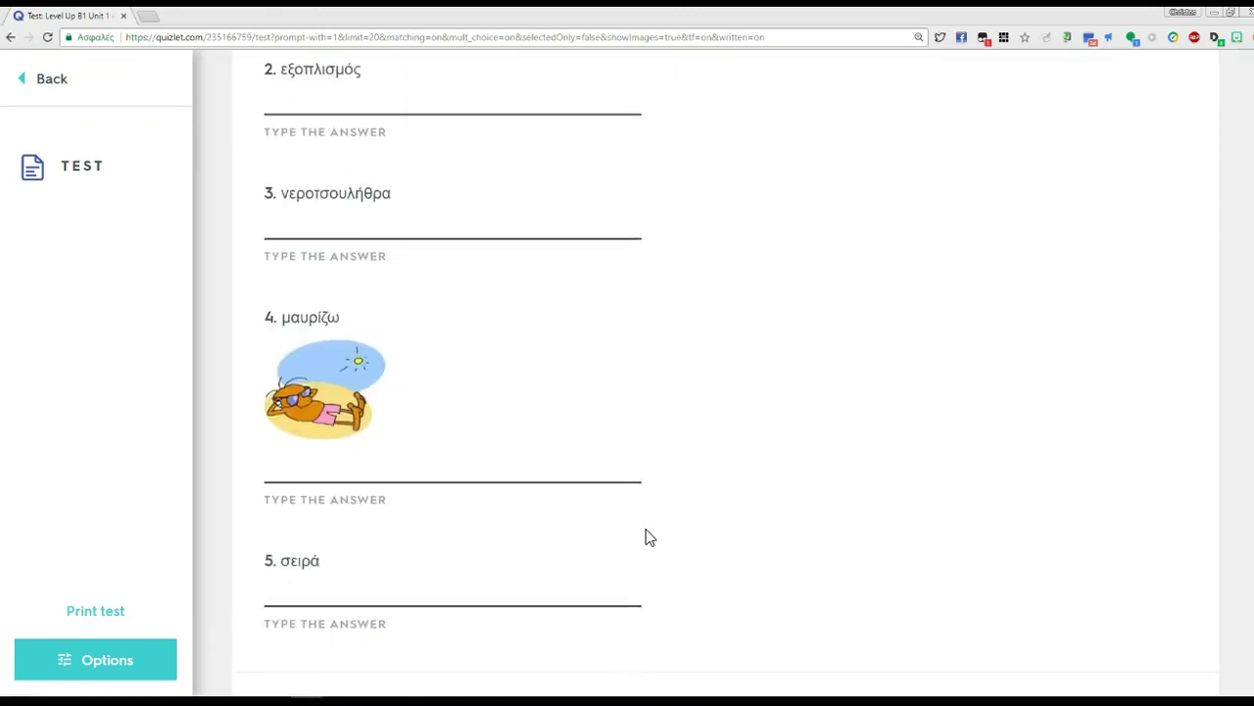
scroll(647, 536, down, 10)
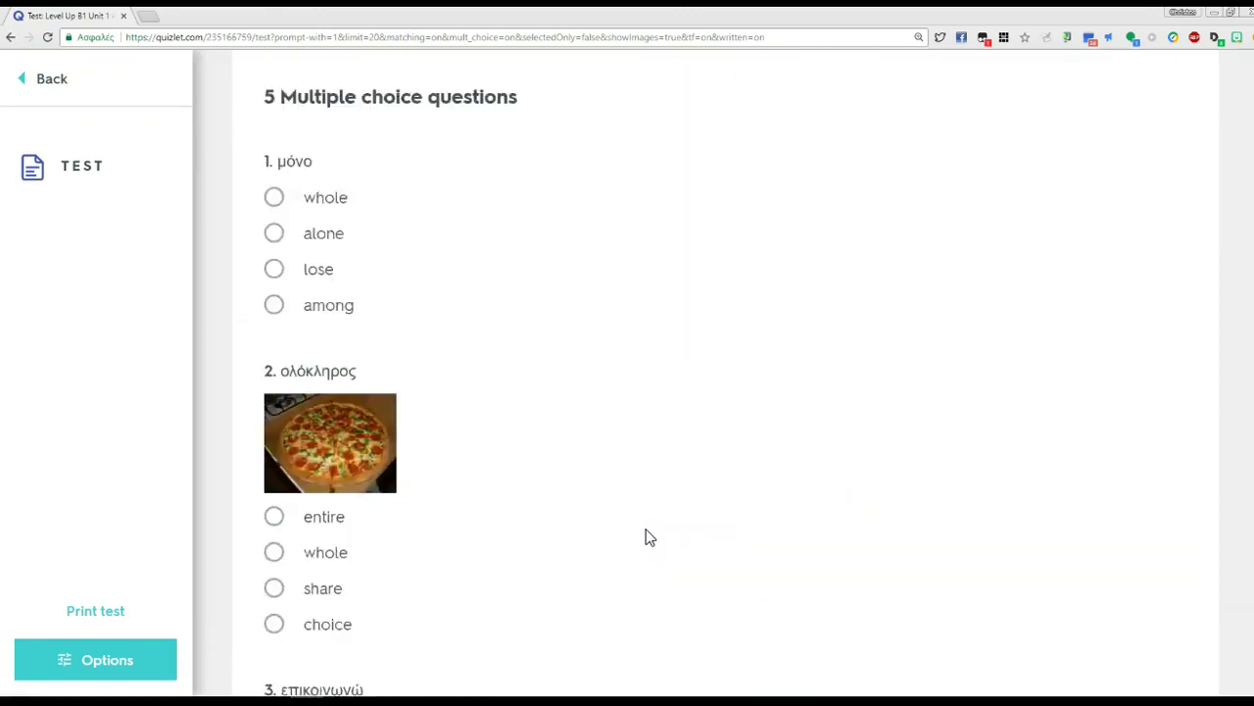
scroll(646, 536, down, 10)
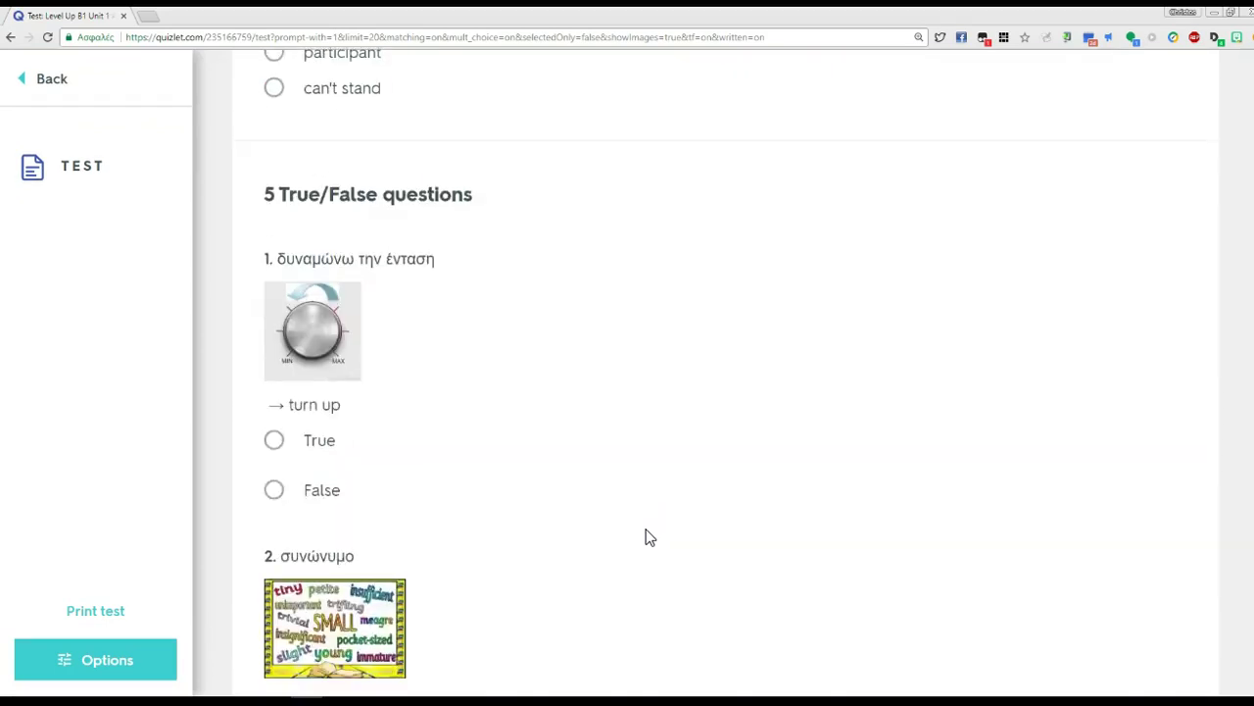
scroll(646, 536, down, 3)
scroll(649, 510, up, 10)
scroll(658, 494, up, 15)
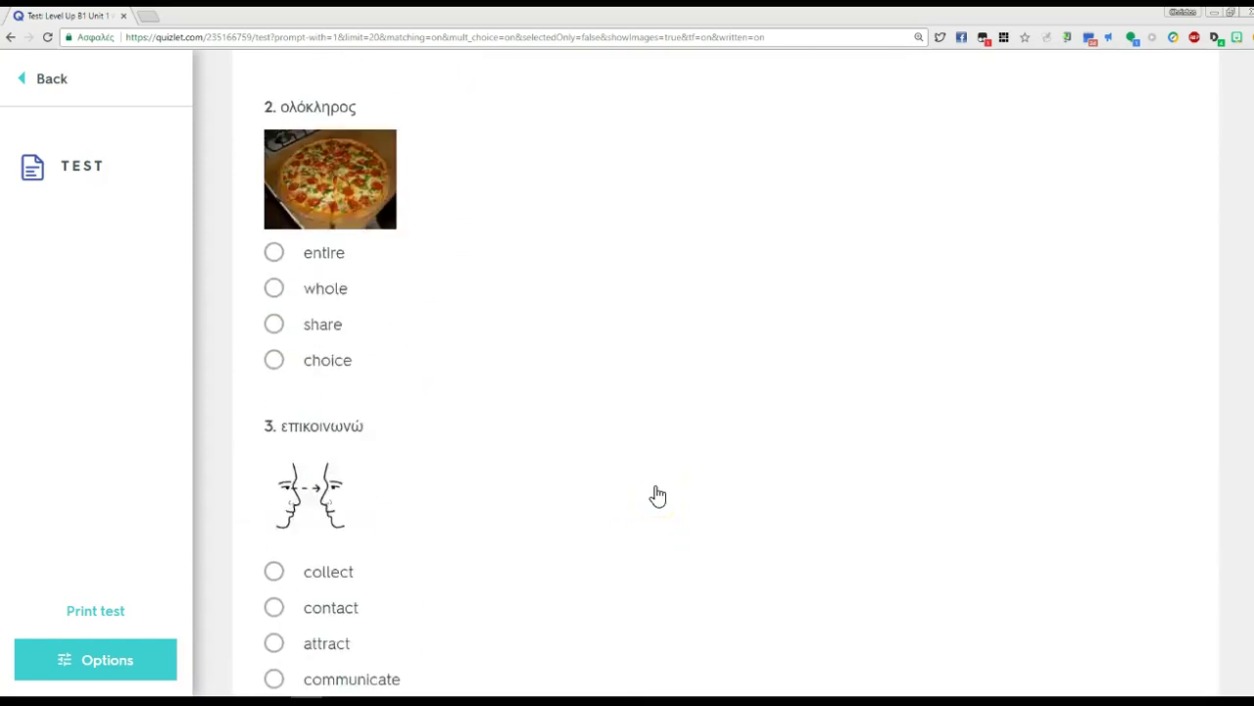
scroll(657, 495, up, 5)
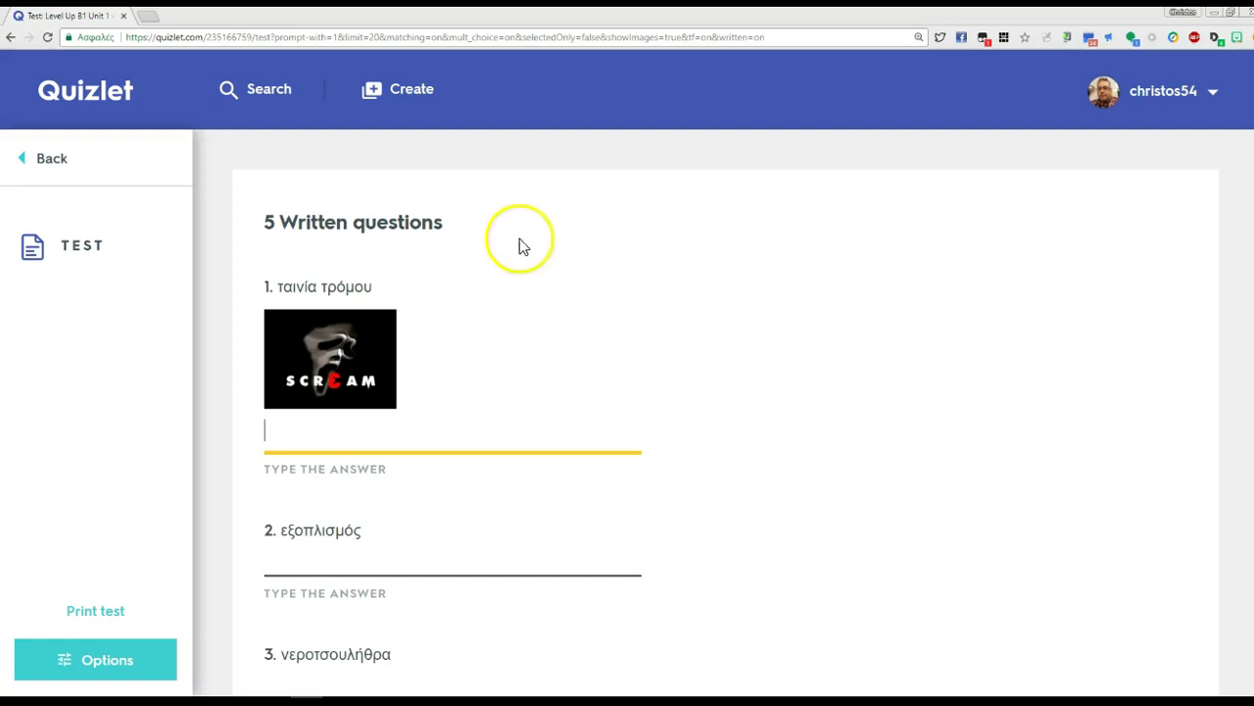
Leave the test for the Match game and pair μόνος μου with "on my own" and "however" with ωστόσο.
click(40, 160)
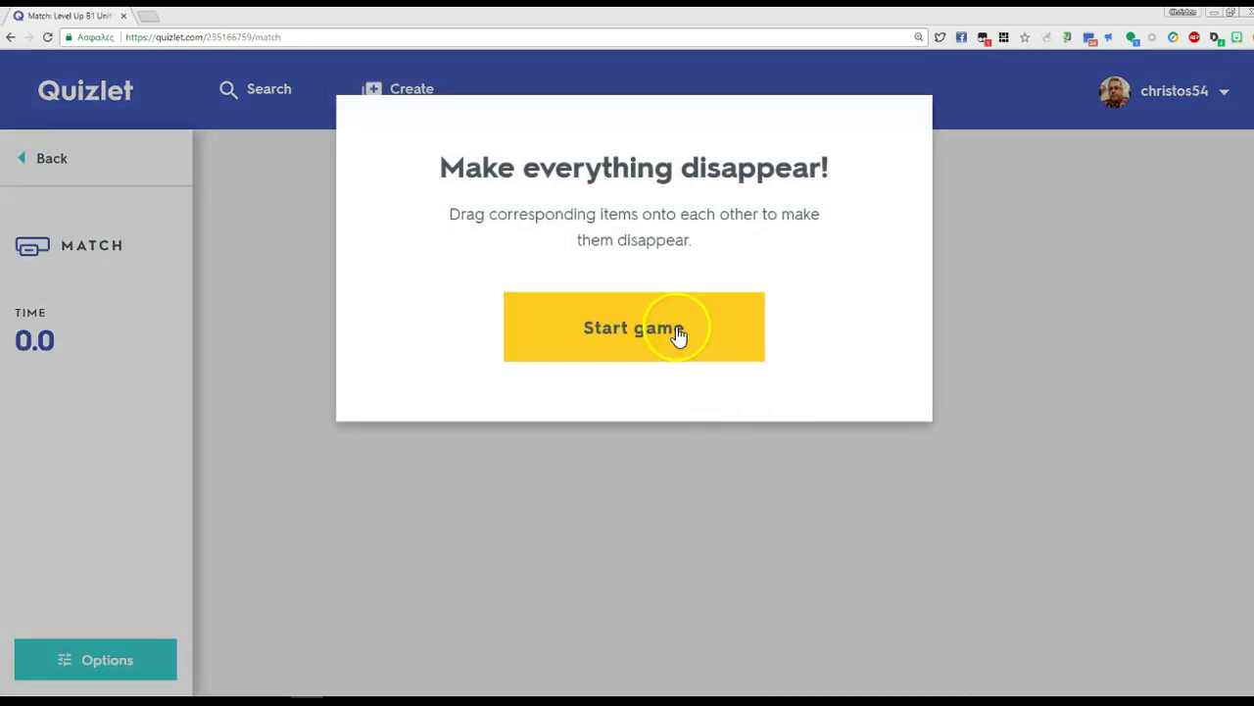
click(678, 333)
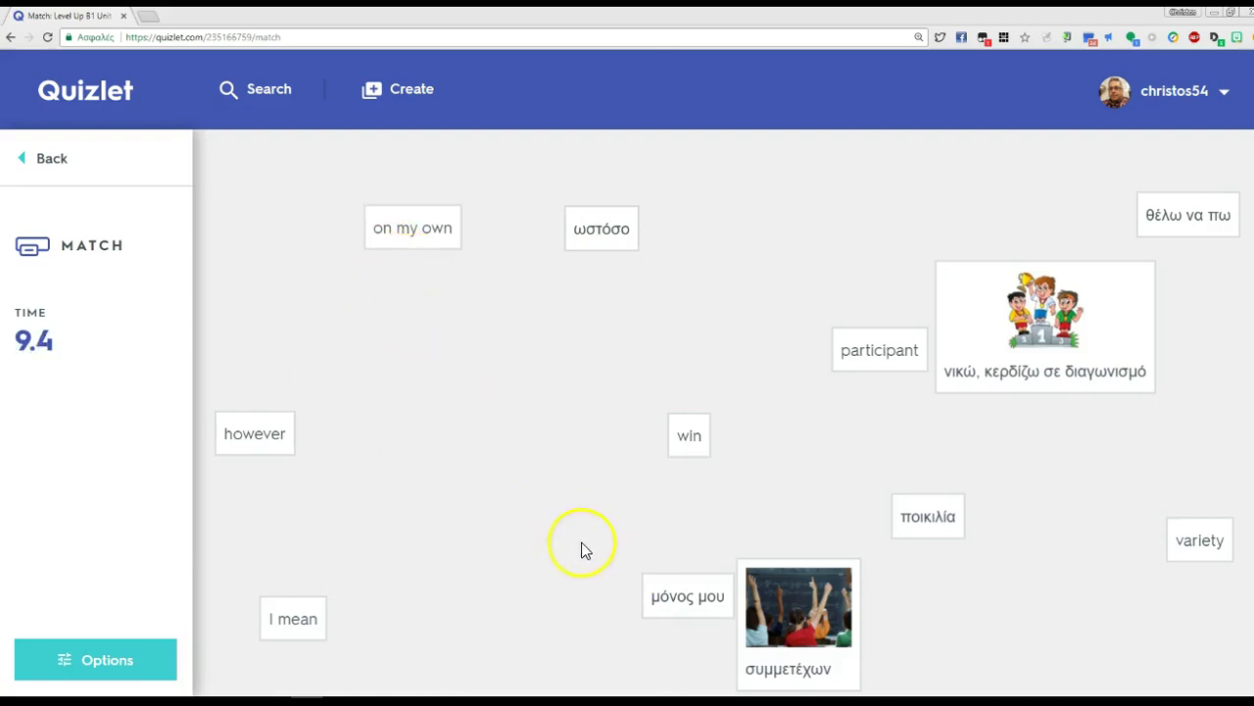
drag(666, 594, 406, 227)
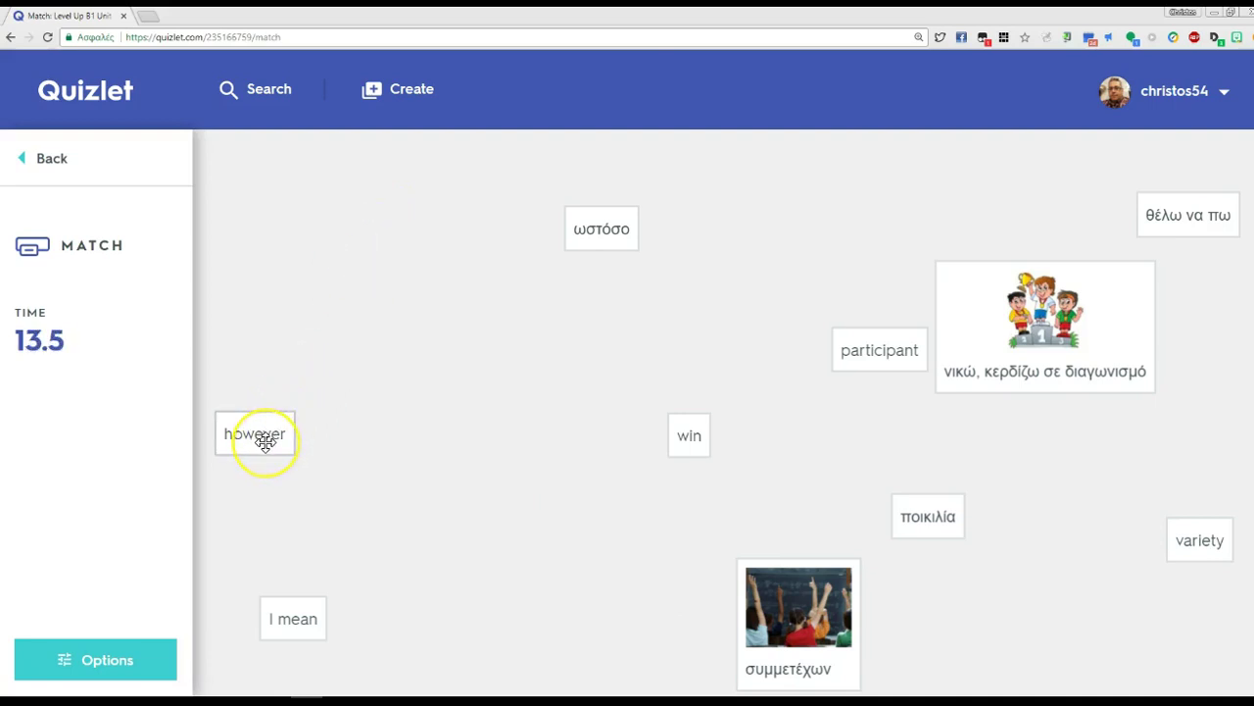
drag(265, 441, 597, 239)
Clear the Match board by pairing "I mean", "variety", "win" and "participant" with their Greek meanings.
drag(279, 598, 930, 527)
drag(752, 421, 1209, 539)
drag(931, 535, 1191, 538)
drag(1171, 215, 787, 222)
drag(689, 435, 1053, 334)
drag(882, 353, 774, 624)
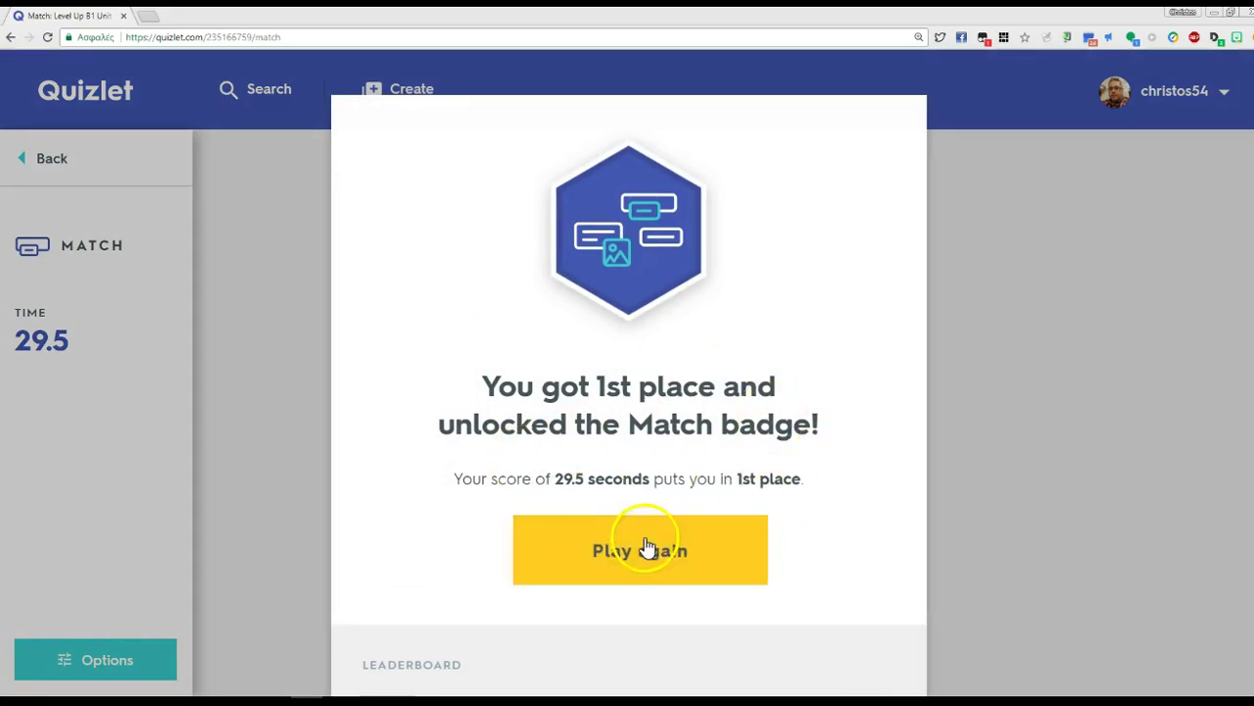
View the Match leaderboard, then leave the replayed game and return to the set page.
scroll(761, 485, down, 4)
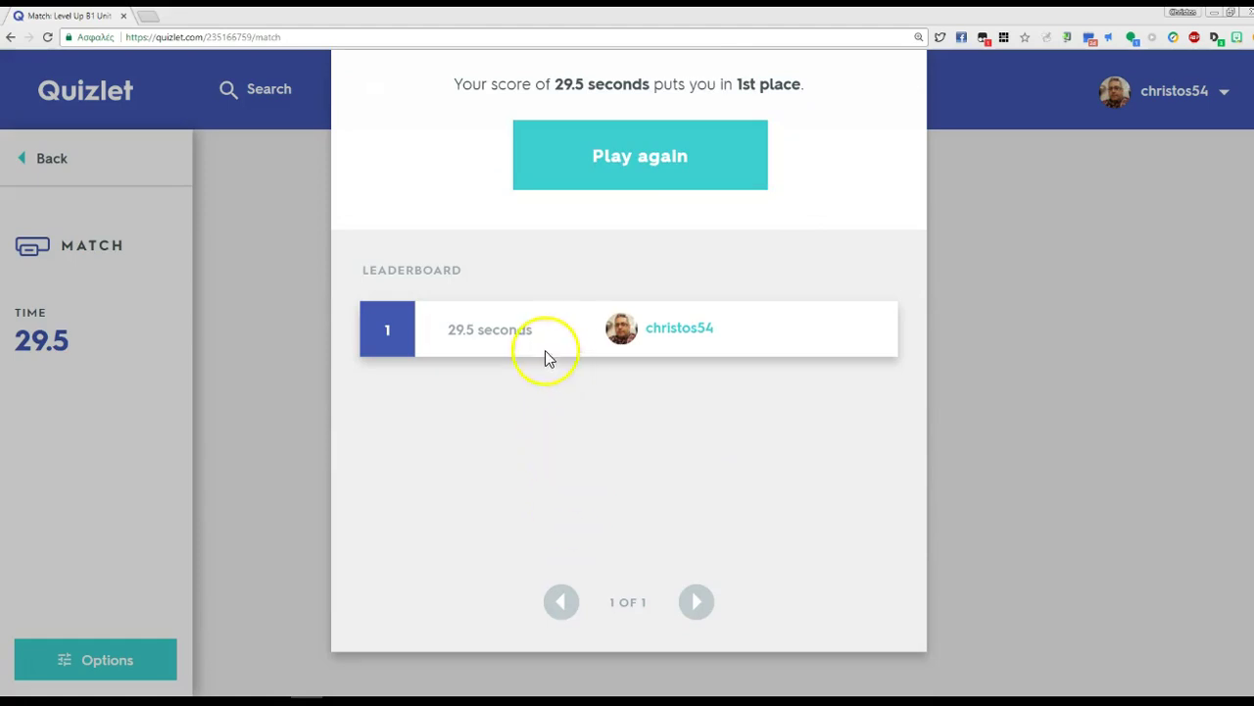
scroll(624, 588, up, 5)
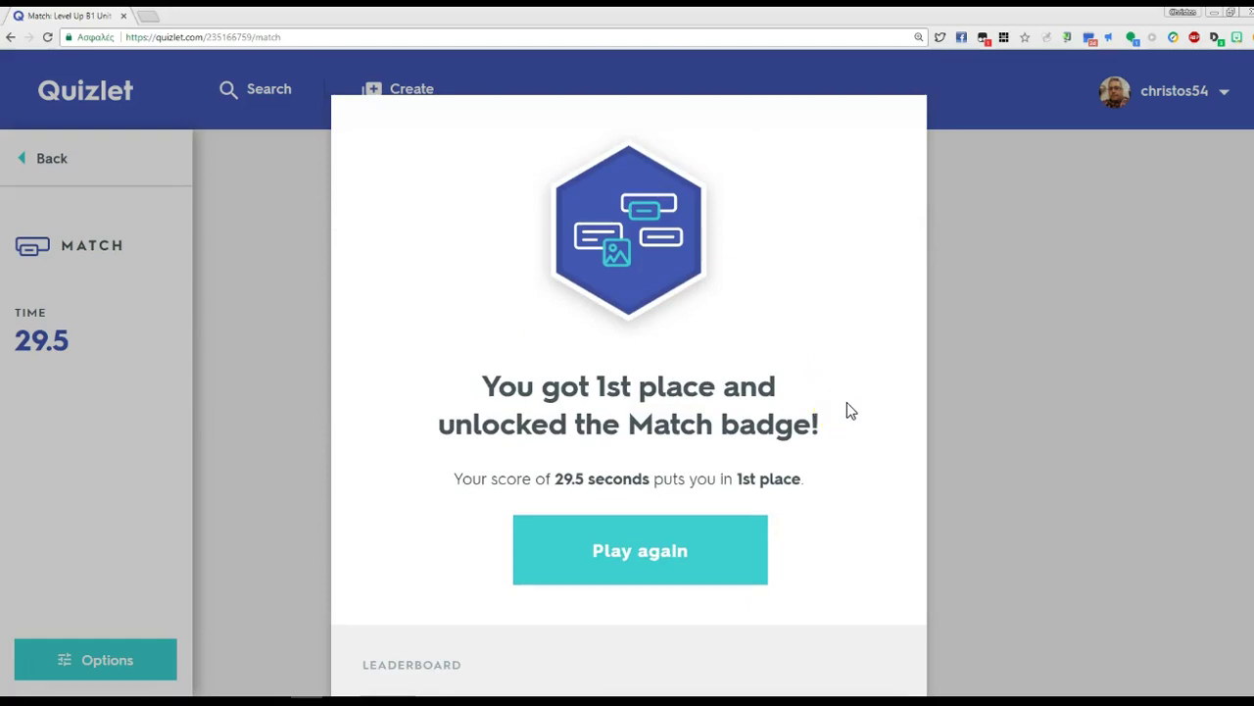
click(830, 412)
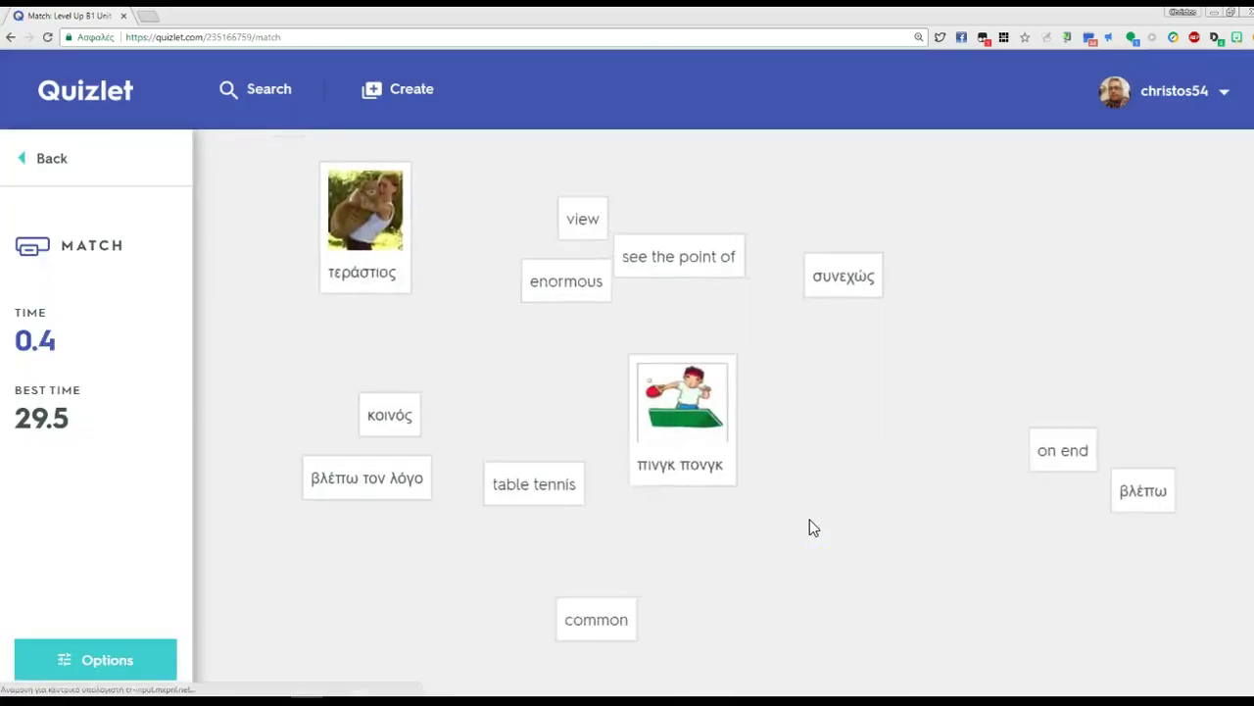
click(53, 161)
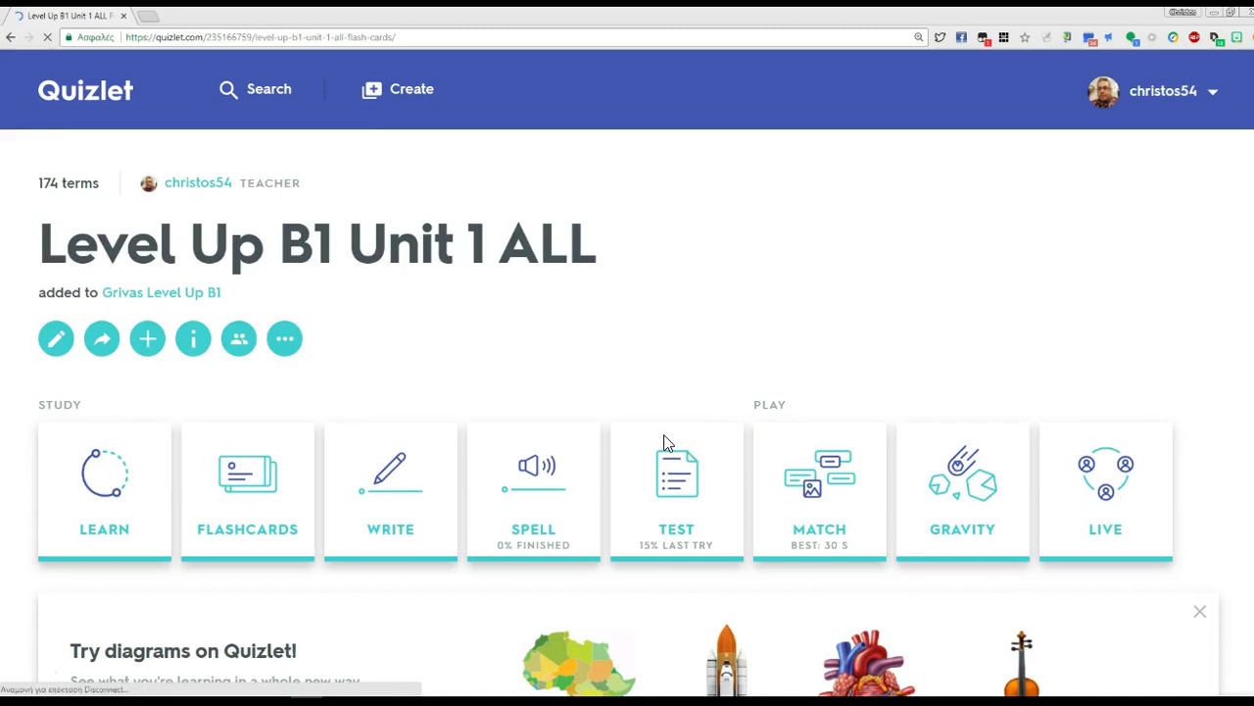
click(708, 435)
click(1100, 524)
scroll(1112, 495, down, 2)
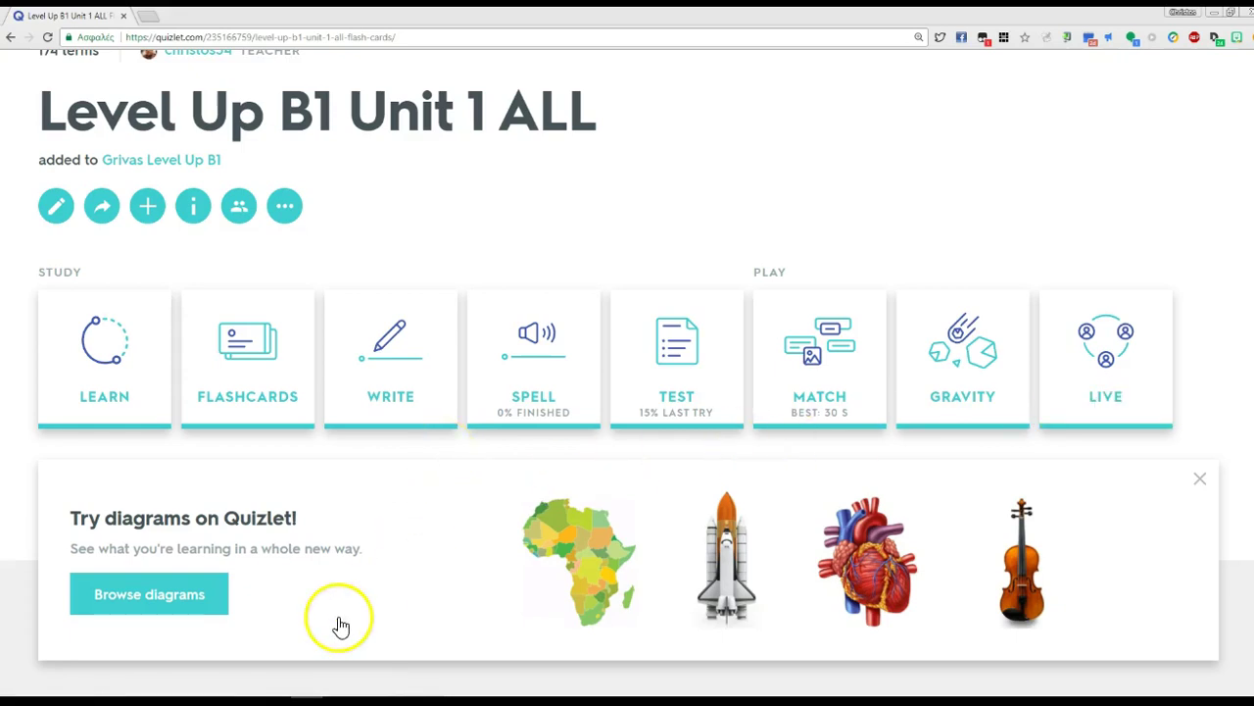
Open the Learn mode and go through its introduction to the first question.
click(110, 390)
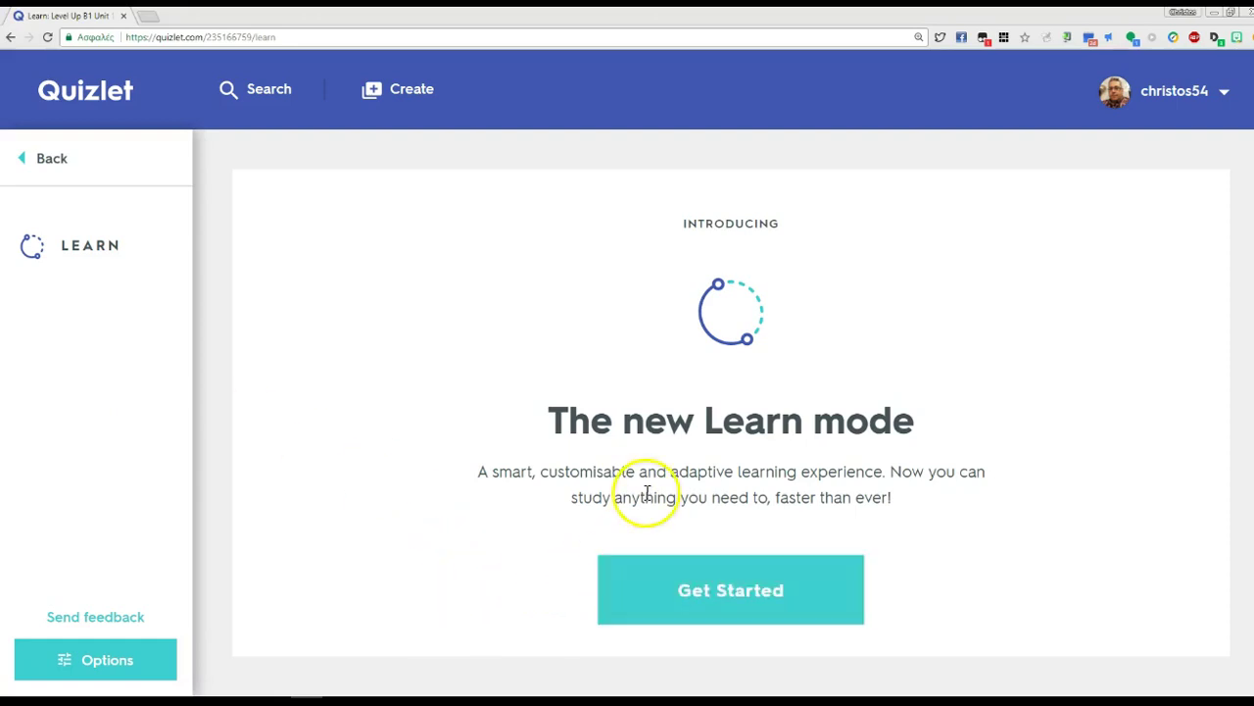
click(708, 587)
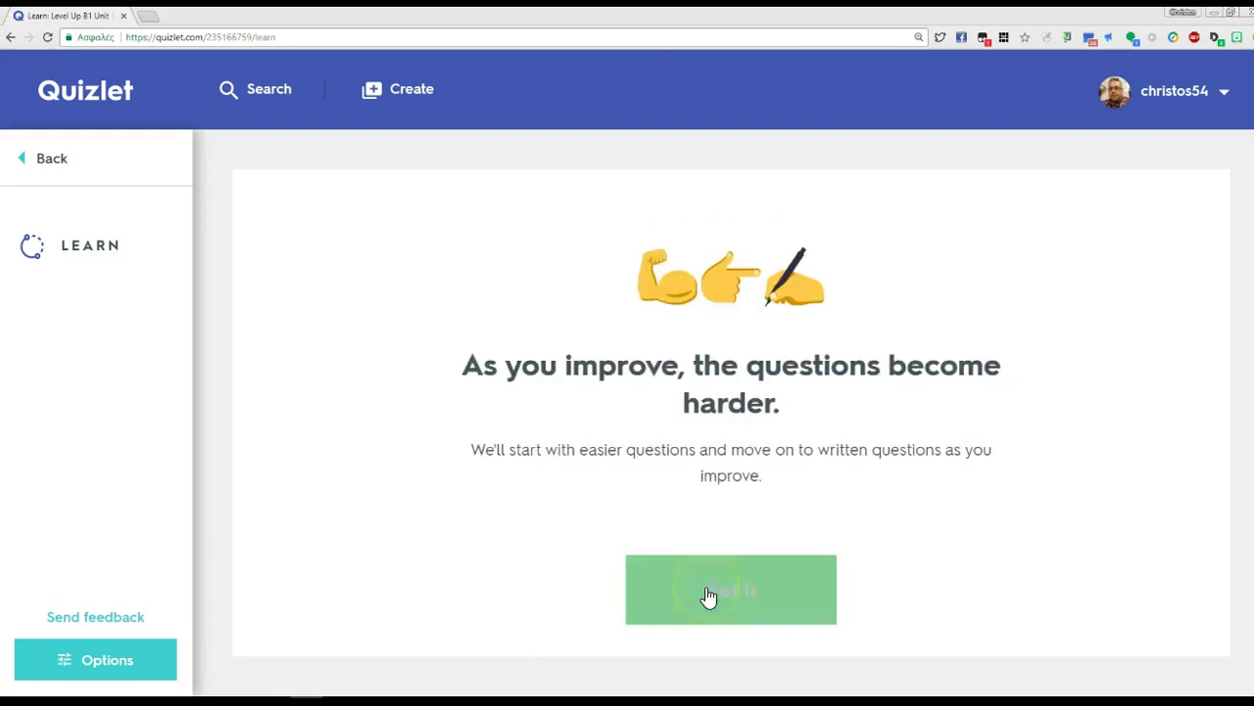
click(709, 595)
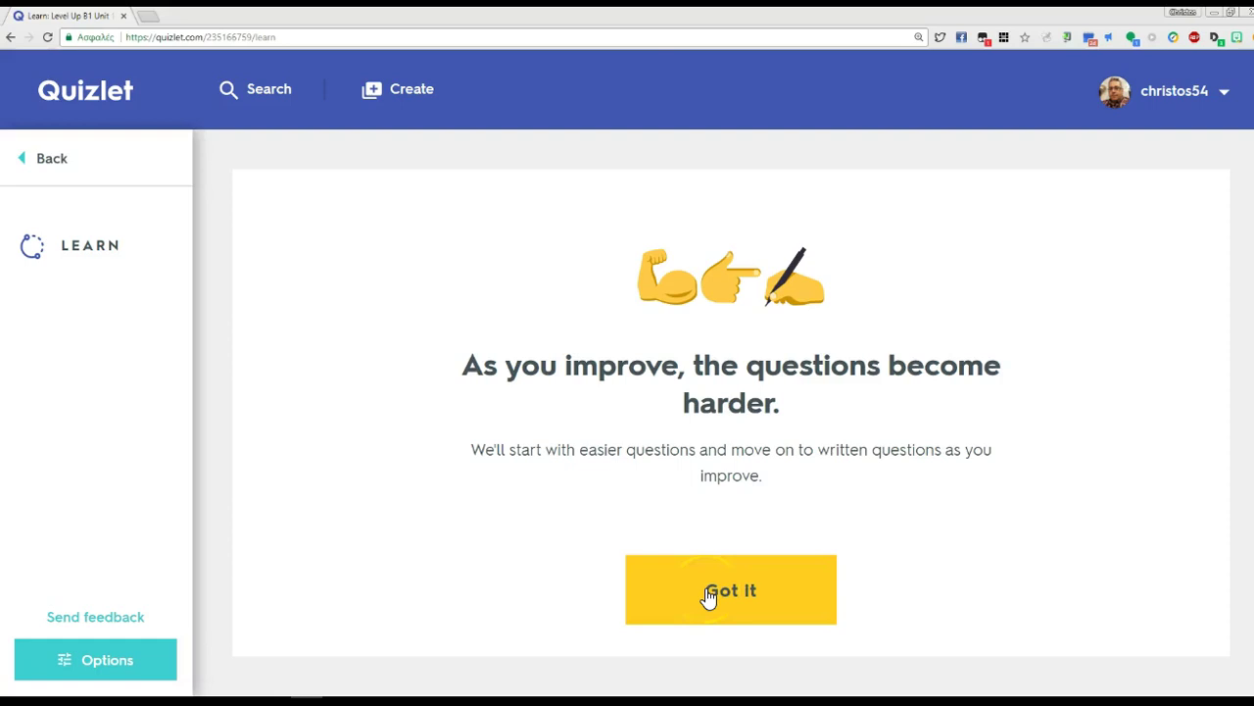
click(708, 595)
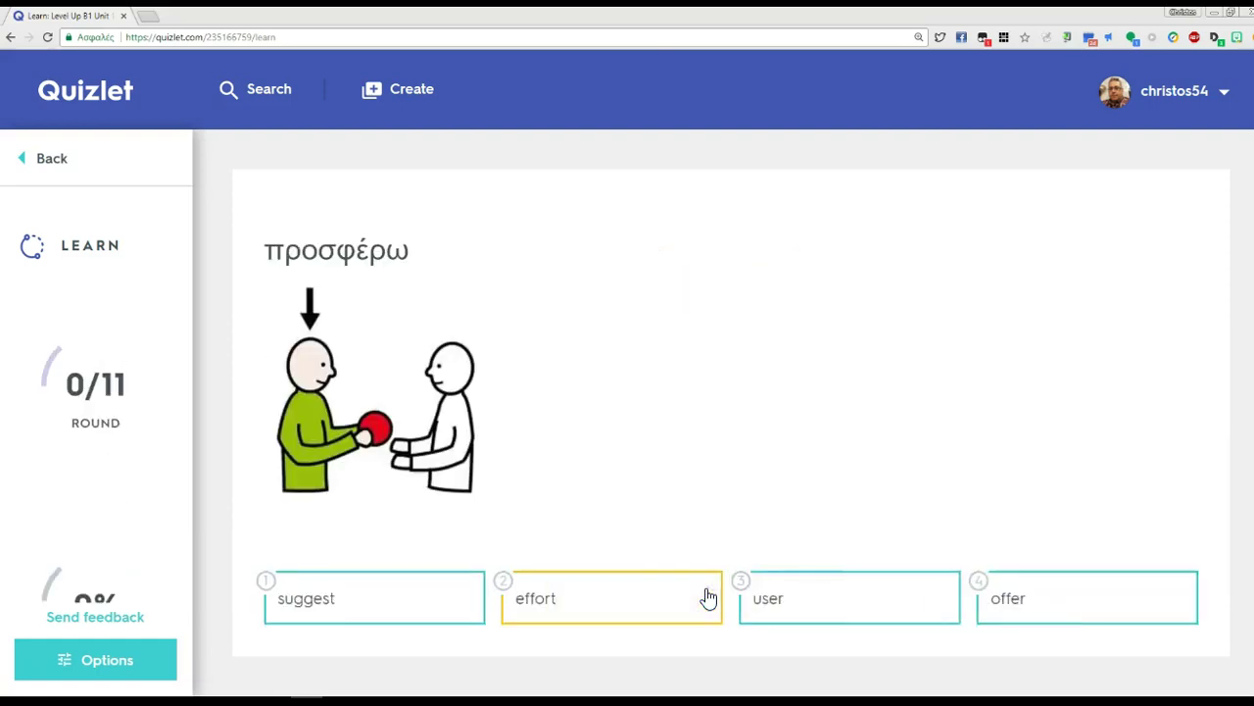
Answer προσφέρω with "offer" and εντυπωσιακός with "impressive", continuing past the feedback each time.
click(759, 382)
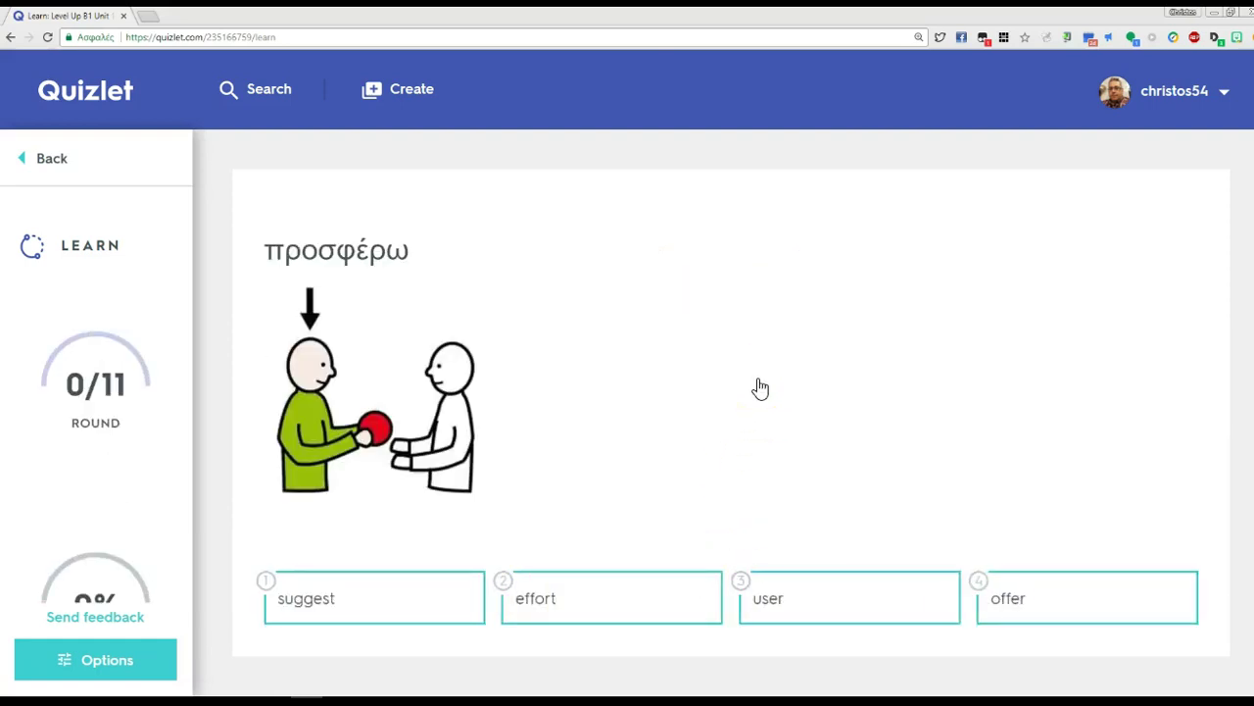
click(1045, 603)
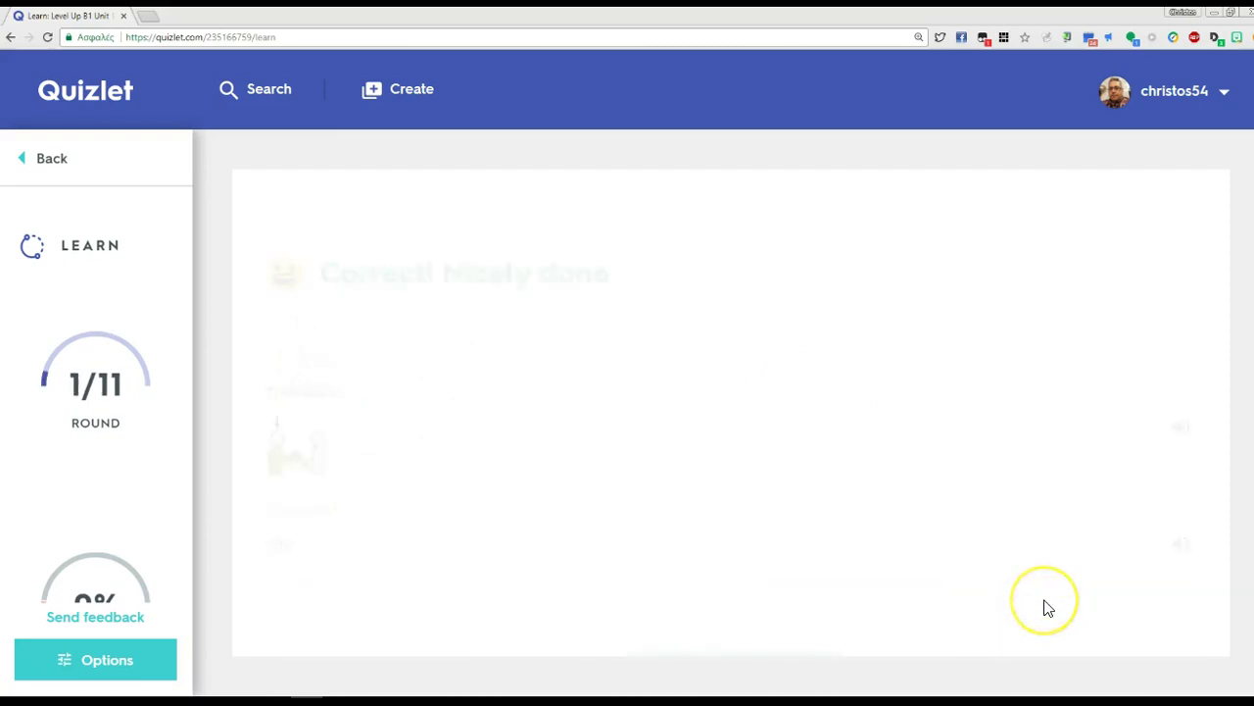
click(810, 621)
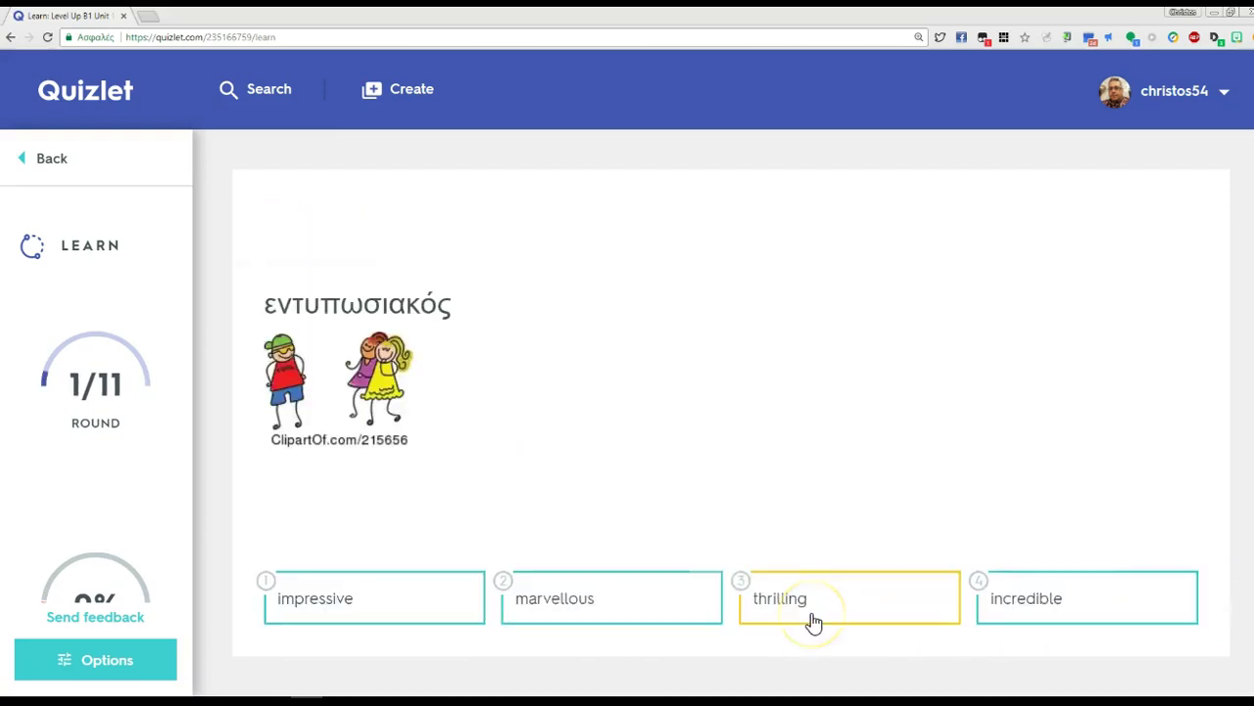
click(353, 594)
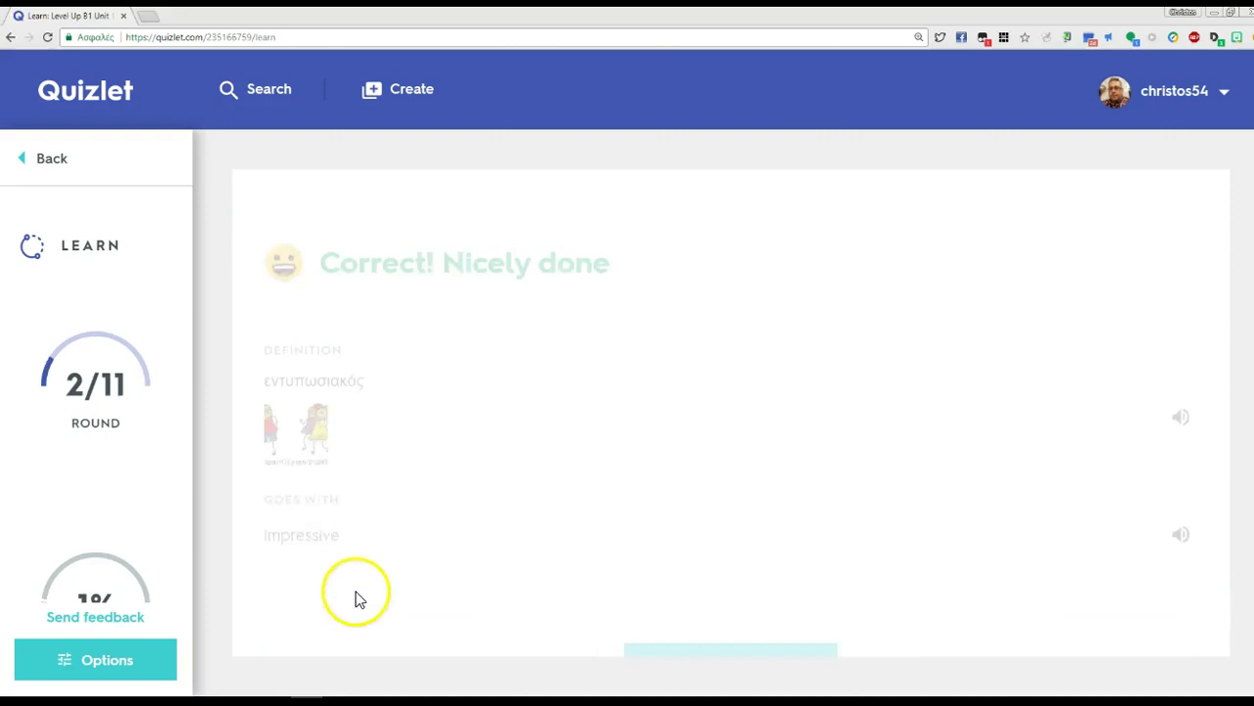
click(706, 639)
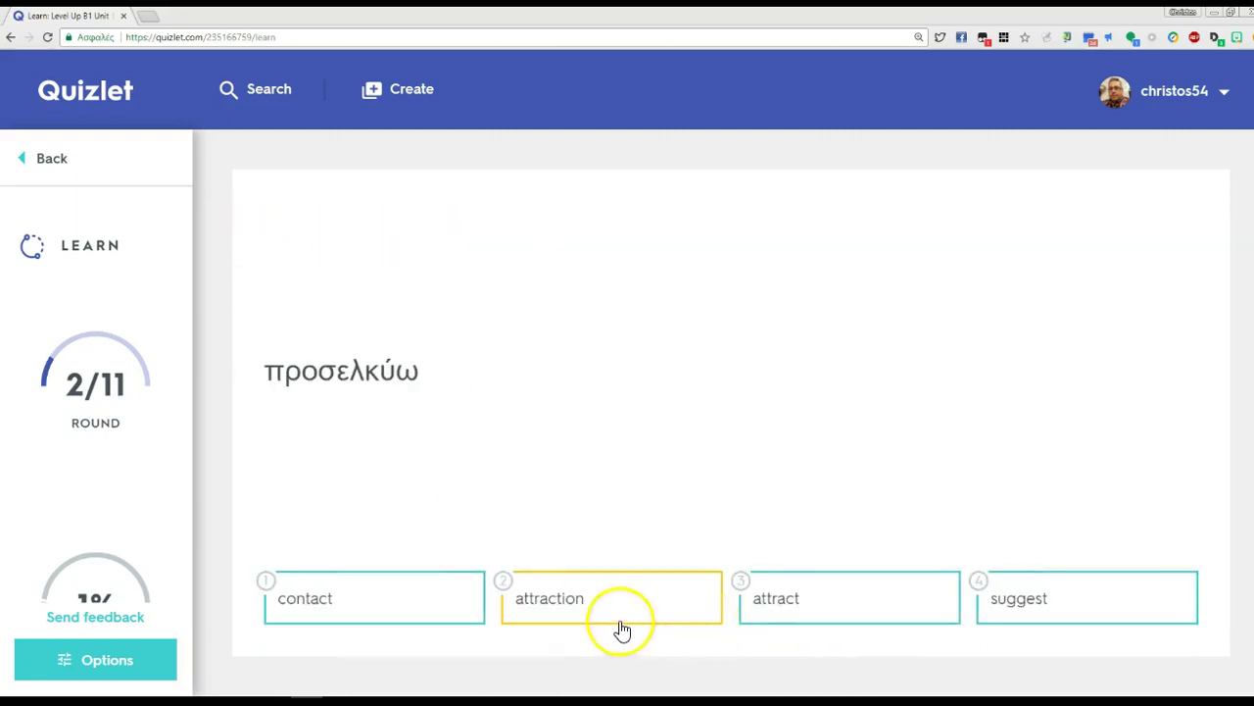
Answer προσελκύω with "contact" and ασυνήθιστος with "unusual", and continue to the next question.
click(442, 608)
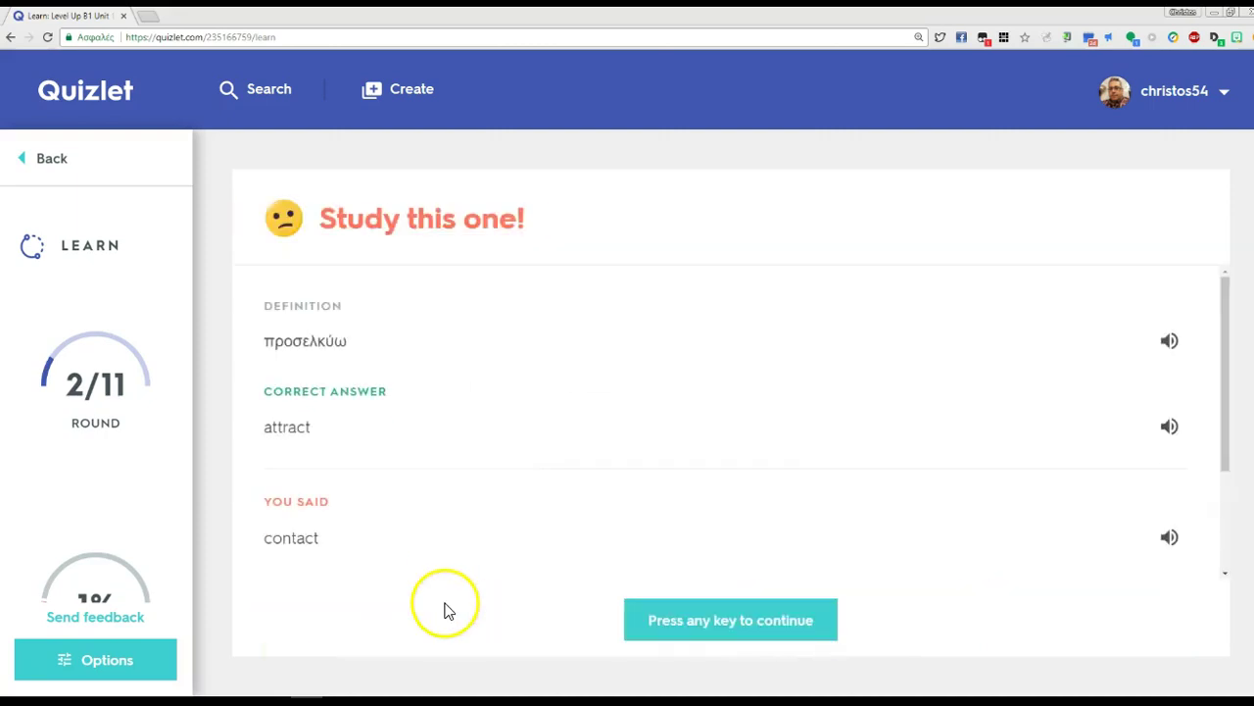
click(736, 597)
click(736, 595)
click(734, 628)
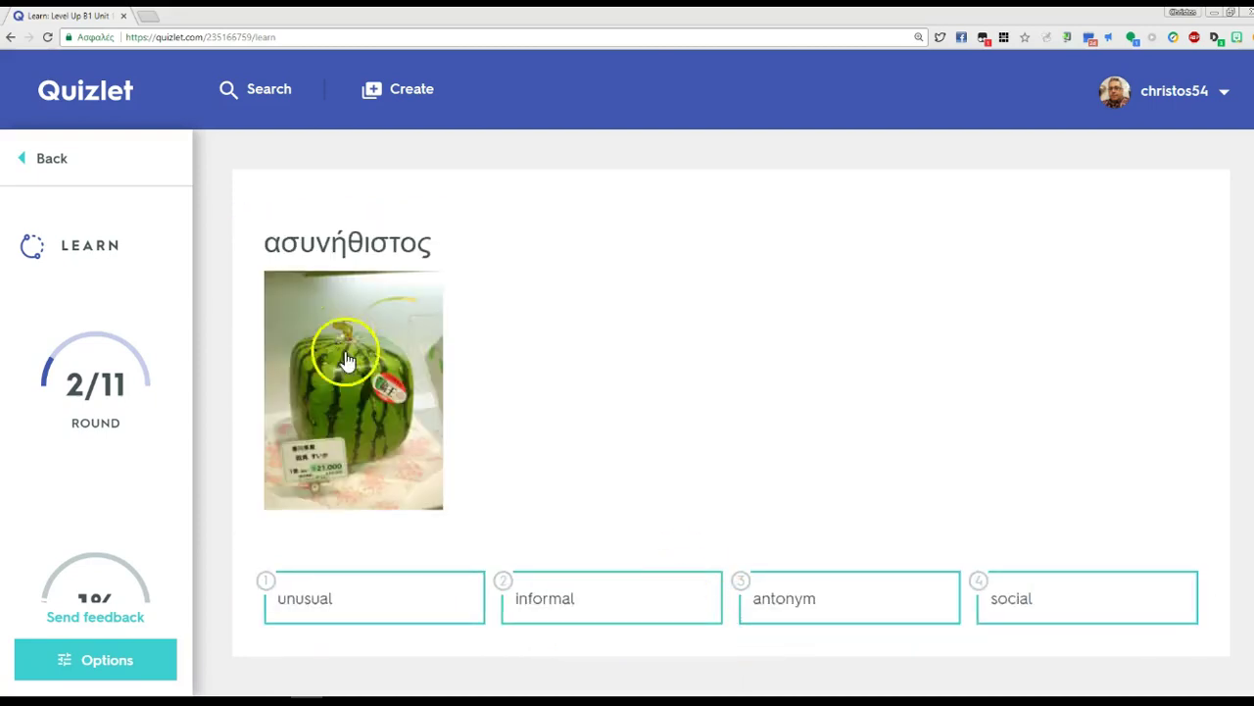
click(416, 596)
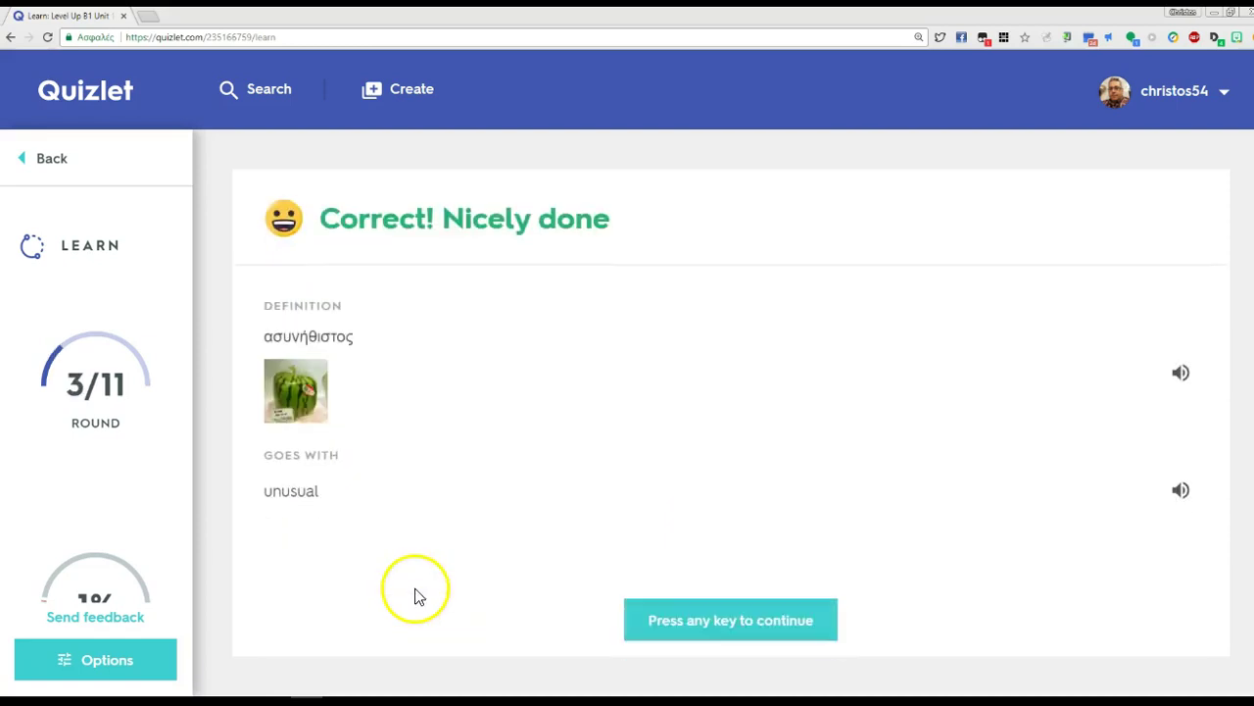
click(641, 621)
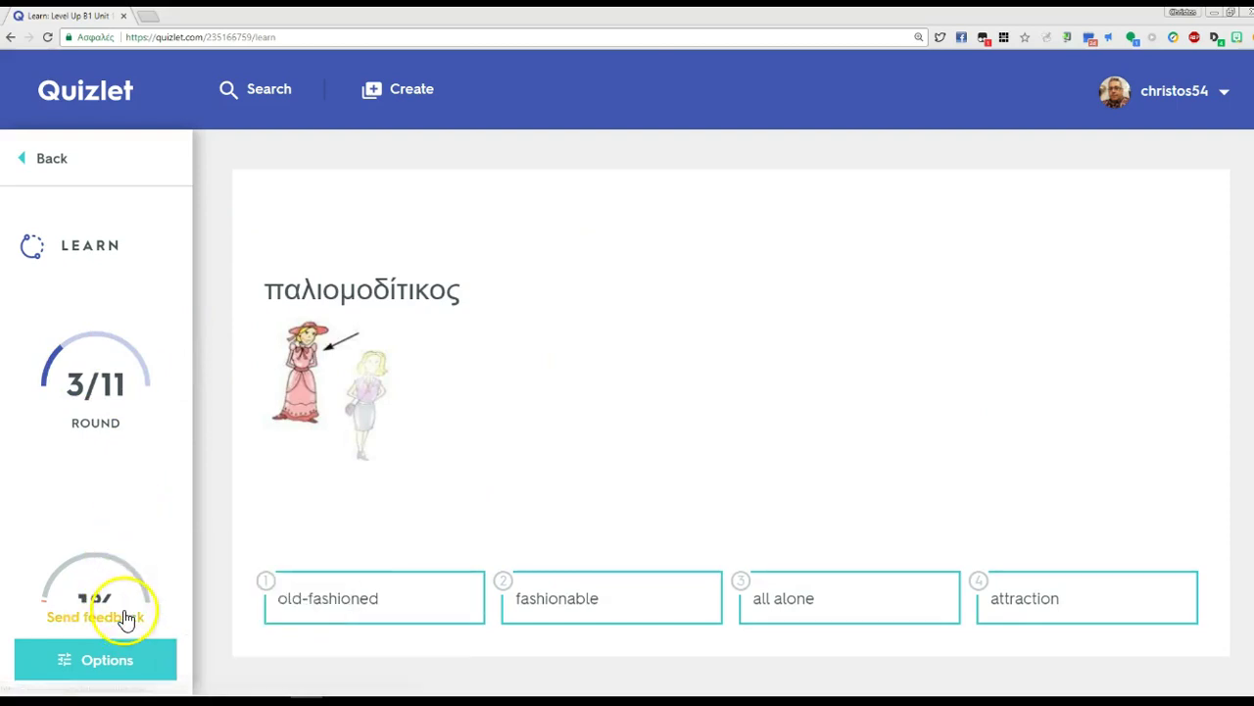
Show the breakdown of the overall Learn progress by mastery level.
mouse_move(128, 600)
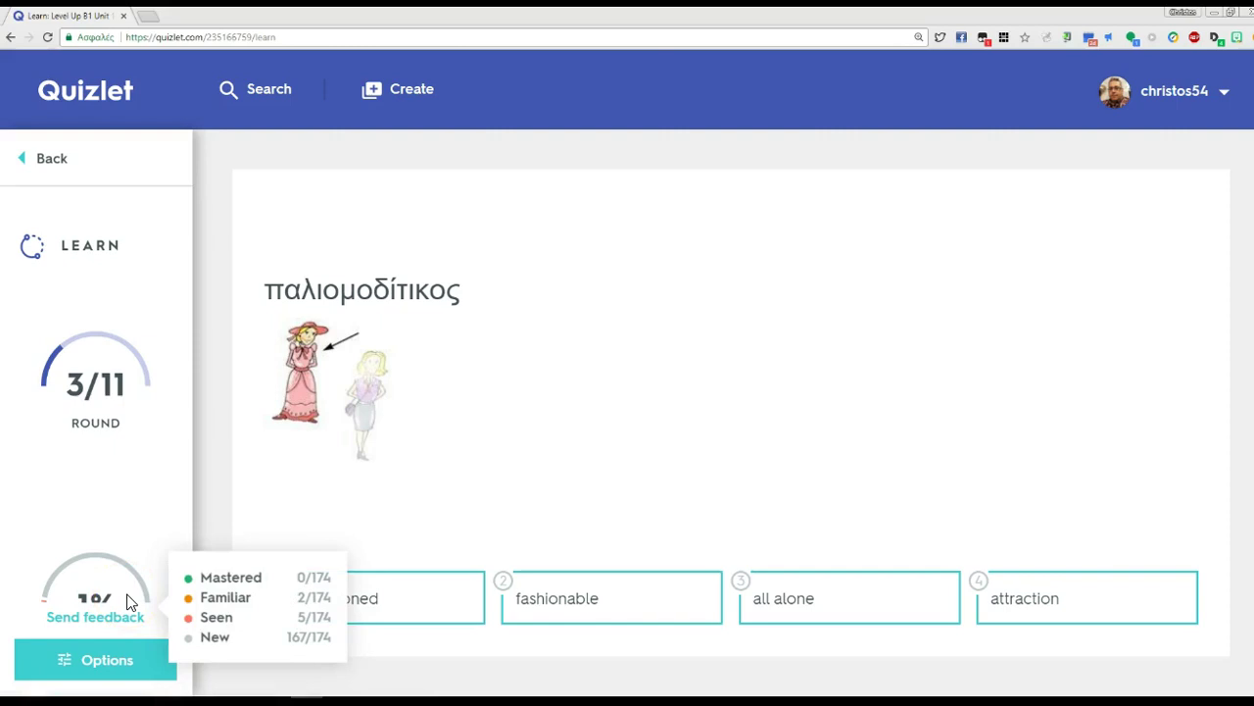
Answer παλιομοδίτικος with the first option, συχνάζω with "break out" and κοινός with "common", continuing past each feedback.
click(401, 610)
click(663, 620)
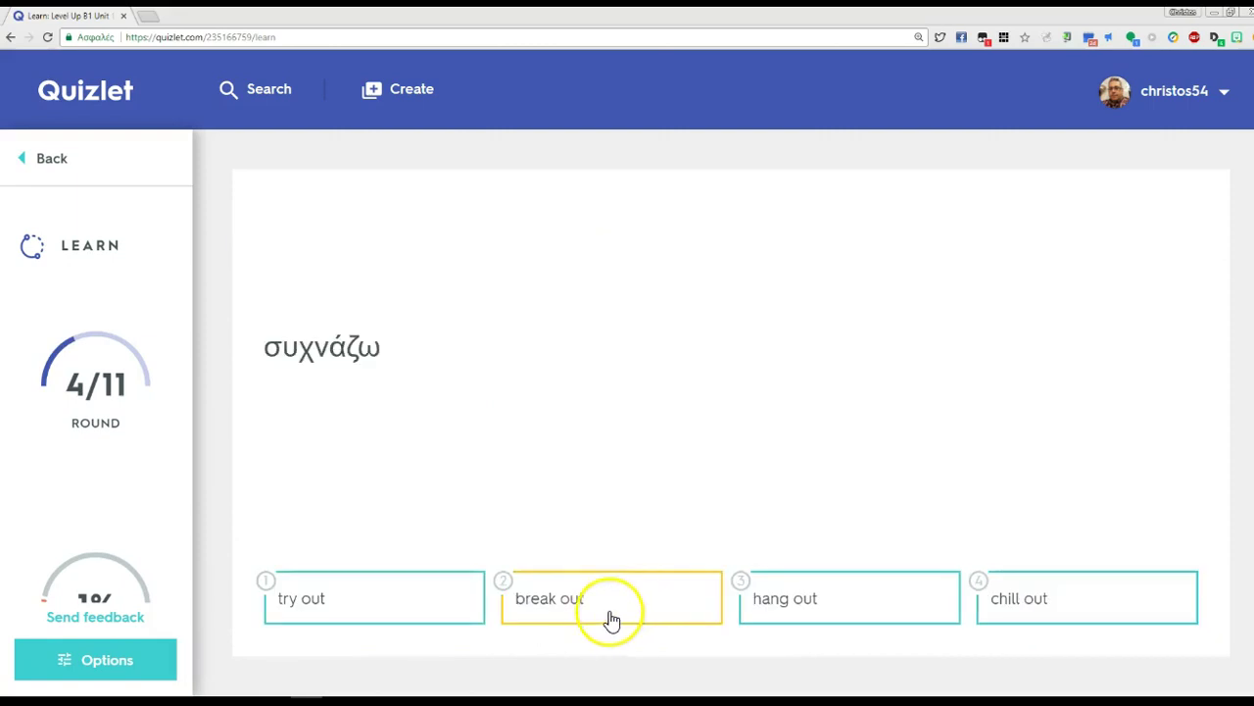
click(574, 609)
click(672, 620)
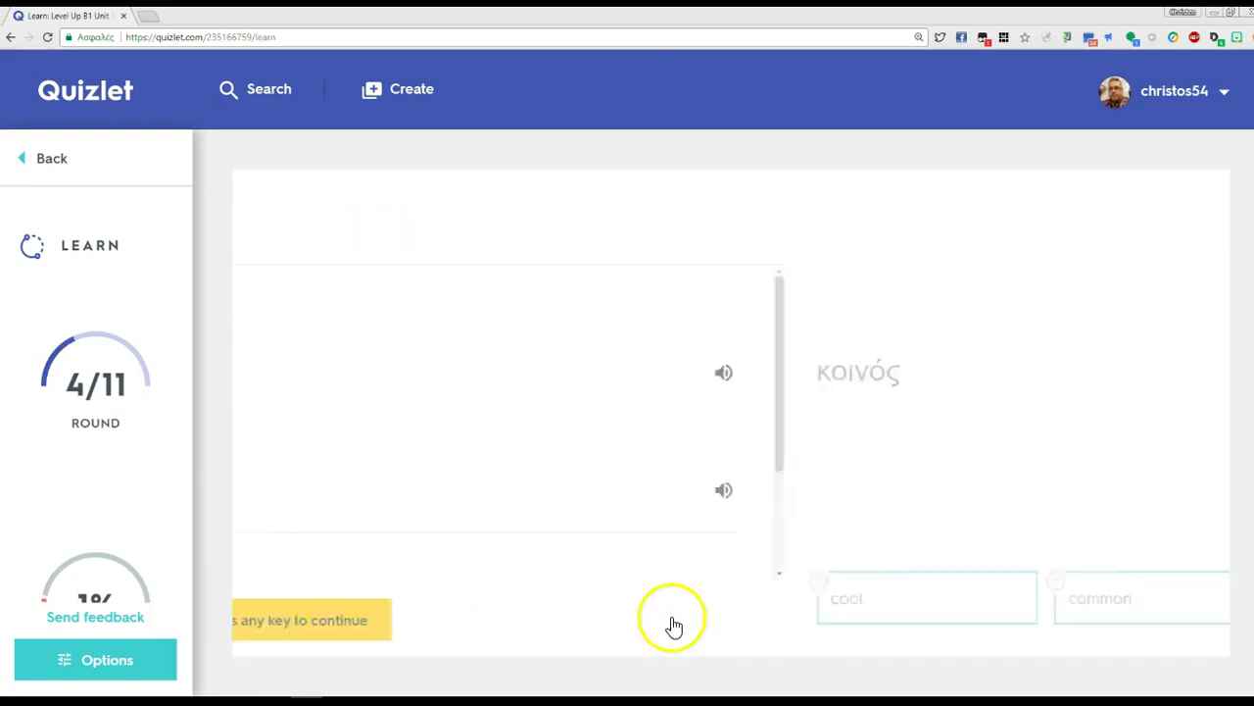
click(673, 620)
click(672, 619)
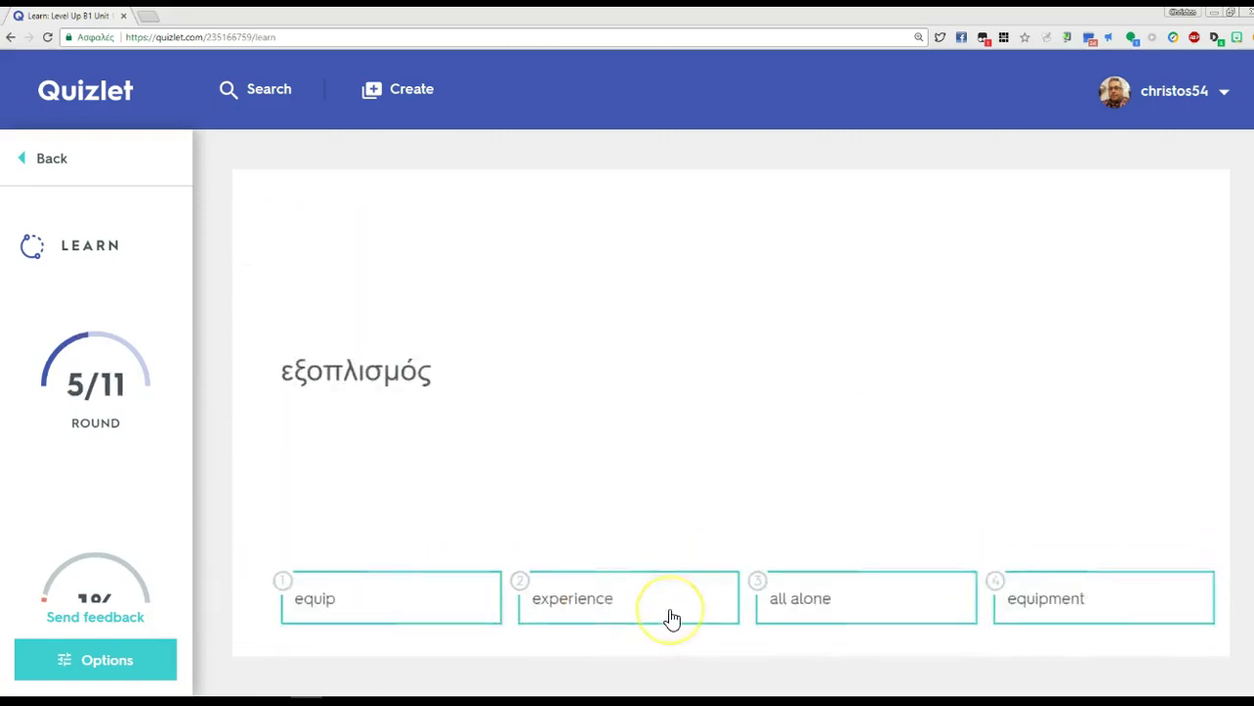
Answer εξοπλισμός with "experience", continue past the feedback, and submit "communicate" as the English for επικοινωνώ.
click(673, 617)
click(672, 617)
click(672, 617)
click(672, 618)
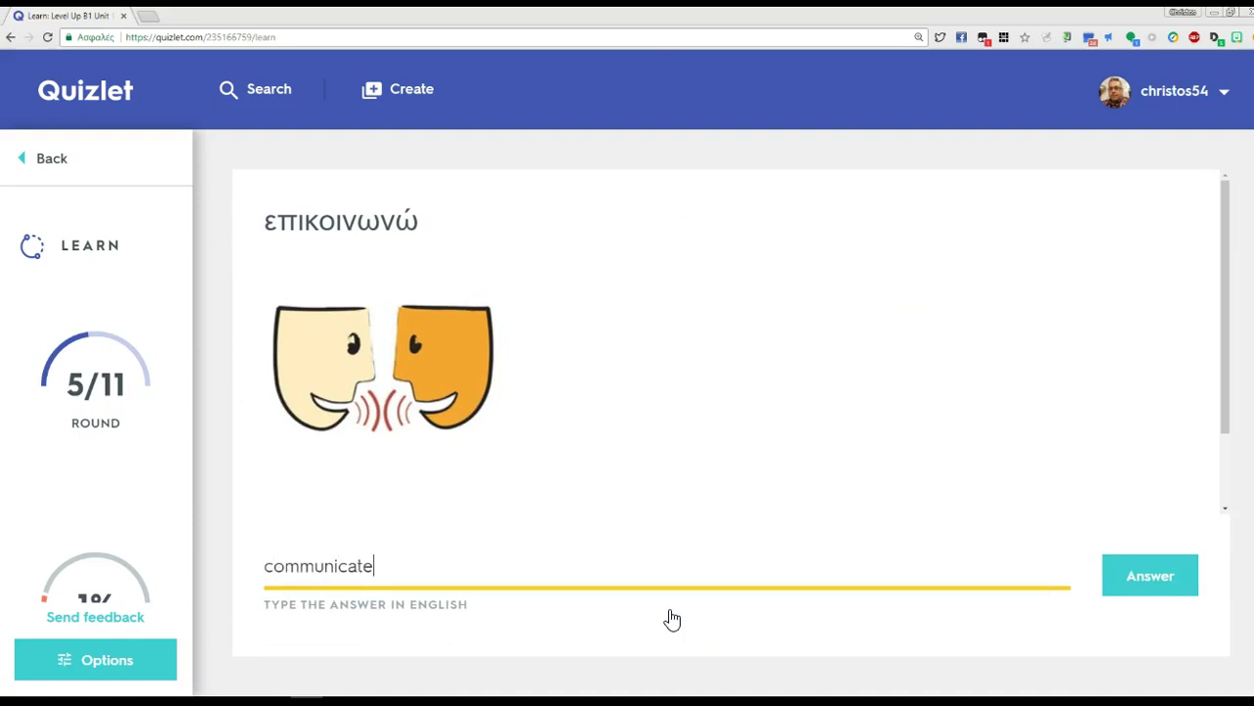
key(Return)
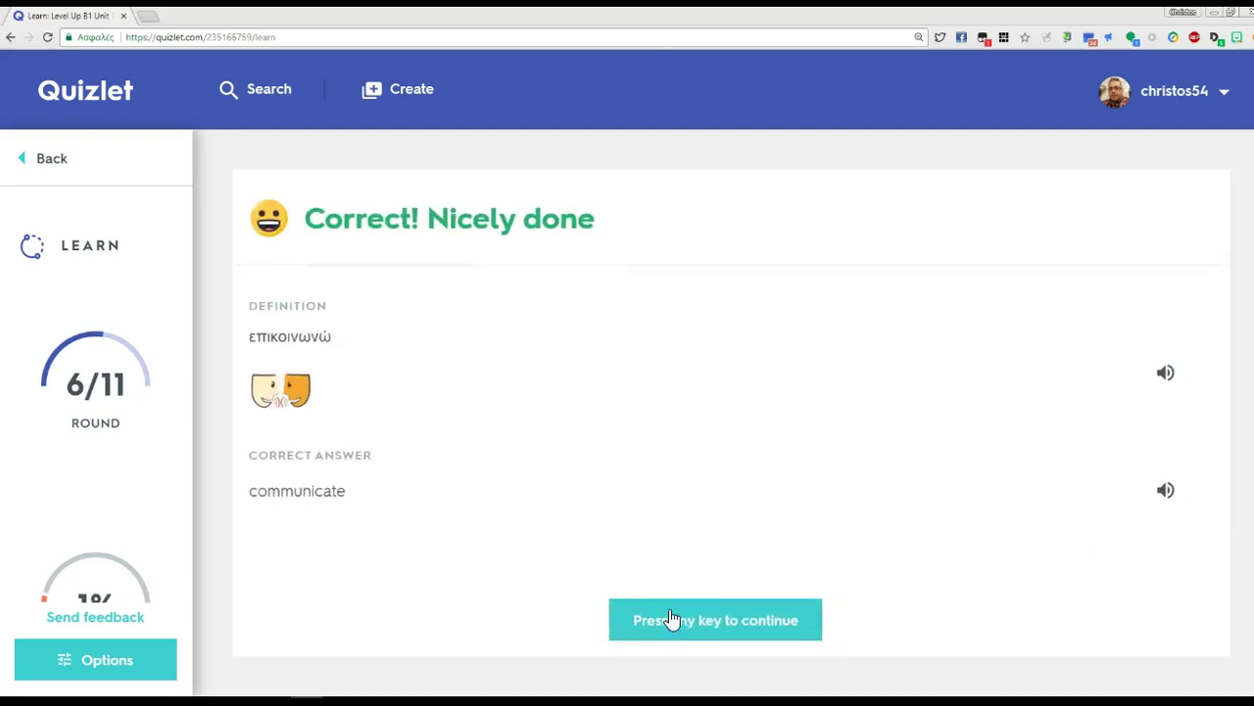
Answer κατευθύνομαι with "peaceful", διαθέσιμος with "availiable" and εξοπλισμός with "equipment", continuing between questions.
click(672, 617)
click(672, 617)
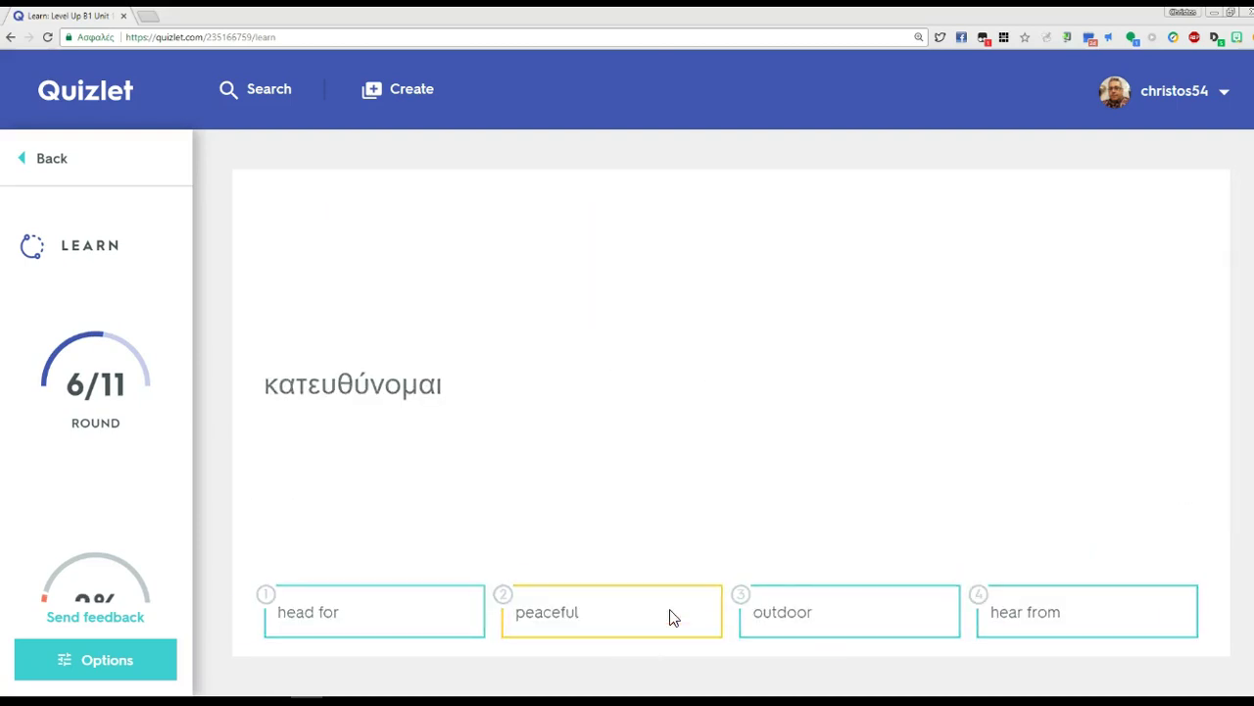
click(672, 617)
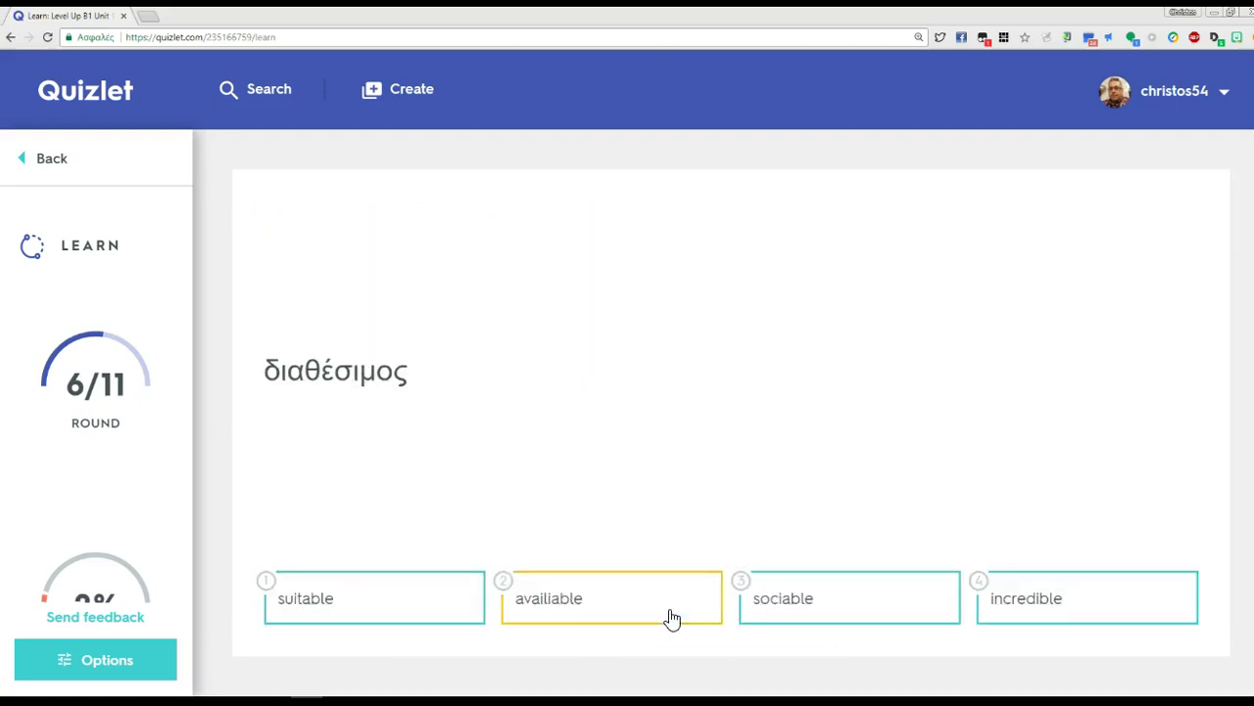
click(672, 617)
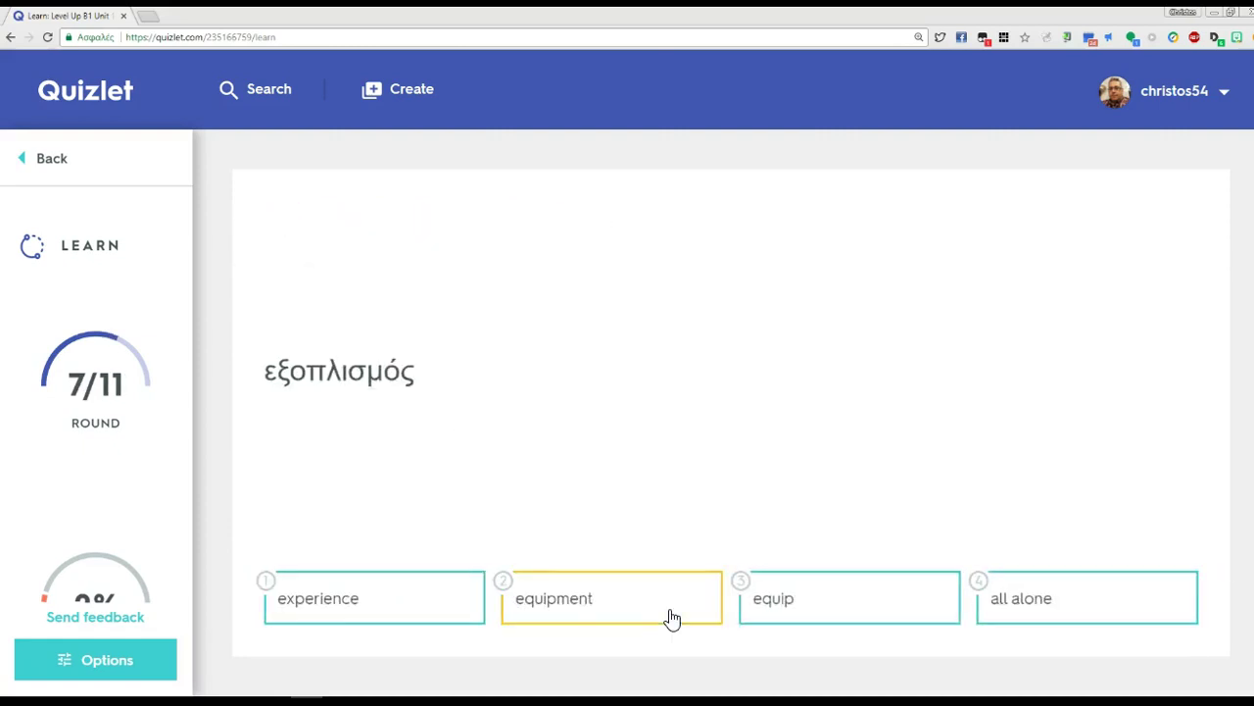
click(672, 617)
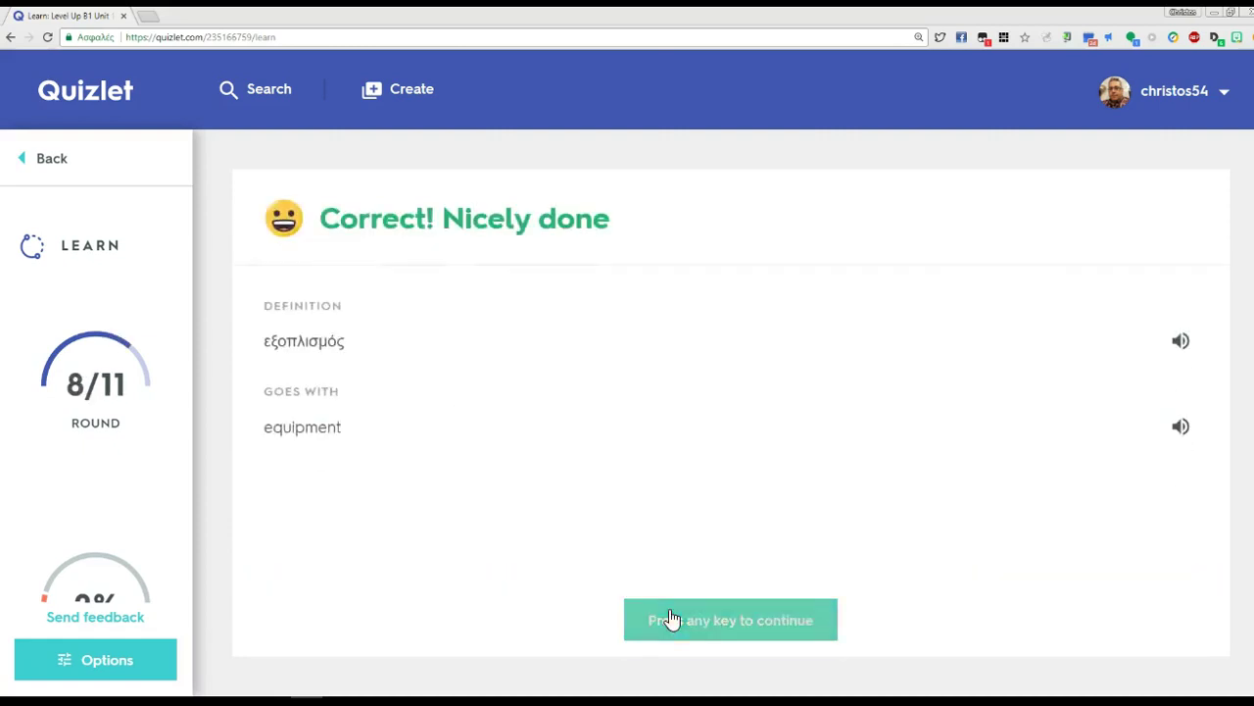
Finish the Learn round by answering προσελκύω with "attract", συχνάζω with "hang out" and κατευθύνομαι with "peaceful".
click(439, 630)
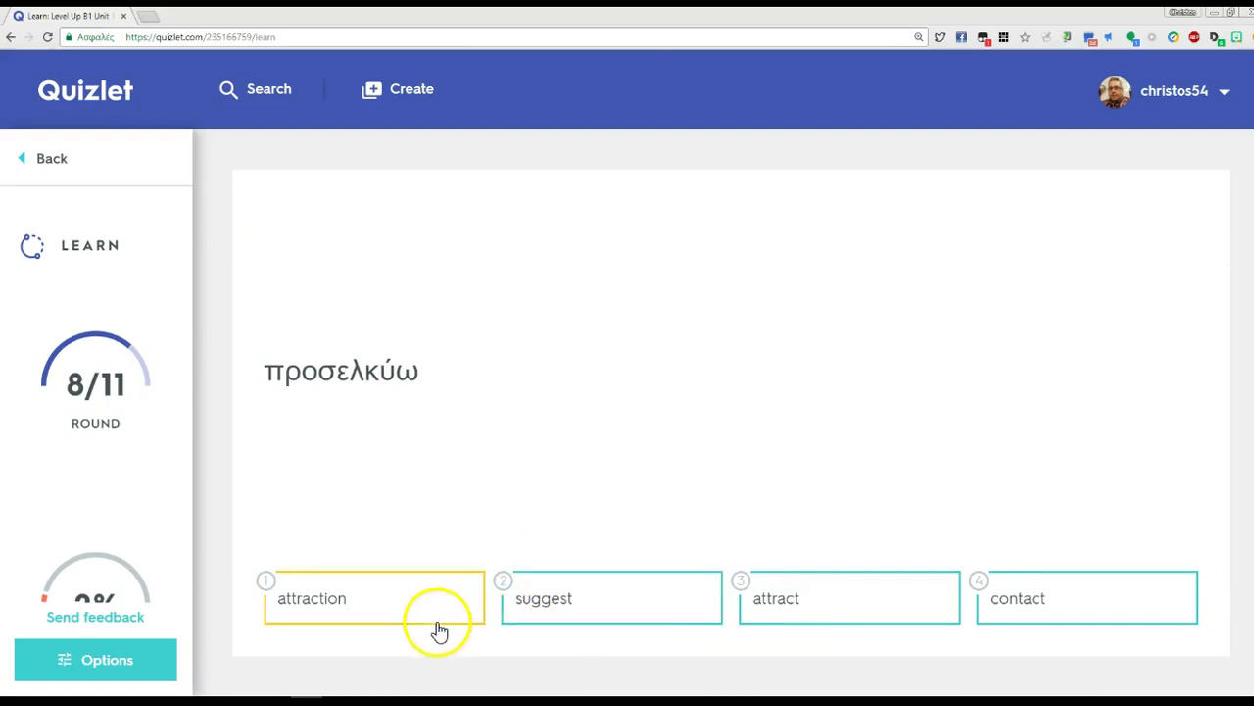
click(876, 602)
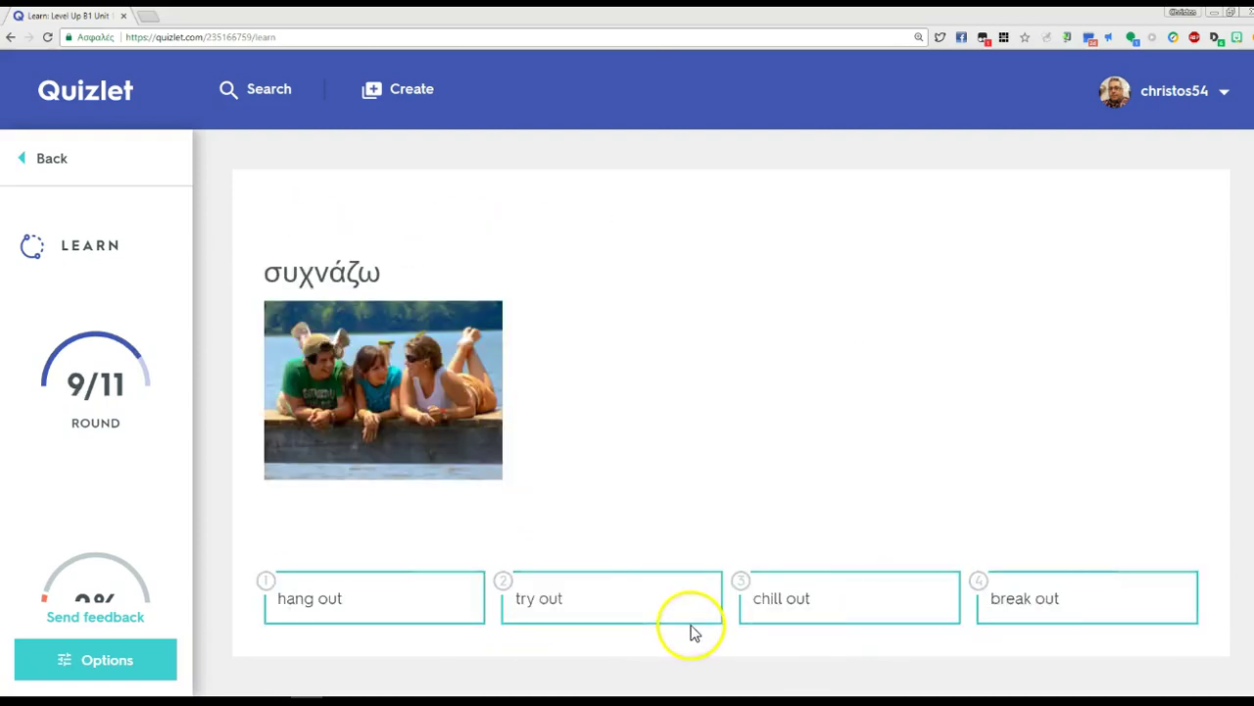
click(398, 621)
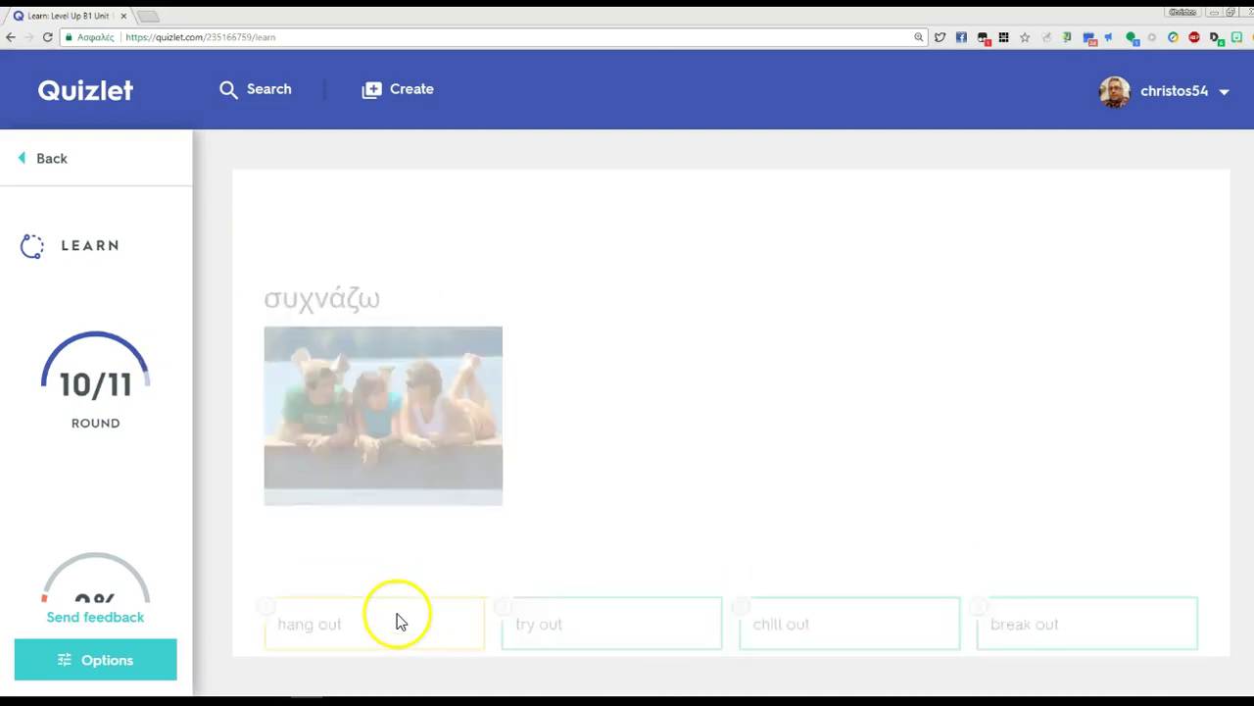
click(737, 623)
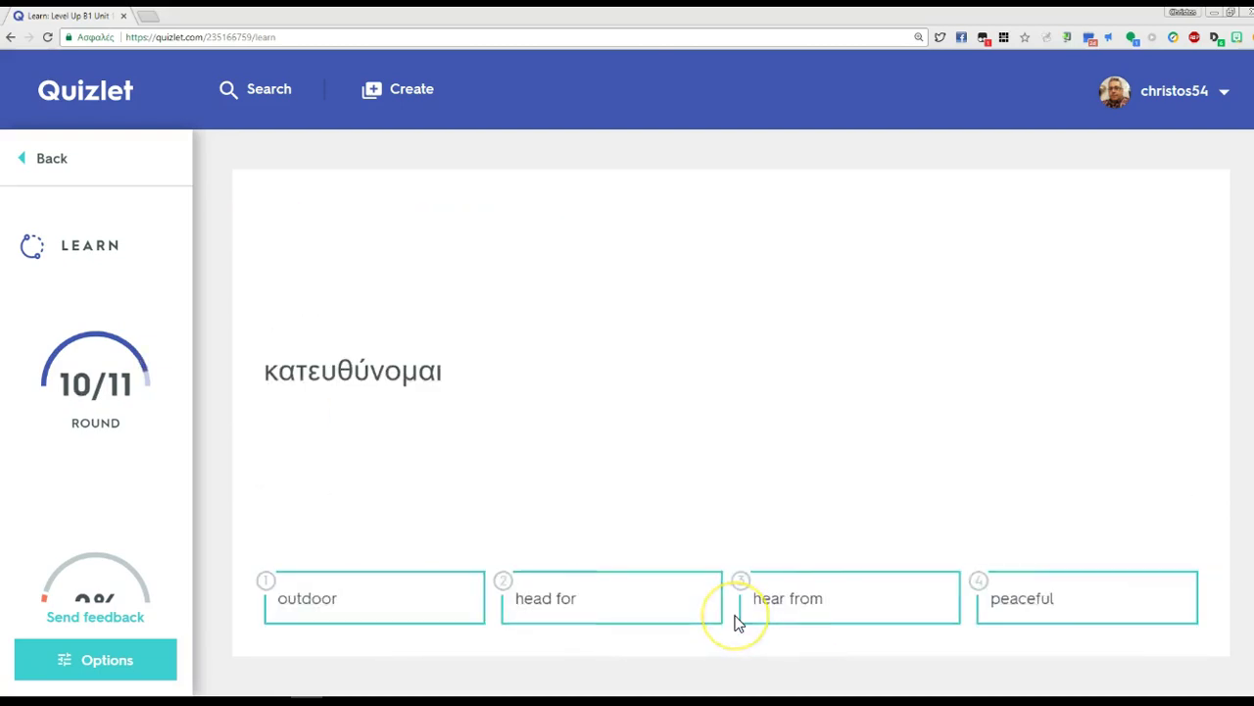
click(1033, 605)
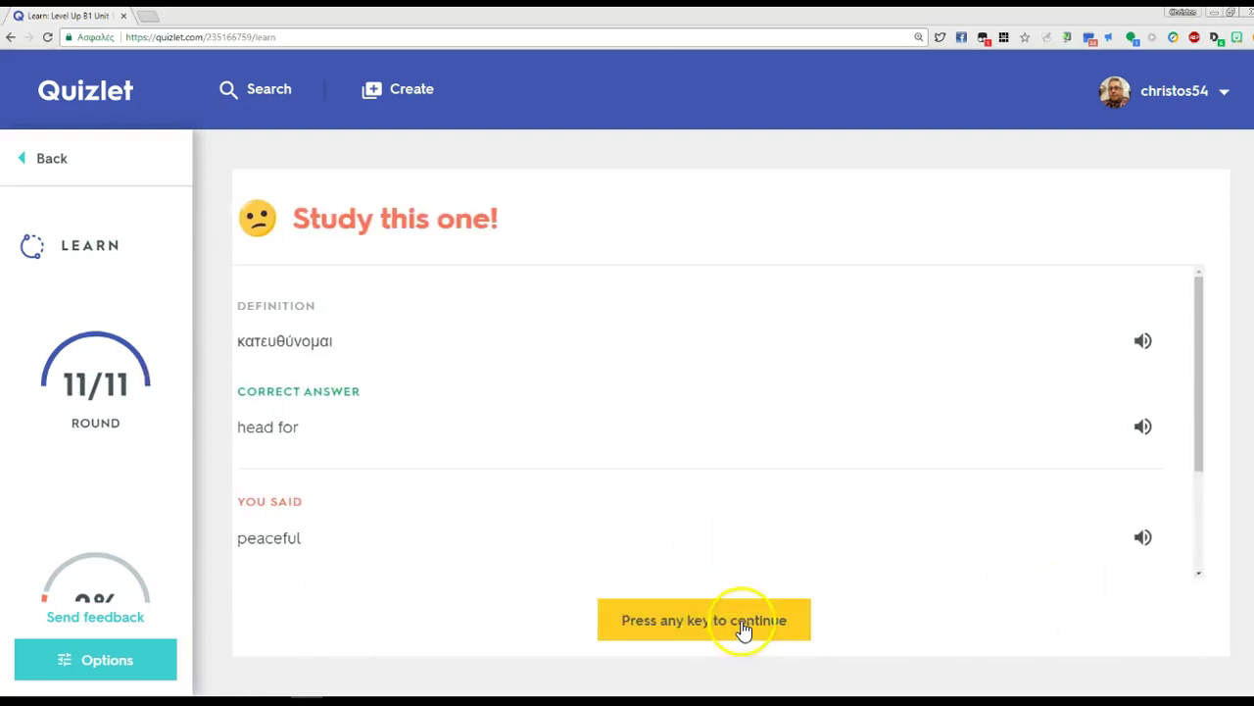
click(744, 627)
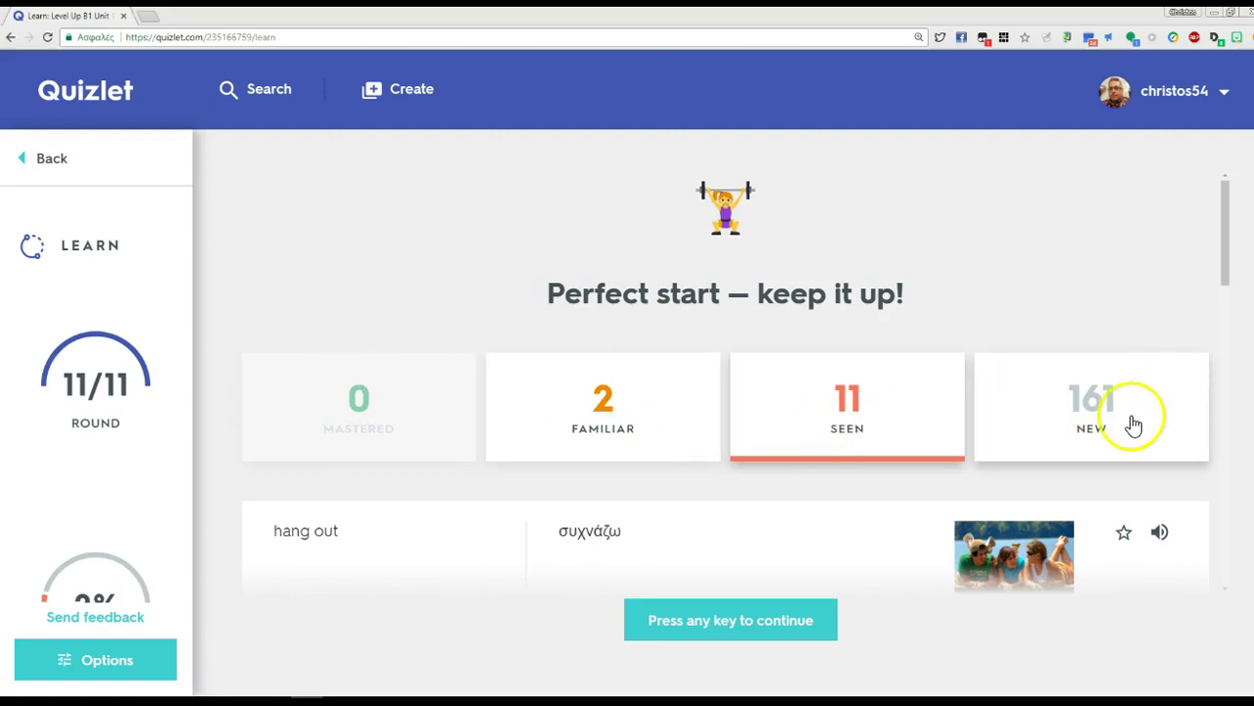
Review the list of seen words in the round summary and continue to the next Learn round.
scroll(1091, 425, down, 4)
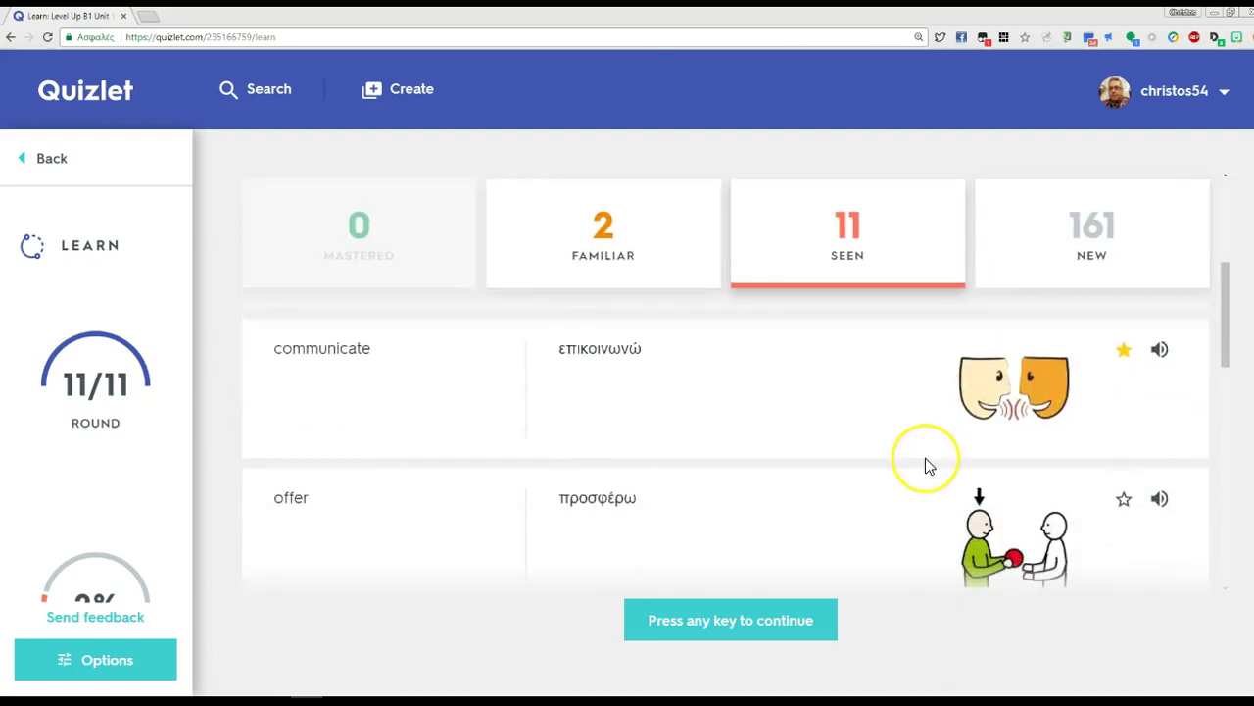
scroll(925, 457, down, 8)
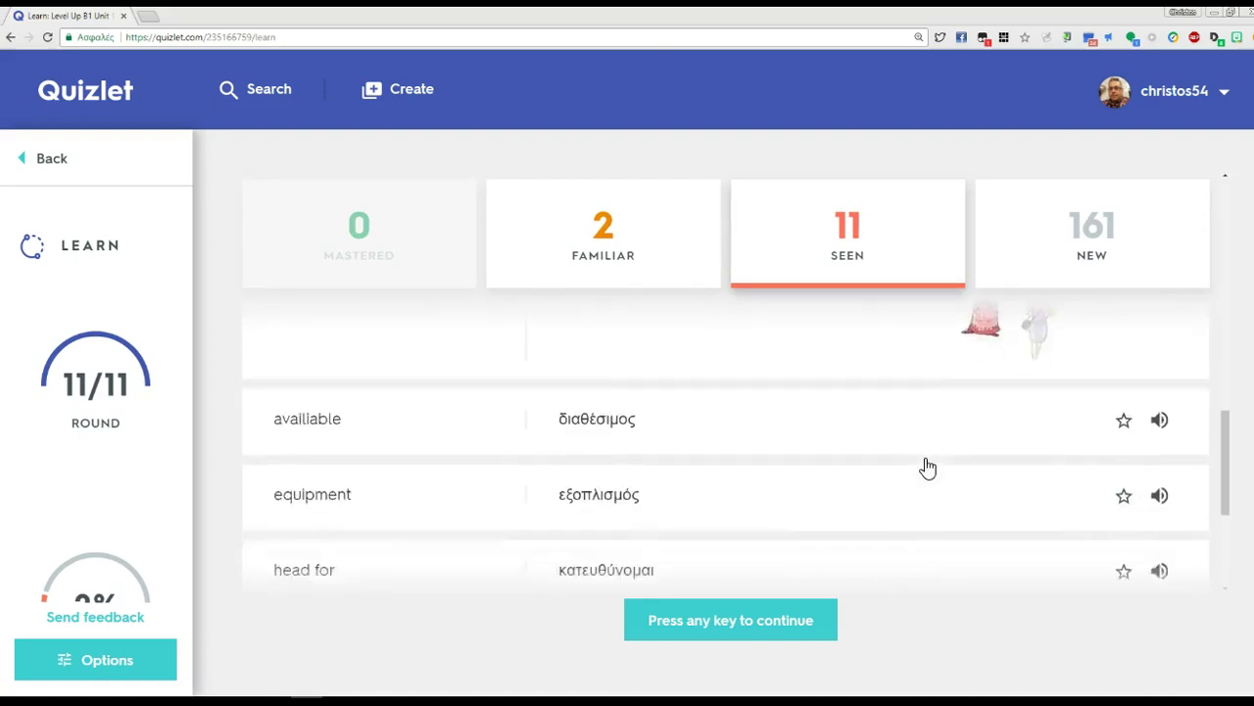
scroll(925, 463, down, 5)
scroll(1130, 532, down, 1)
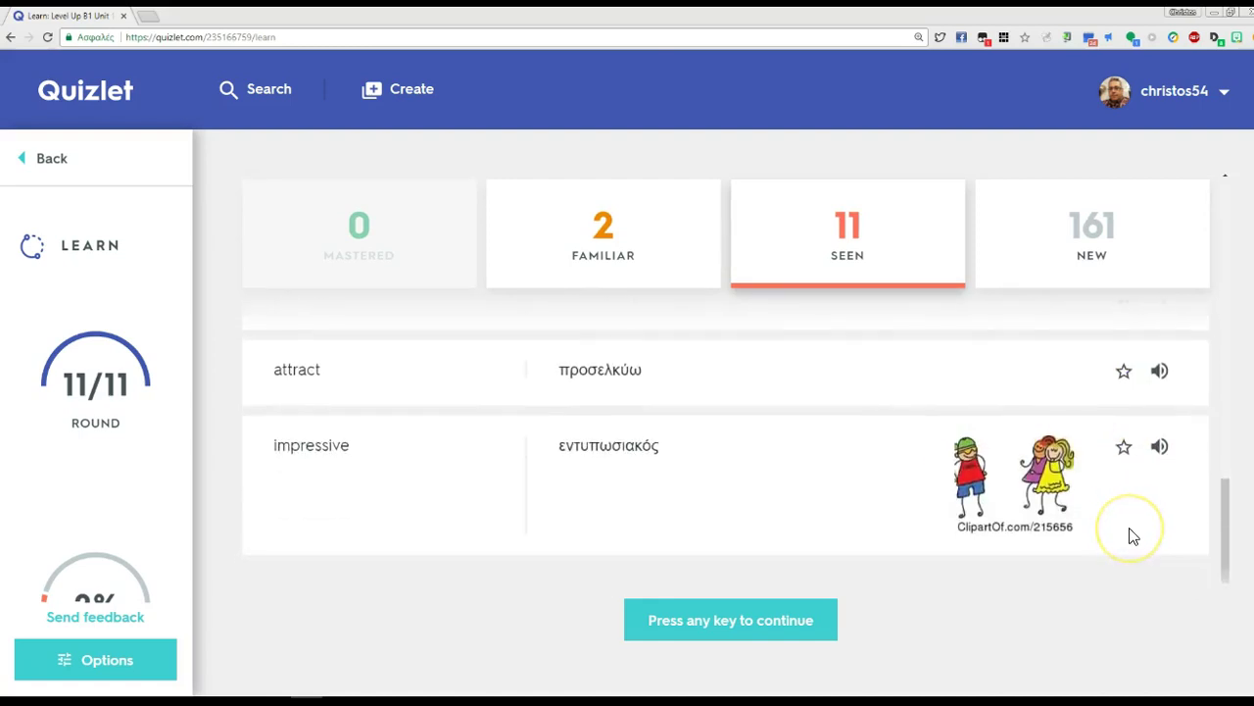
scroll(1130, 533, up, 18)
click(782, 632)
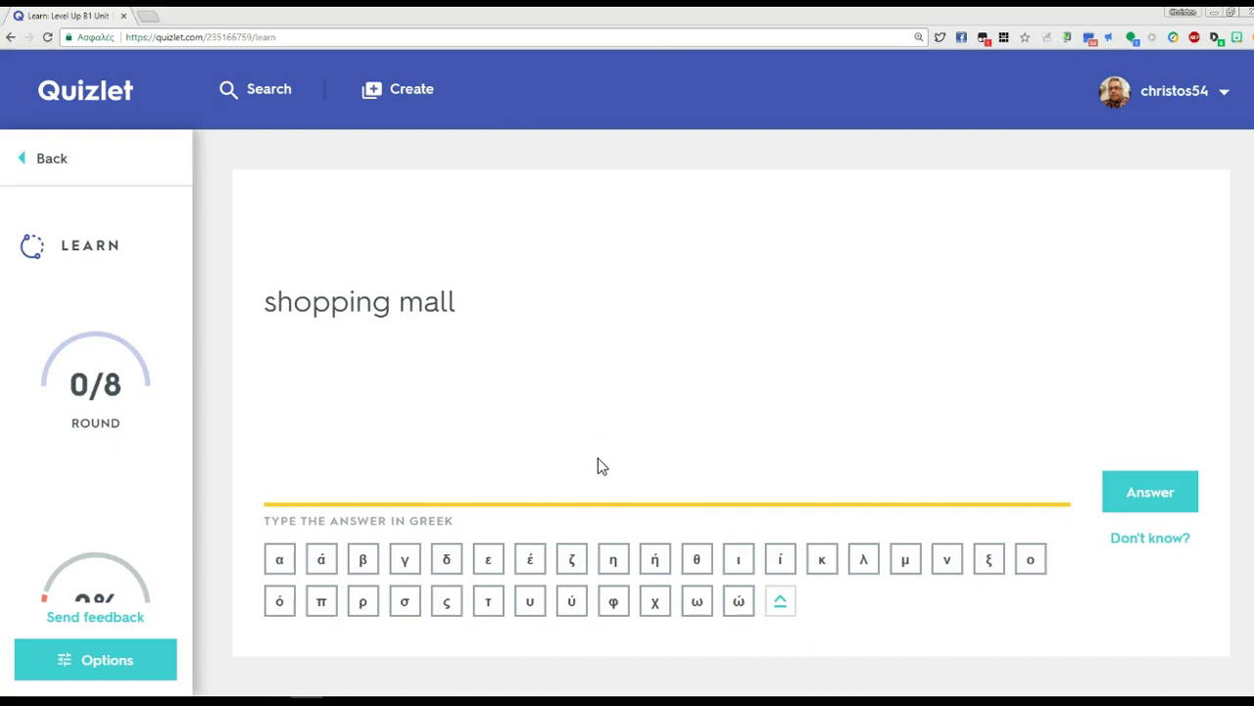
Leave Learn mode for the set page and start creating a new study set.
click(118, 306)
click(60, 160)
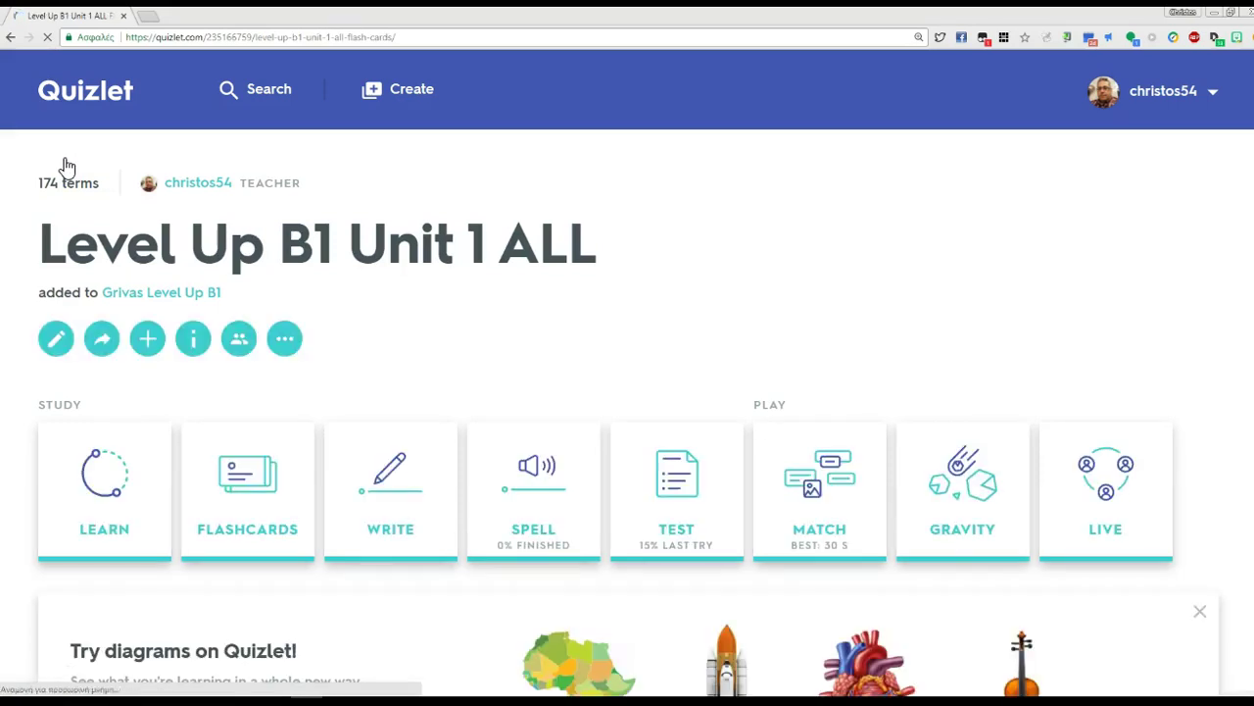
click(422, 88)
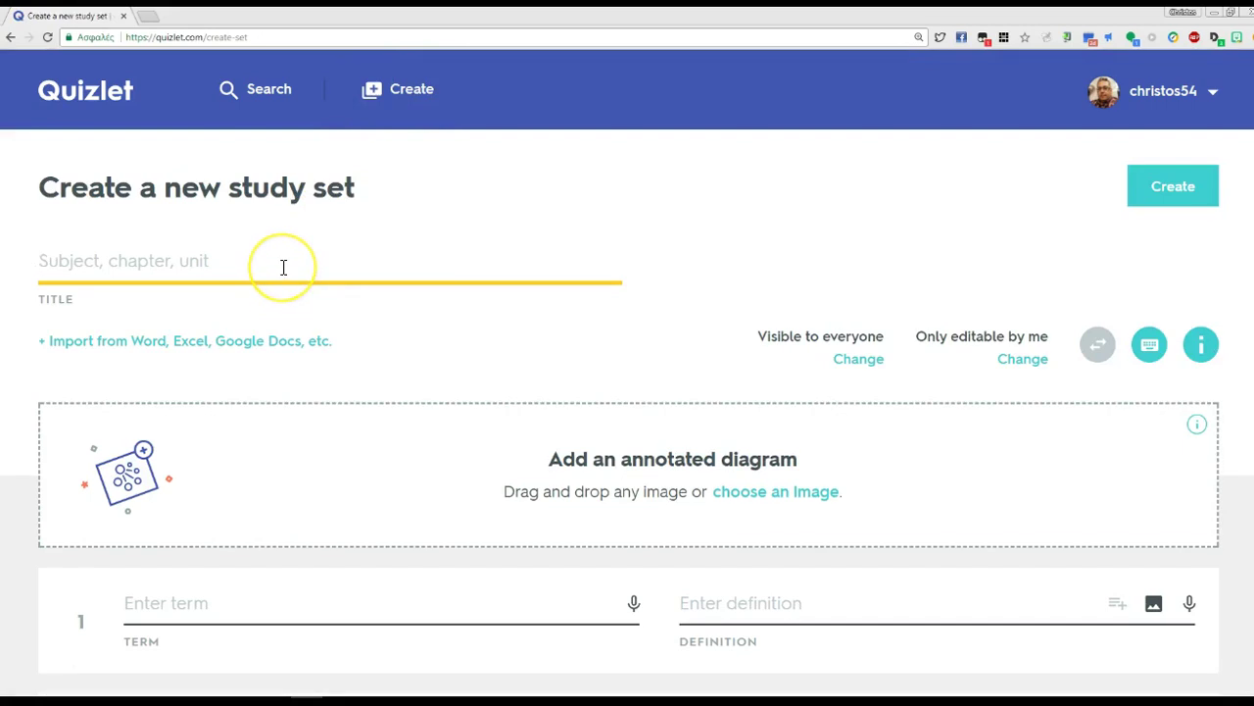
Title the new study set "Μια λίστα λέξεων", removing the mistyped characters first.
text(T)
key(BackSpace)
key(BackSpace)
text(;E)
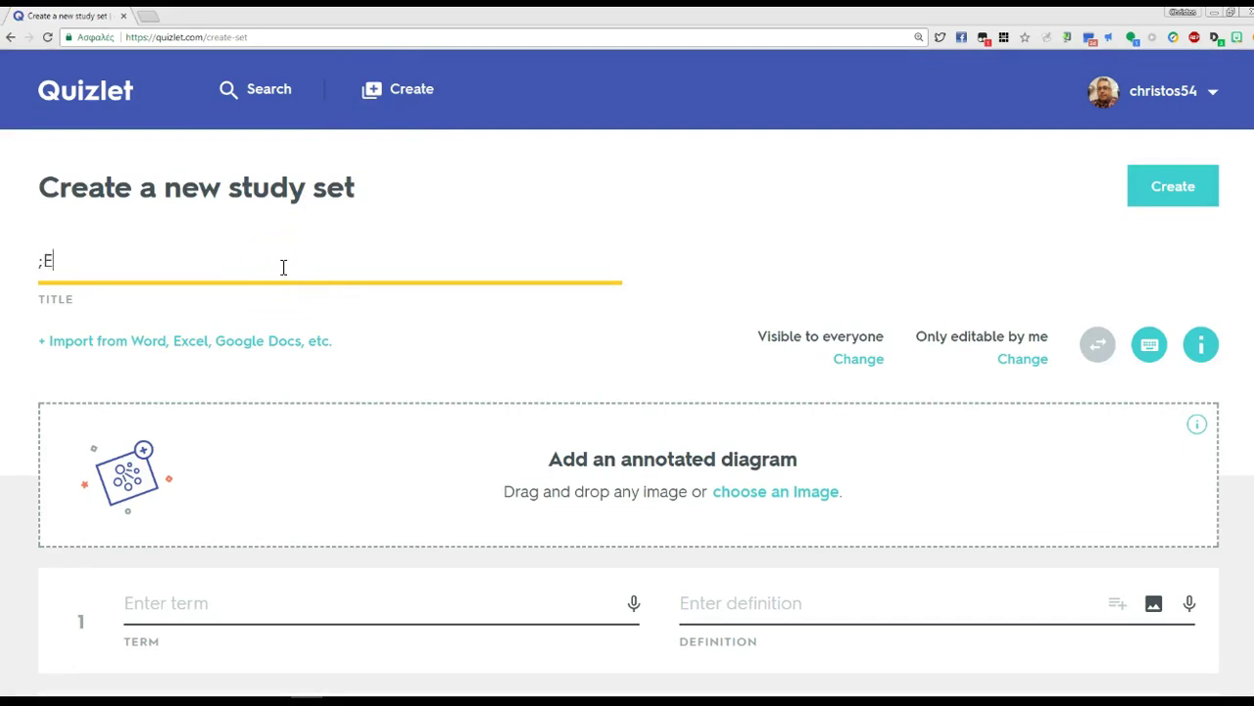
key(BackSpace)
text(Μια λίστα λέξεων)
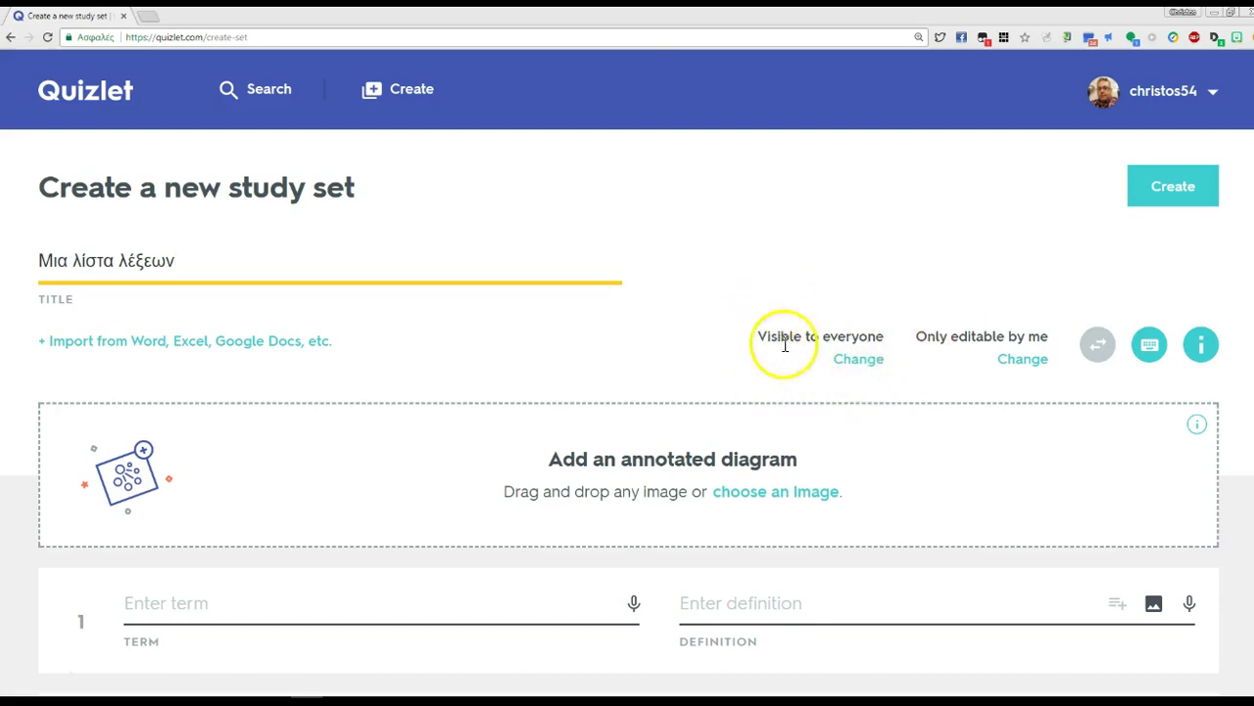
Open the new set's visibility options and view the choices for who can see it.
click(869, 360)
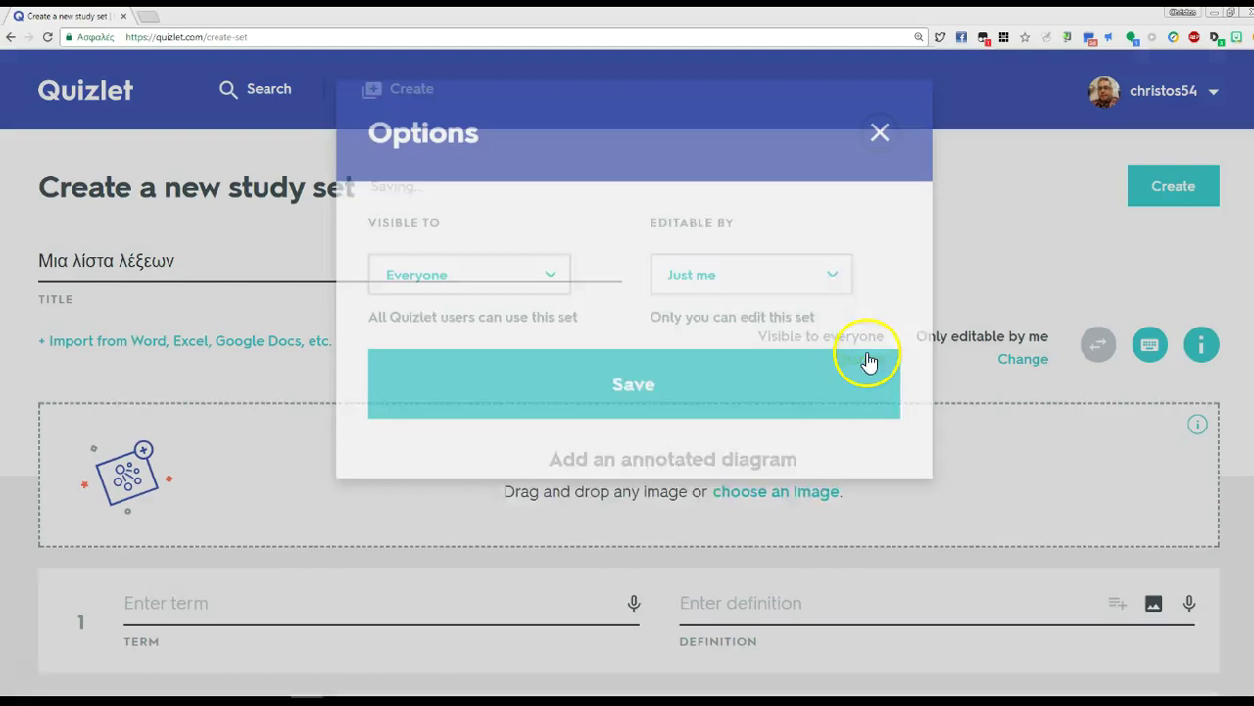
click(541, 293)
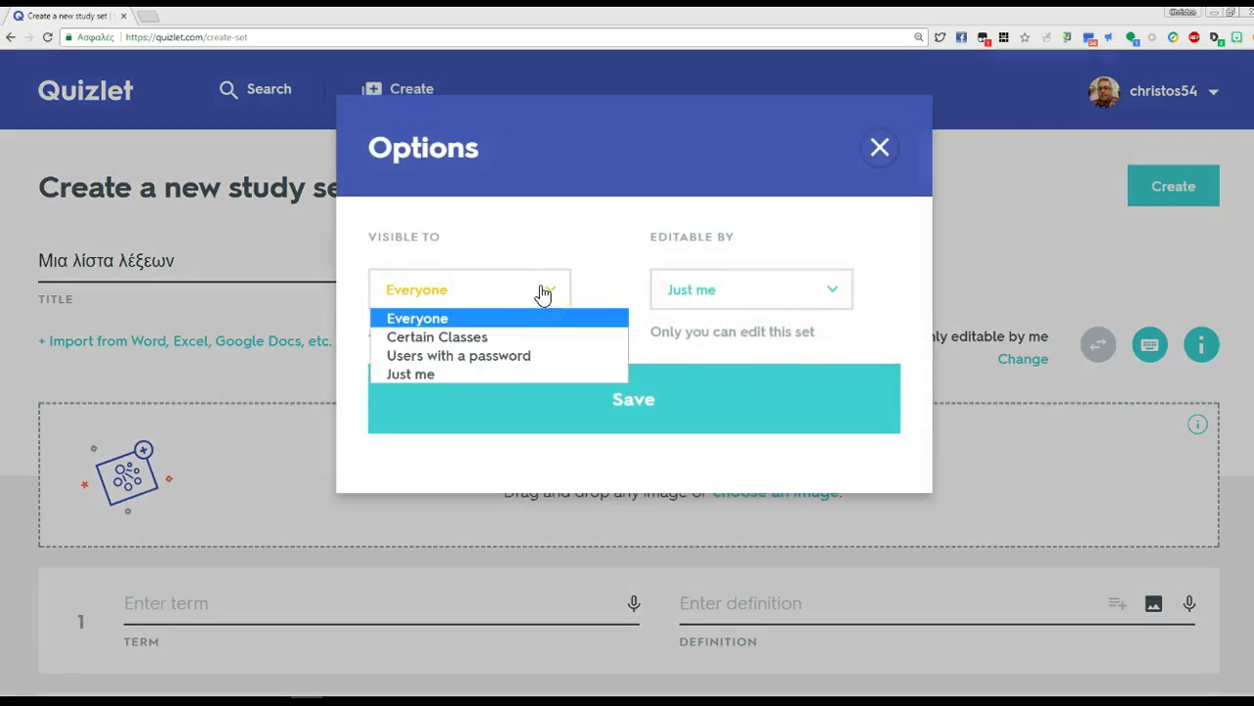
click(514, 376)
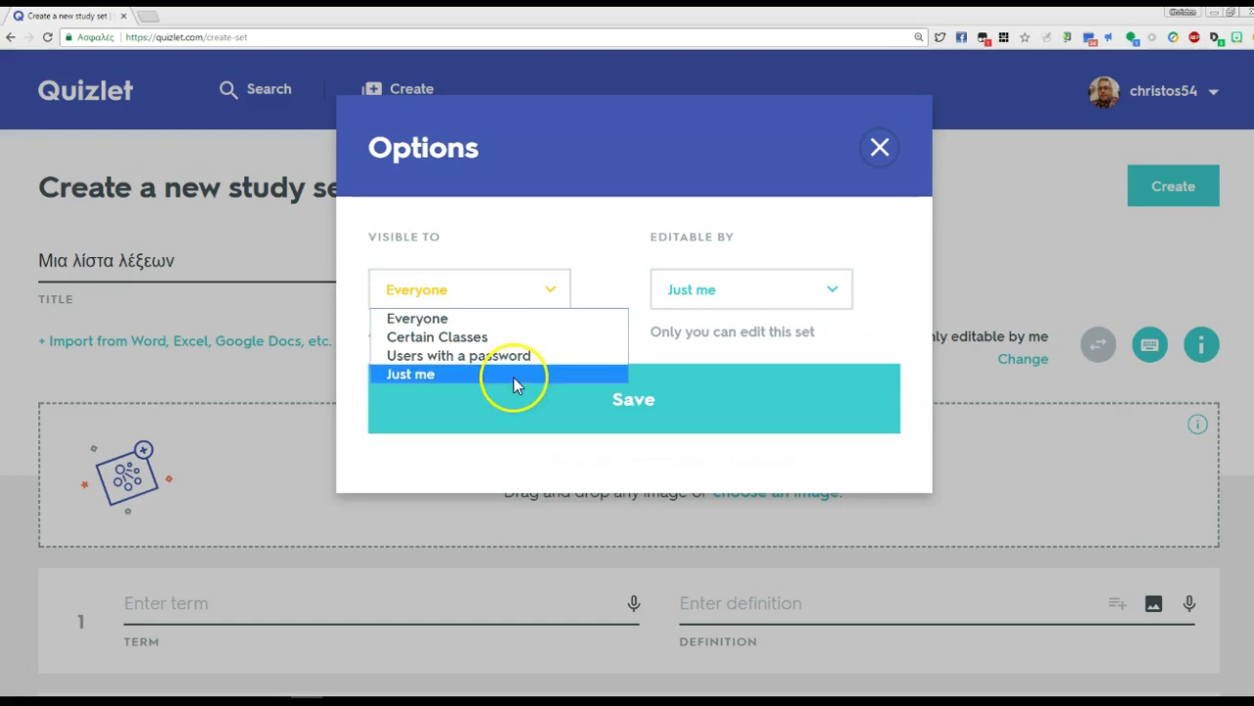
click(574, 219)
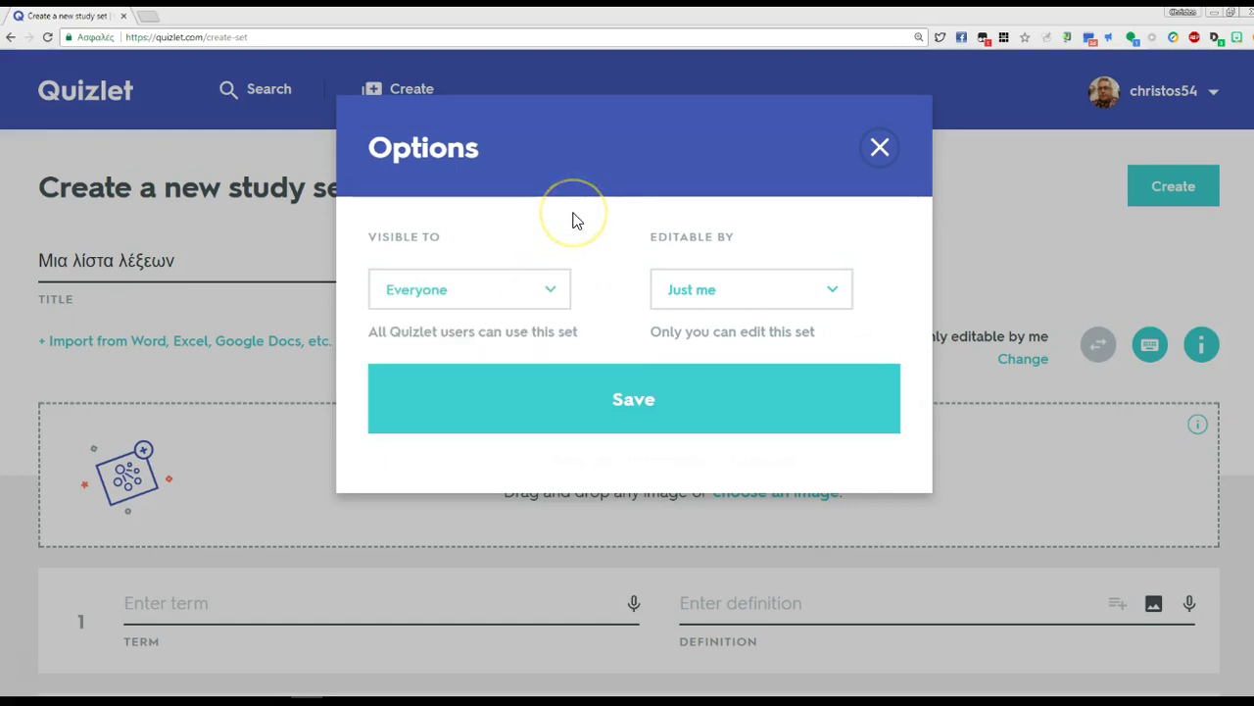
View the choices for who can edit the set, keep "Just me", and close the options without saving.
click(773, 299)
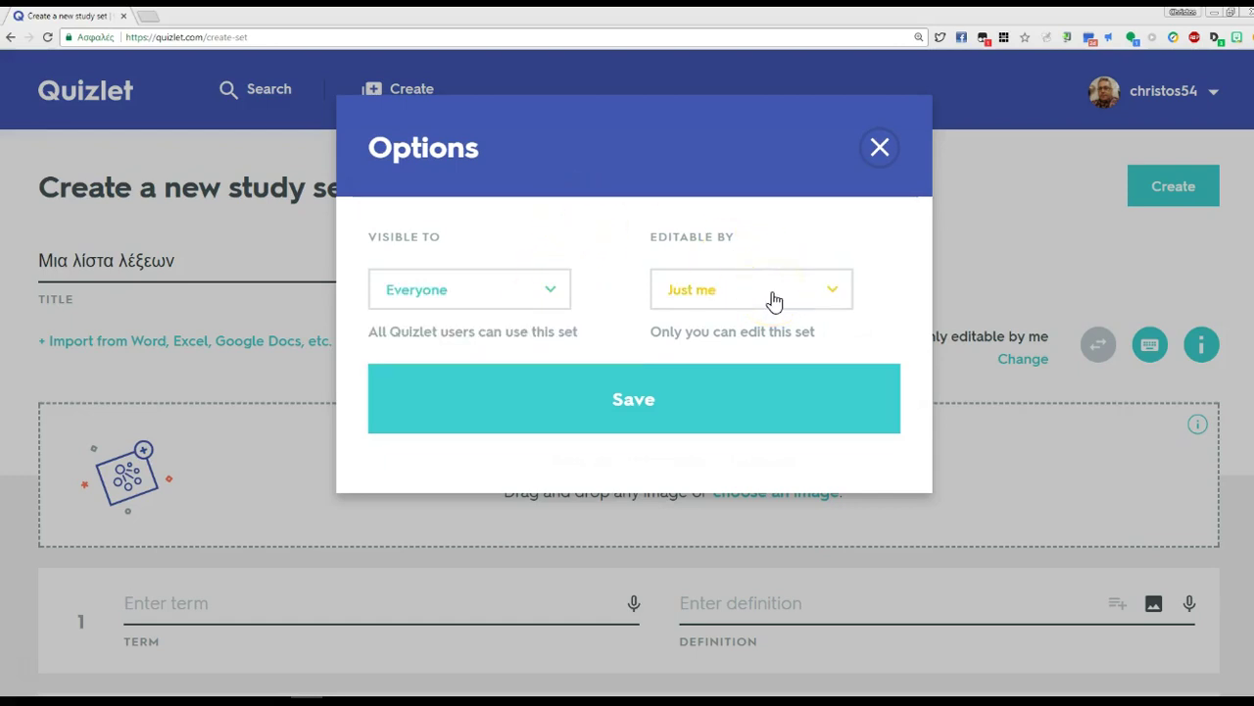
click(774, 300)
drag(774, 300, 767, 348)
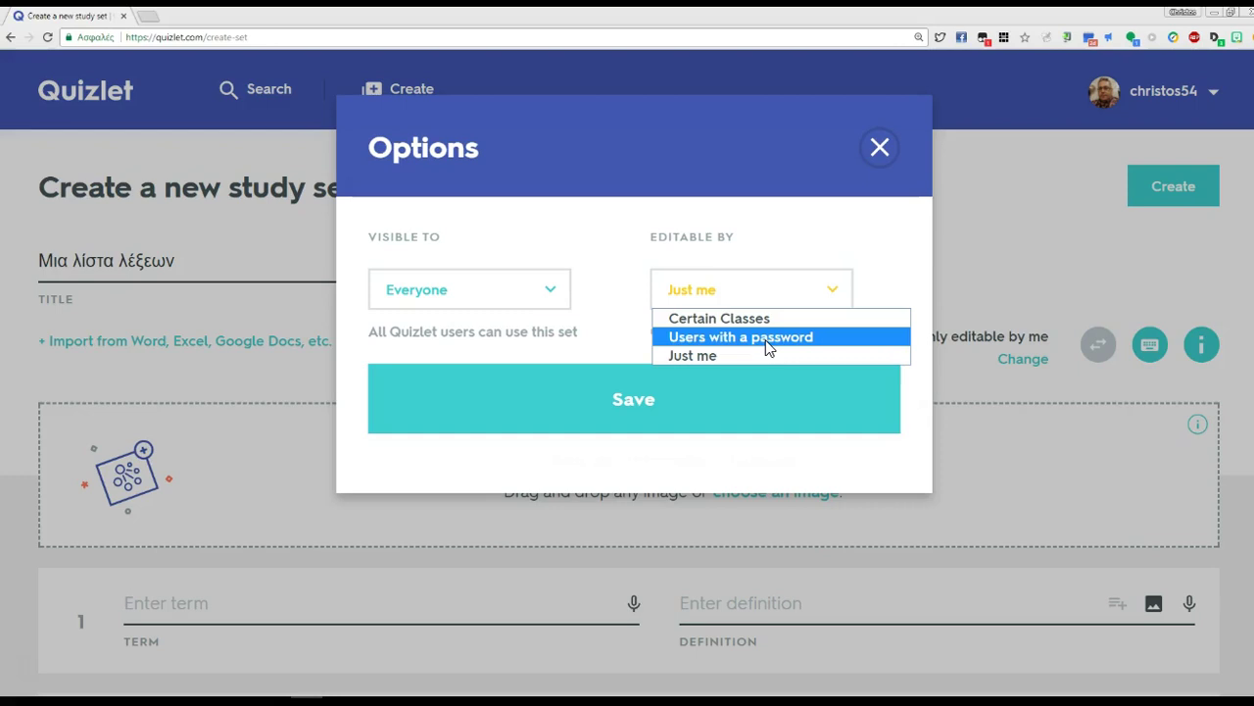
click(841, 358)
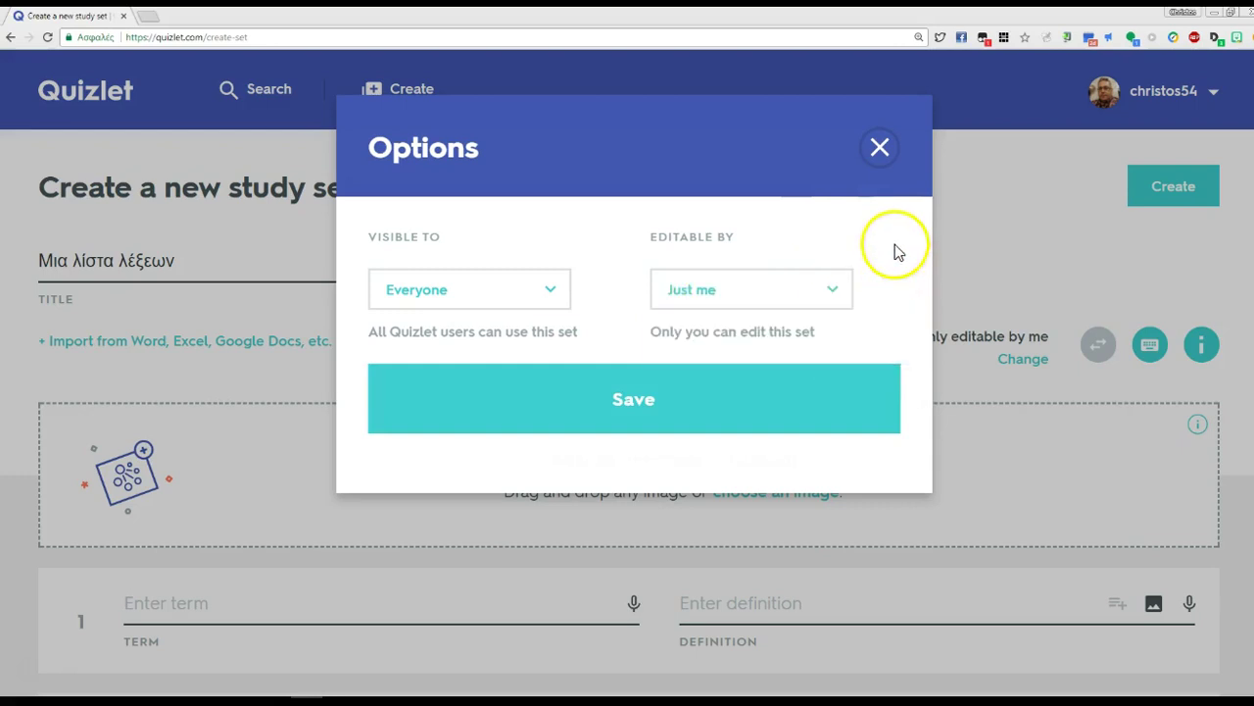
click(879, 146)
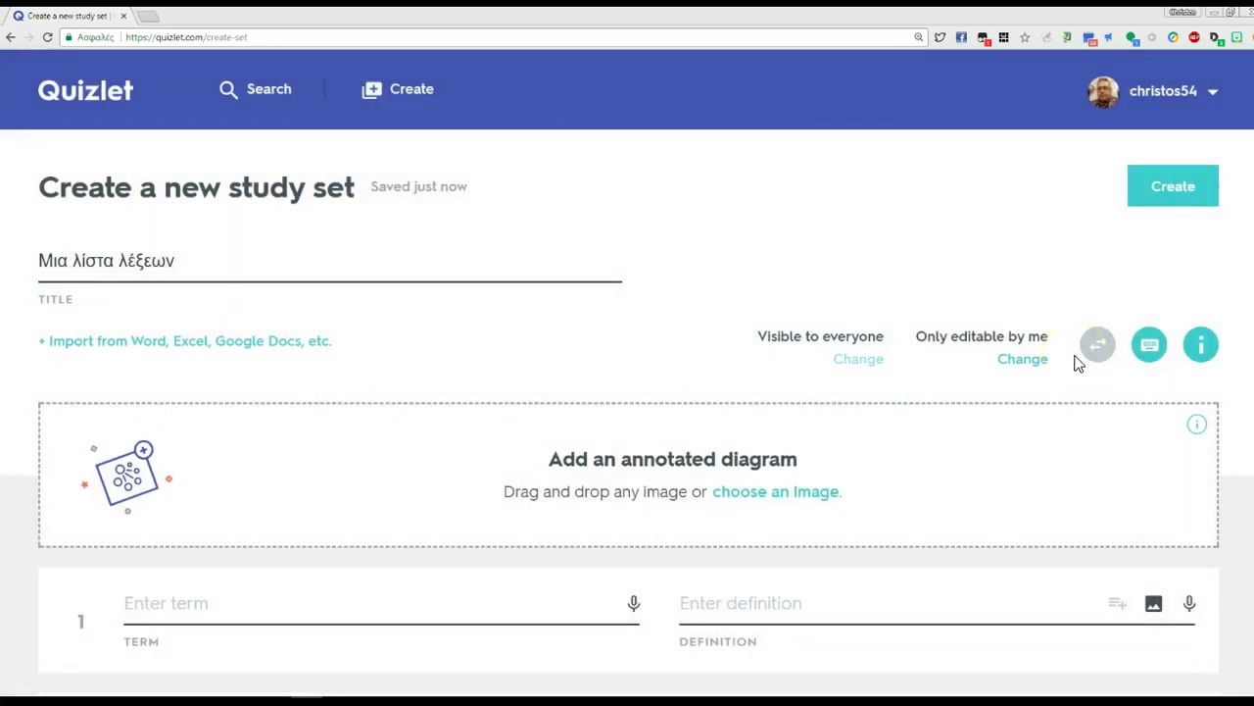
Look over the annotated diagram area and the empty term and definition rows of the new set.
scroll(587, 397, down, 1)
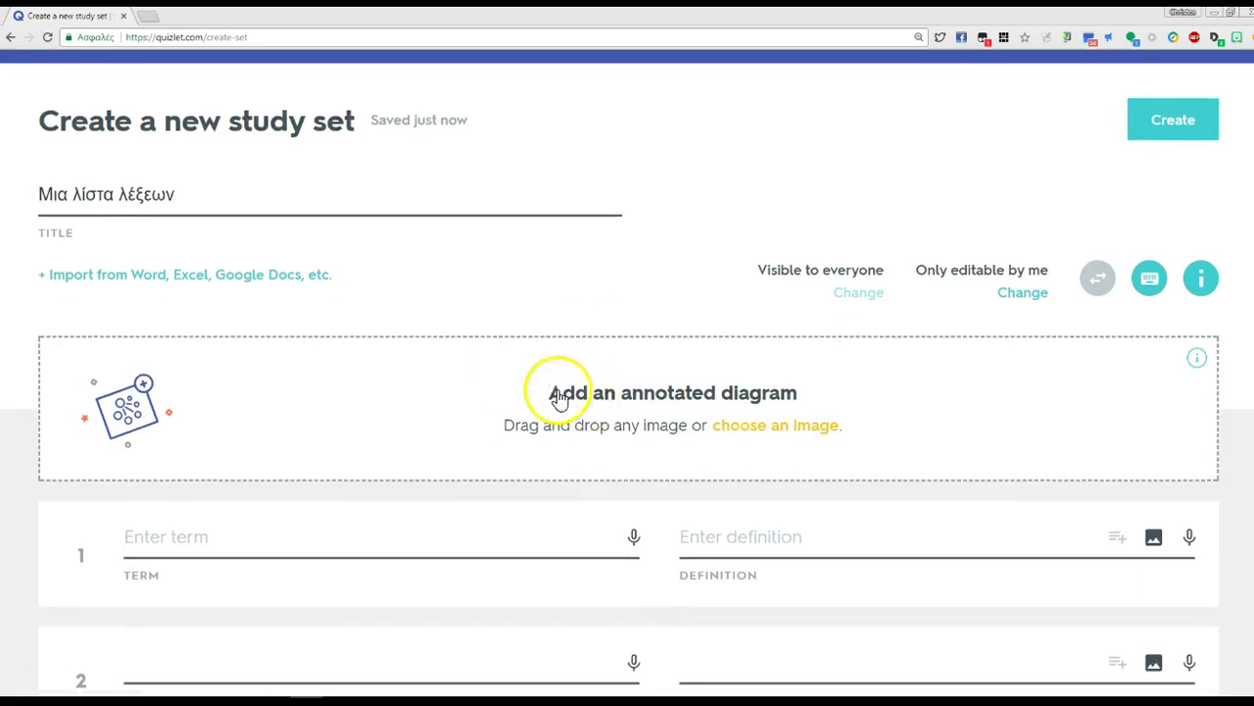
scroll(457, 323, down, 1)
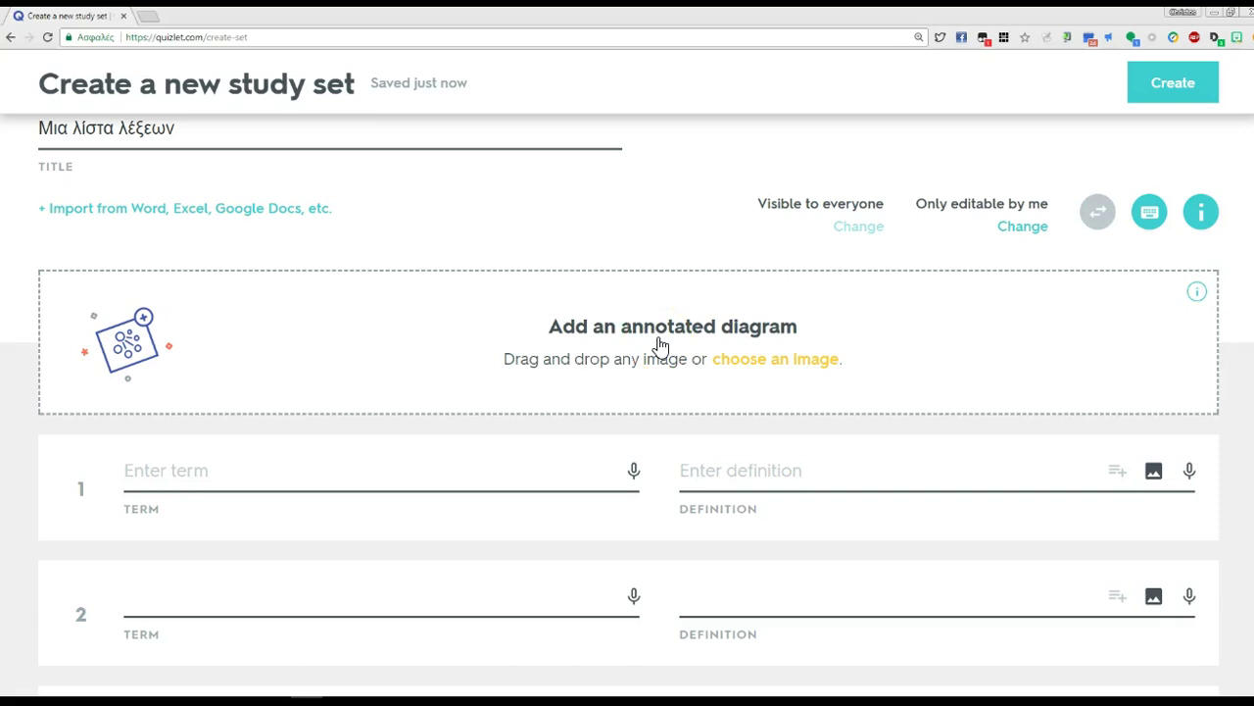
scroll(663, 340, down, 1)
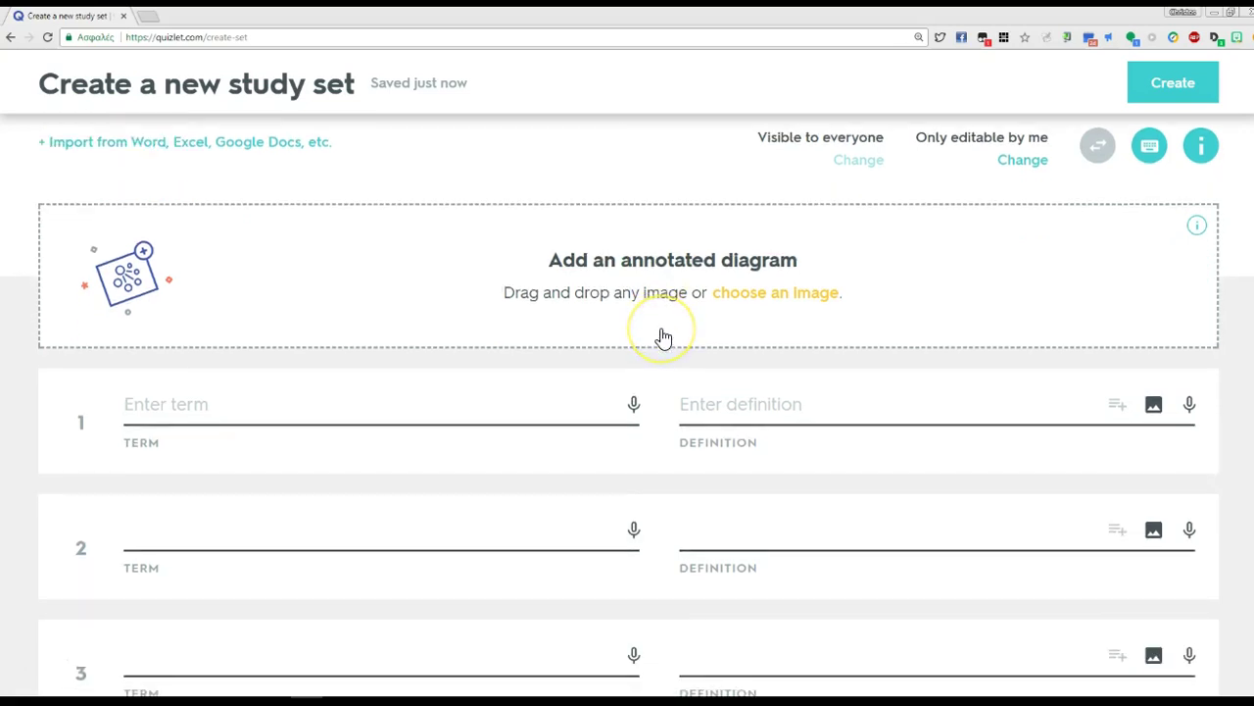
scroll(495, 386, down, 2)
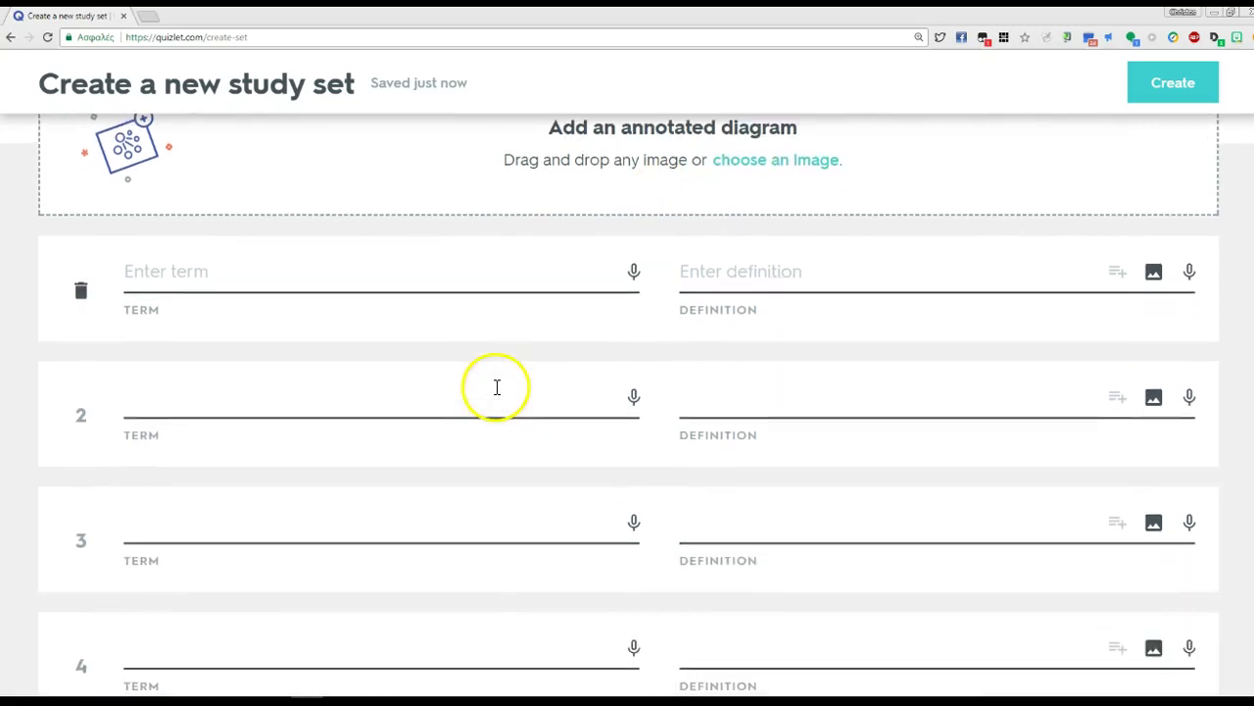
Enter "bag" as the first card's term and "τσάντα" as its definition.
click(222, 277)
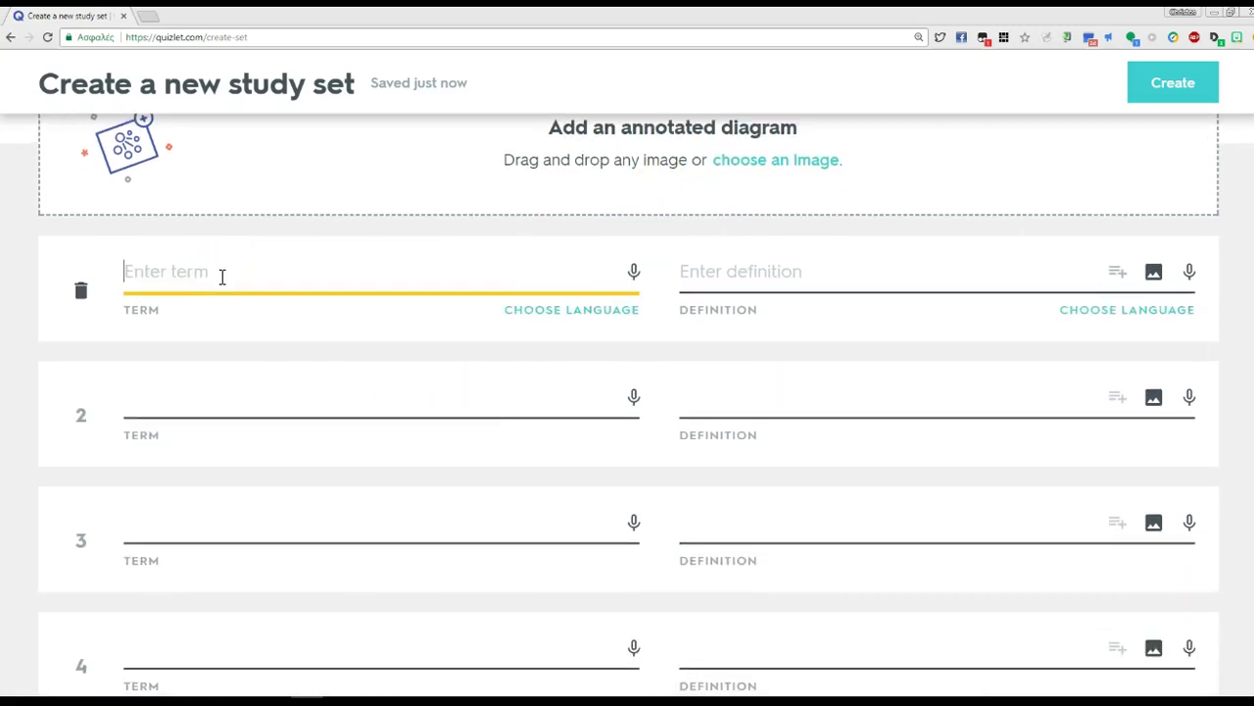
key(Tab)
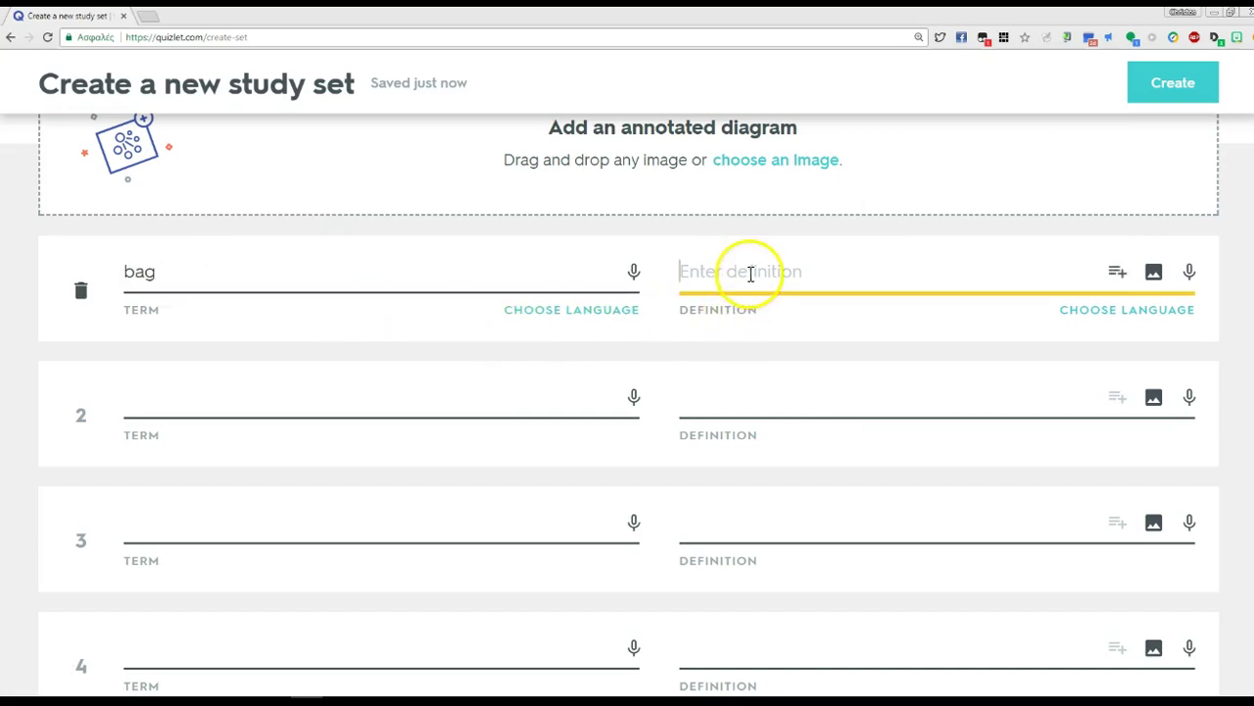
text(T)
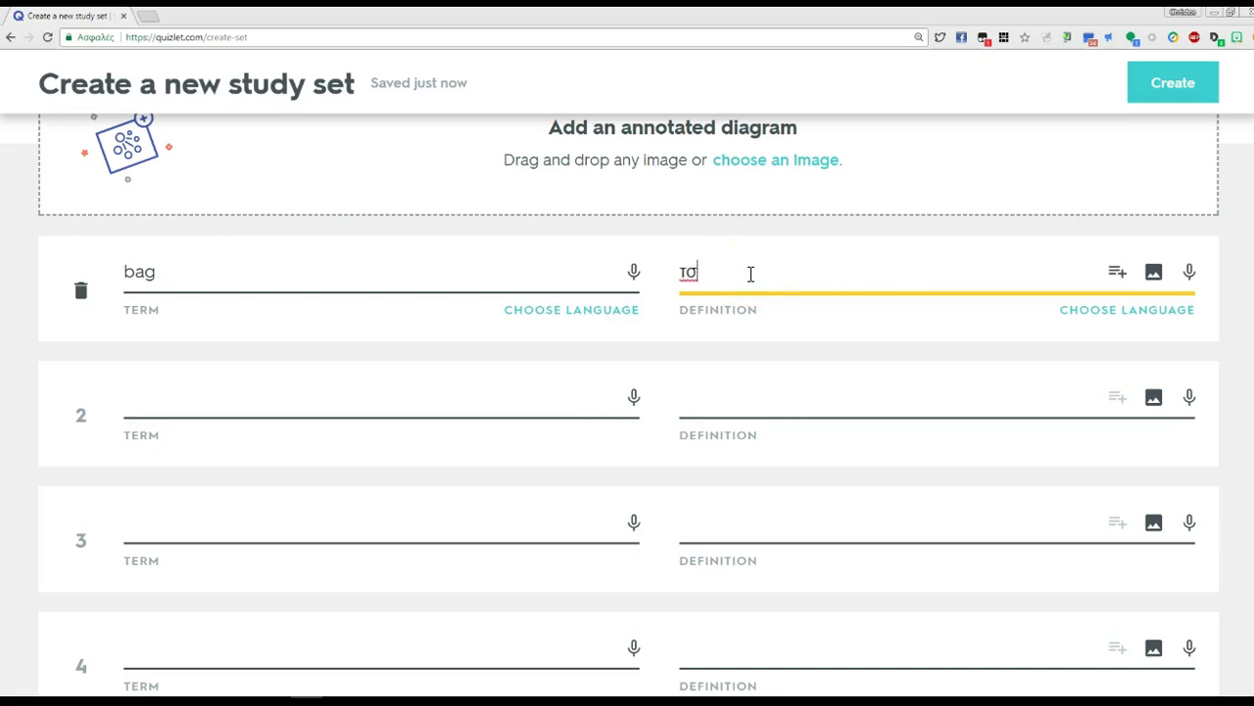
key(Tab)
Set the term language to English and the definition language to Greek.
click(353, 268)
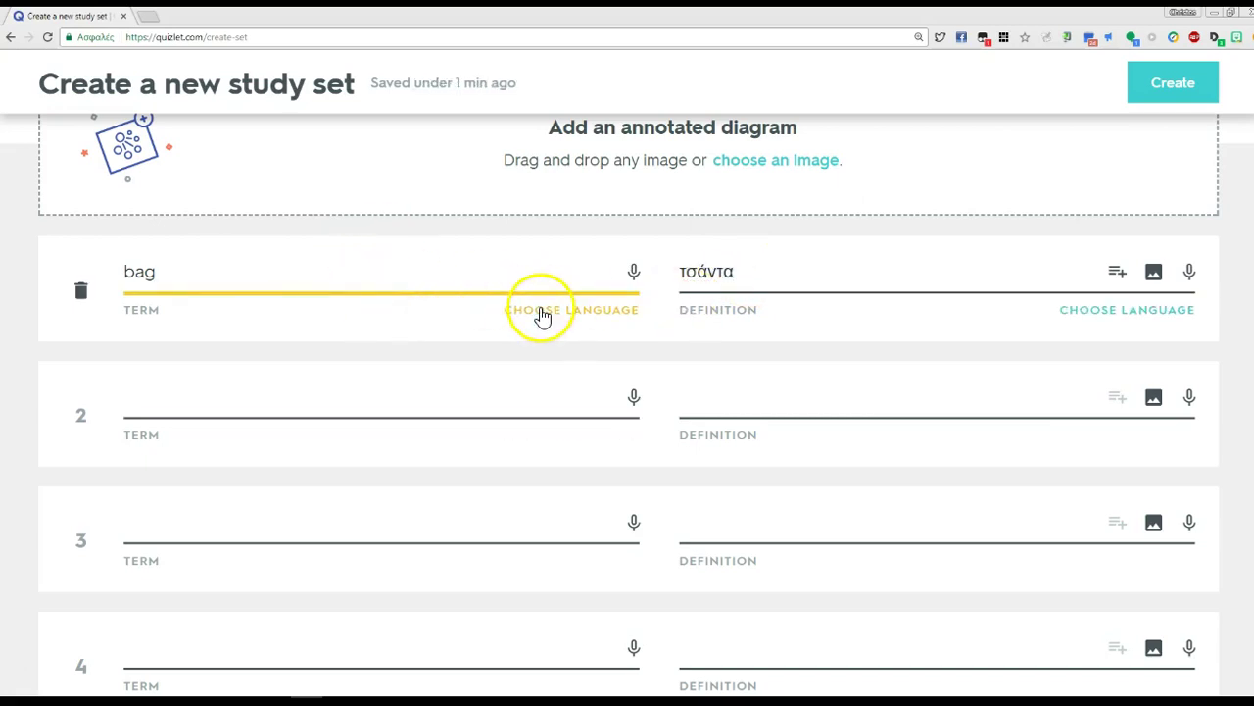
click(542, 315)
scroll(476, 500, up, 5)
scroll(504, 428, up, 1)
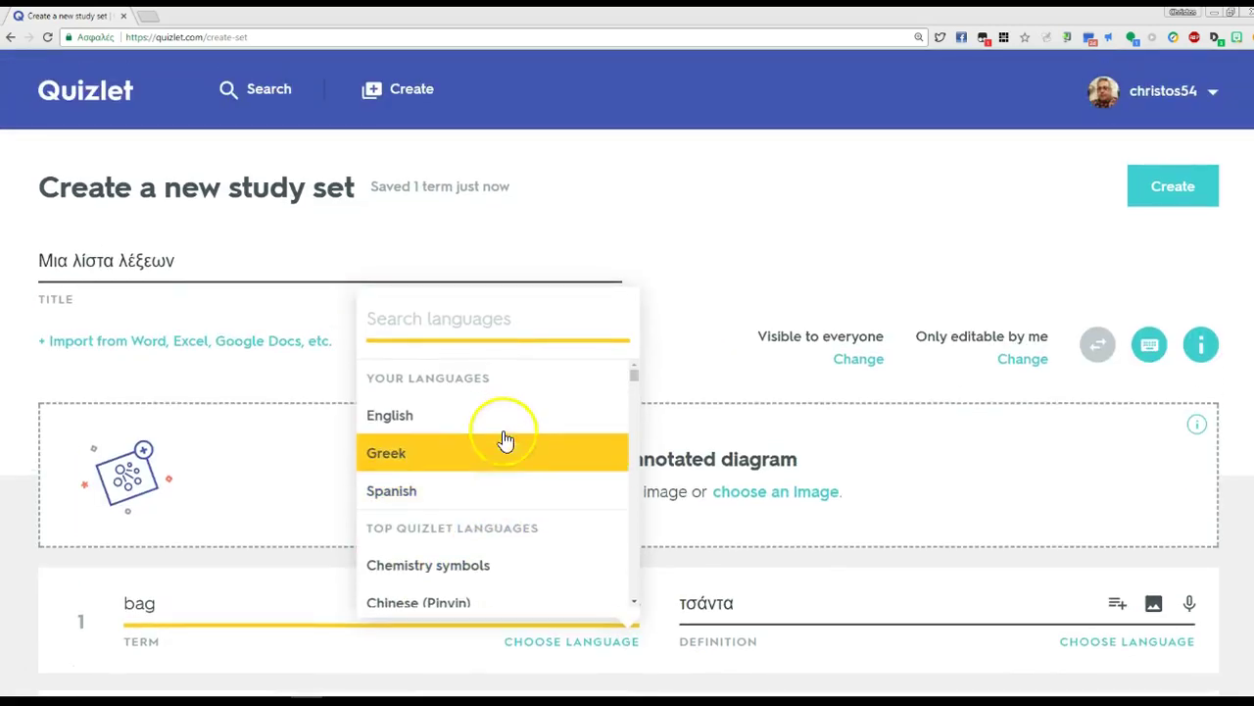
click(497, 425)
scroll(764, 502, down, 2)
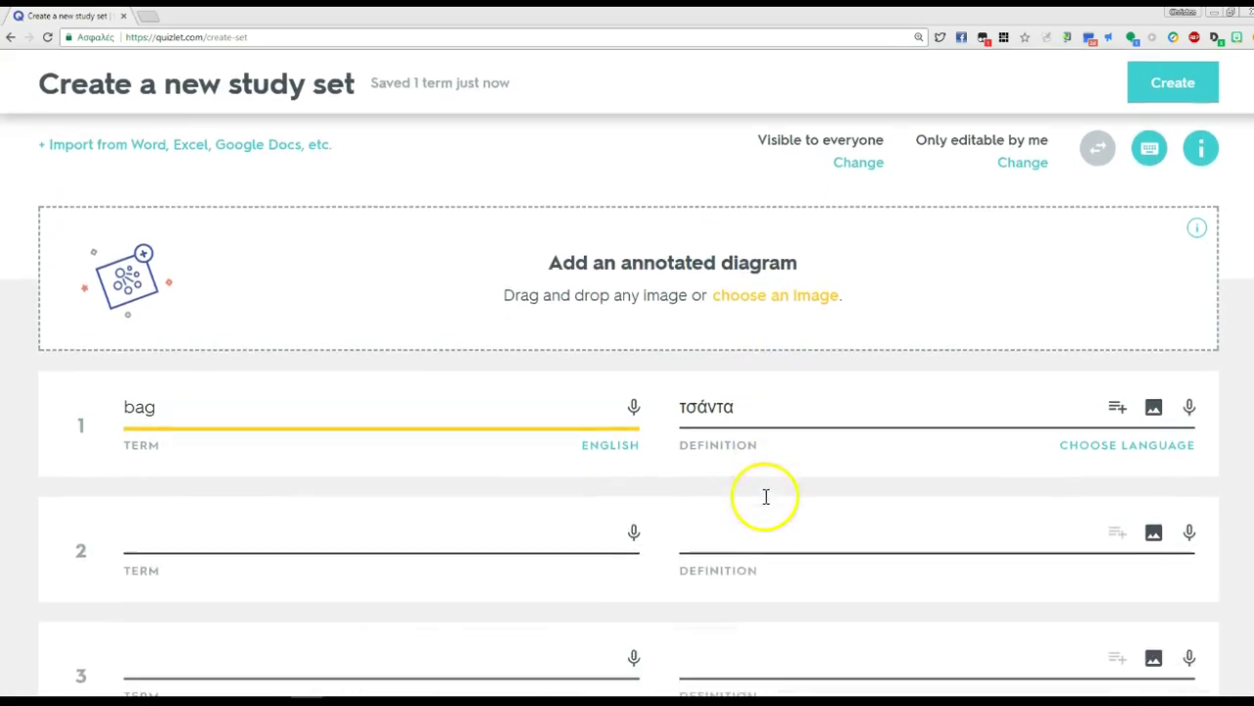
click(1128, 449)
scroll(1050, 246, up, 1)
click(1003, 182)
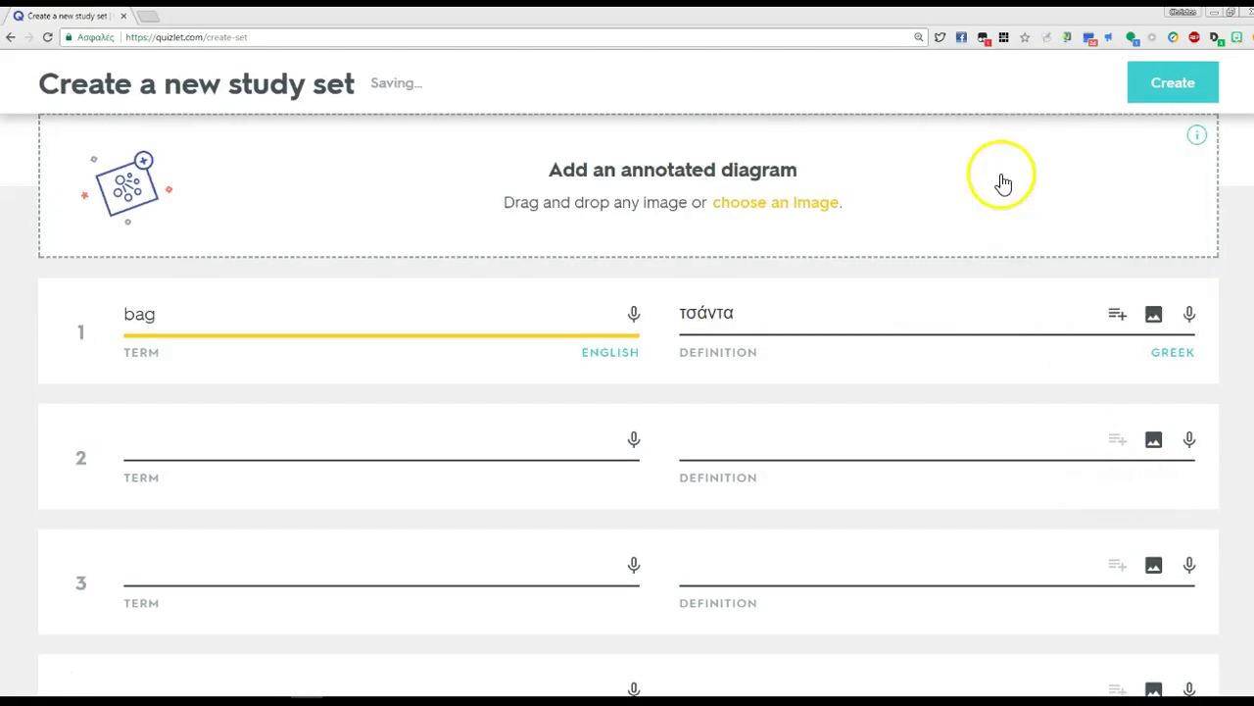
Add the yellow backpack image from the suggested pictures to the "bag" card.
click(735, 381)
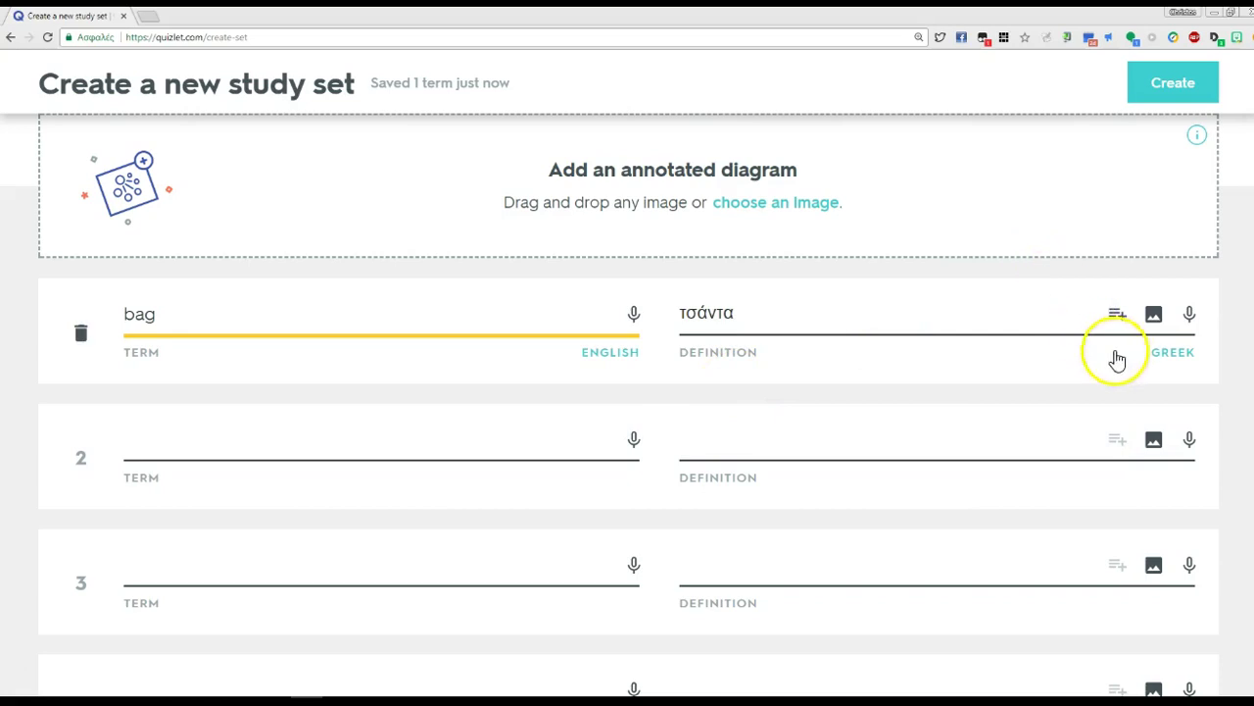
click(1156, 318)
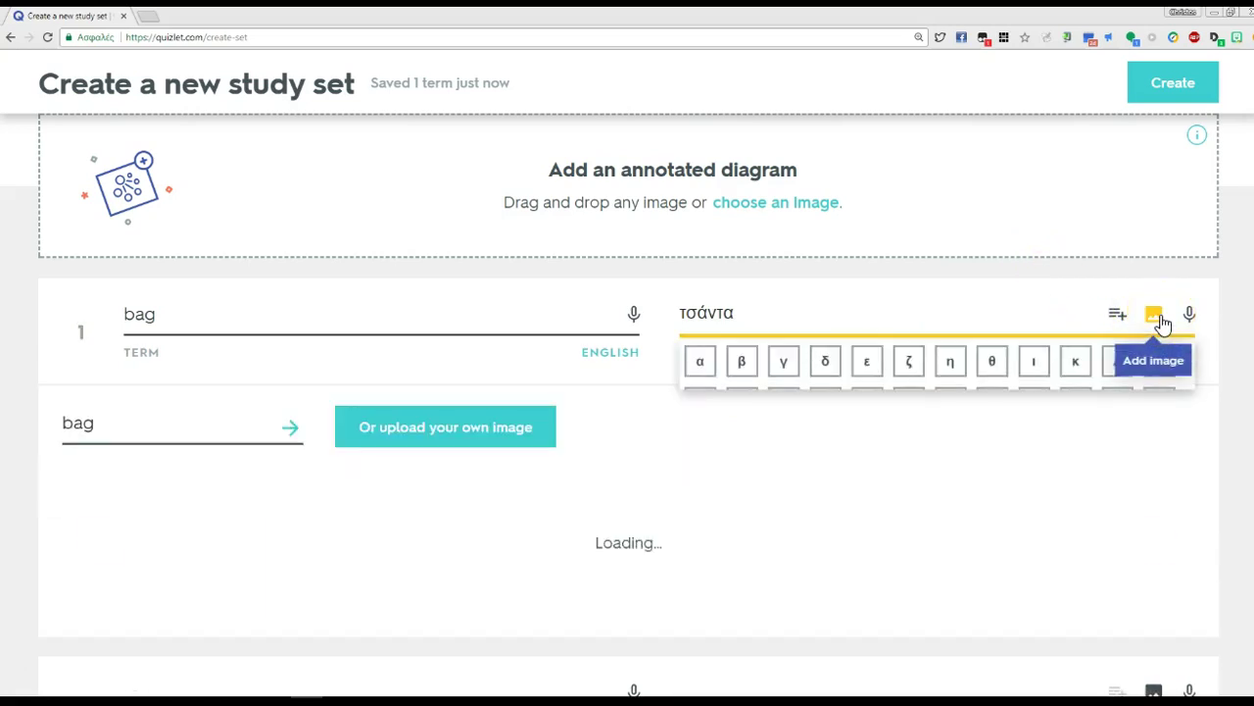
click(294, 537)
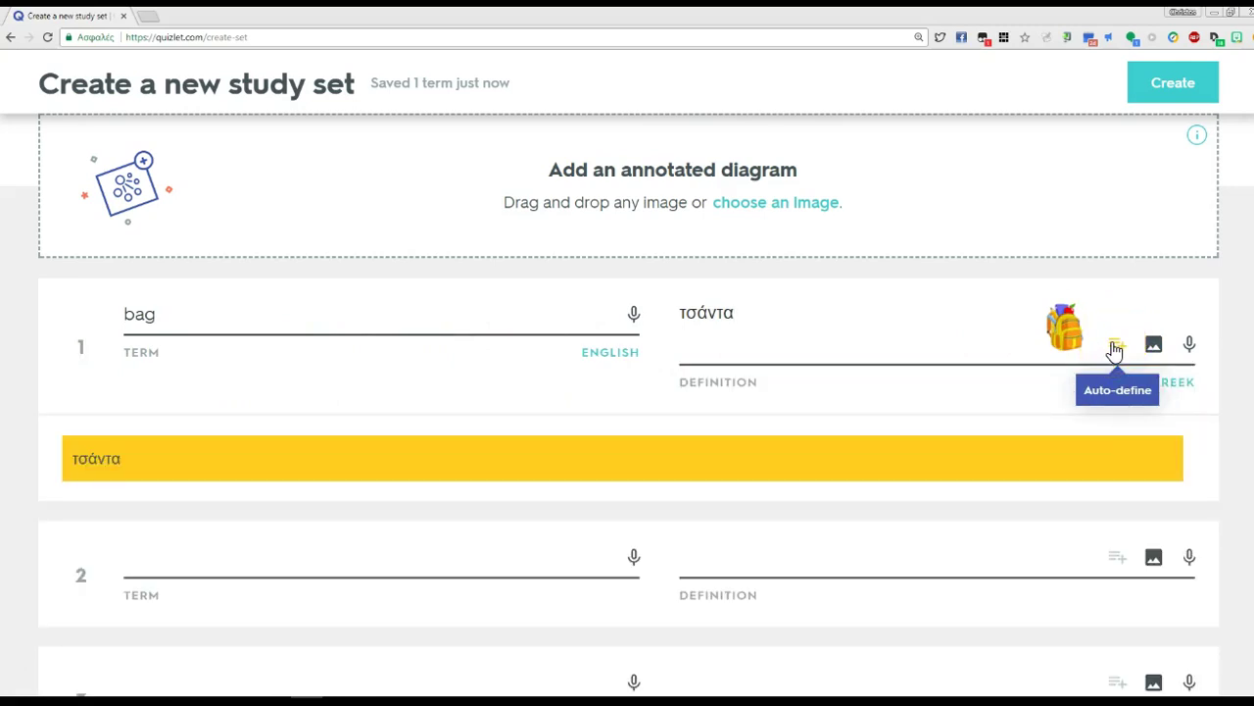
Try the auto-define suggestion "τσάντα" on the "bag" card, and delete the duplicated definition line.
click(134, 461)
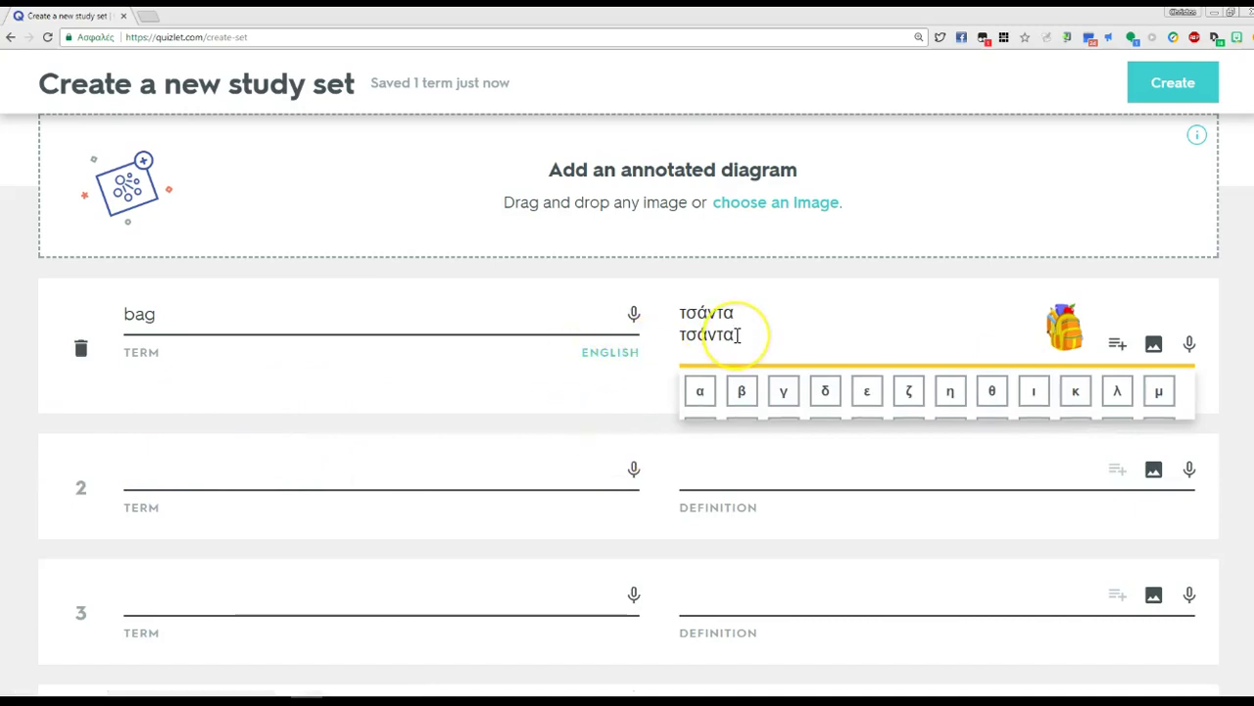
key(BackSpace)
key(BackSpace)
key(BackSpace)
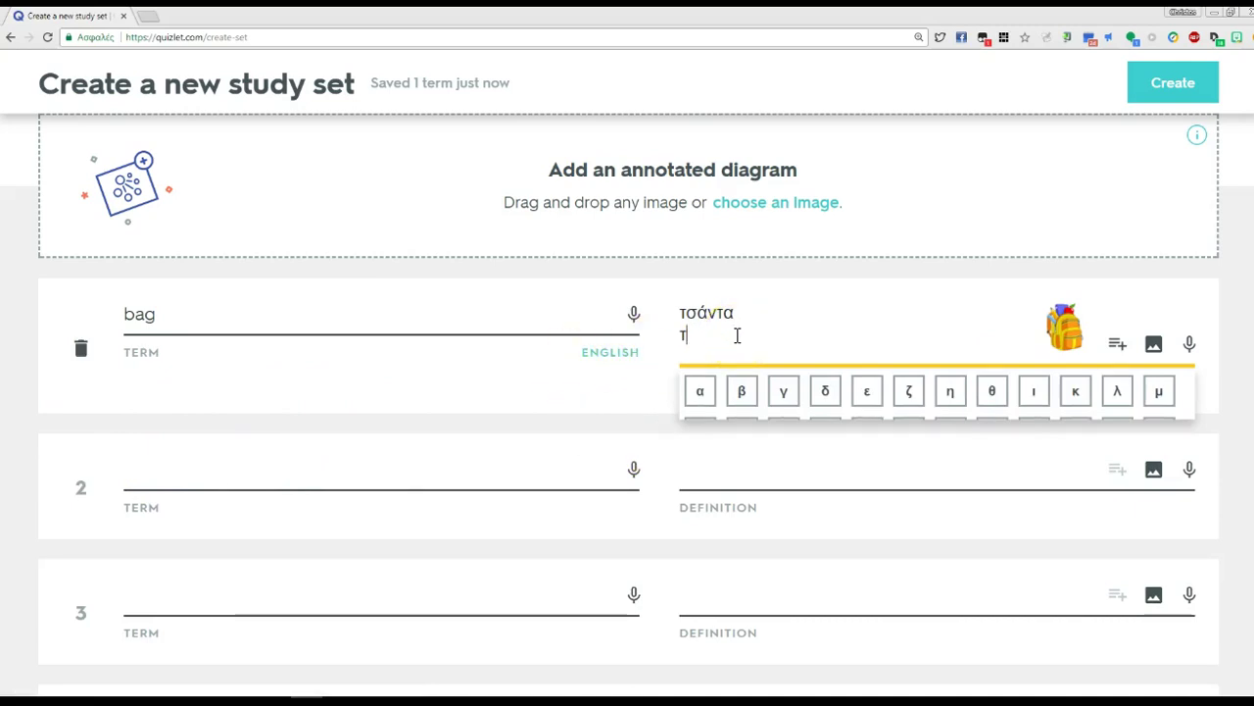
key(BackSpace)
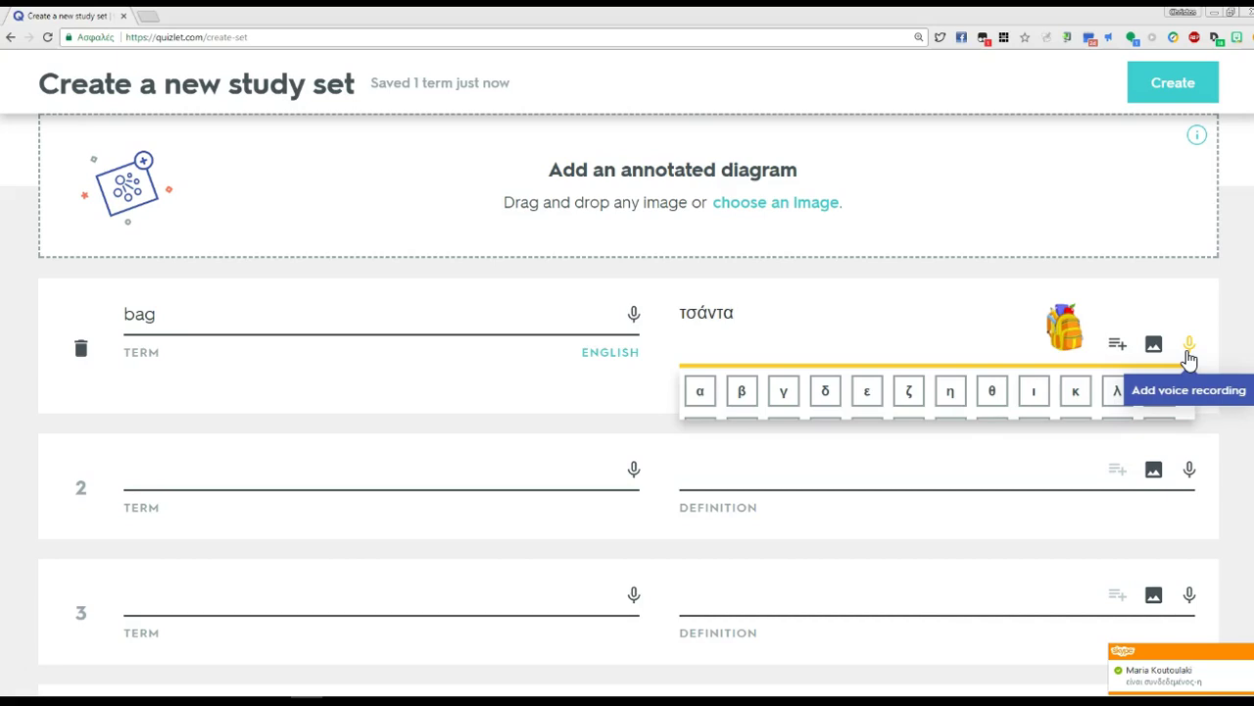
click(951, 289)
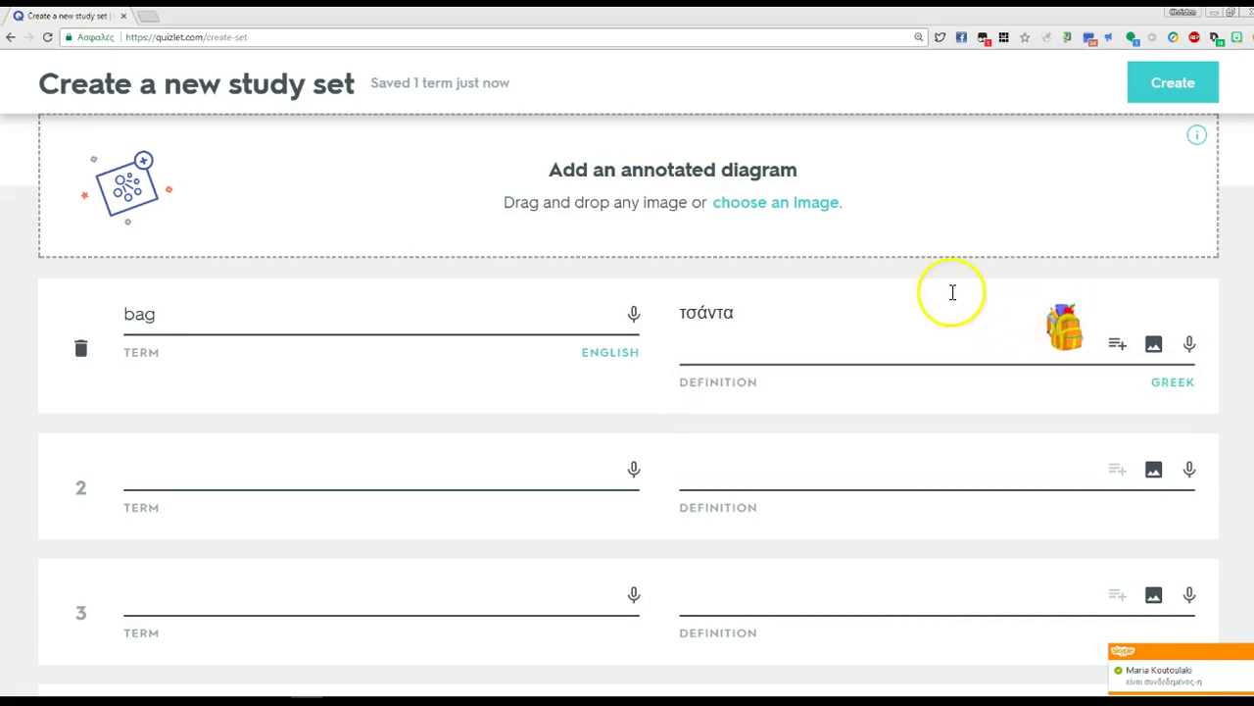
Enter "table" as the second card's term, clearing the mistyped Greek letters first.
click(345, 483)
text(τα)
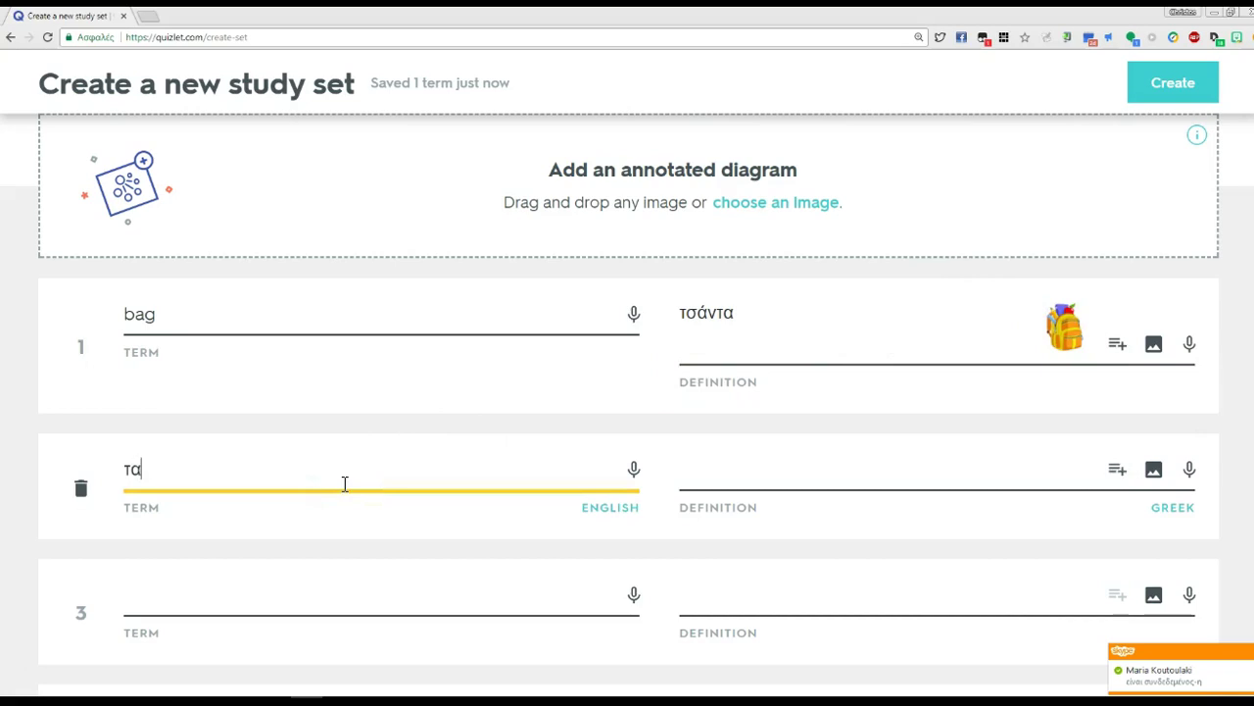
key(BackSpace)
key(BackSpace)
text(table)
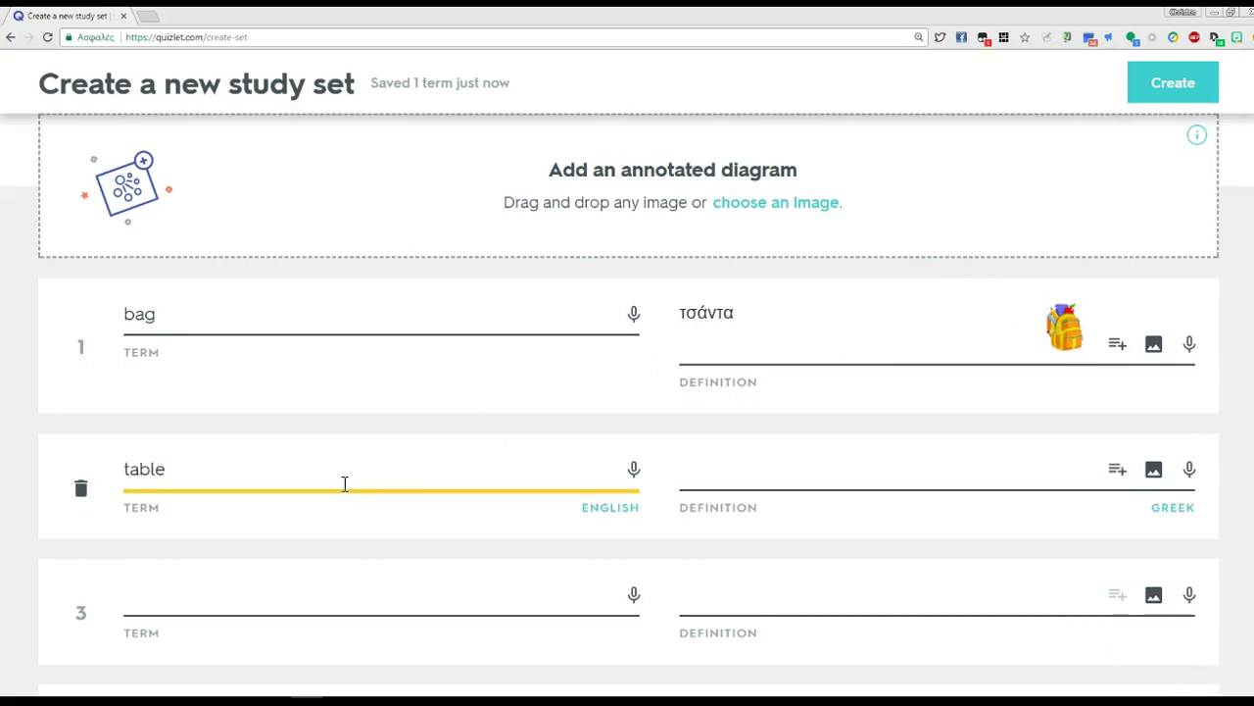
key(Tab)
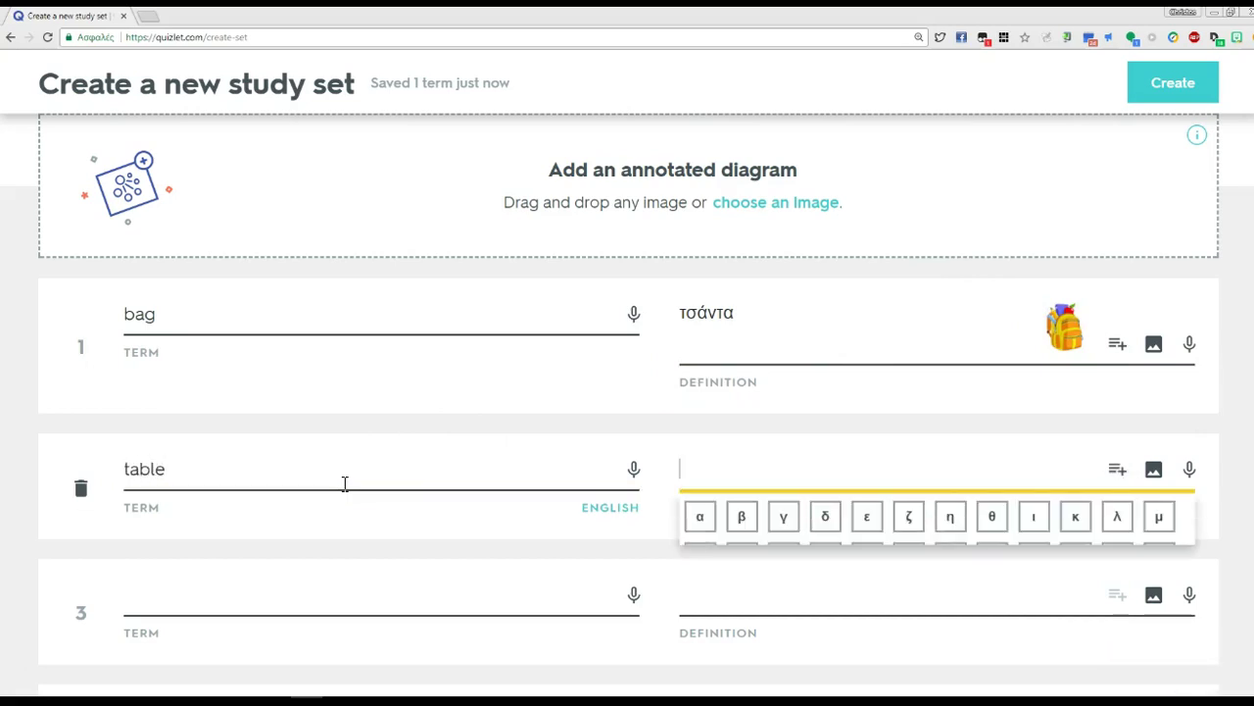
Define "table" with the auto-define suggestion "τραπέζι" and add the plain wooden table image.
click(1115, 474)
scroll(823, 484, down, 2)
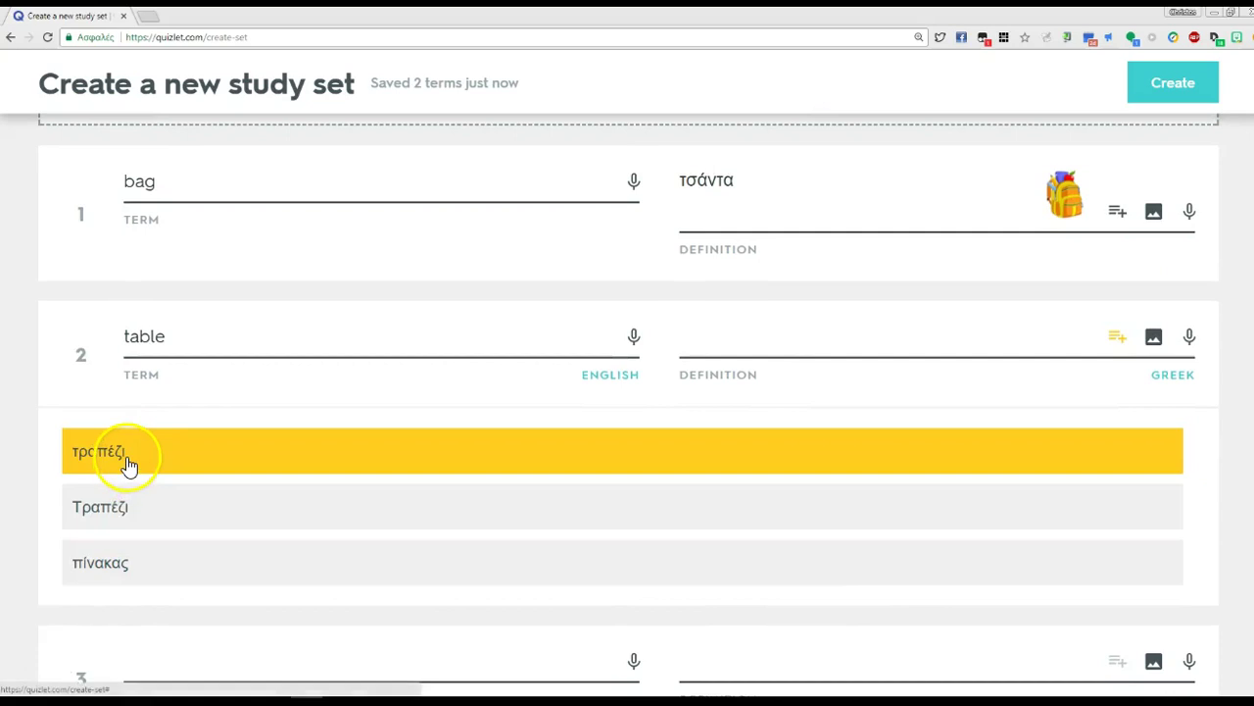
click(128, 461)
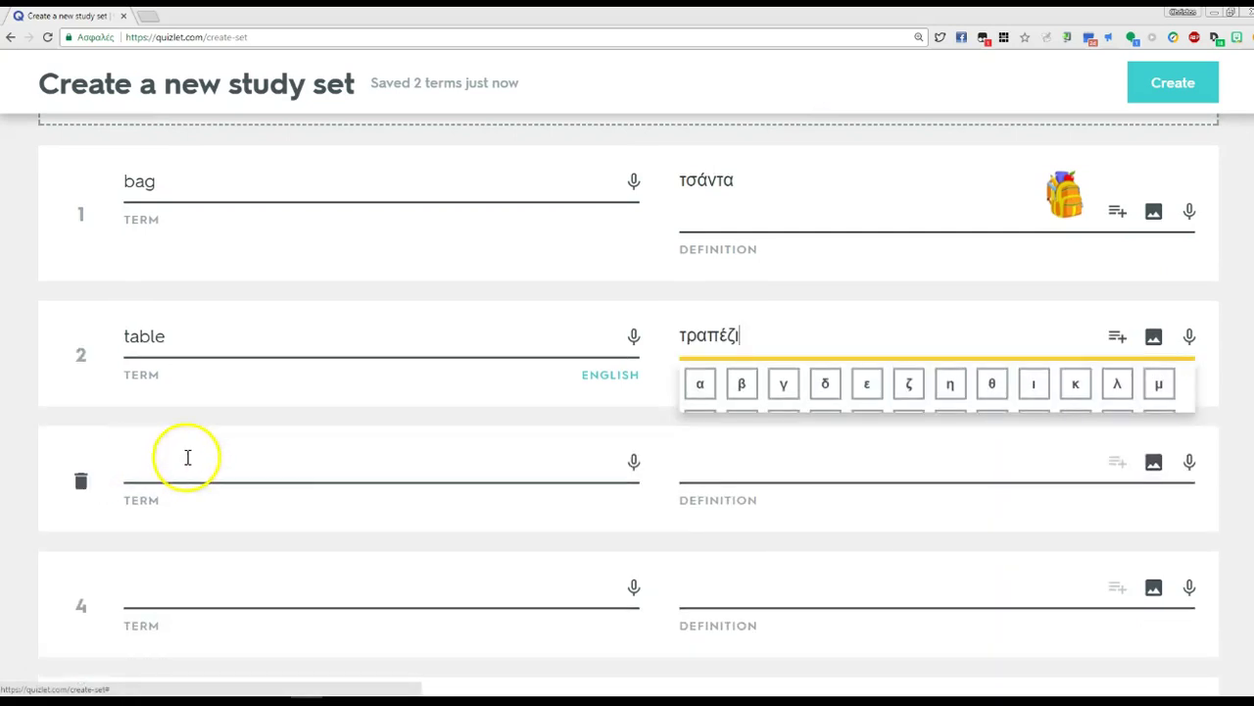
click(1151, 338)
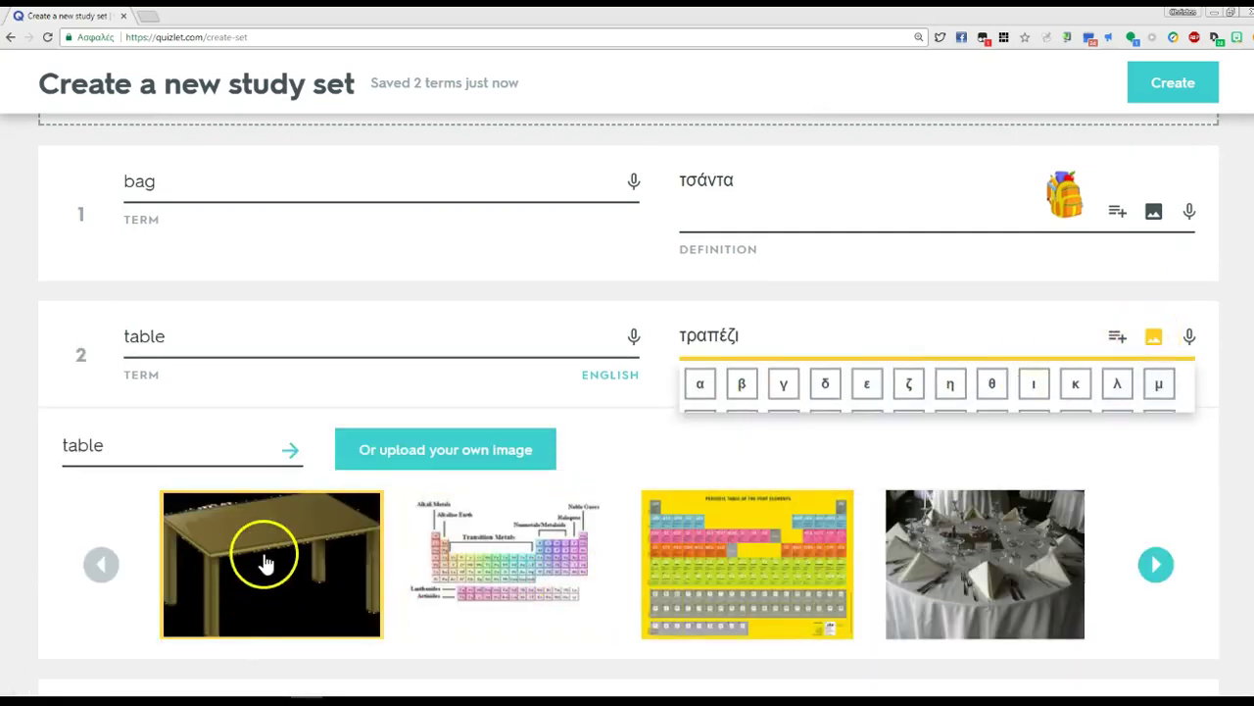
click(265, 561)
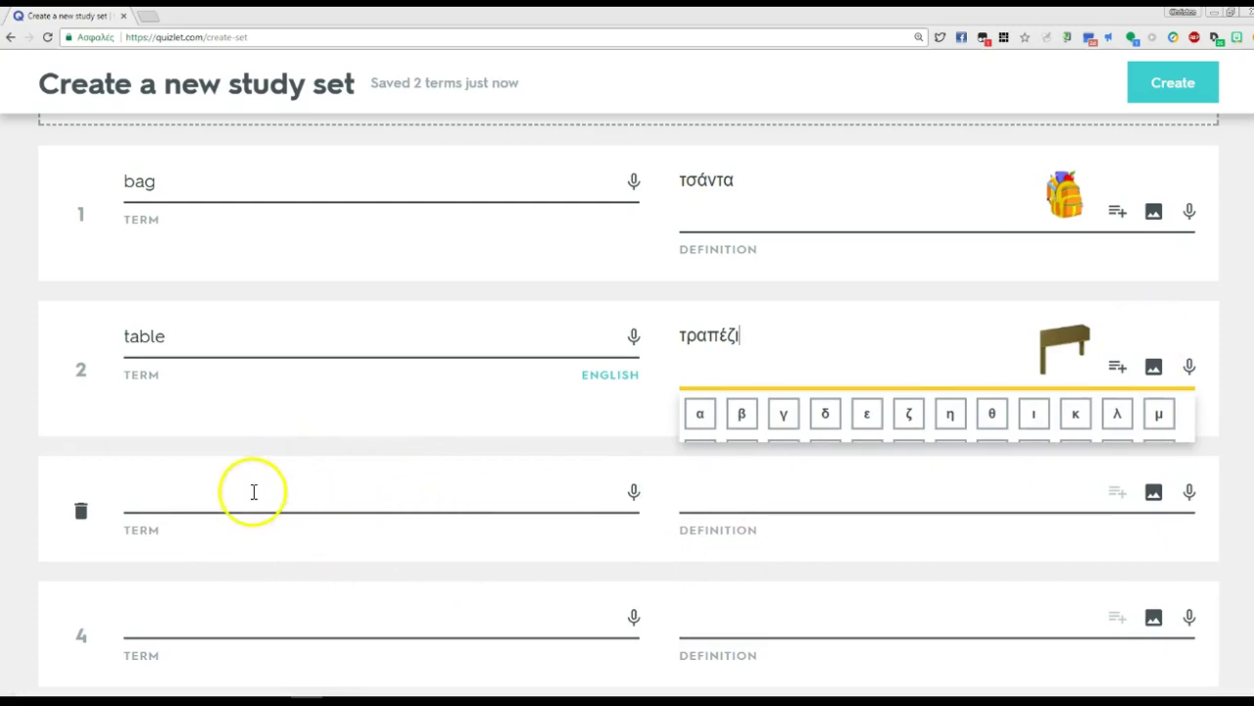
Fill the third card with the term "chair", the definition "καρέκλα" and a suggested chair image.
click(254, 492)
text(cha)
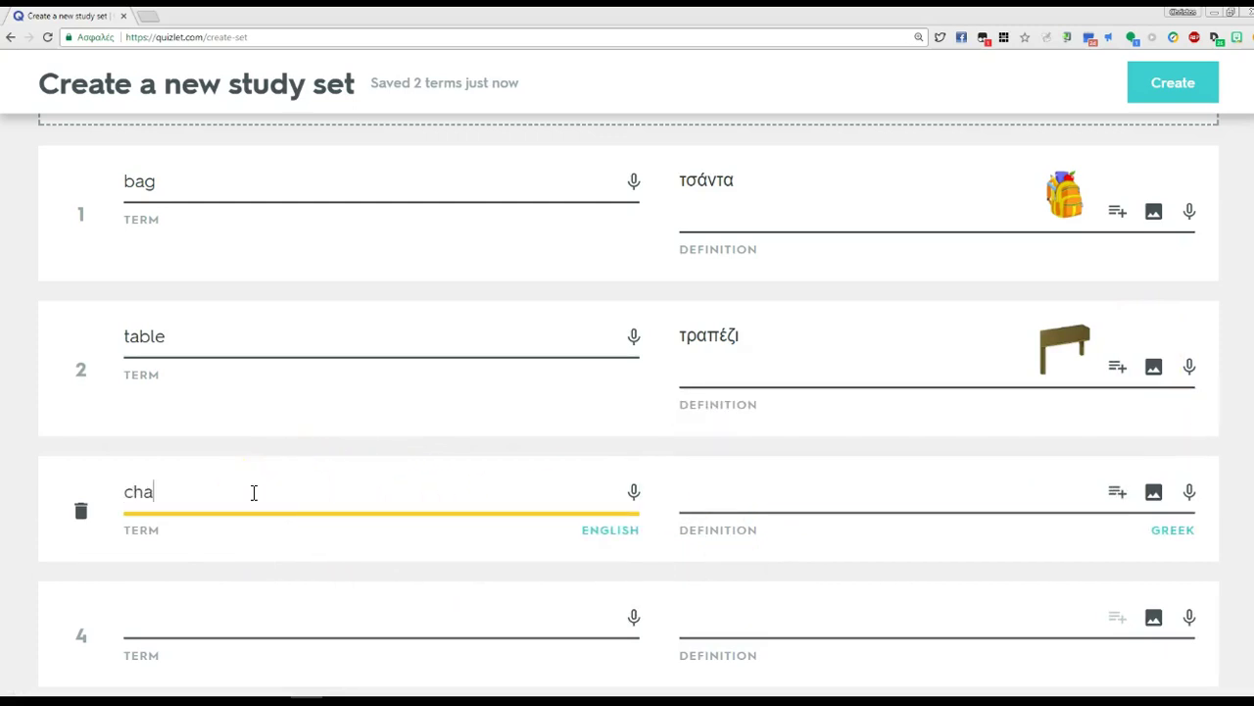
text(ir)
key(Tab)
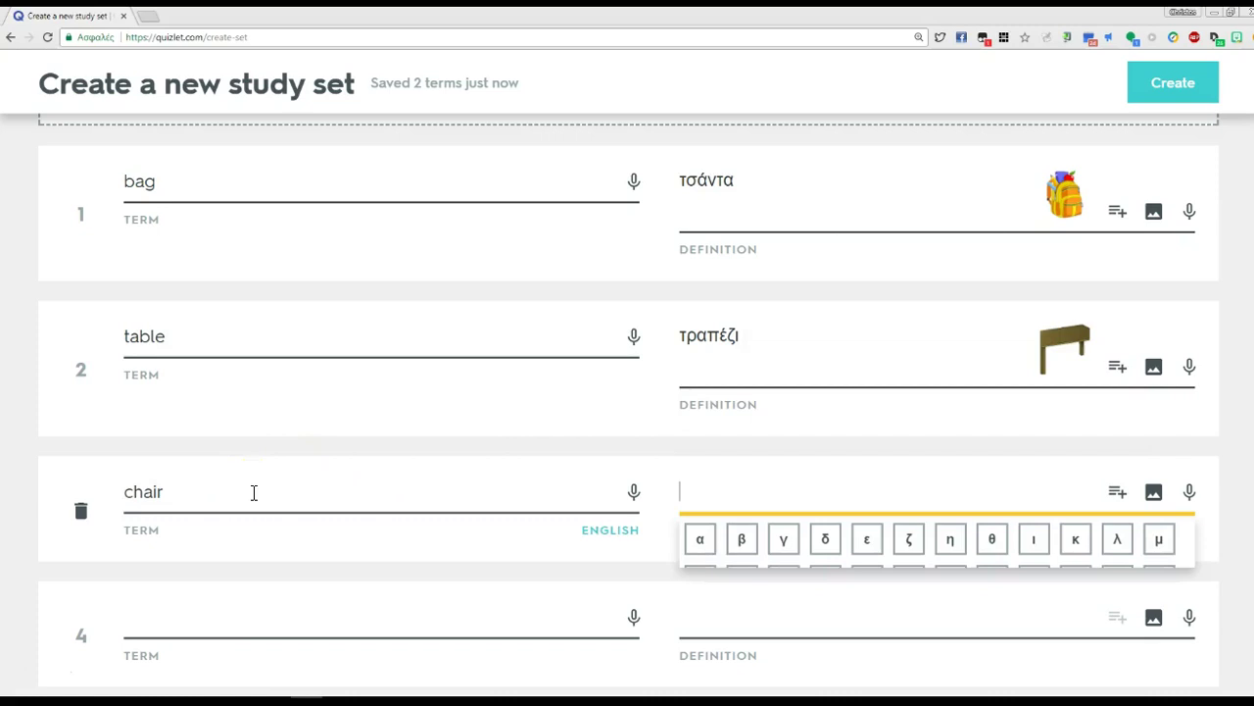
text(καρ΄ε)
key(BackSpace)
text(έκλα)
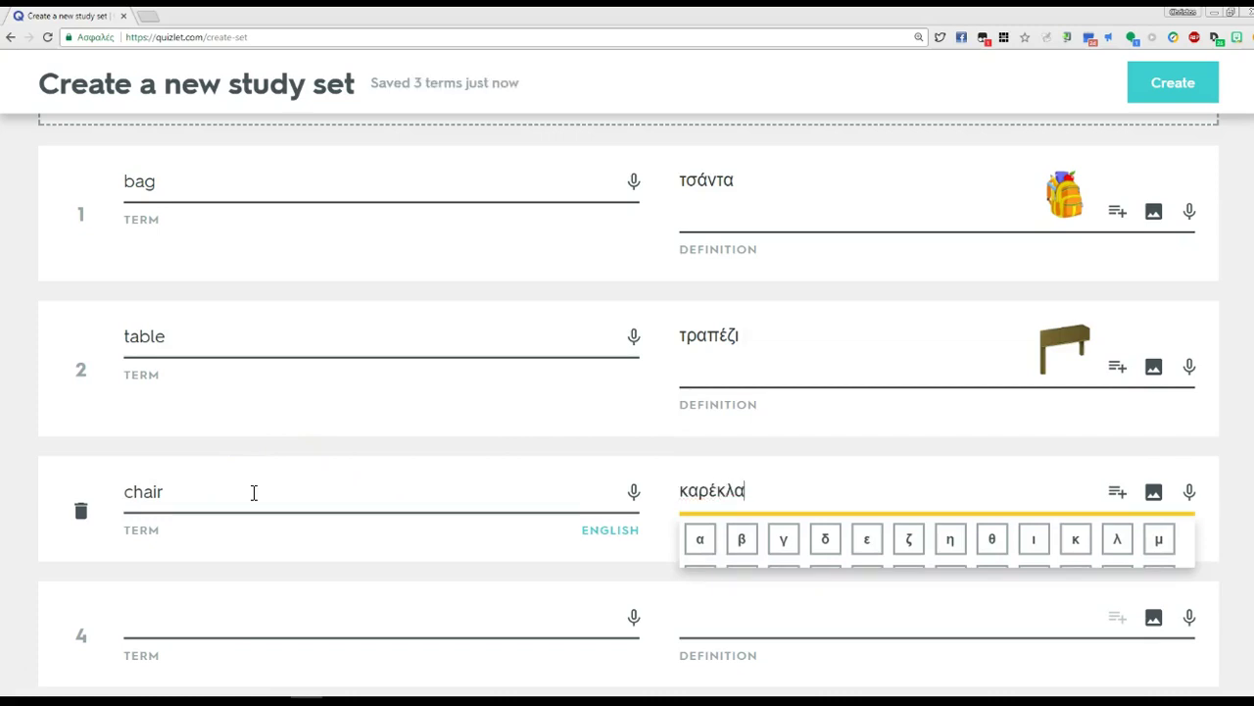
click(1154, 493)
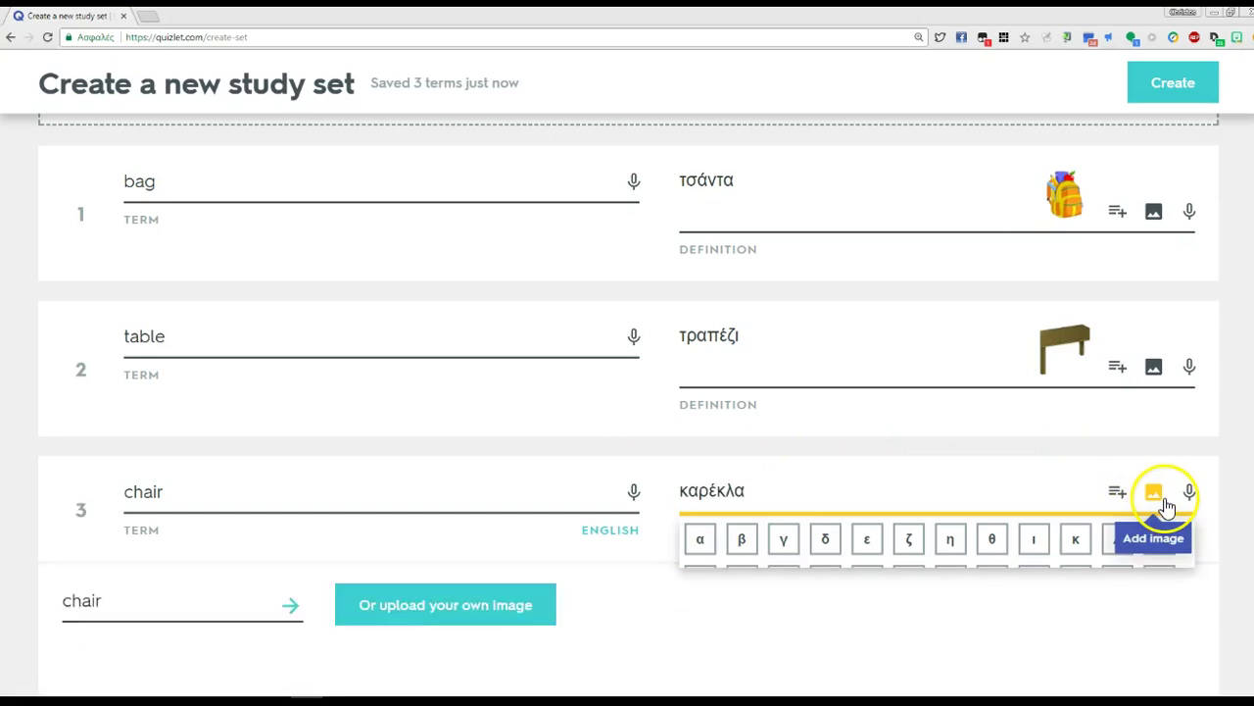
click(272, 495)
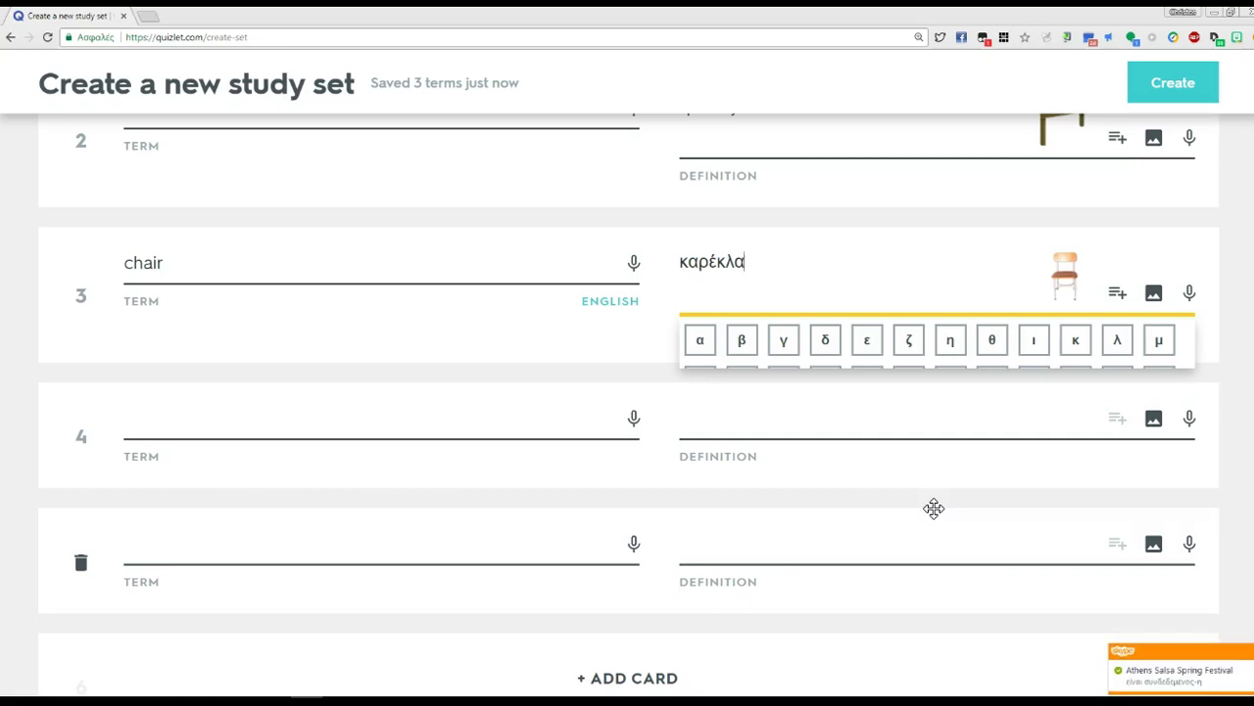
Create the study set and close the sharing dialog without sharing the set.
scroll(933, 508, down, 3)
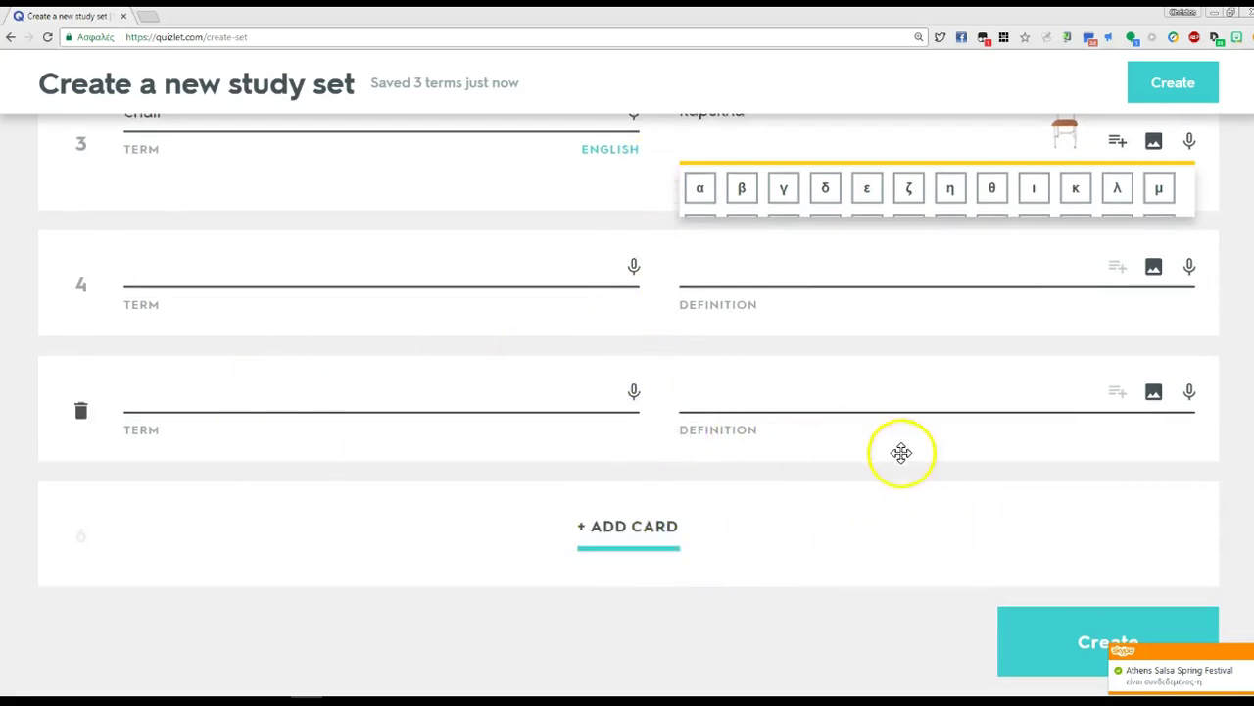
click(1047, 646)
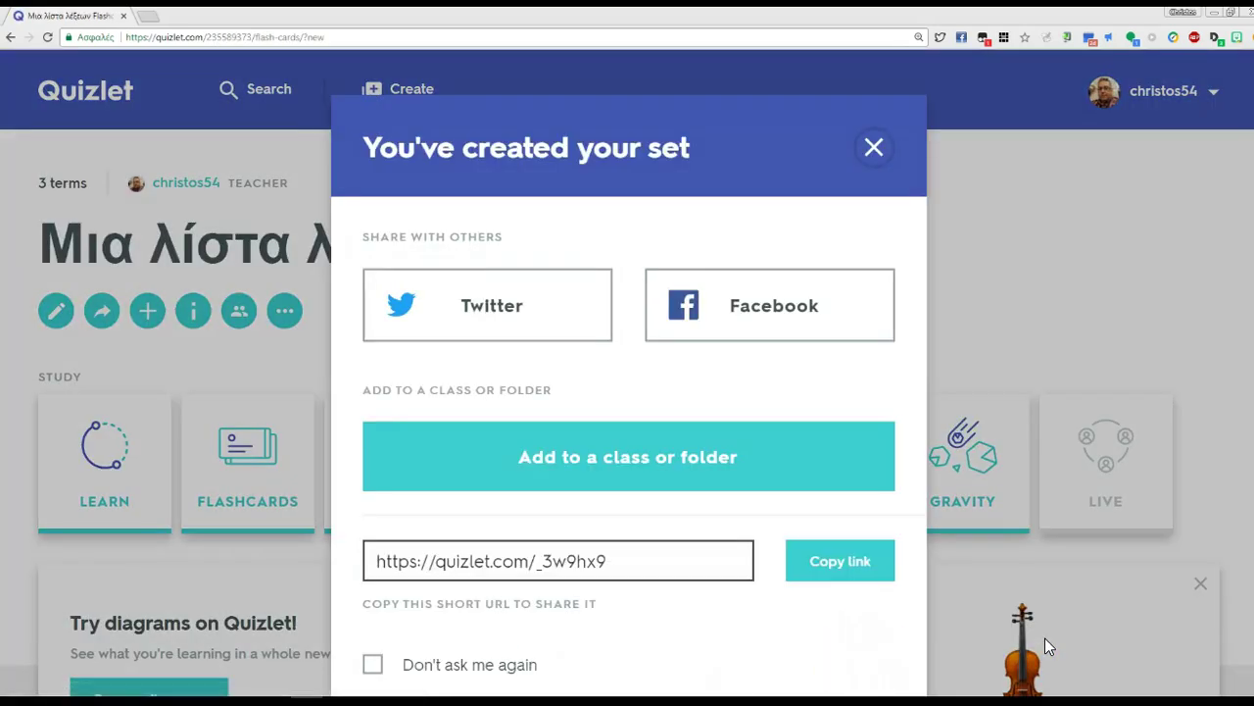
scroll(466, 309, down, 1)
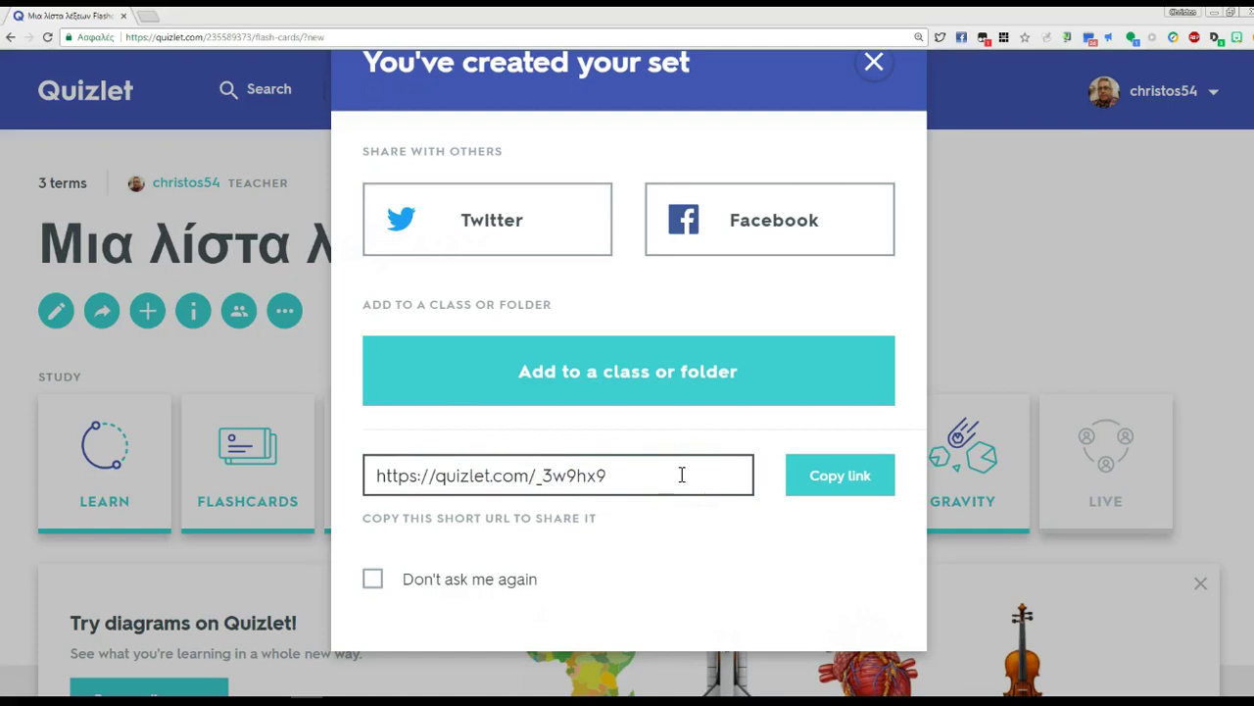
click(873, 64)
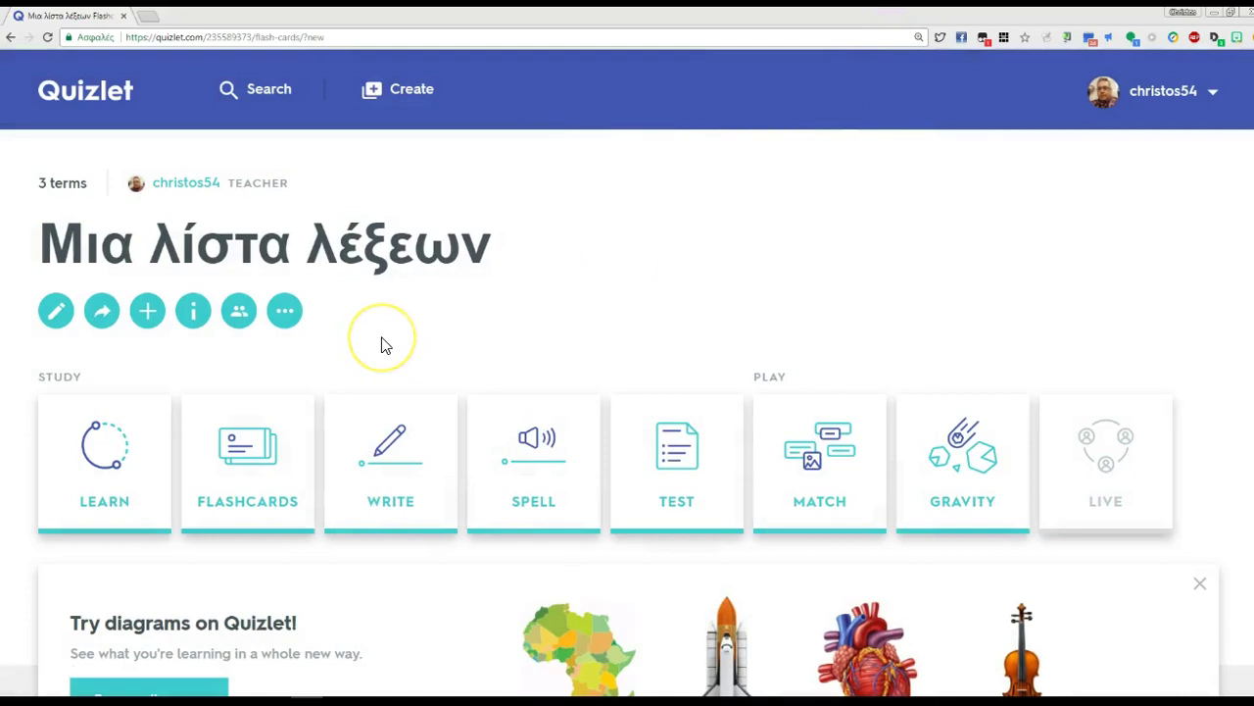
Open the class progress page of the new set and look over its study activity for the past two weeks.
scroll(384, 342, down, 1)
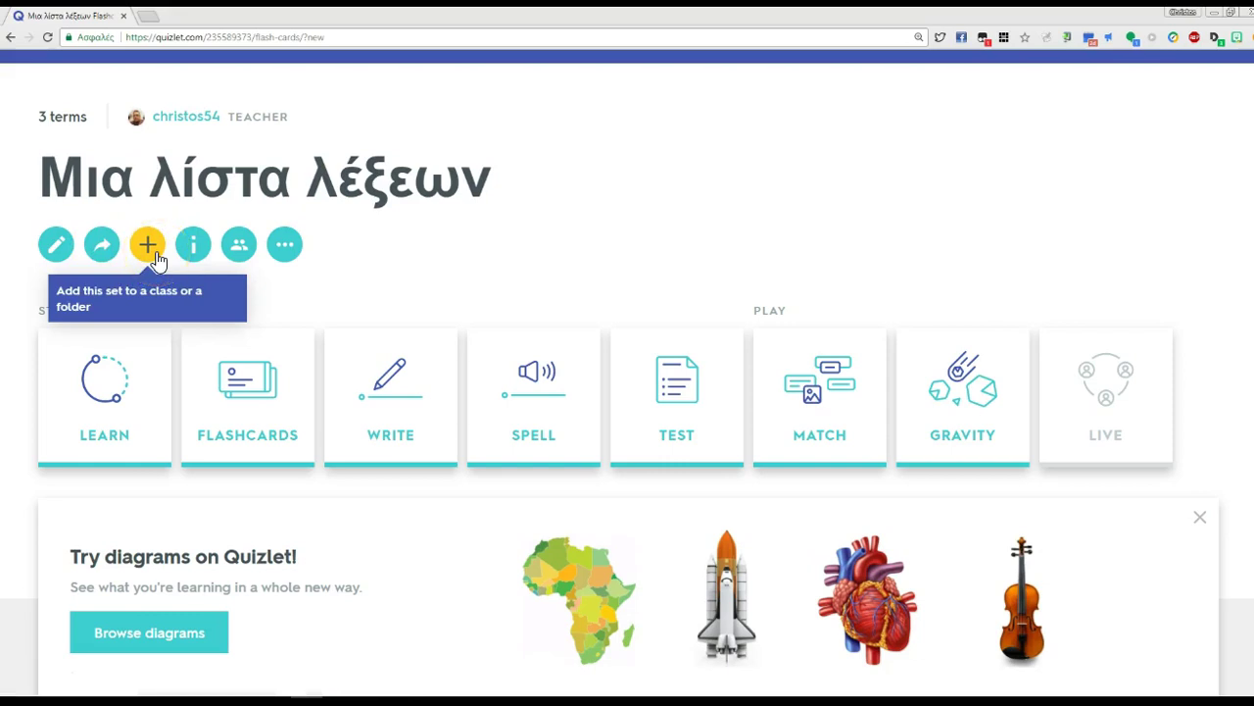
click(239, 247)
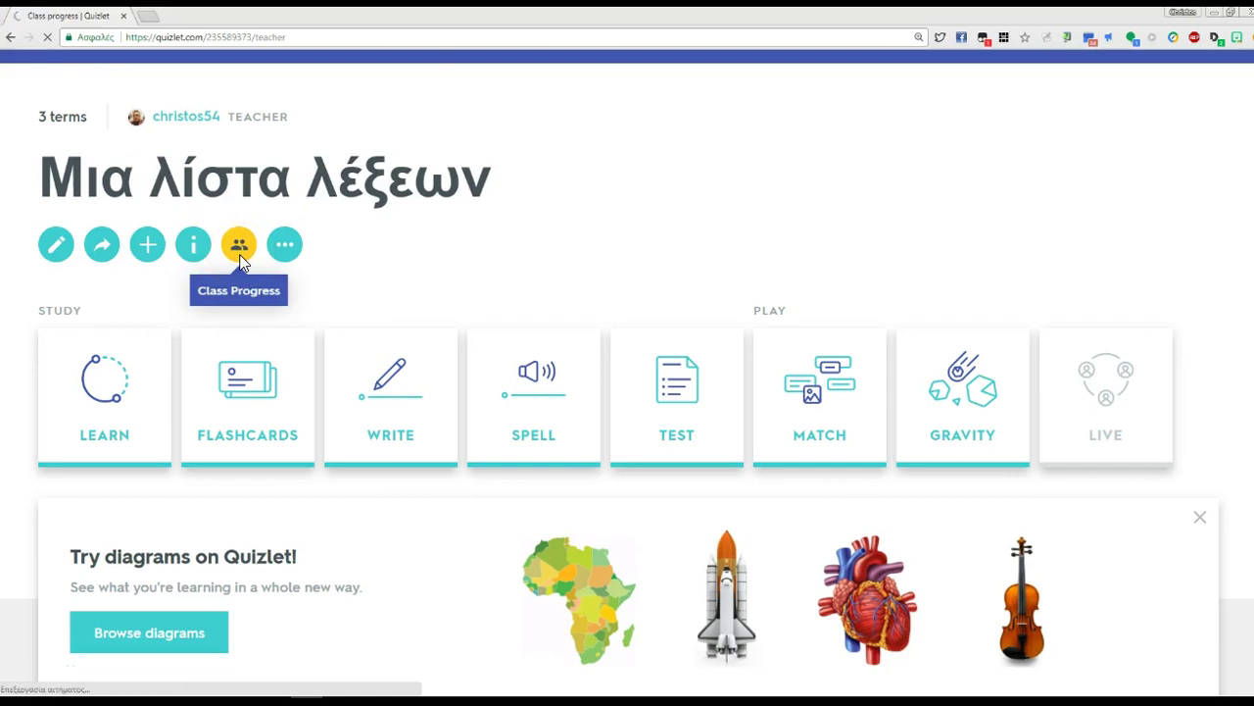
click(419, 368)
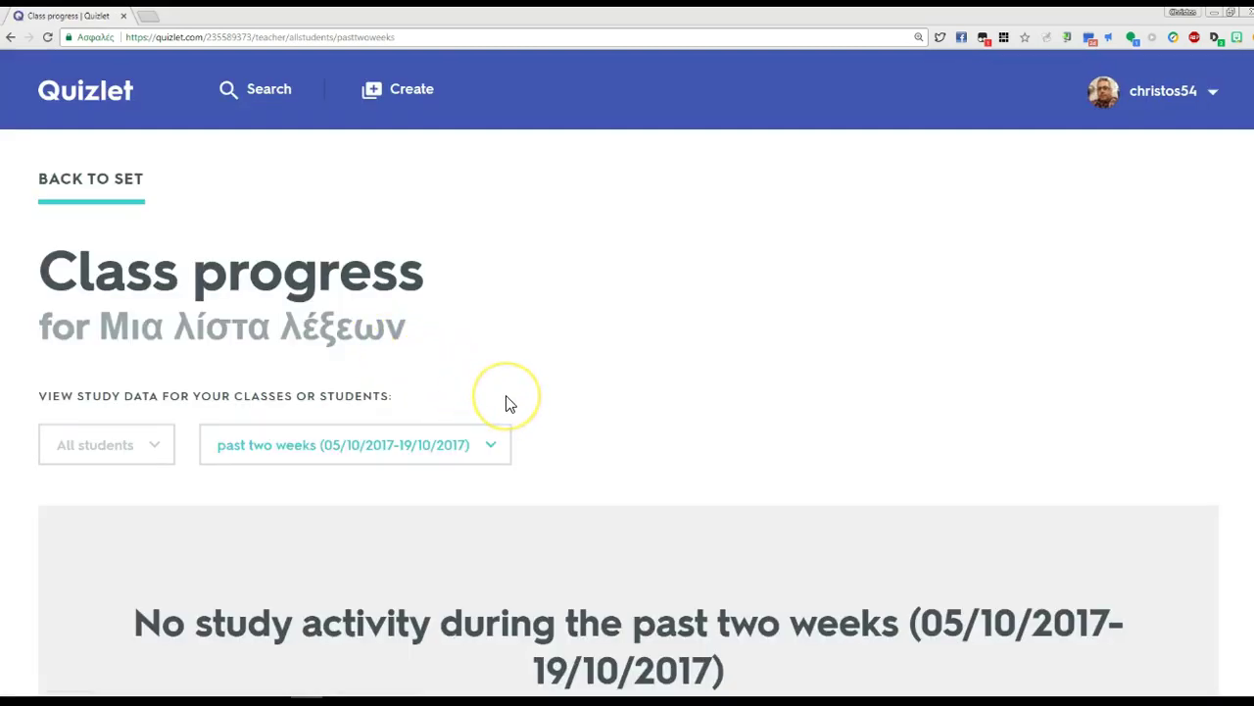
scroll(506, 394, down, 2)
scroll(506, 403, down, 4)
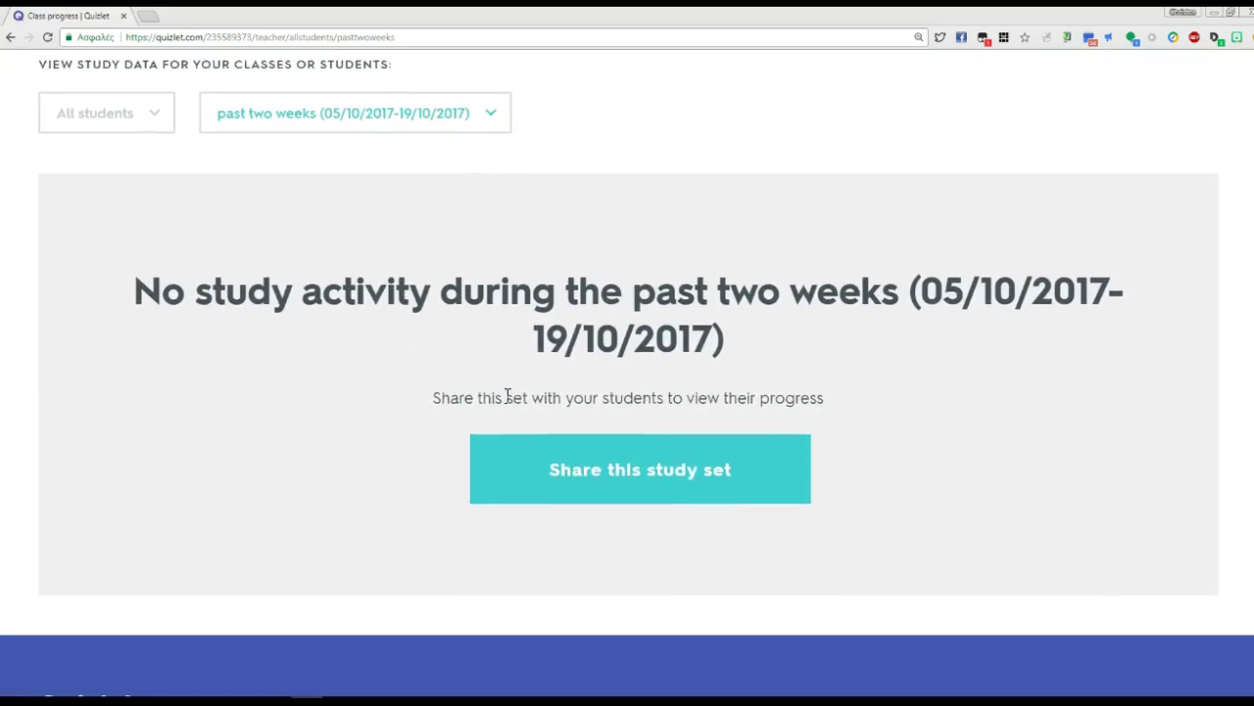
scroll(506, 403, up, 2)
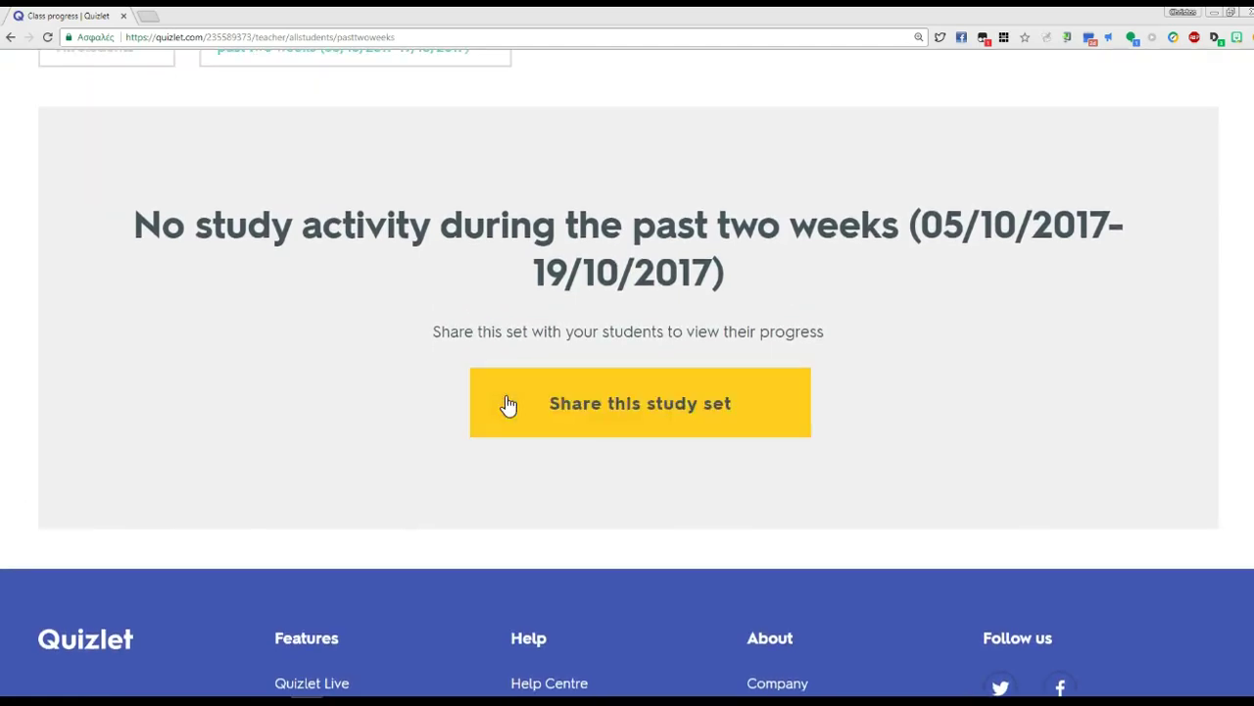
Return to the set "Μια λίστα λέξεων" and look over its additional options, including Combine, Export and Embed.
scroll(540, 359, up, 4)
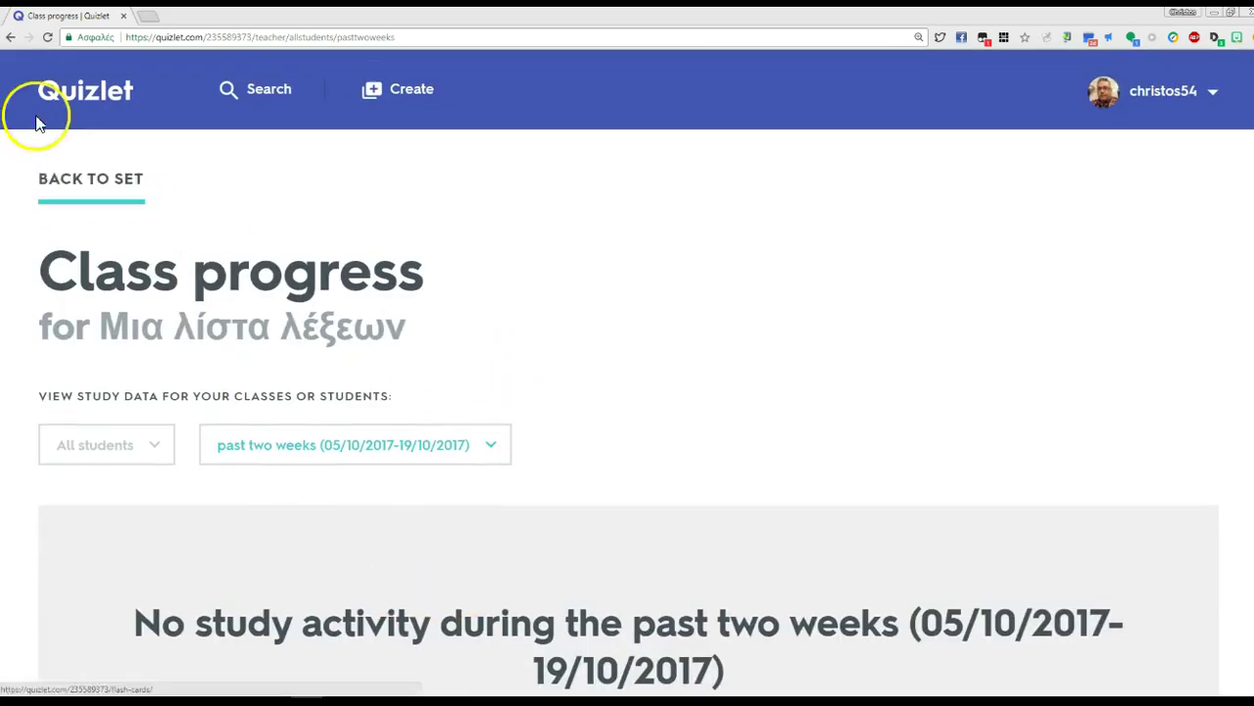
click(43, 180)
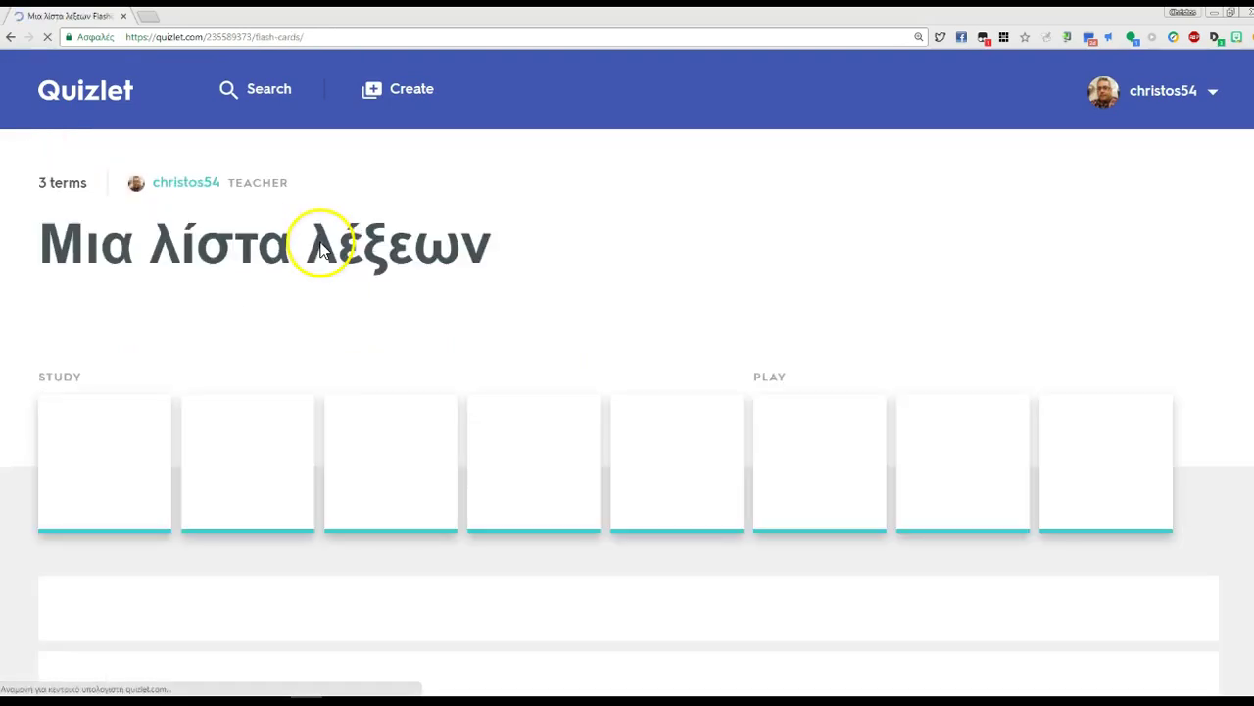
click(286, 312)
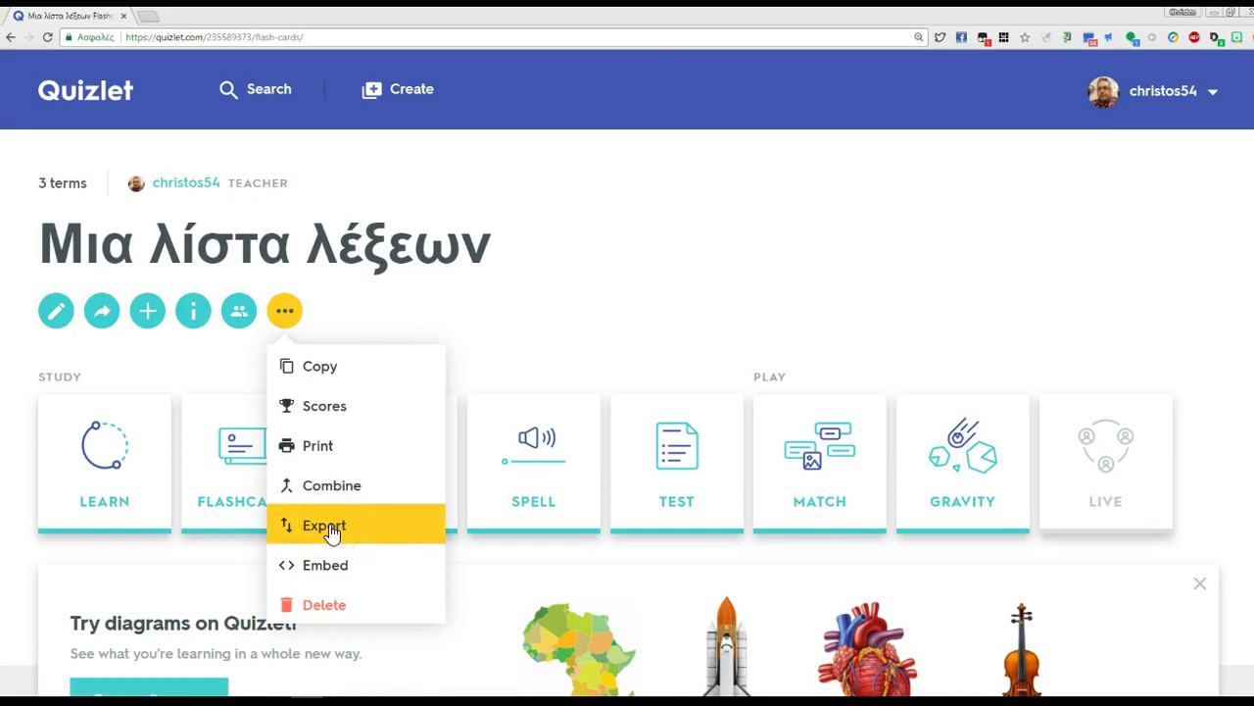
scroll(331, 533, down, 1)
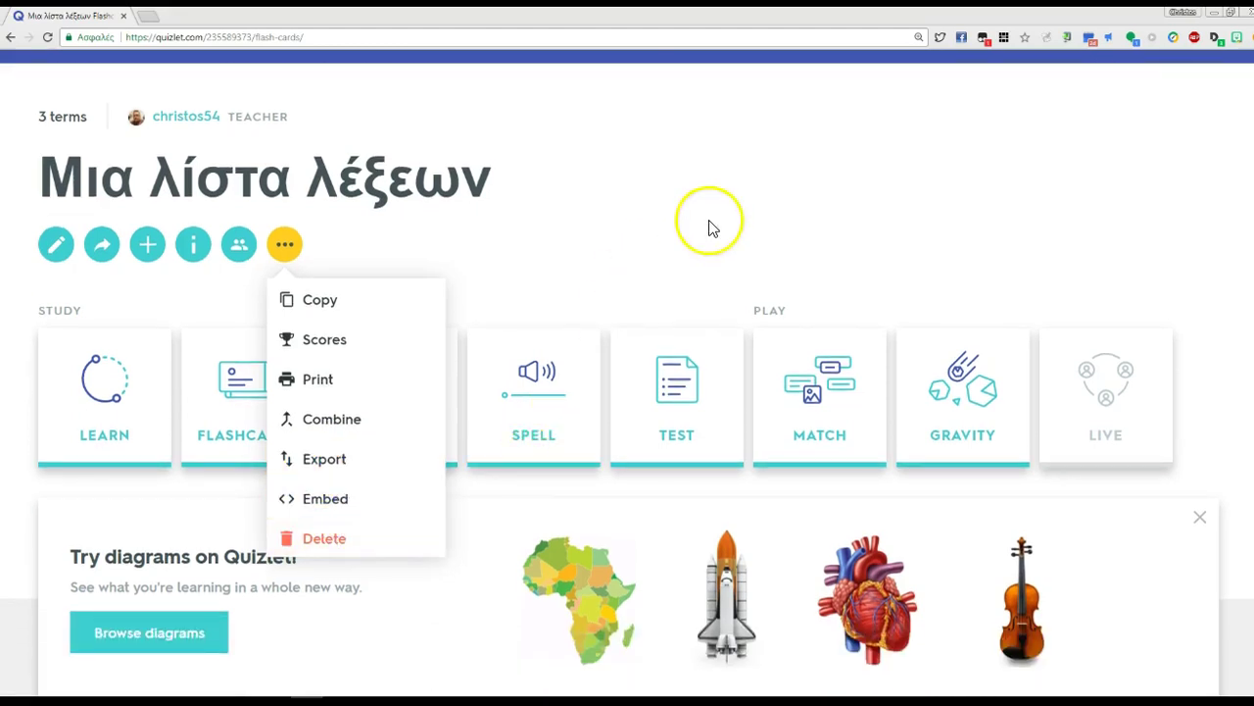
click(438, 296)
scroll(438, 296, up, 1)
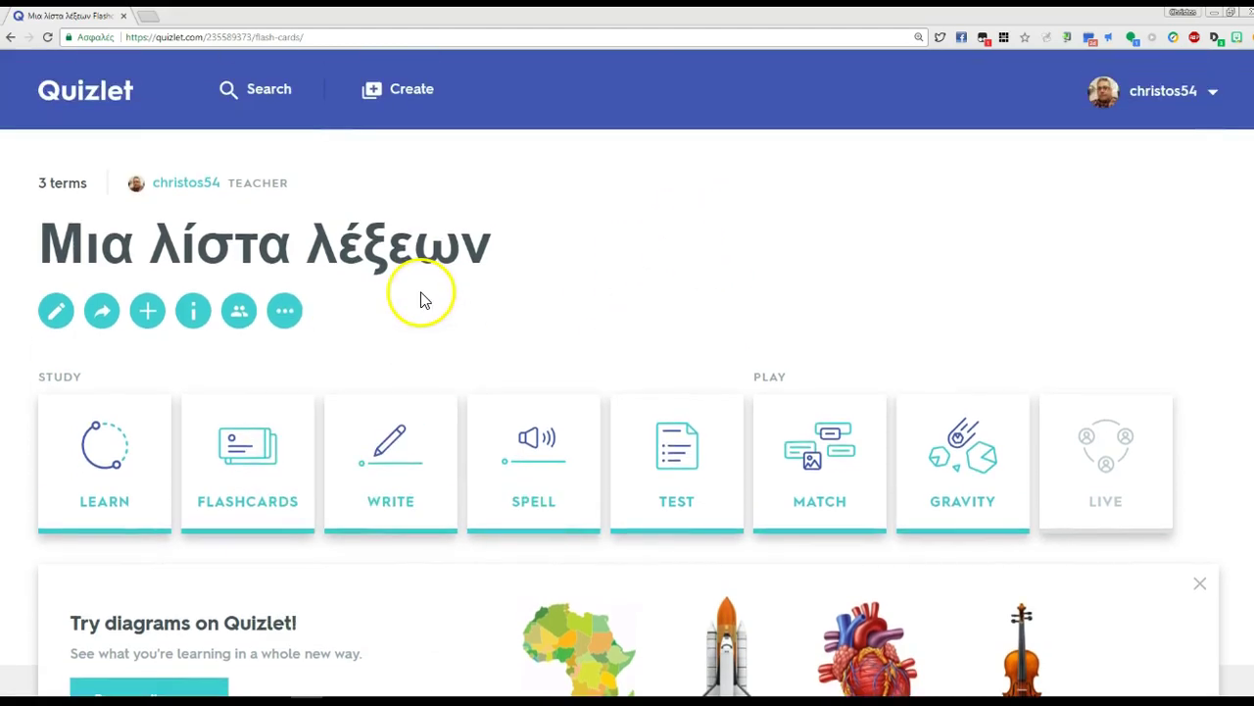
Go to the Latest Activity page and open the Esenior class.
click(95, 92)
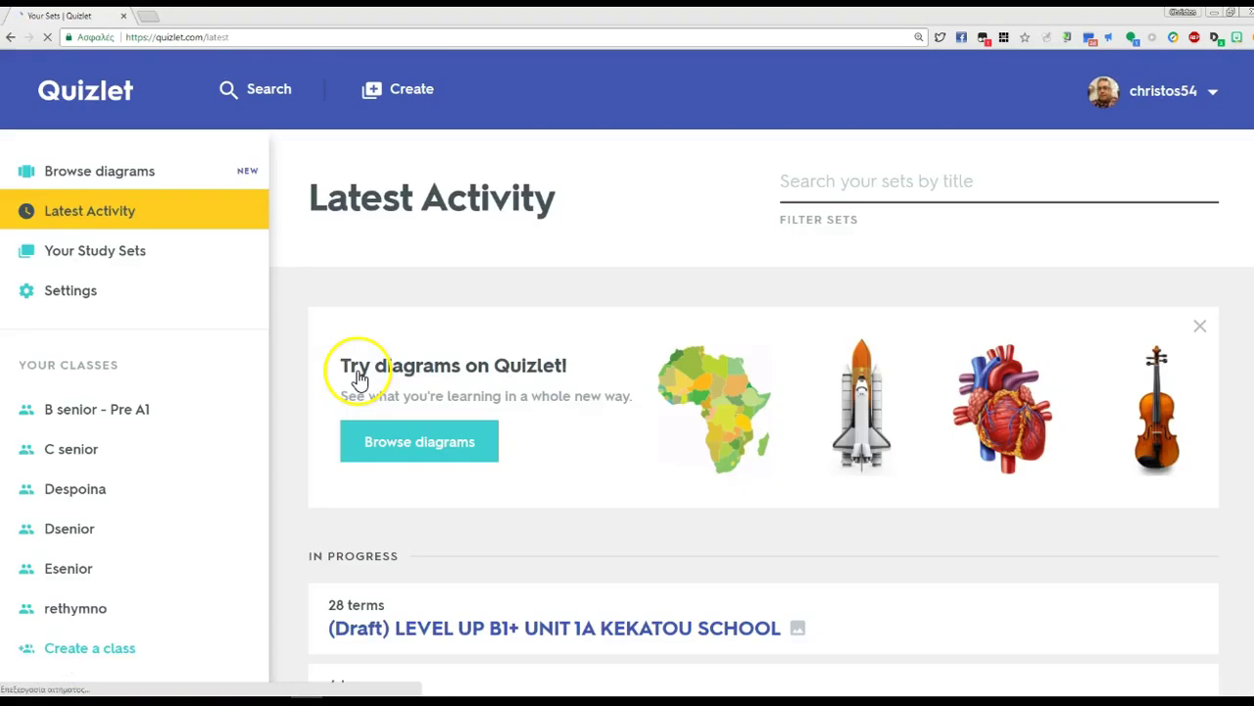
scroll(361, 380, down, 2)
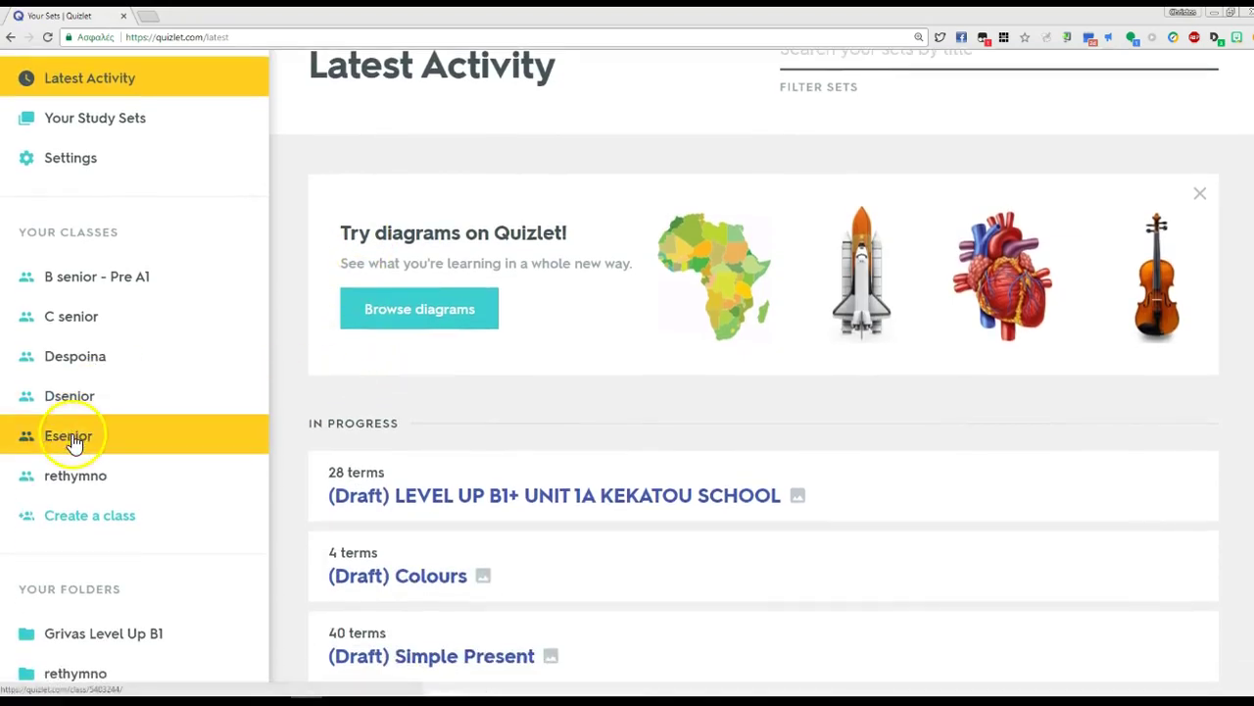
click(36, 439)
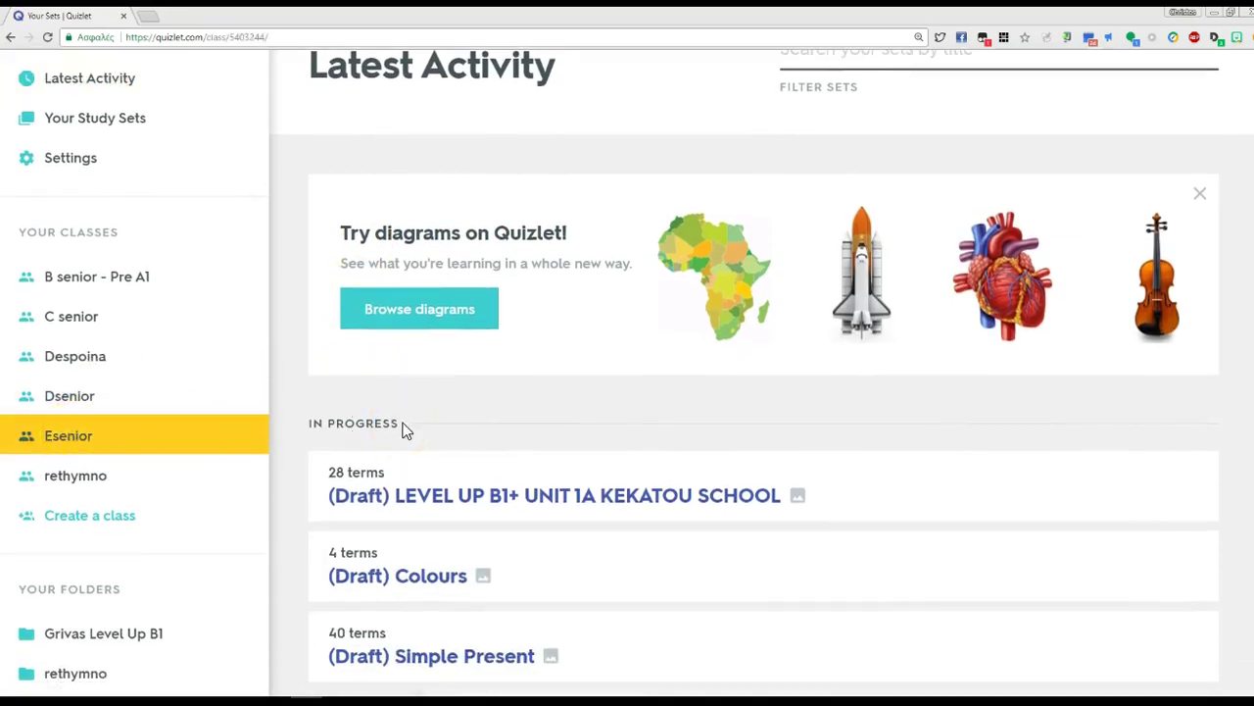
Examine how the LEVEL UP B1+ UNIT 1 vocabulary is divided into numbered study sets in the class.
scroll(407, 431, down, 8)
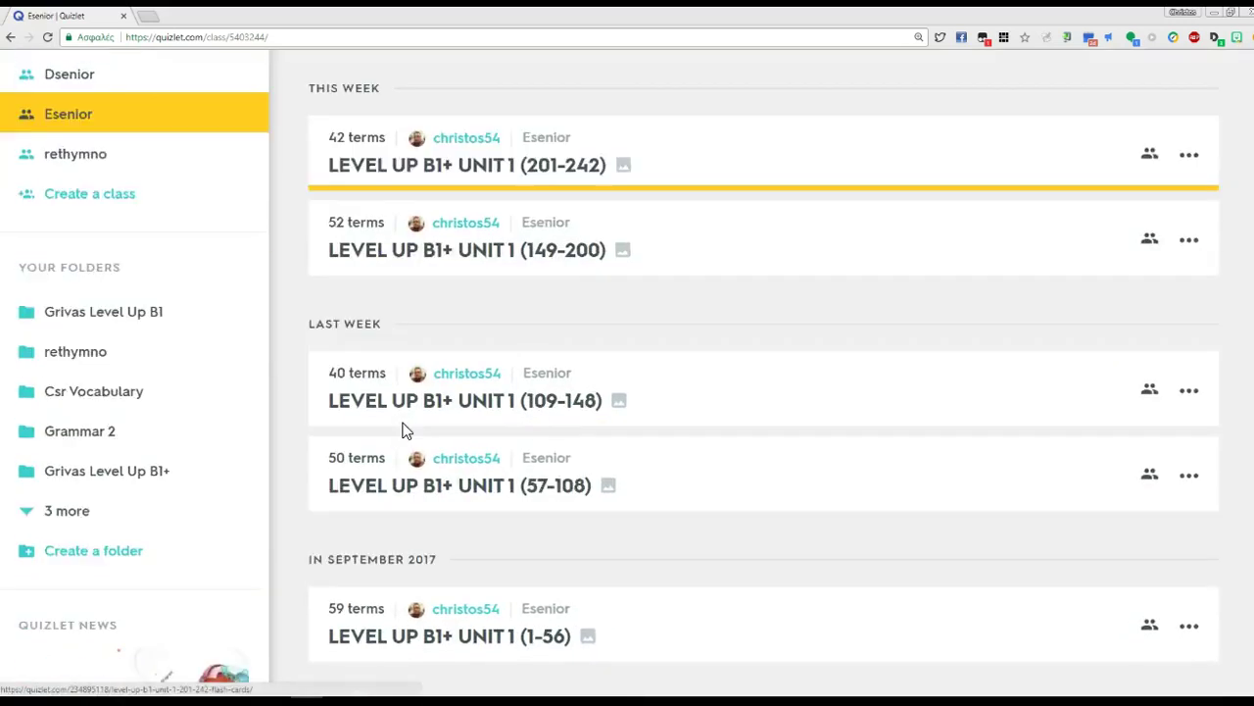
scroll(406, 431, up, 1)
click(348, 377)
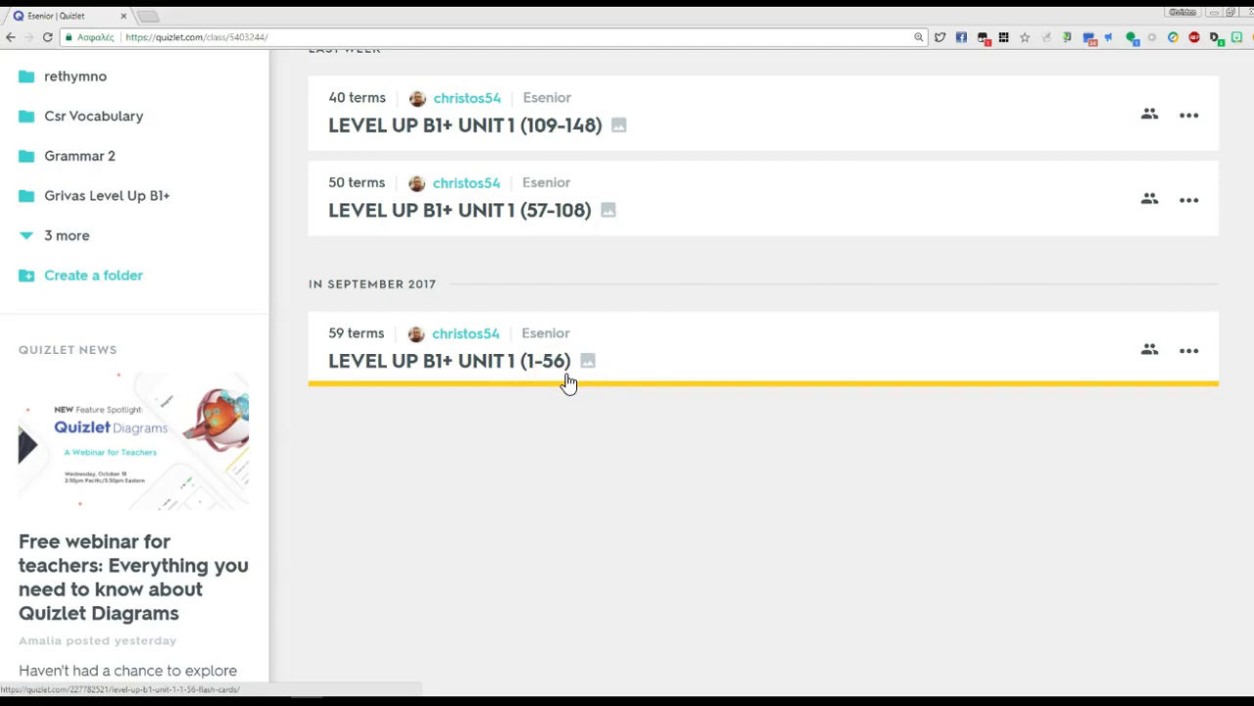
scroll(566, 377, up, 2)
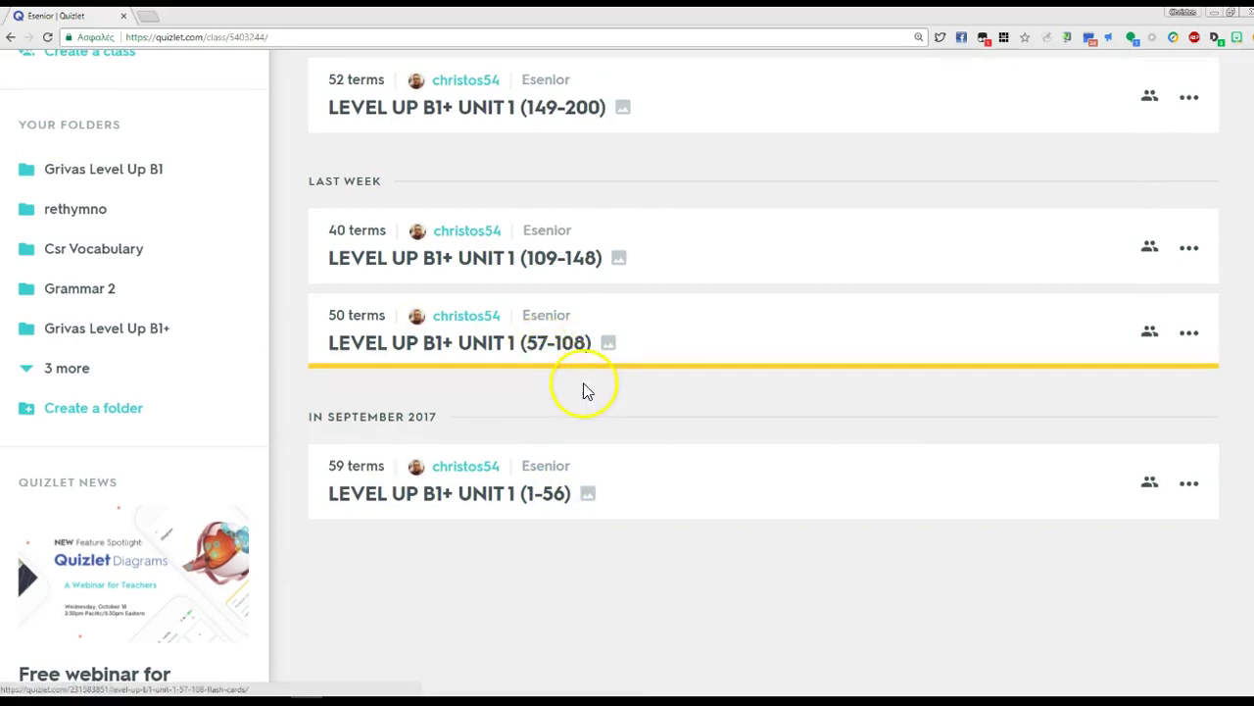
scroll(588, 386, up, 1)
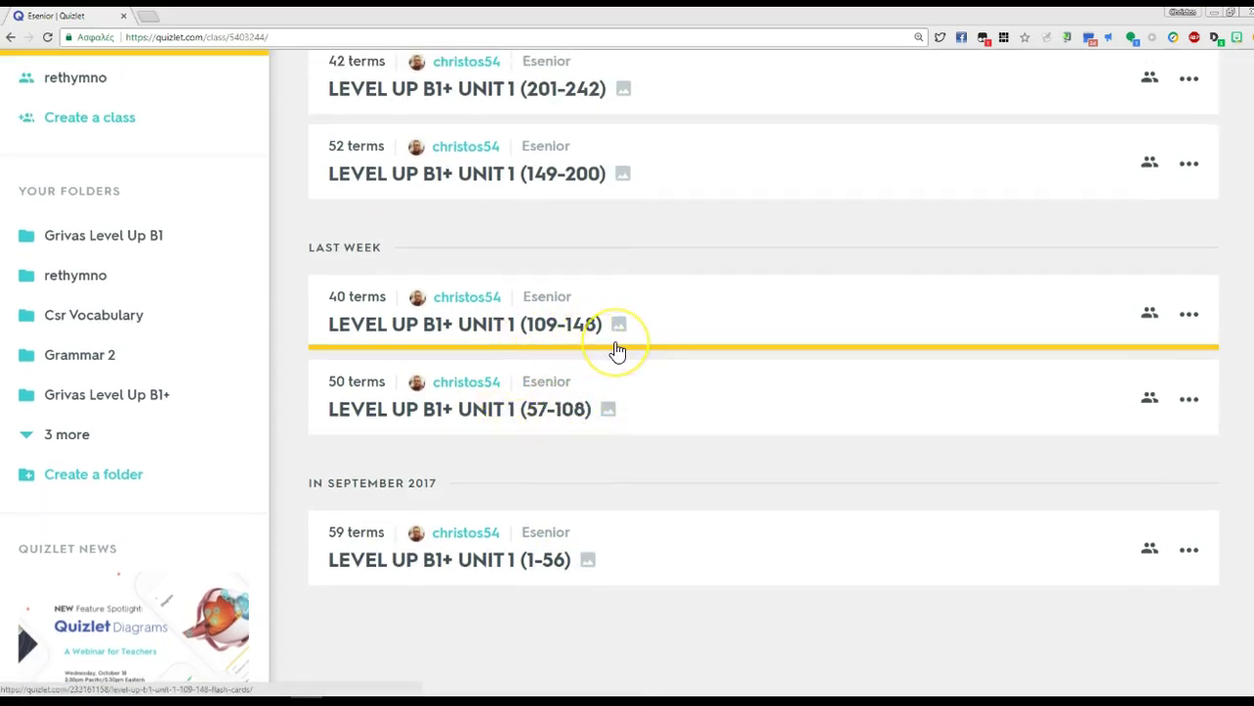
scroll(509, 358, up, 1)
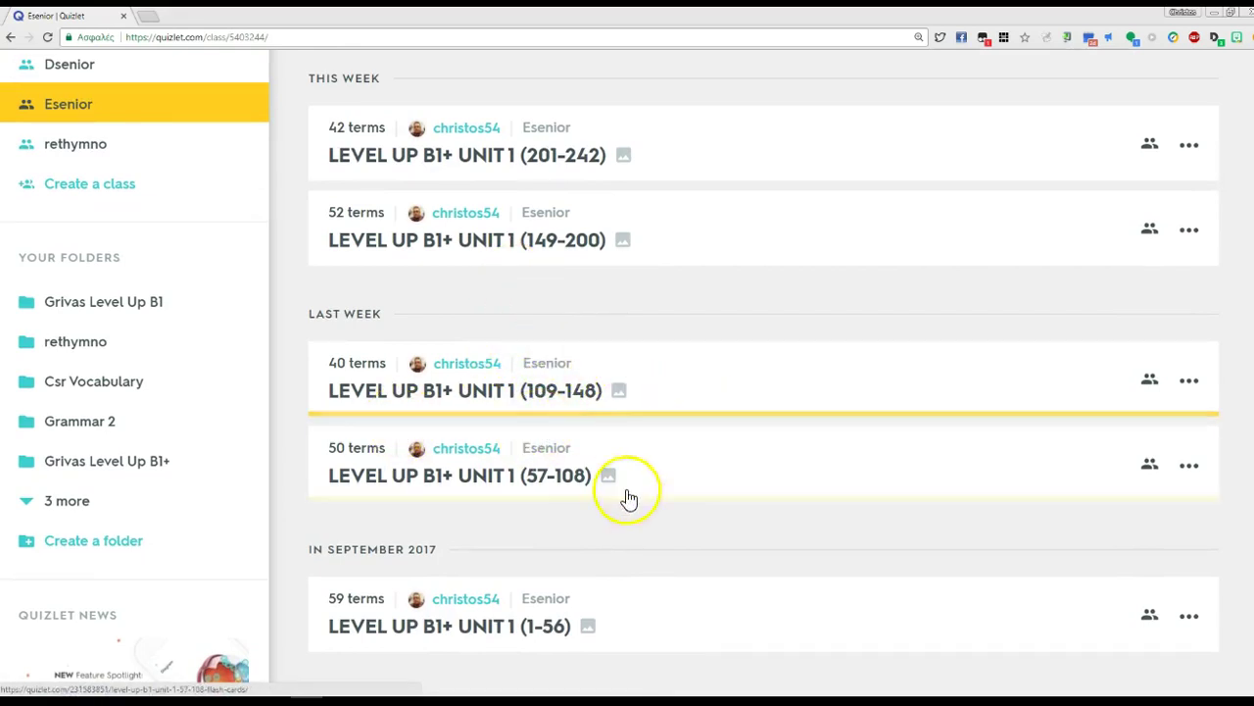
scroll(520, 355, up, 1)
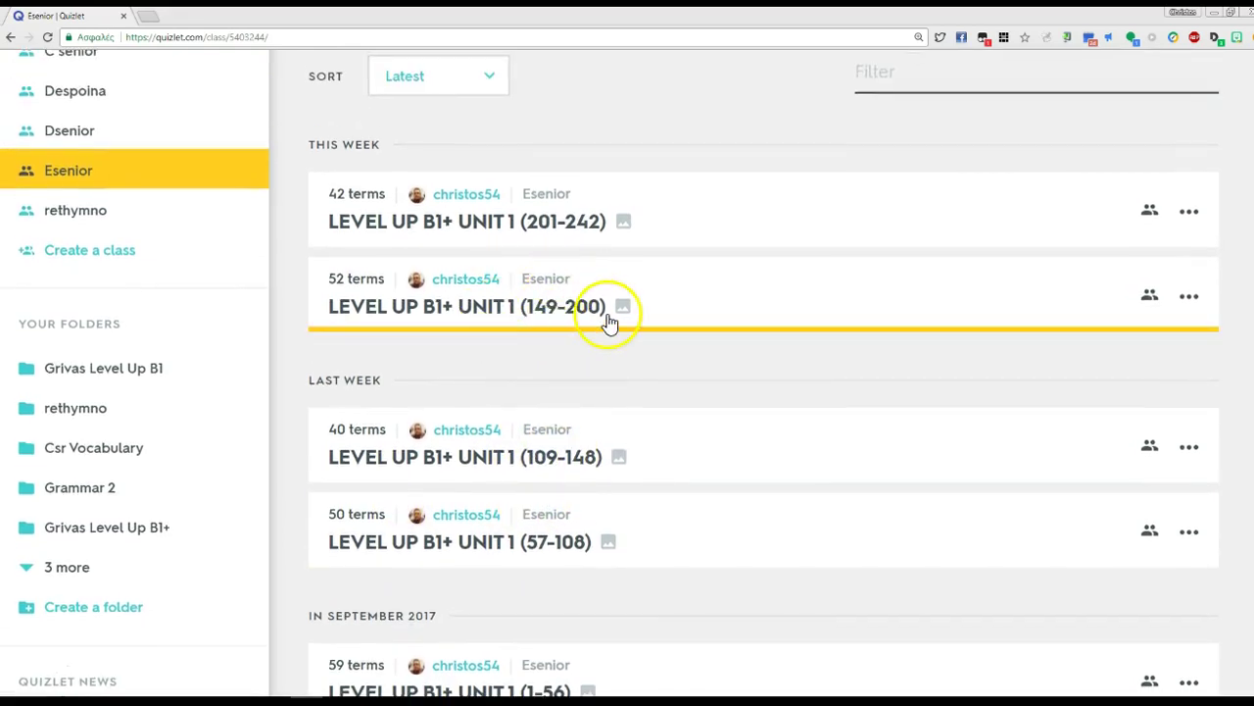
scroll(607, 415, down, 3)
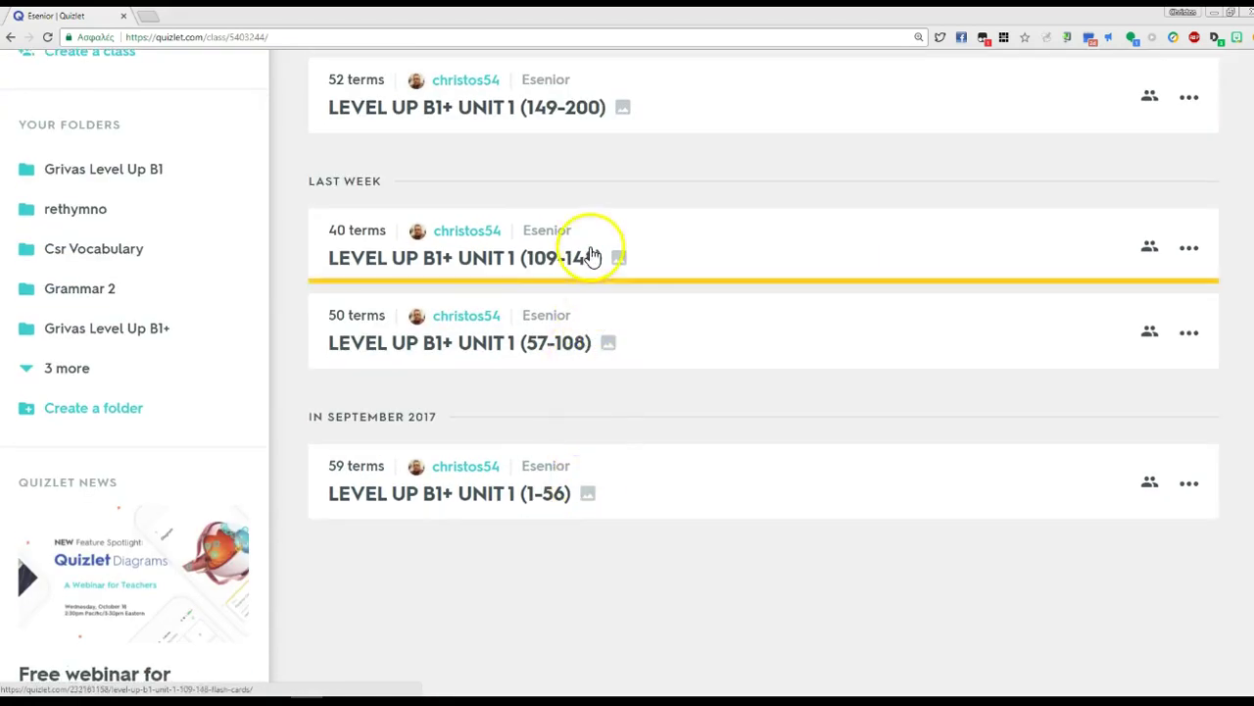
scroll(593, 235, up, 1)
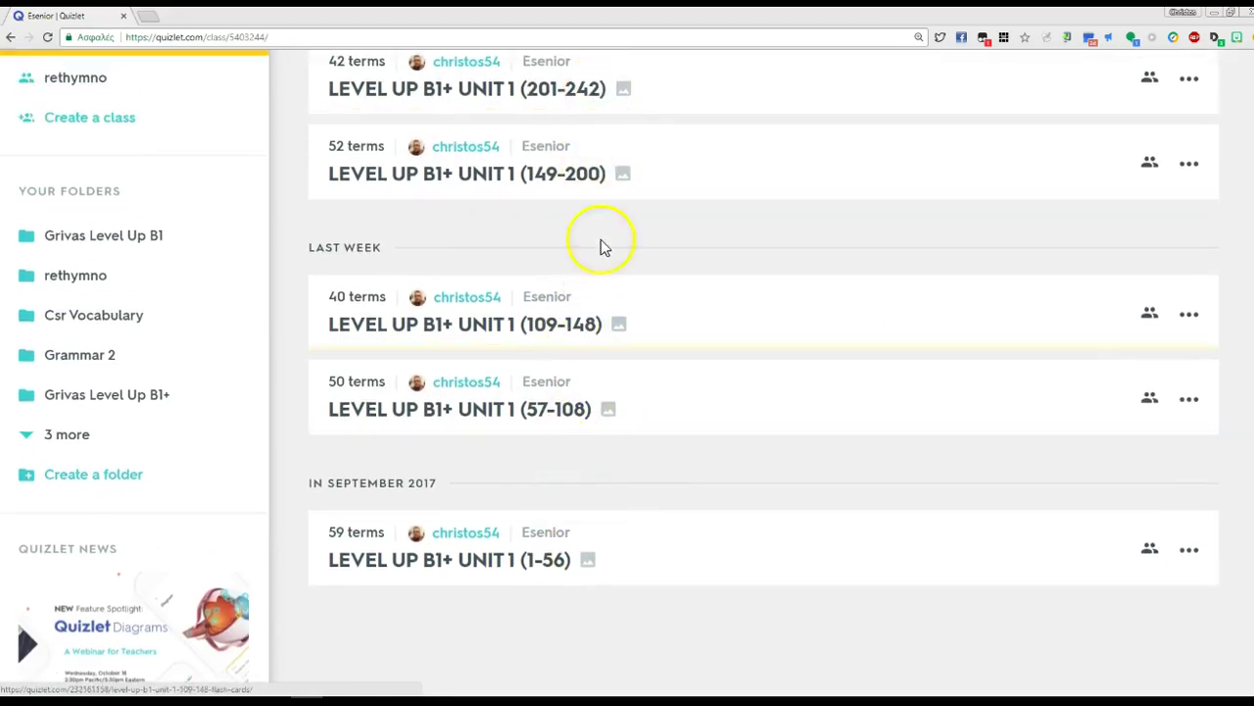
scroll(610, 410, up, 1)
scroll(610, 410, up, 3)
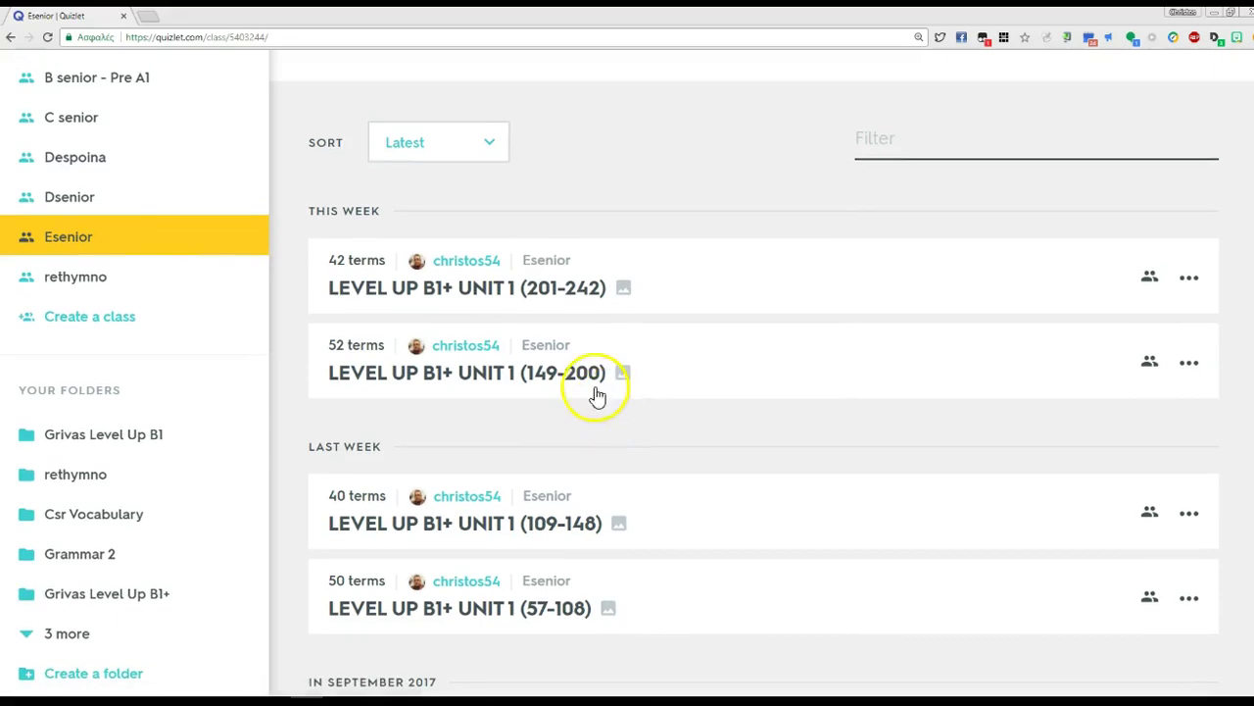
scroll(522, 363, up, 1)
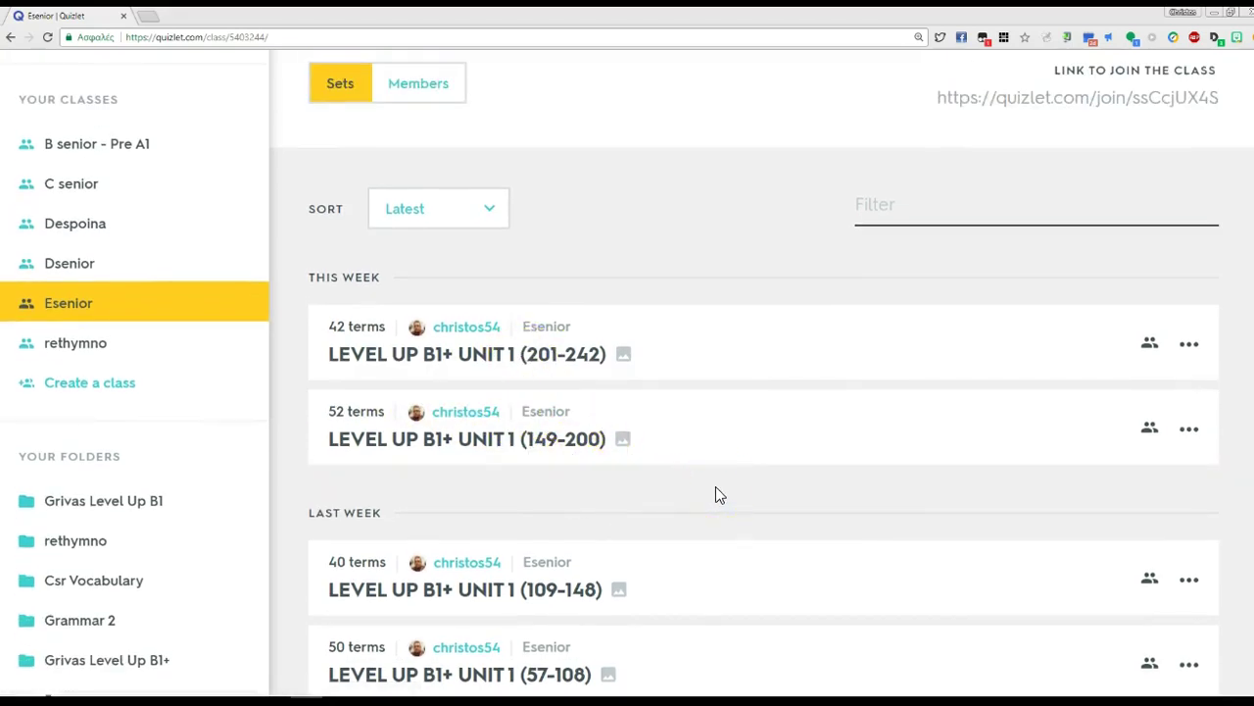
scroll(715, 490, up, 2)
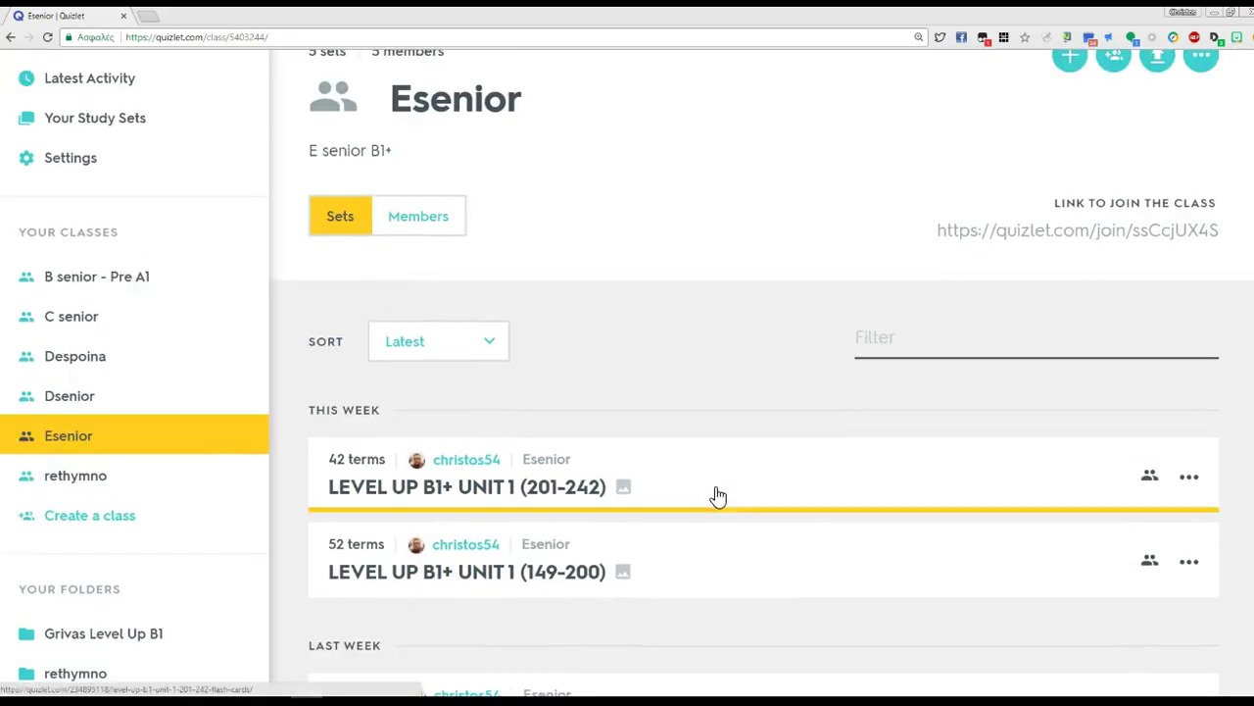
scroll(717, 489, down, 2)
scroll(718, 497, down, 3)
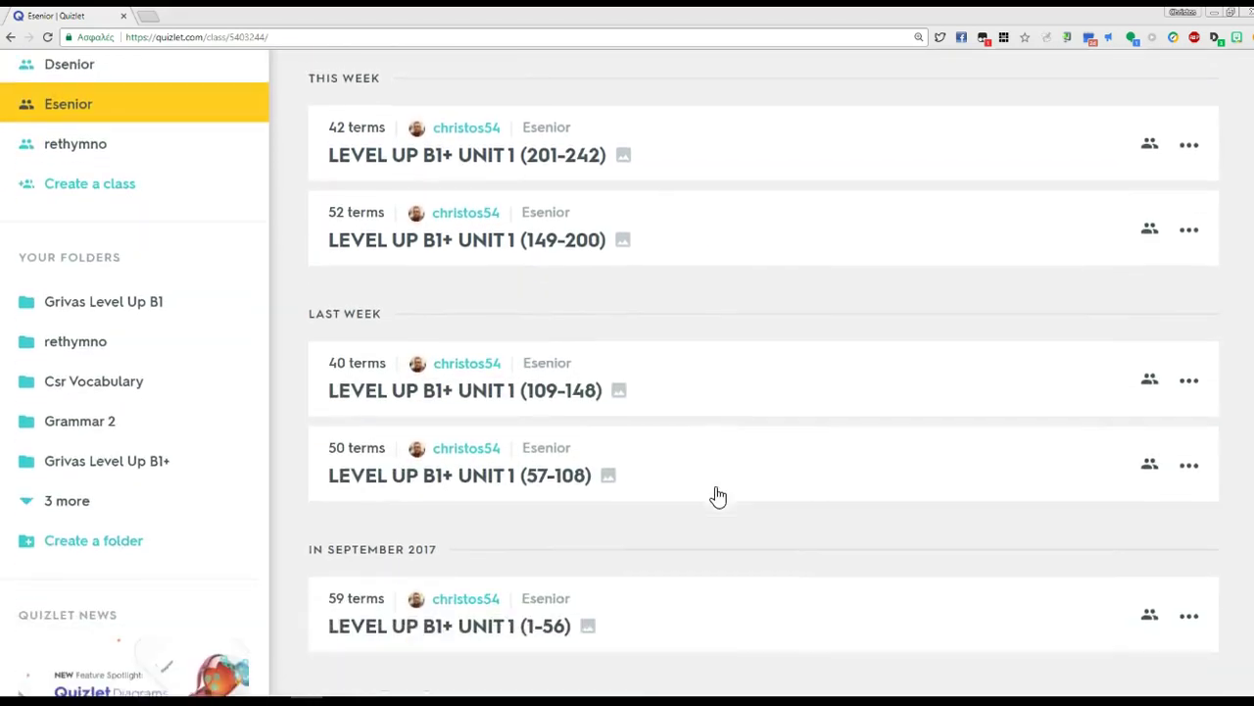
scroll(718, 494, up, 1)
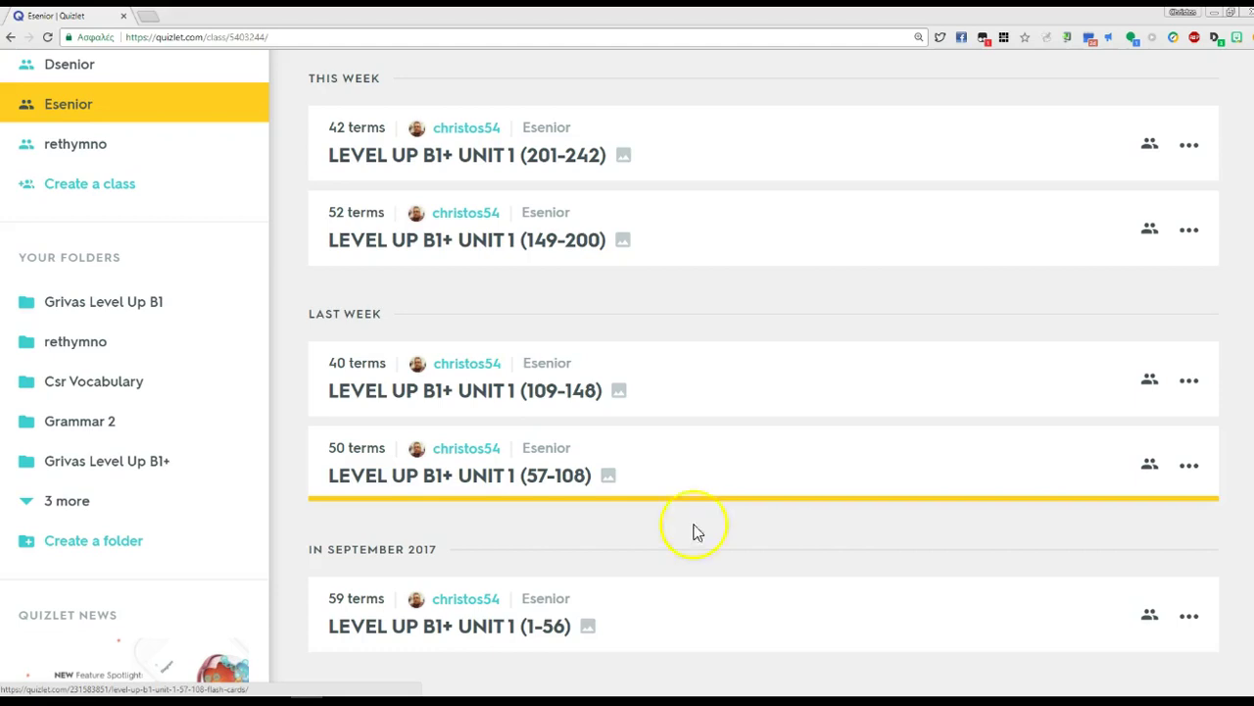
Open the set LEVEL UP B1+ UNIT 1 (1-56) and start combining it with other sets.
scroll(691, 476, down, 1)
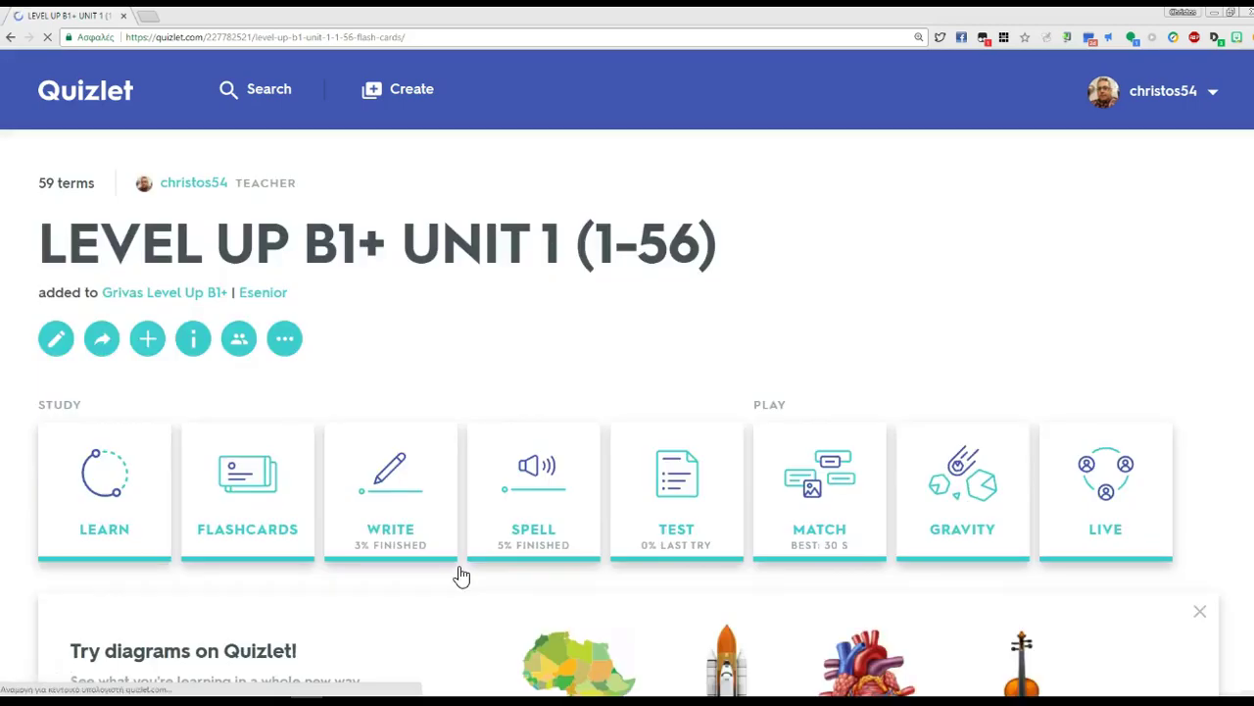
click(285, 340)
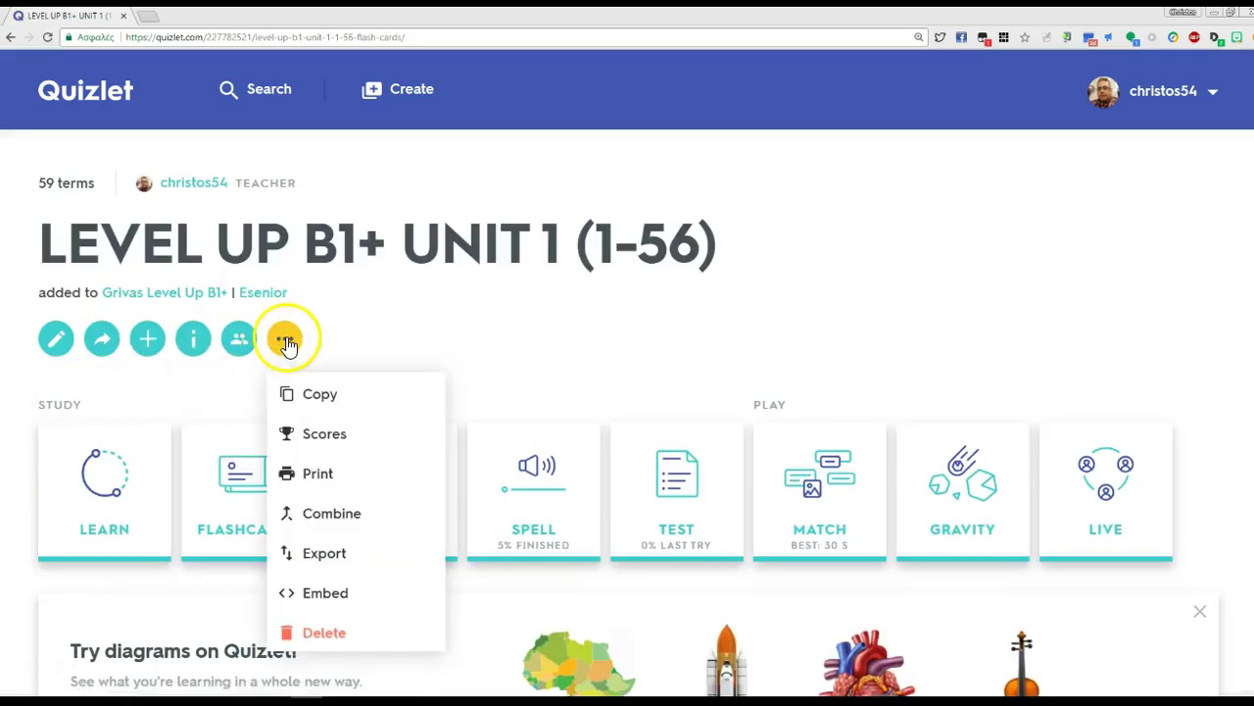
click(332, 516)
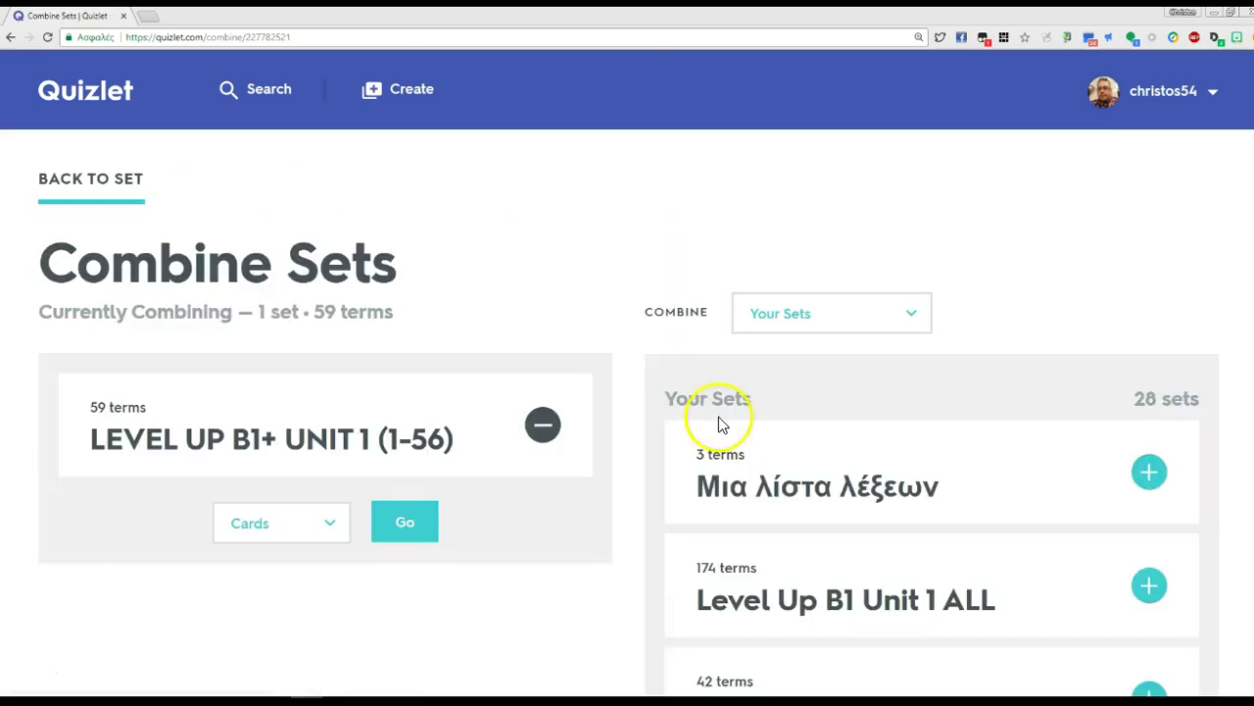
Add the LEVEL UP B1+ UNIT 1 sets (57-108), (109-148), (149-200) and (201-242) to the combination.
scroll(718, 416, down, 1)
scroll(443, 395, down, 4)
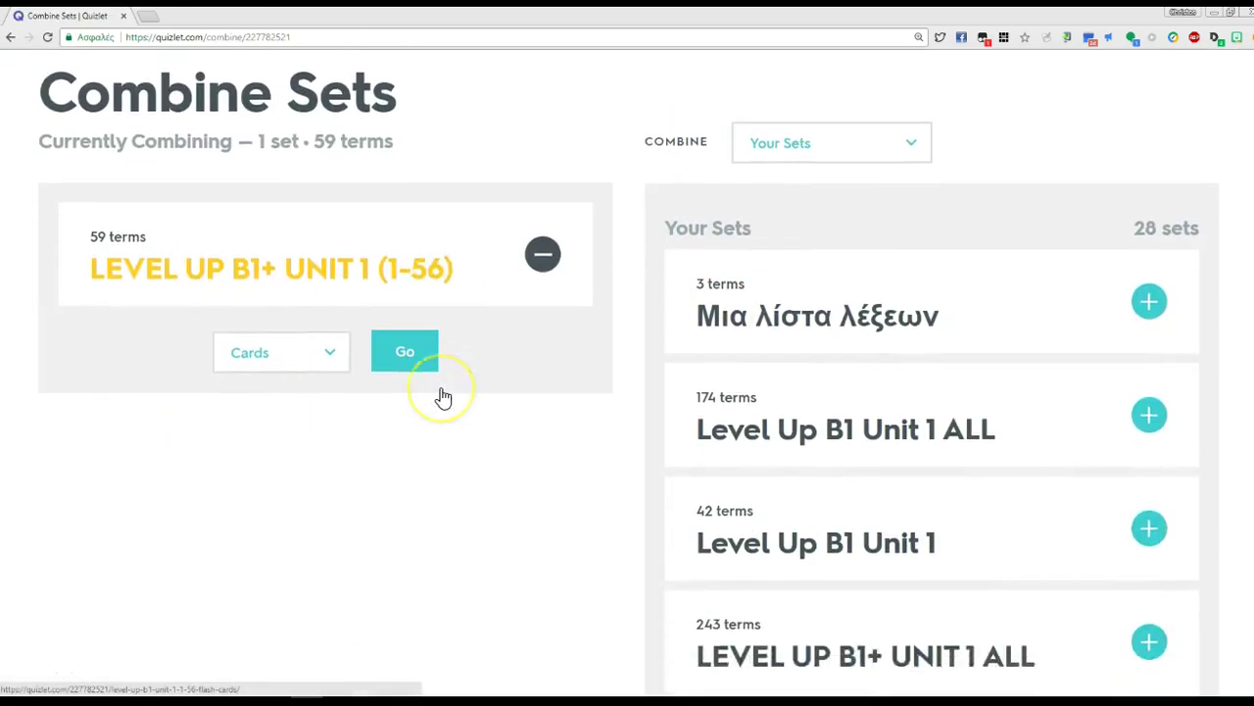
scroll(443, 394, down, 6)
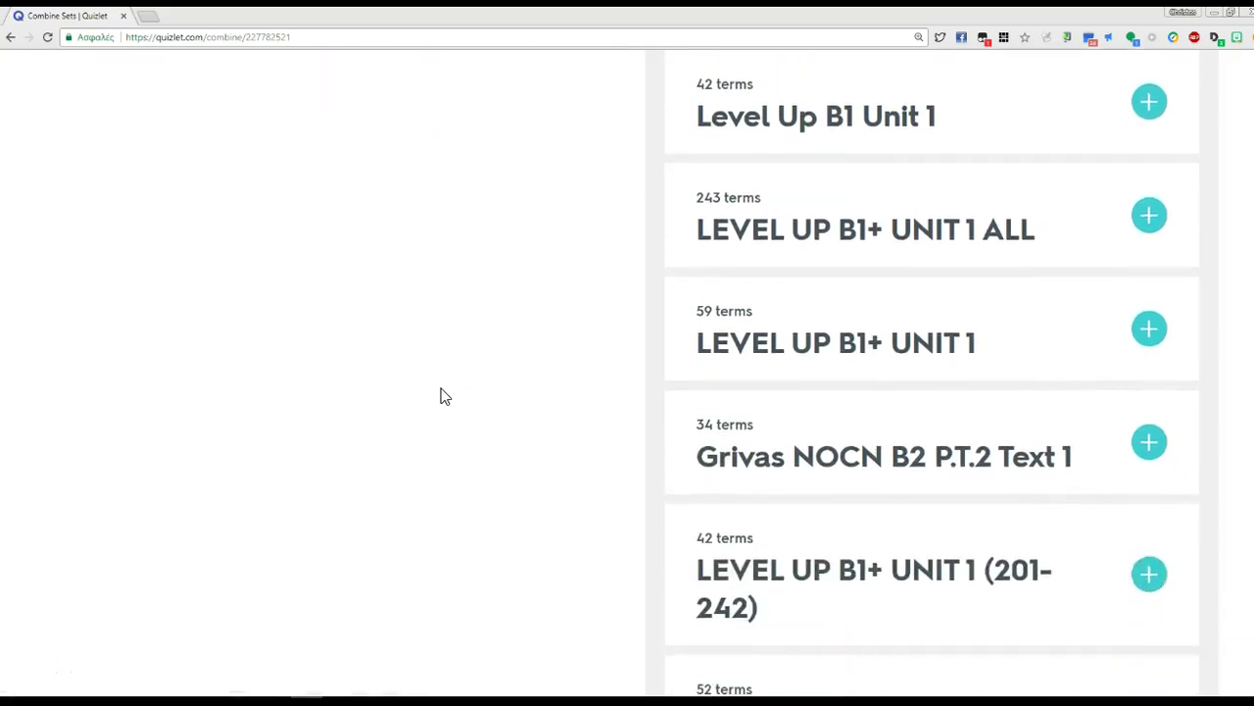
scroll(443, 395, down, 6)
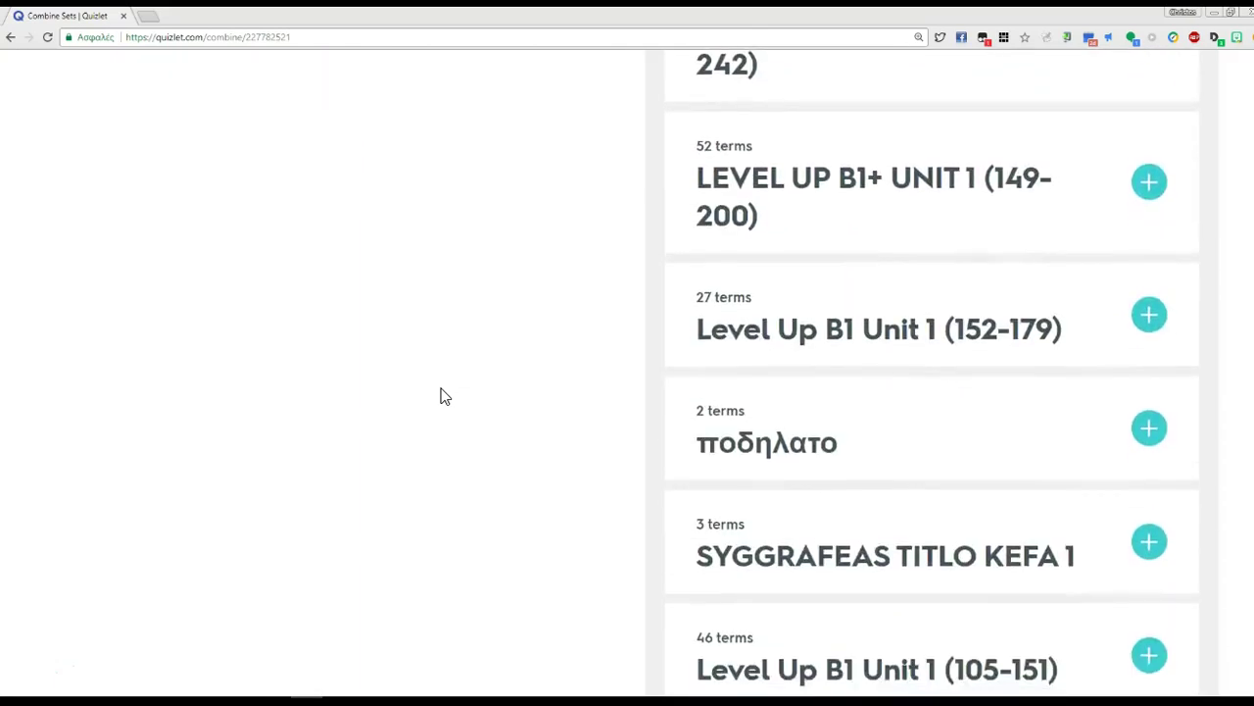
scroll(443, 395, down, 1)
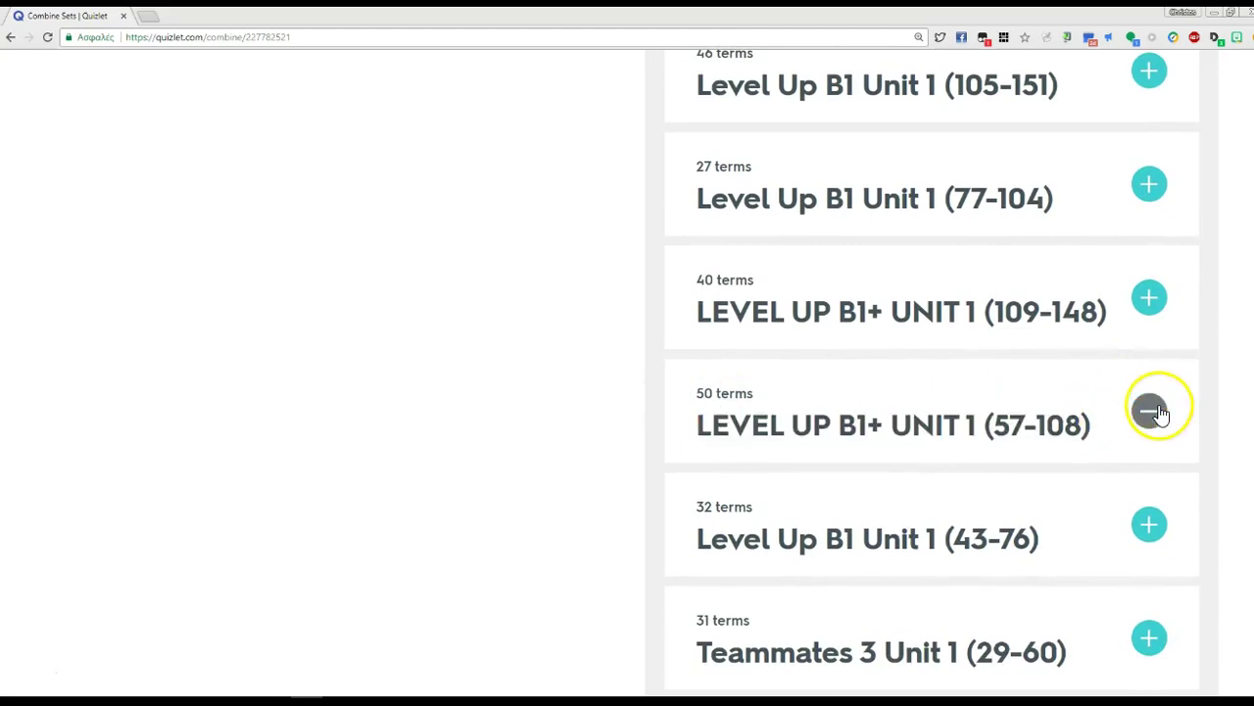
click(1150, 298)
scroll(1142, 324, up, 1)
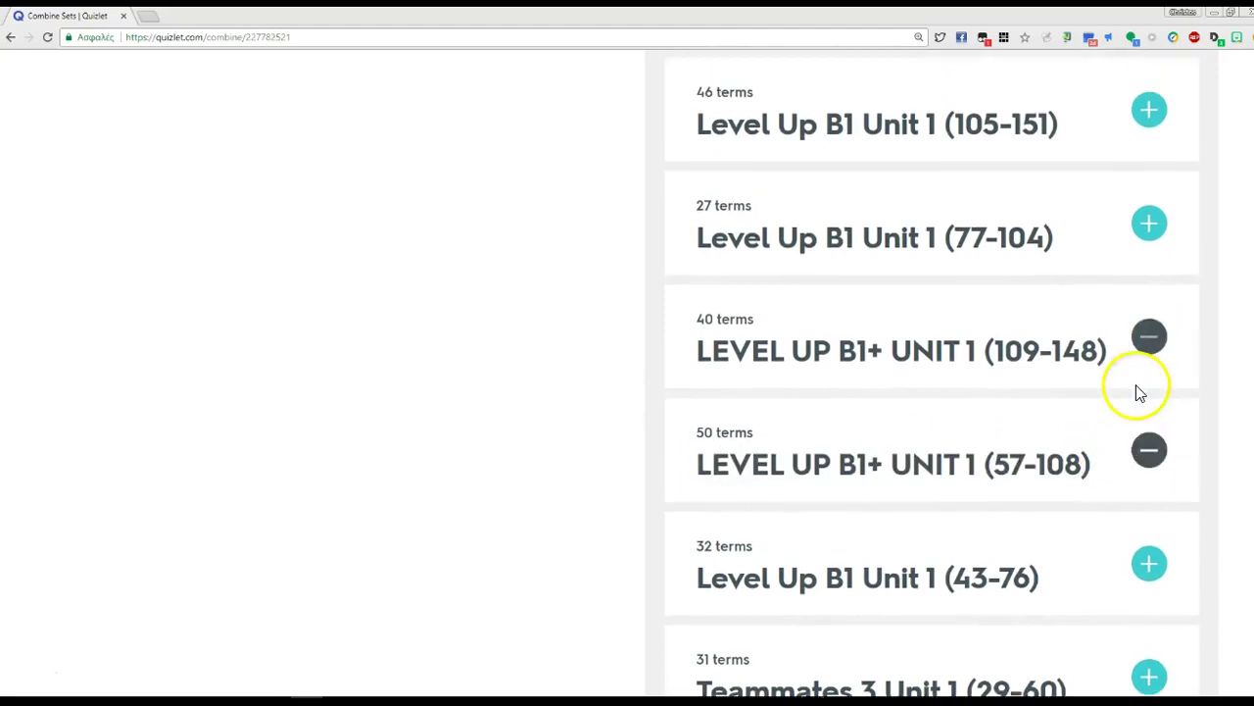
scroll(1140, 392, up, 2)
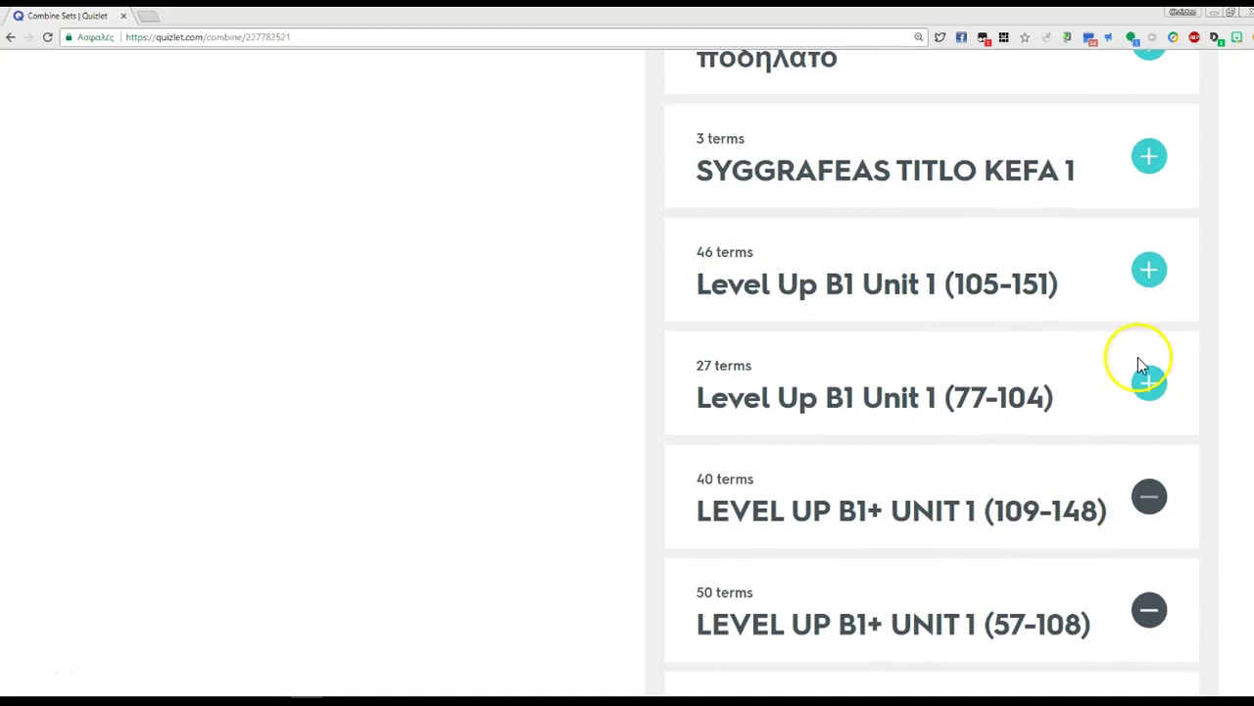
scroll(1138, 357, up, 4)
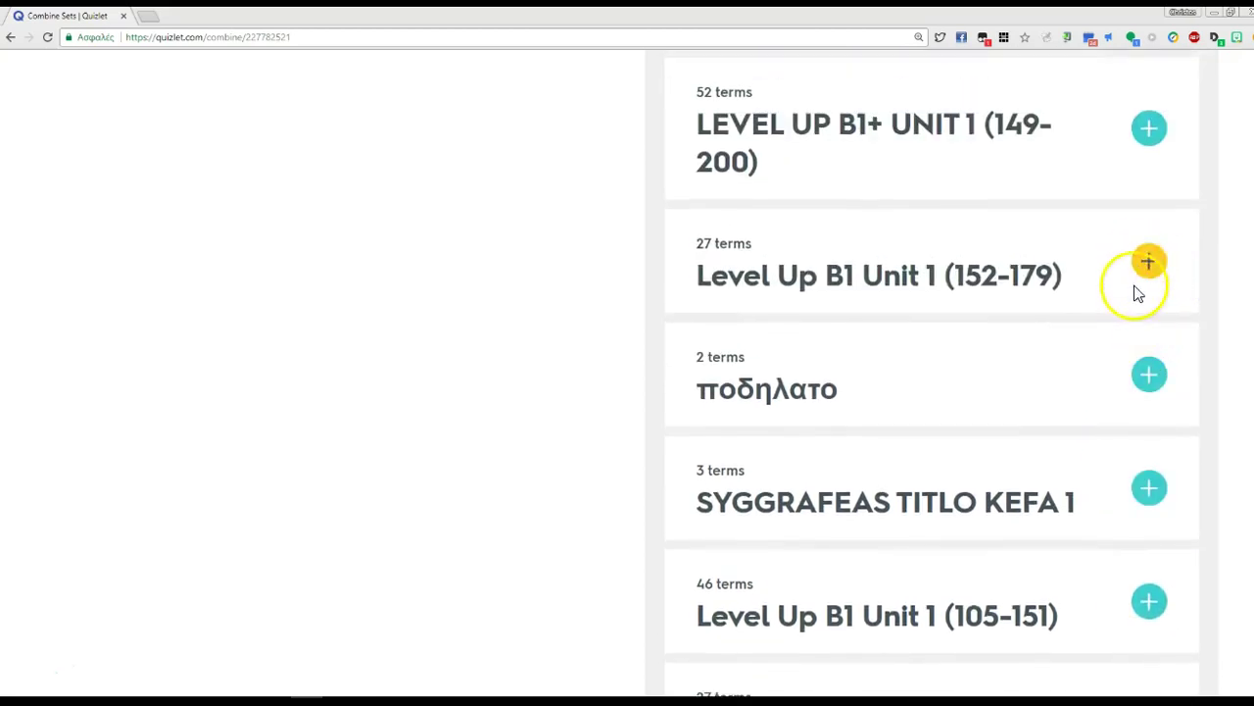
scroll(1137, 294, up, 2)
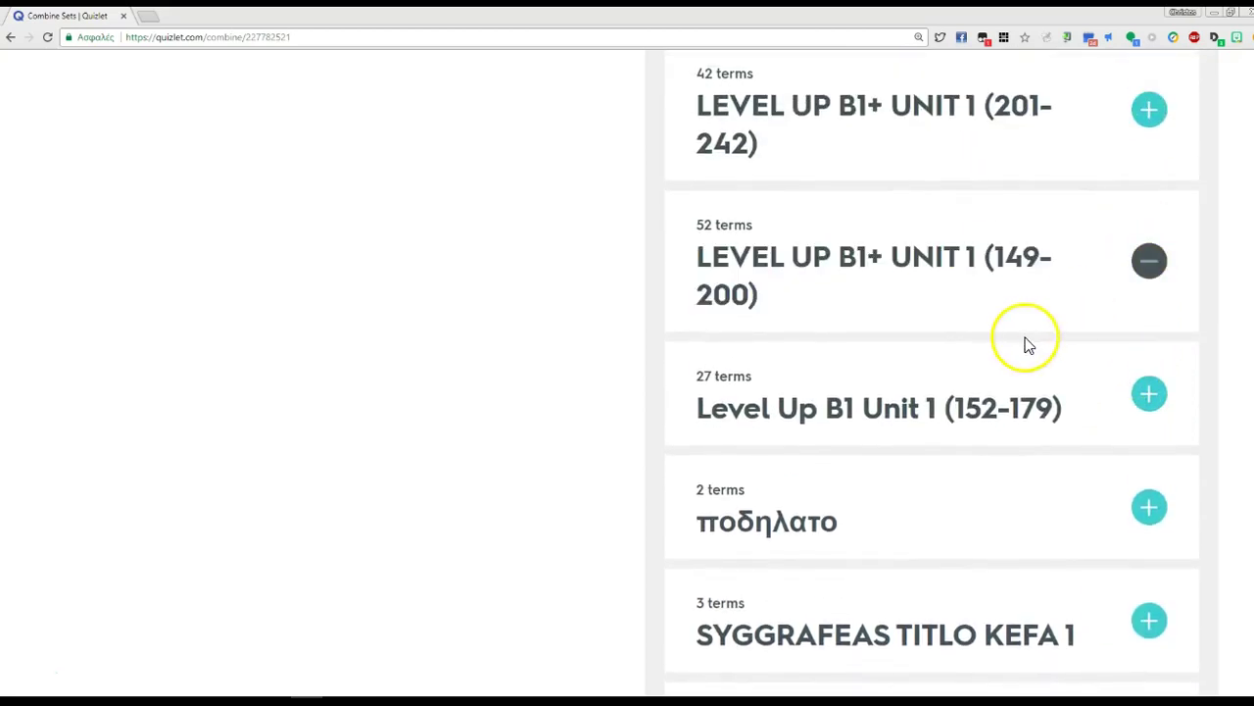
scroll(1027, 345, up, 1)
click(1147, 173)
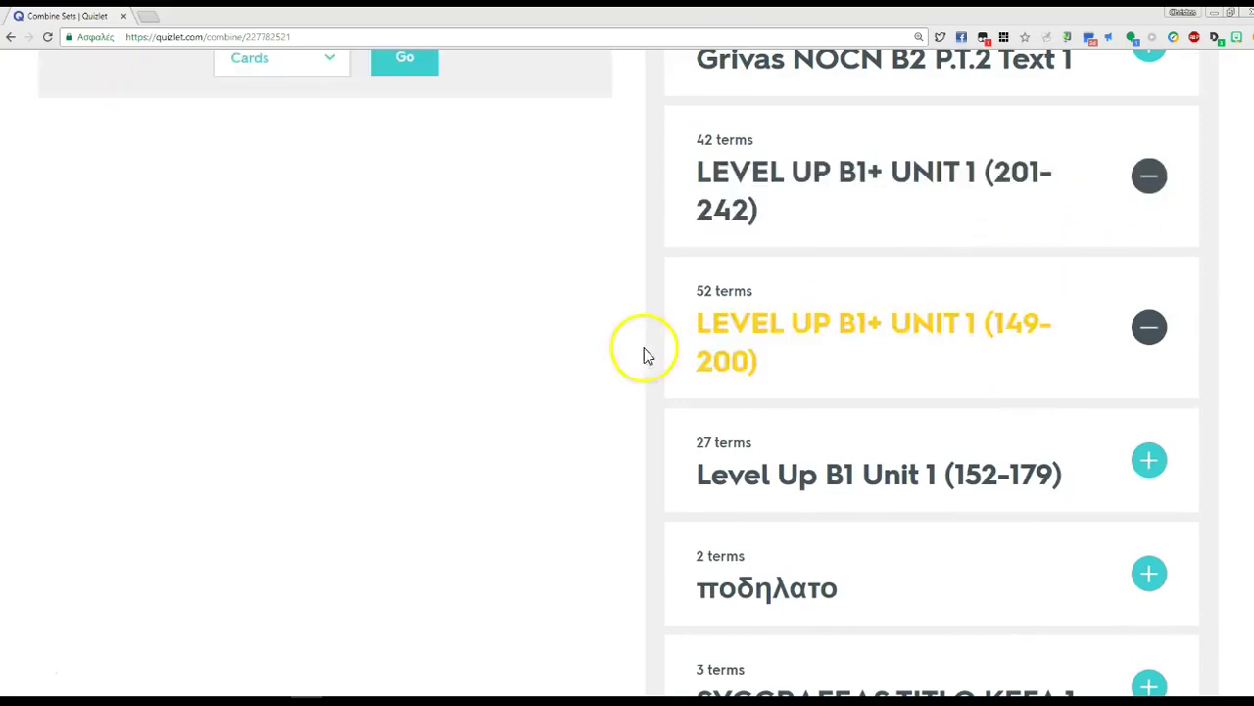
Generate a new study set from the combined sets and title it LEVEL UP B1+ UNIT 1 ALL.
scroll(363, 361, up, 9)
scroll(350, 362, down, 4)
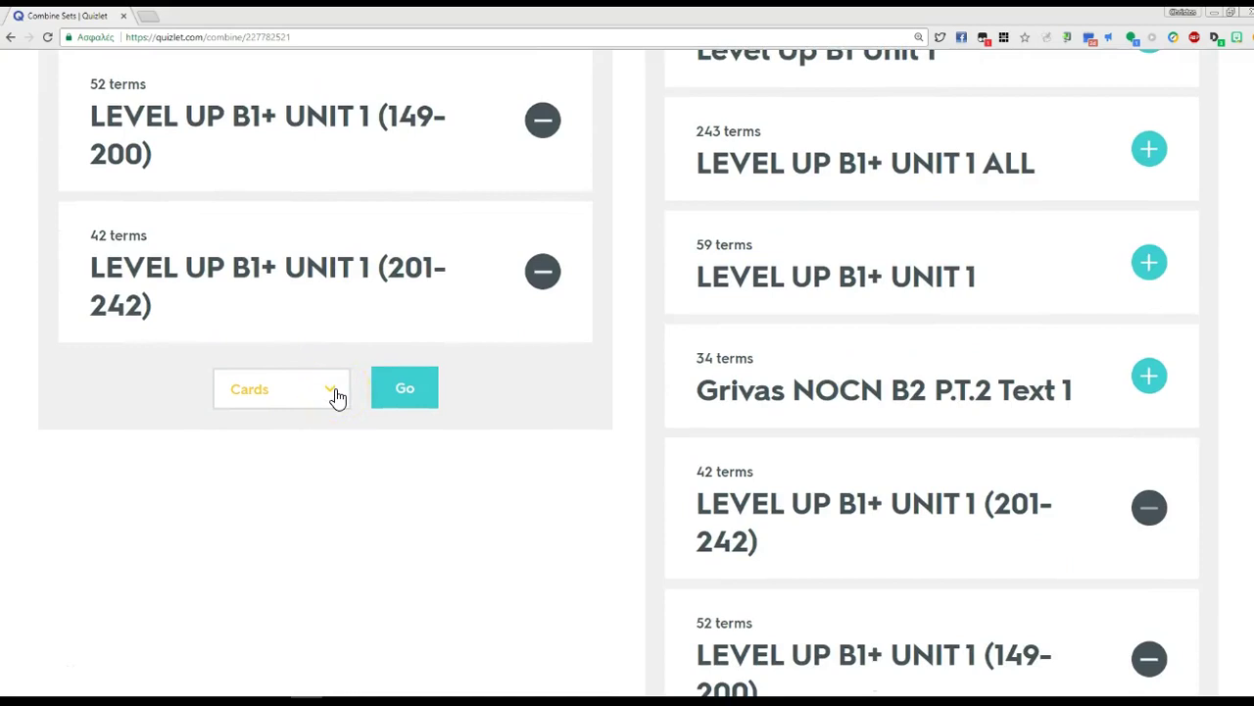
click(336, 397)
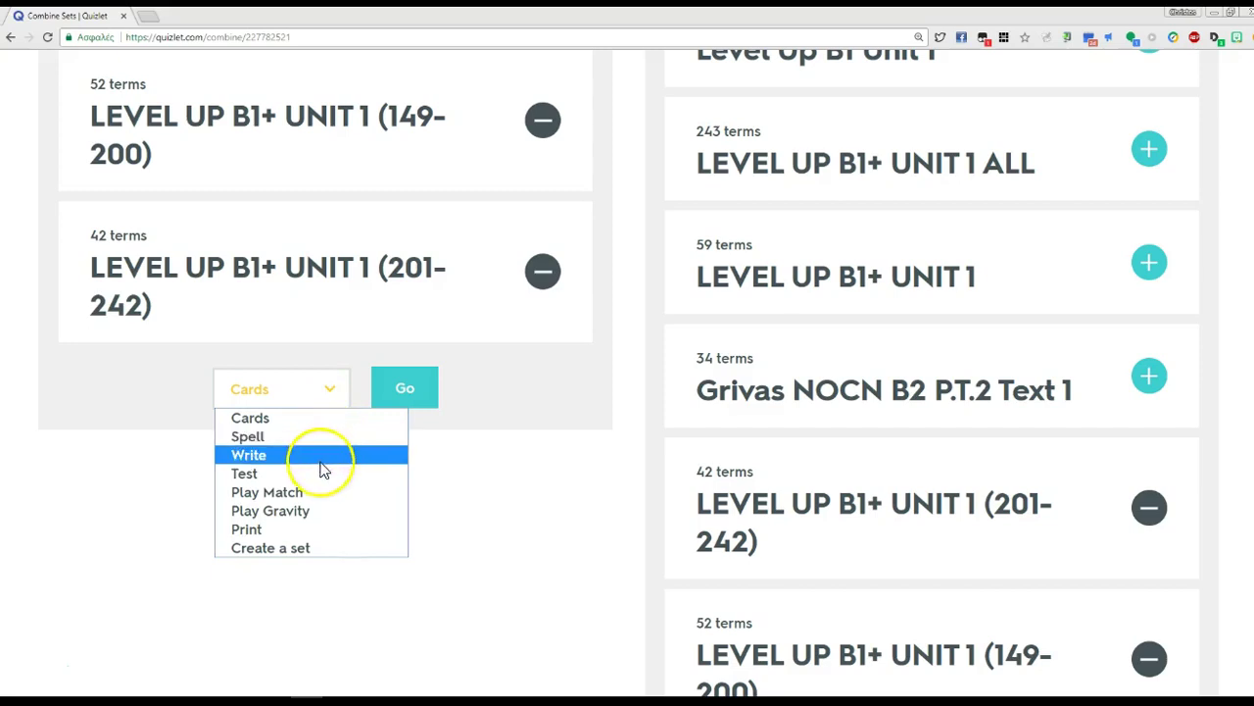
click(305, 550)
click(387, 383)
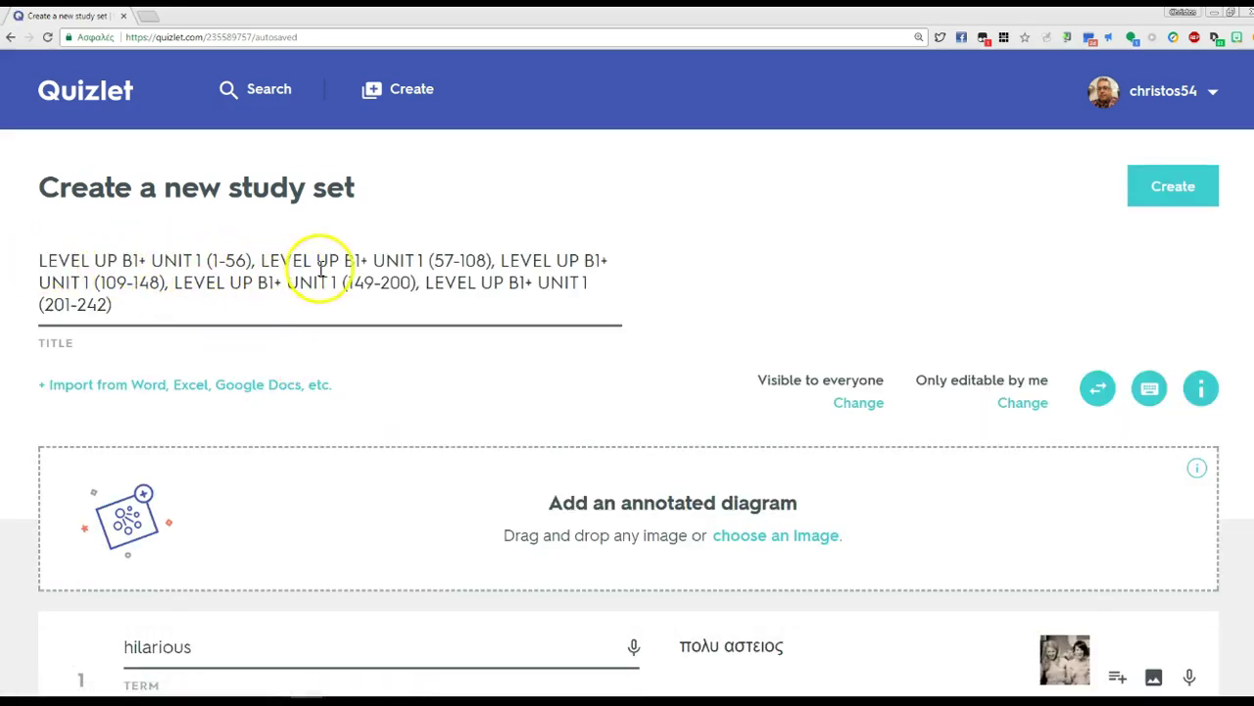
drag(120, 314, 208, 272)
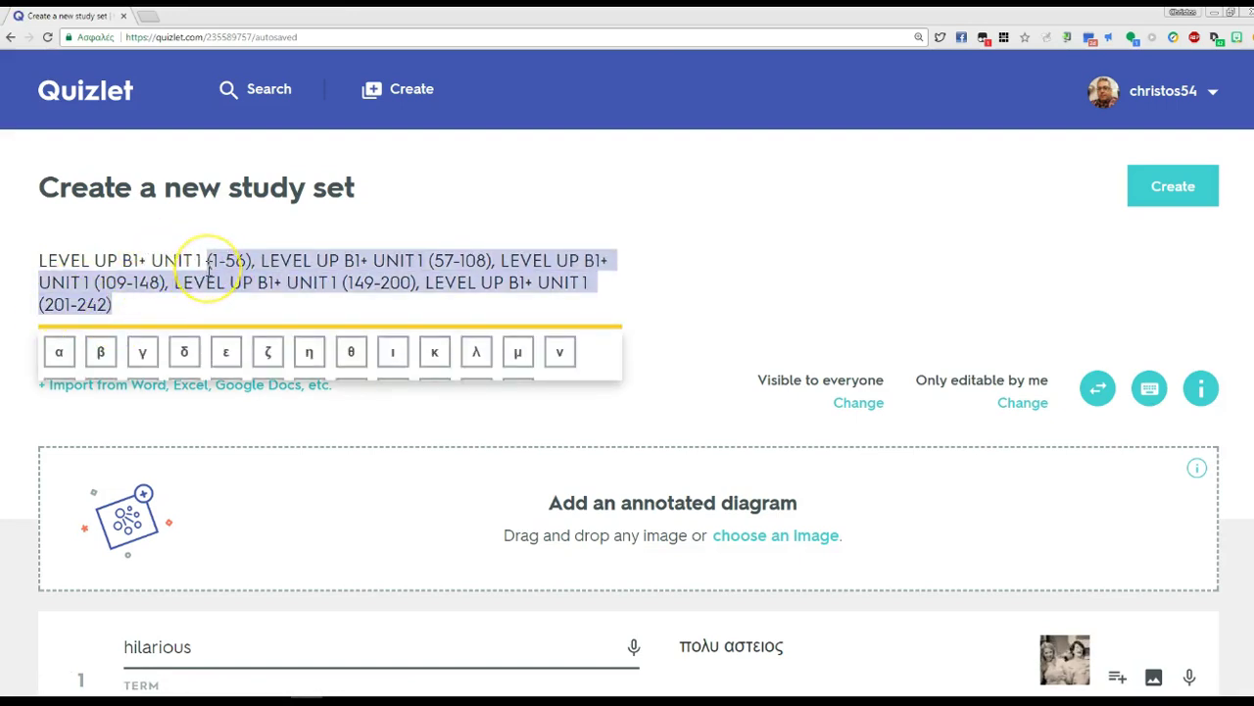
text(αλ)
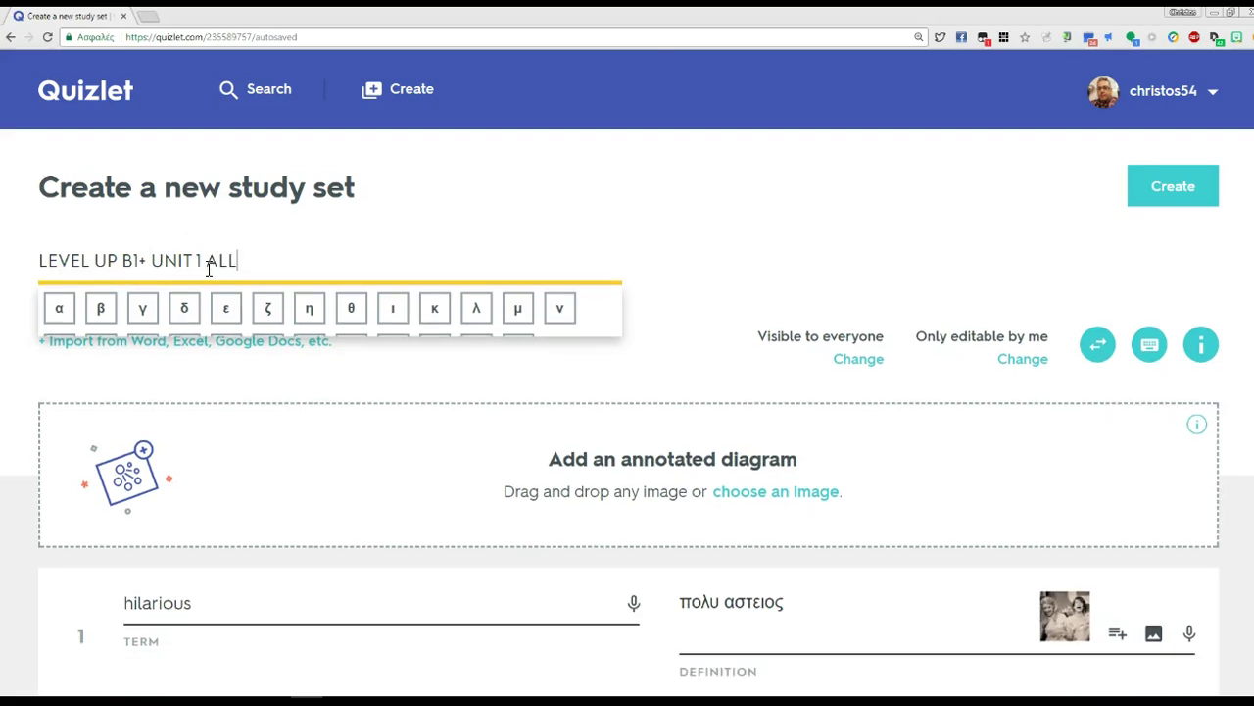
Examine the merged cards of the new study set from the first term through to the last.
scroll(650, 481, down, 4)
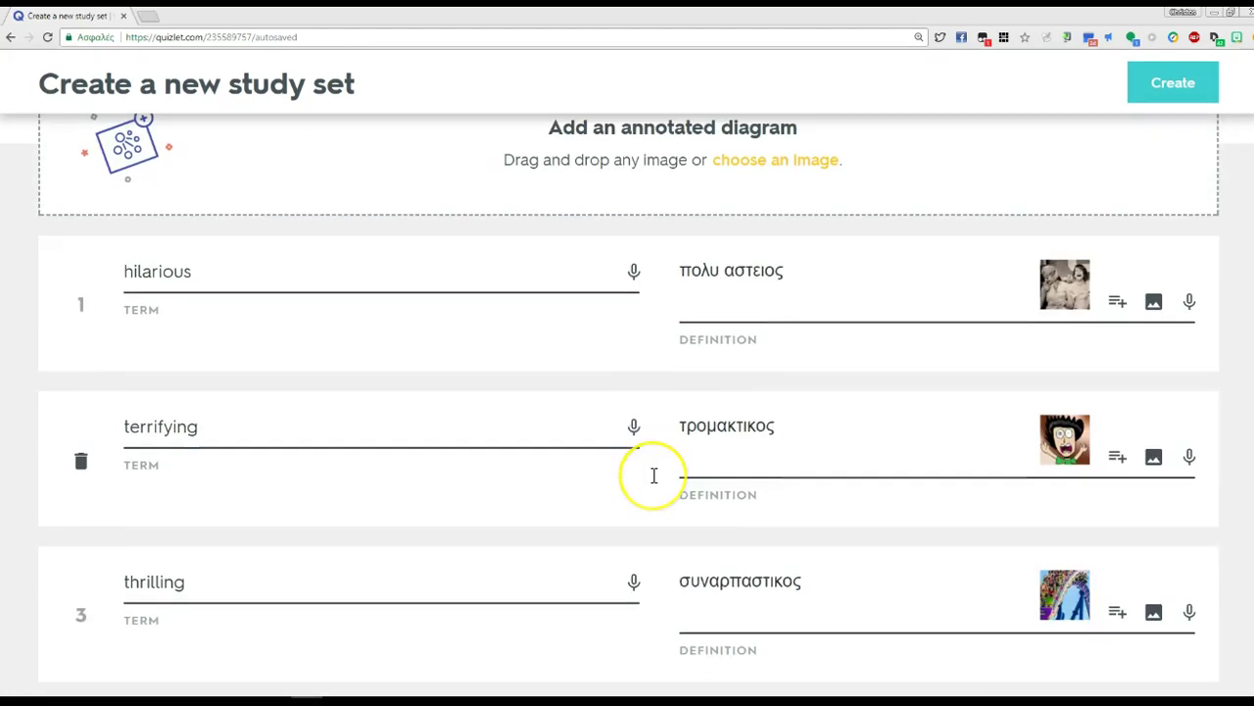
scroll(653, 475, down, 20)
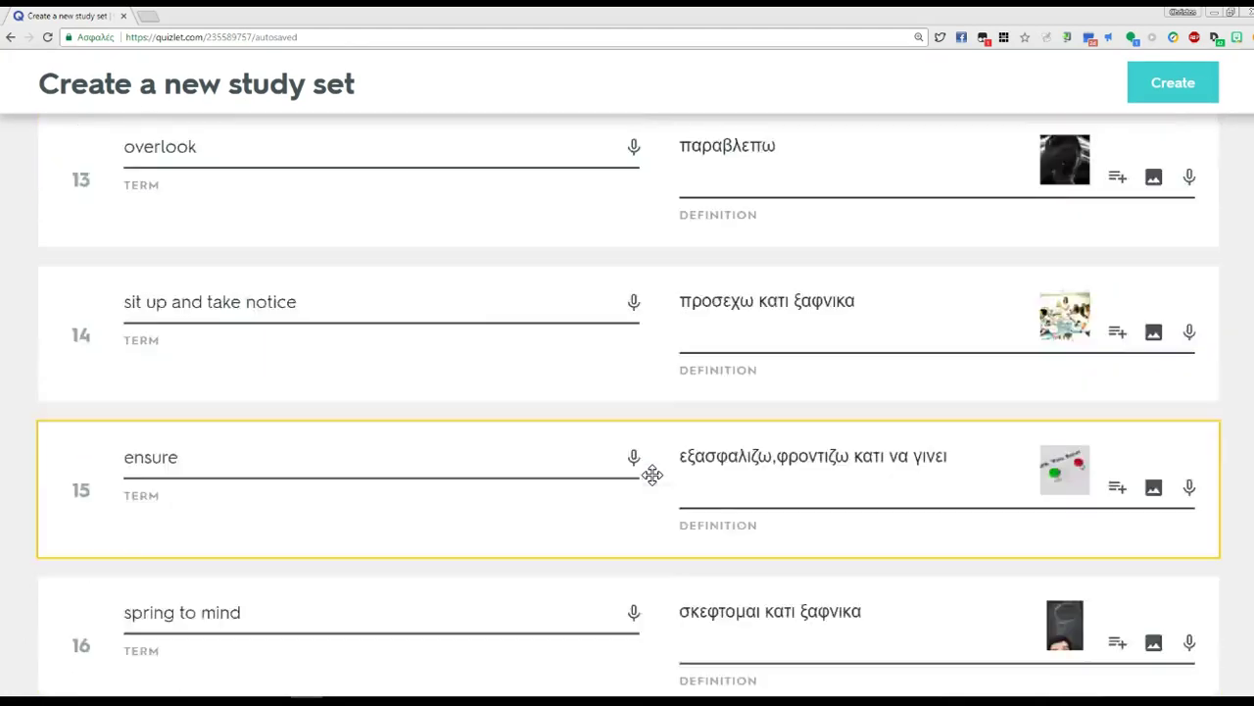
scroll(652, 475, down, 3)
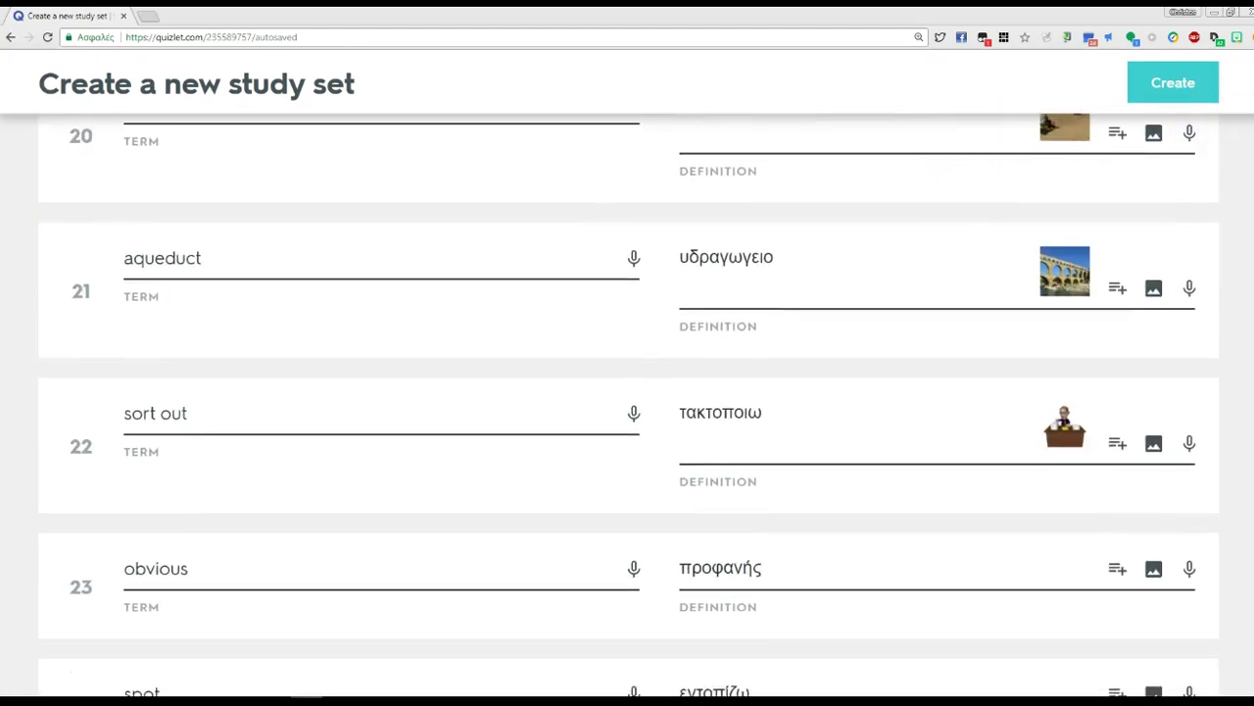
drag(1250, 422, 1249, 688)
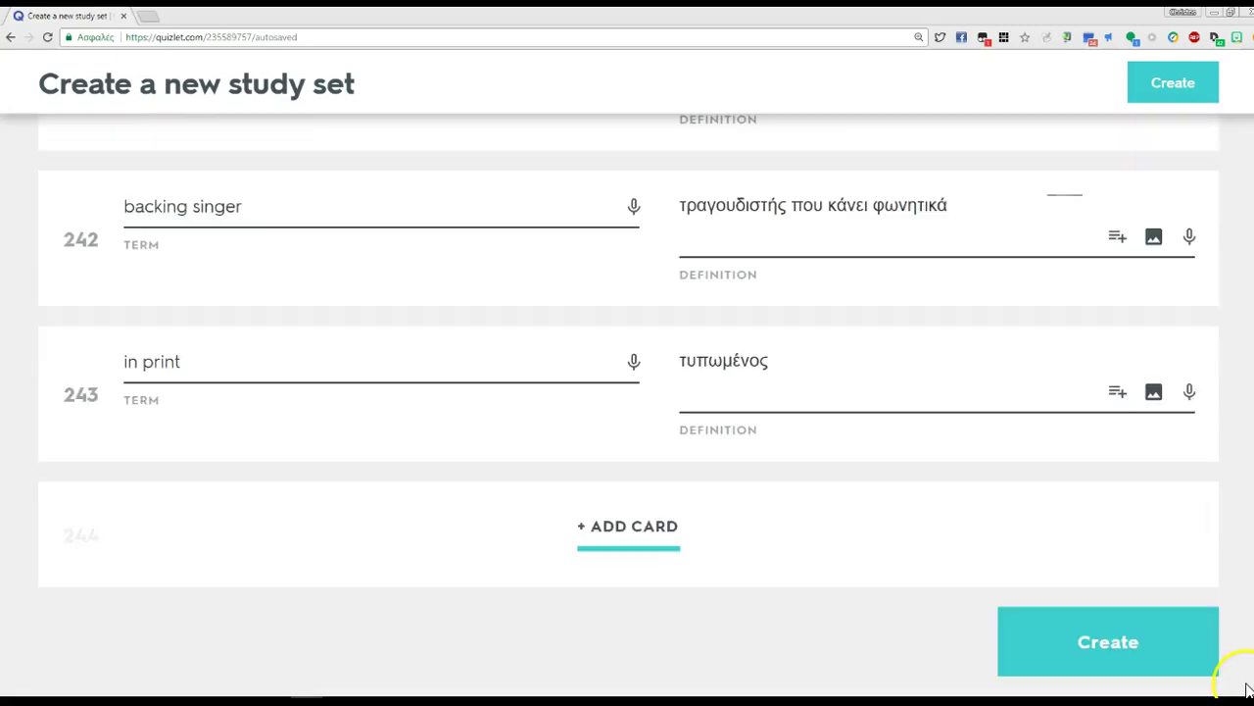
scroll(645, 529, up, 20)
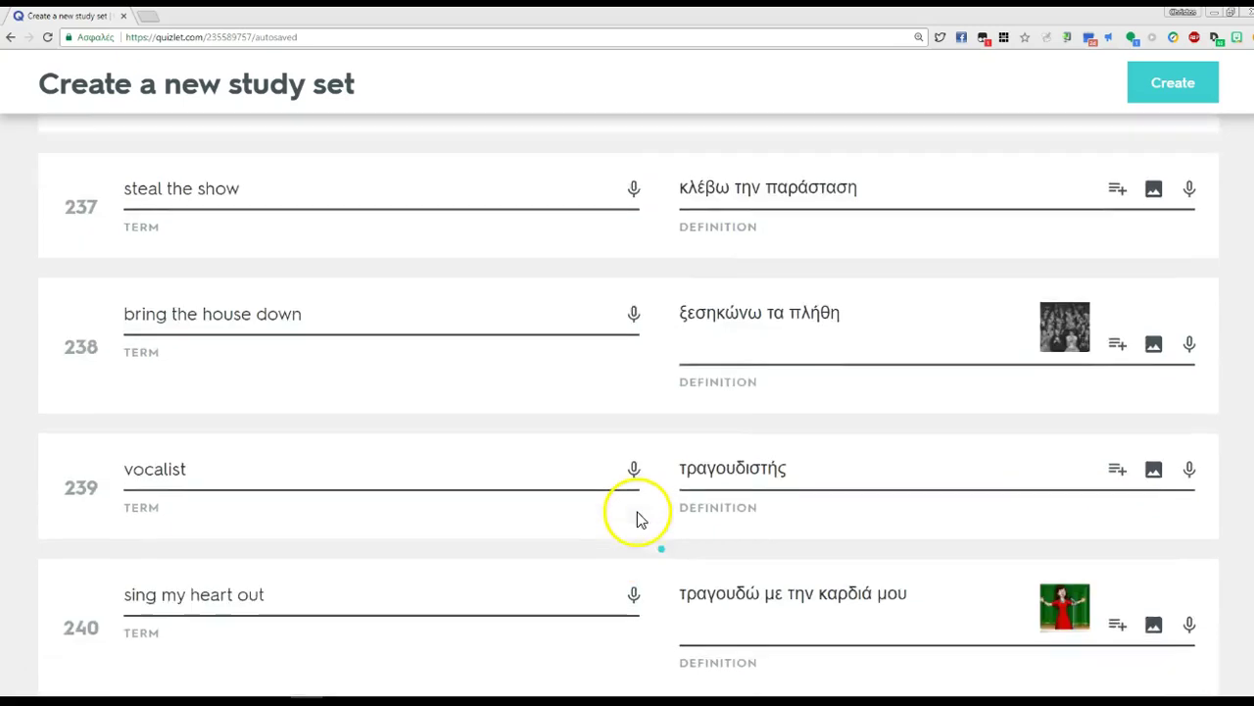
scroll(625, 452, up, 20)
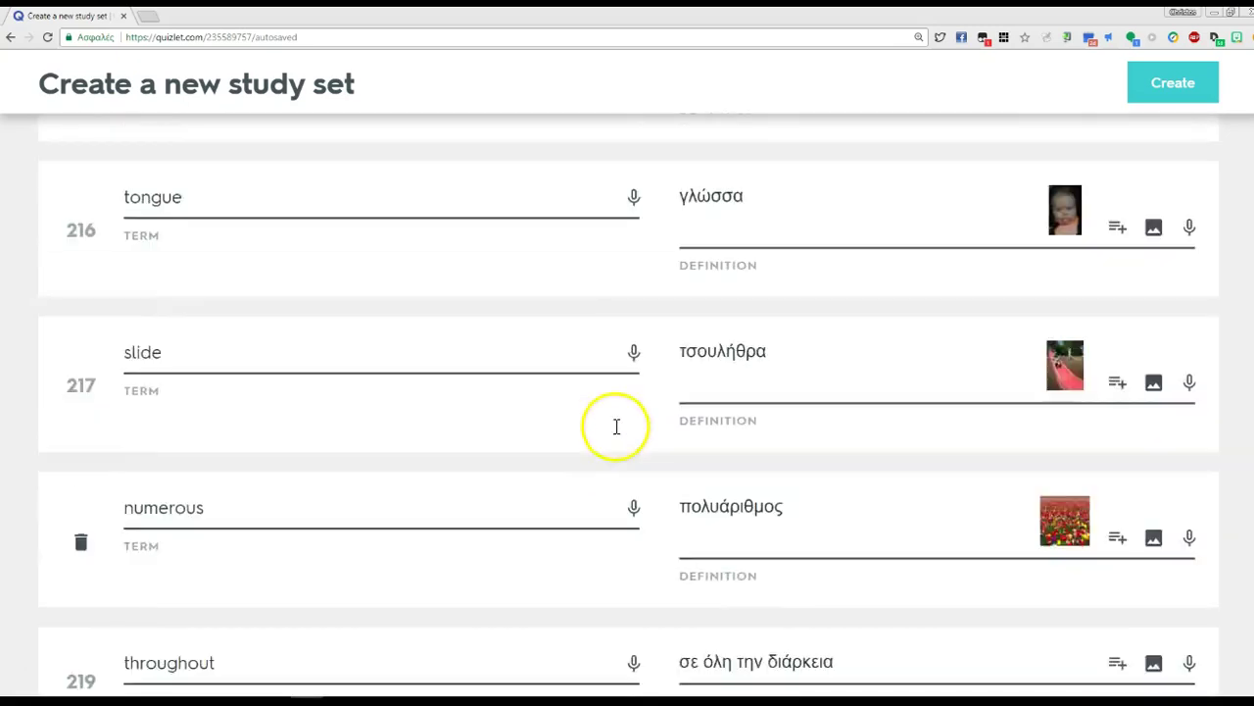
scroll(586, 402, up, 20)
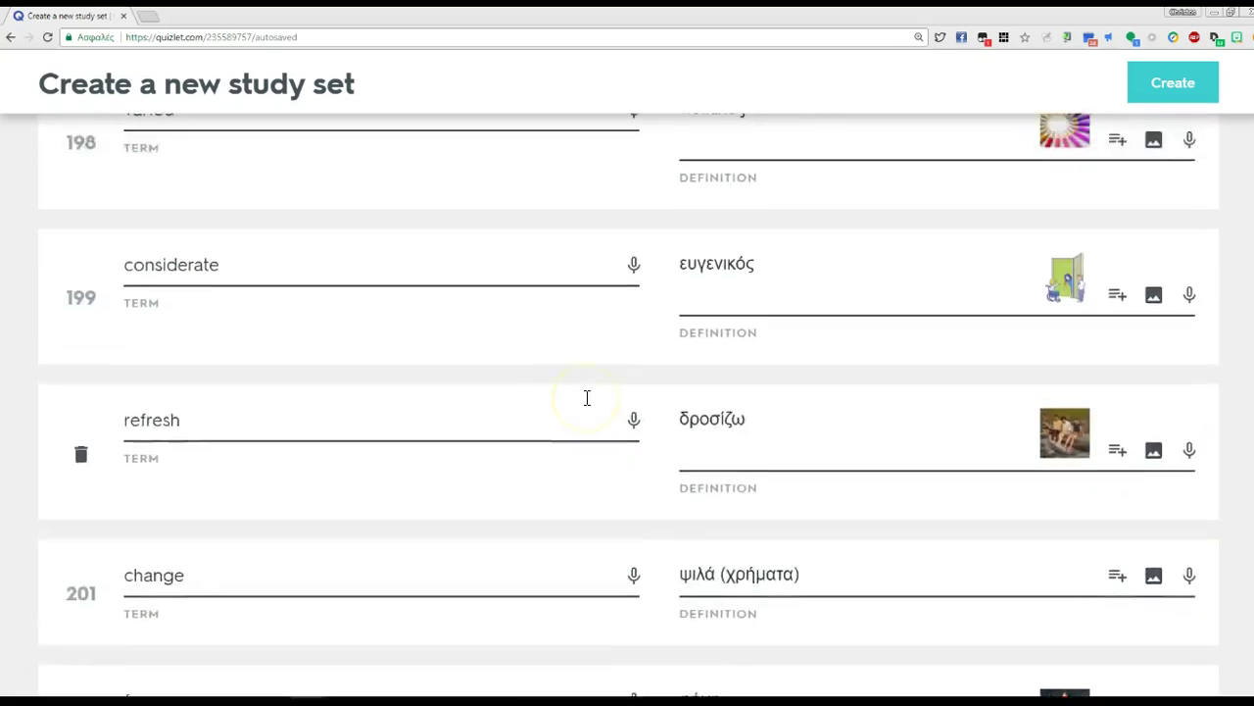
scroll(586, 397, up, 20)
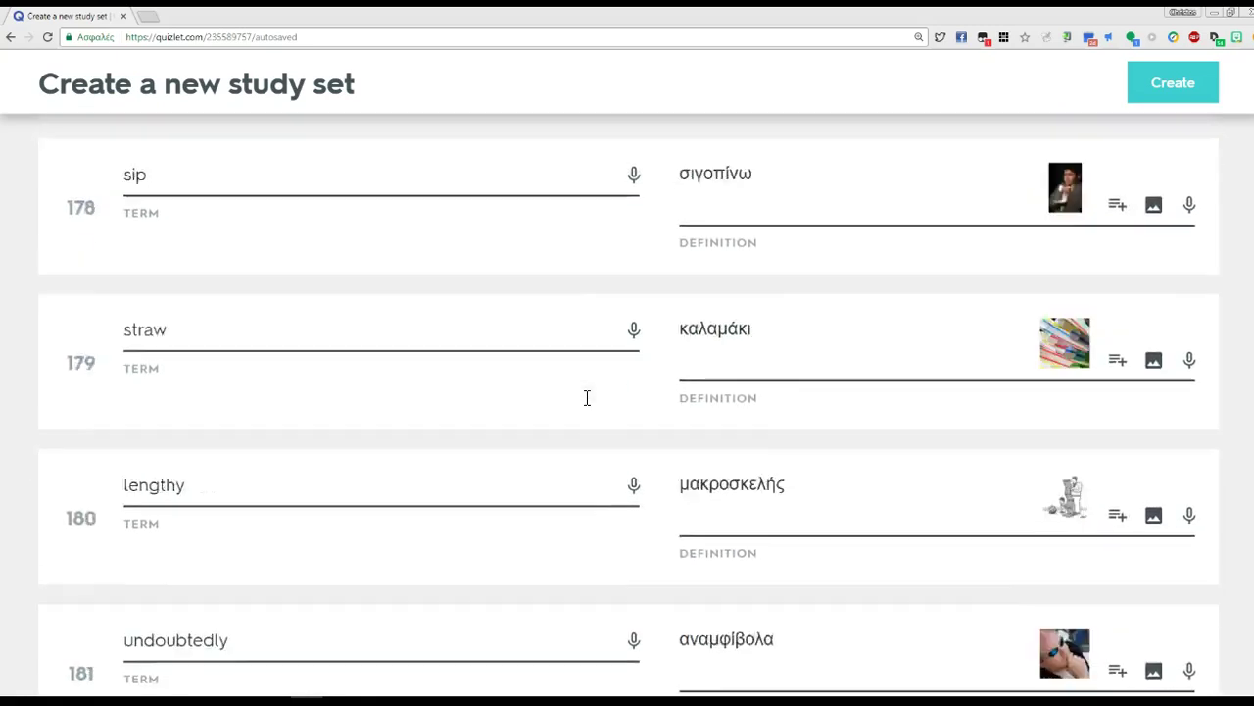
scroll(585, 397, up, 20)
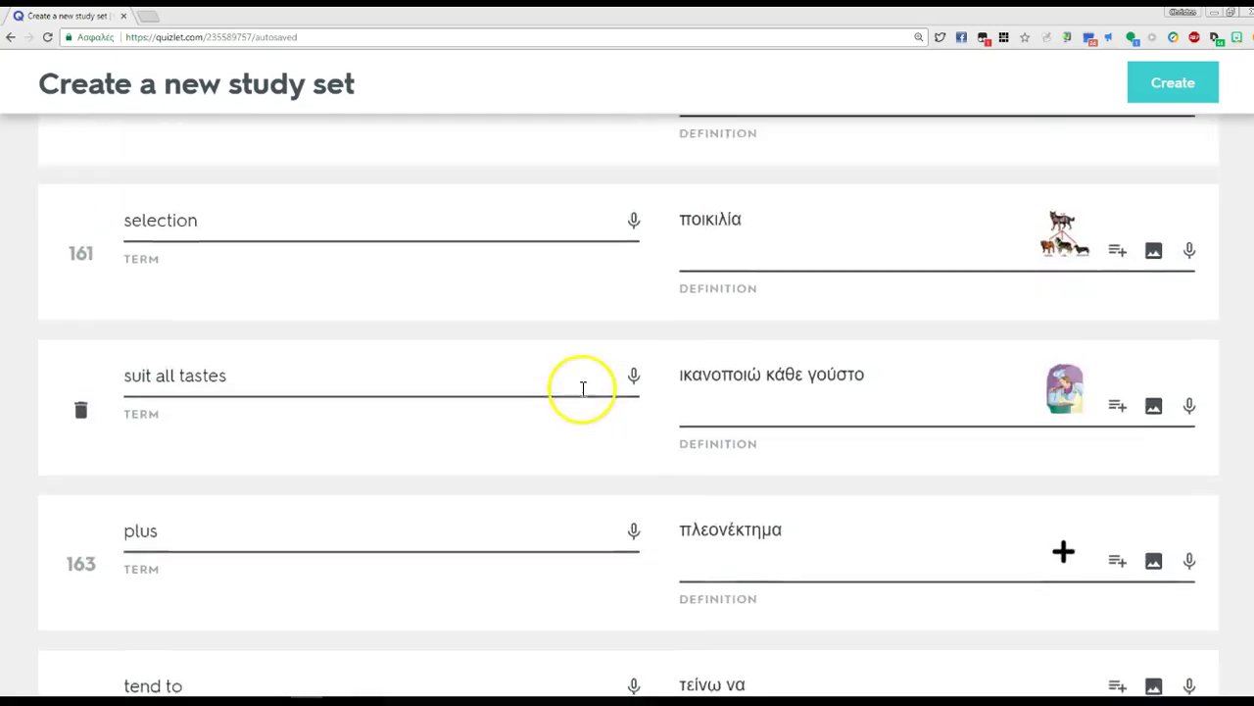
scroll(572, 377, up, 20)
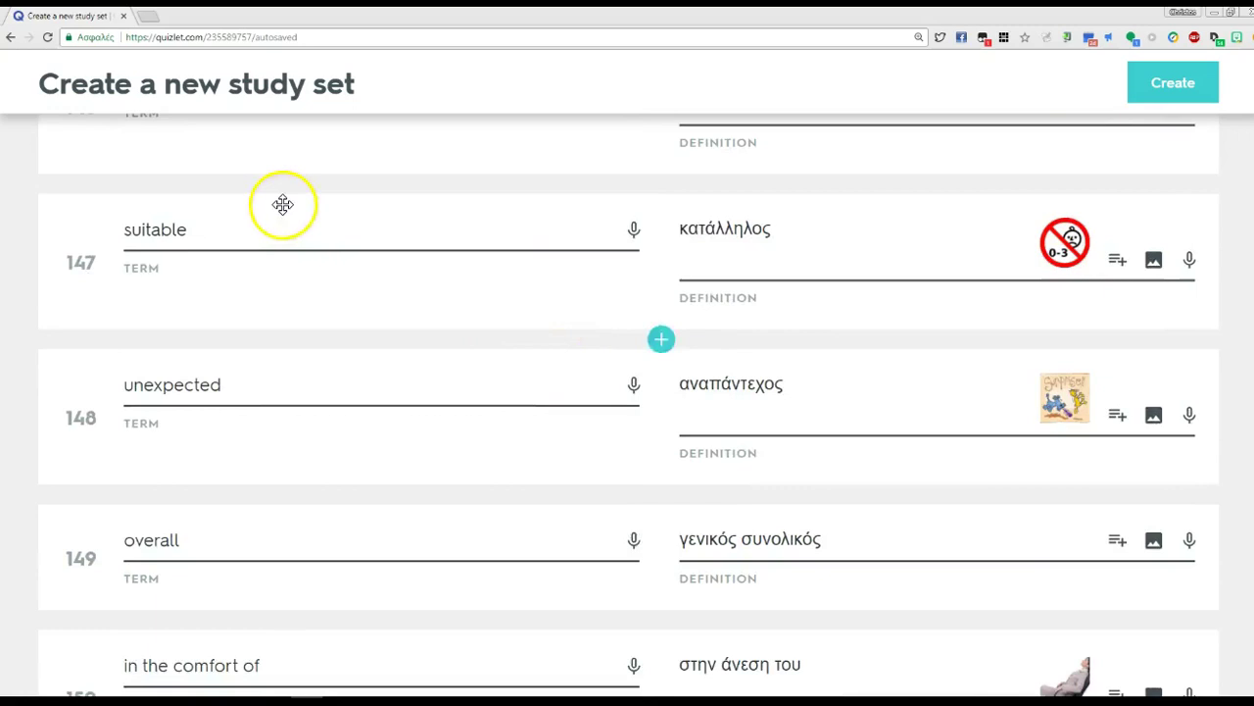
scroll(6, 194, up, 5)
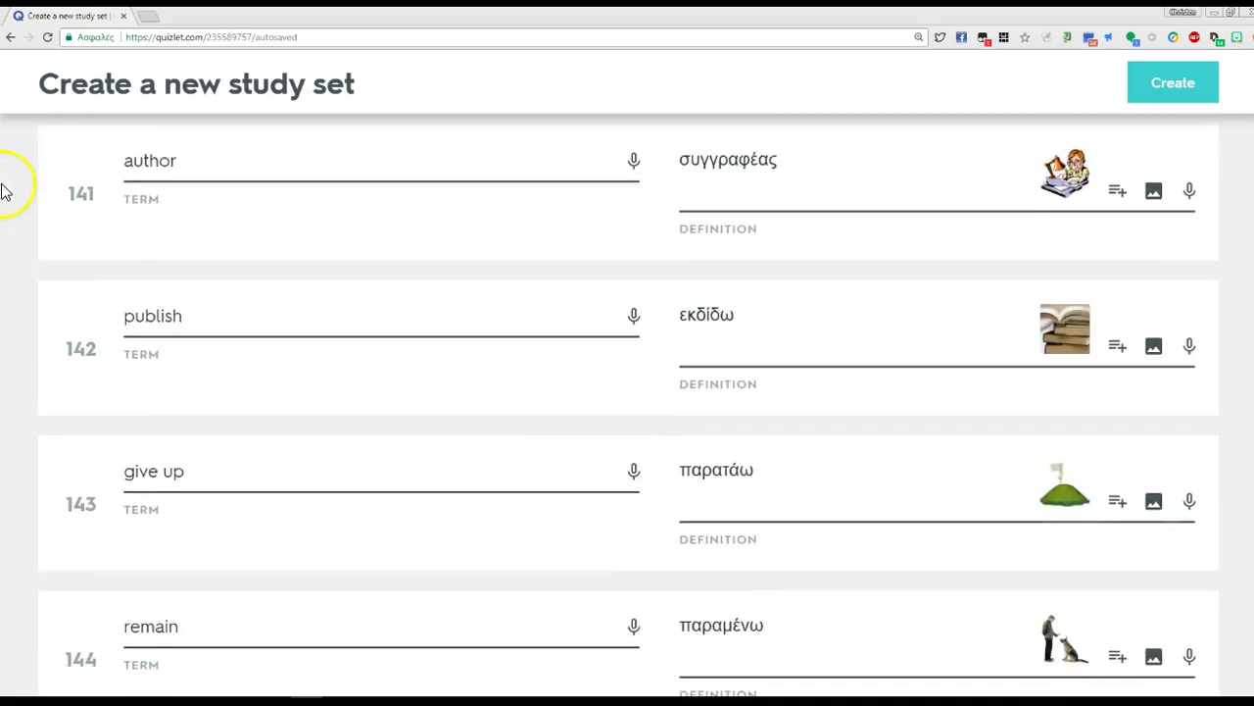
Leave the new set without creating it and return to the page of LEVEL UP B1+ UNIT 1 (1-56).
click(10, 39)
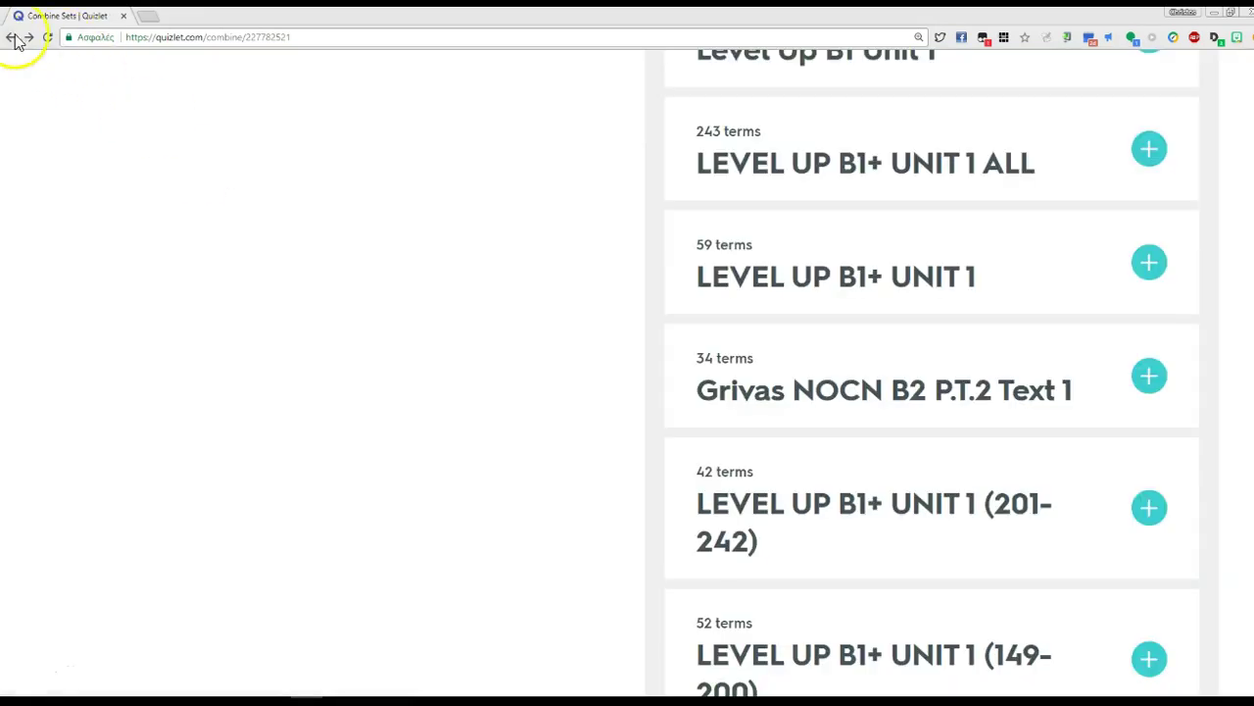
click(11, 39)
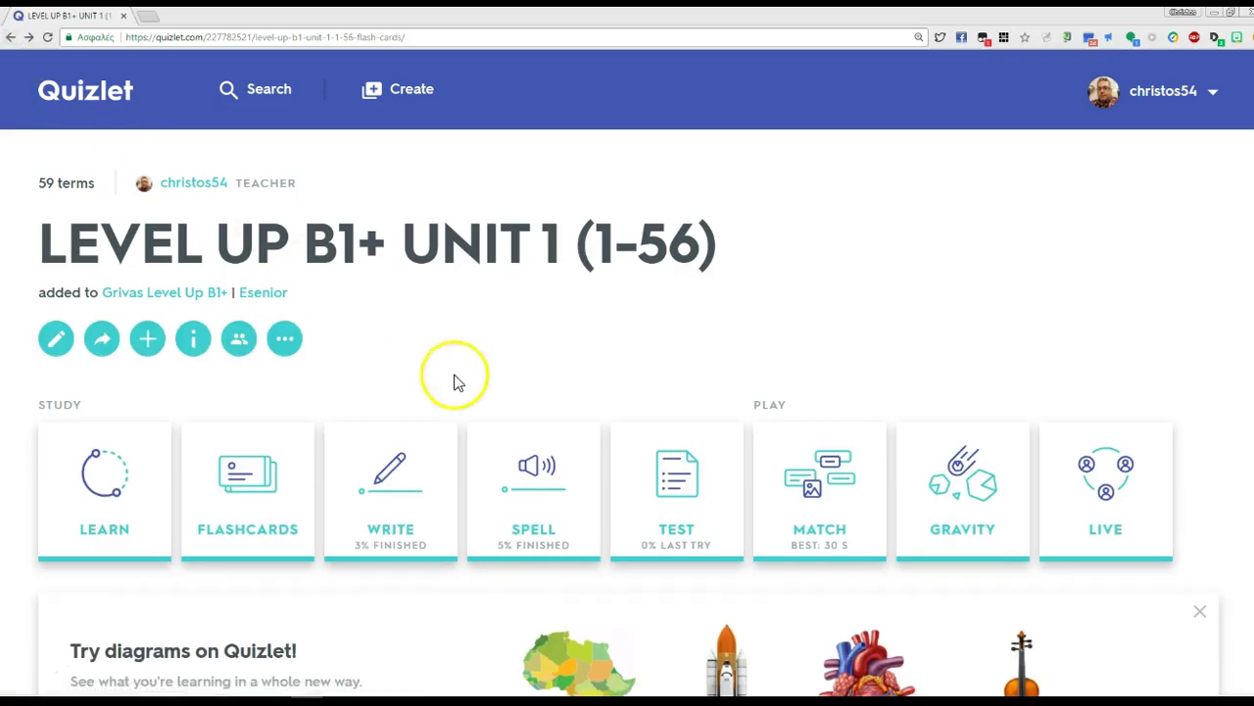
scroll(537, 413, down, 2)
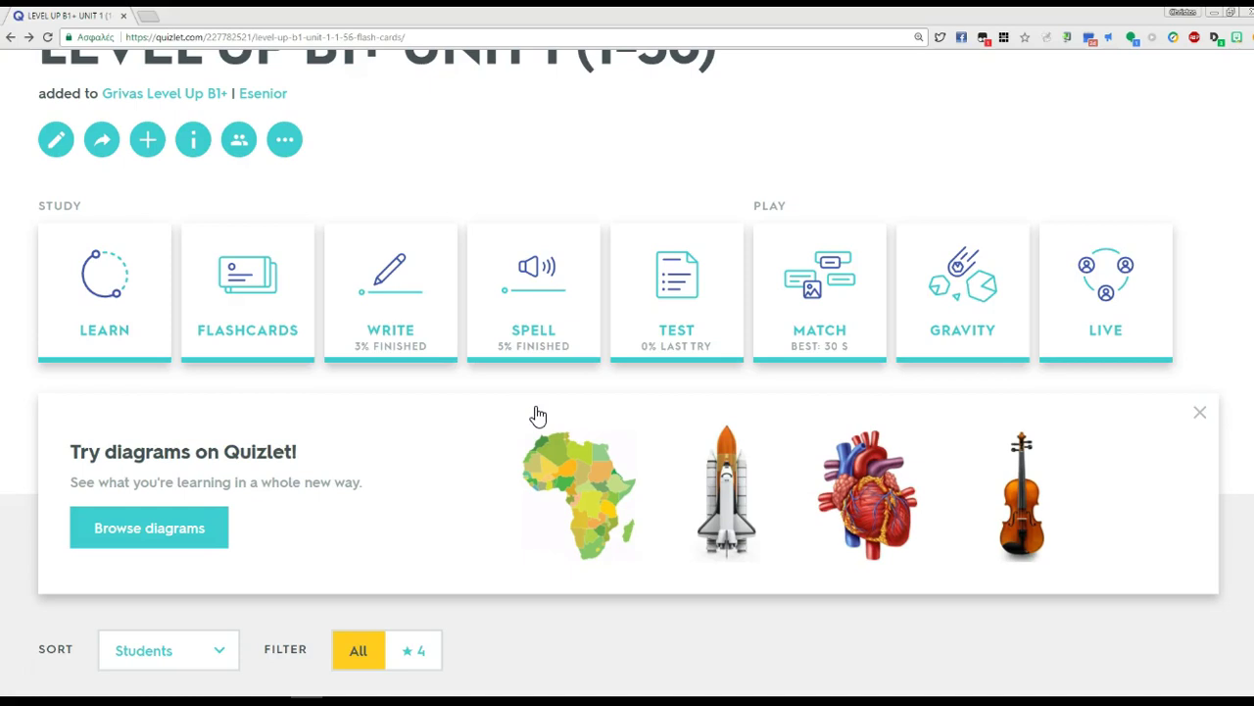
scroll(538, 415, up, 2)
Search Quizlet for study sets matching "cLOSE UP B1".
click(291, 84)
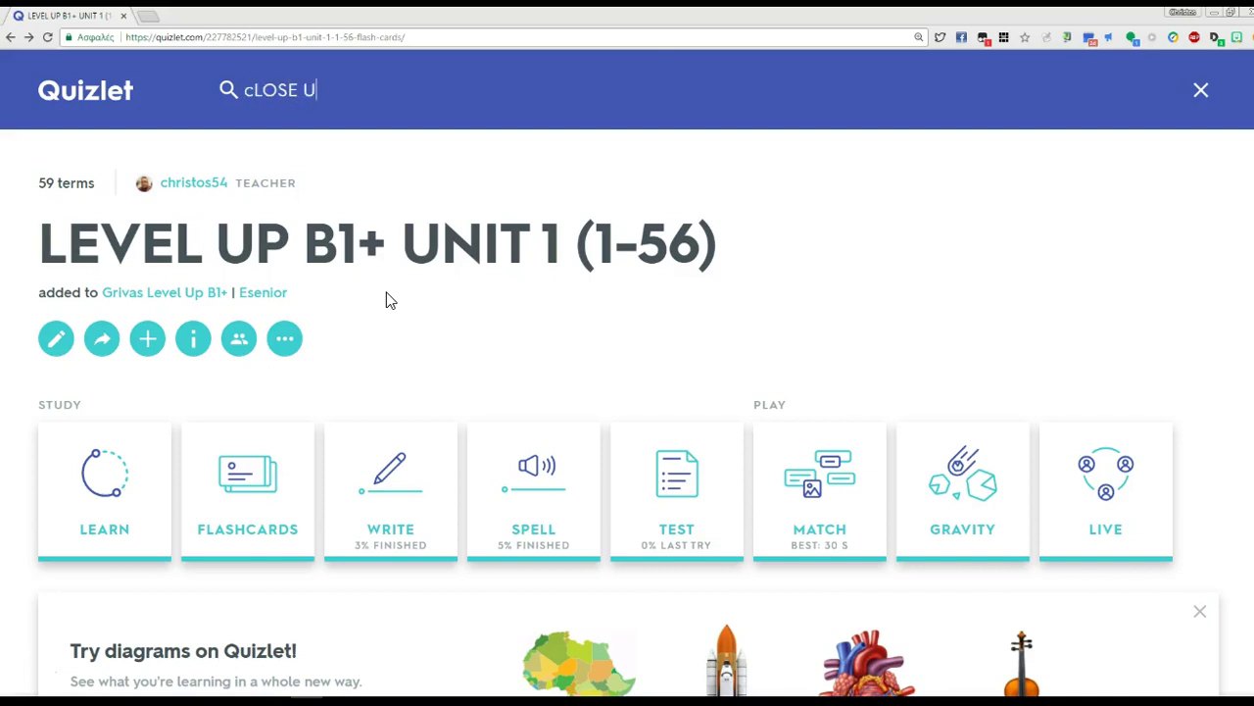
text(B1)
key(Return)
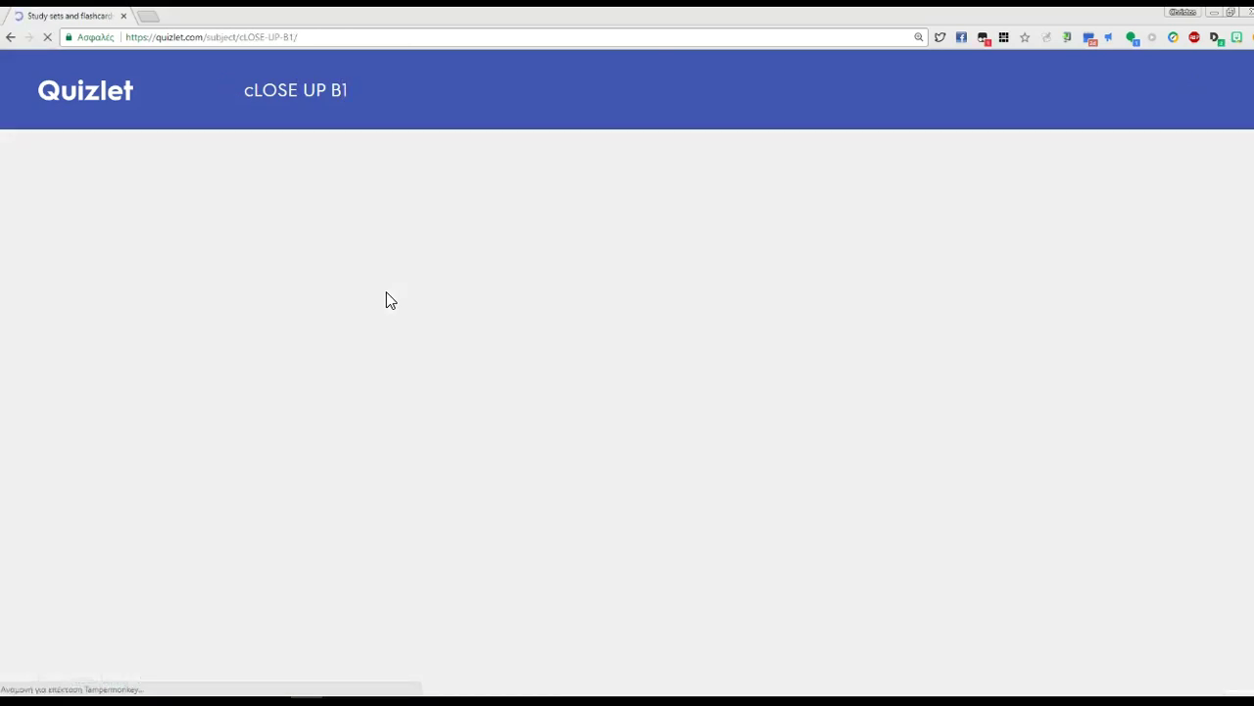
click(375, 343)
Examine the first search results, down to the set LEVEL UP B1+ UNIT 1 ALL.
scroll(377, 348, down, 1)
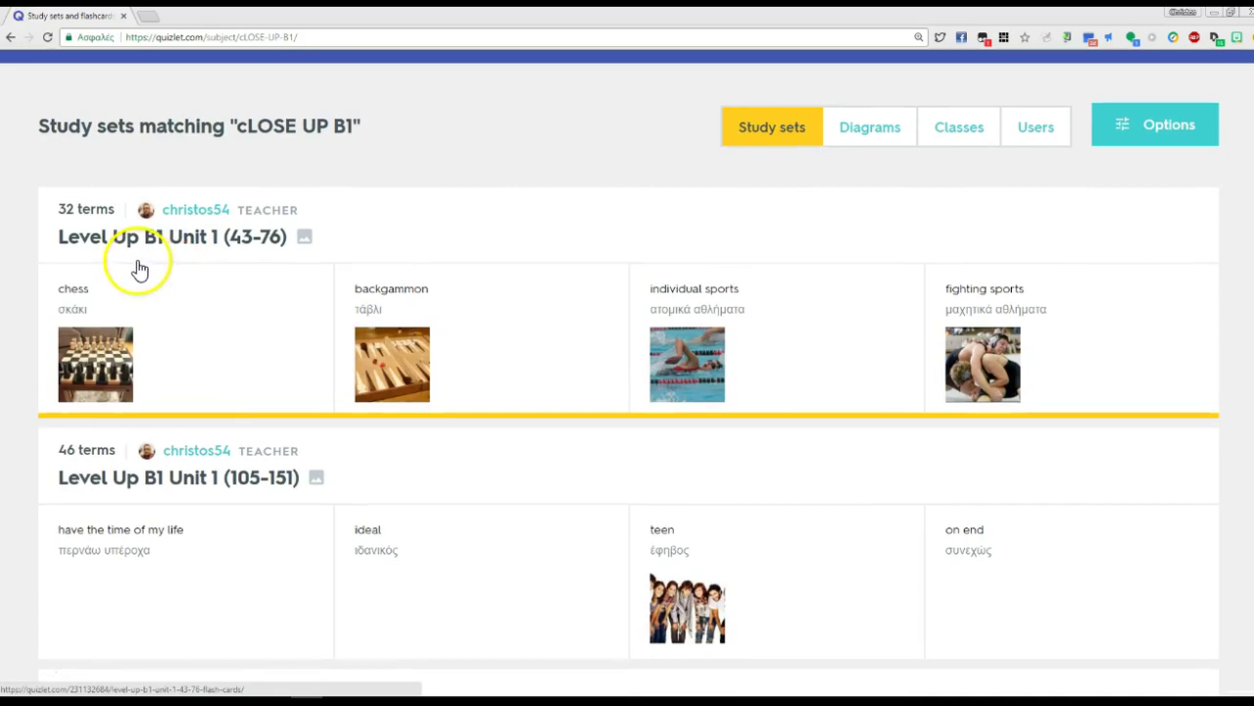
scroll(246, 284, down, 3)
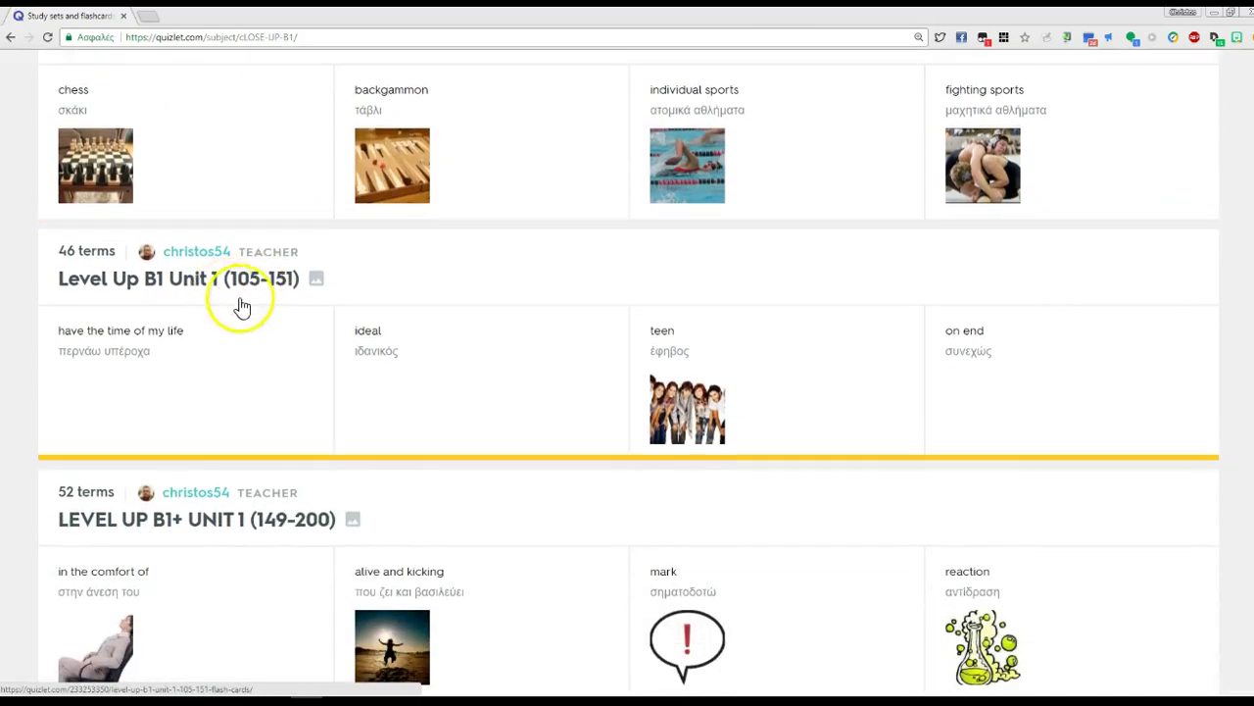
scroll(291, 296, down, 3)
scroll(291, 296, down, 3)
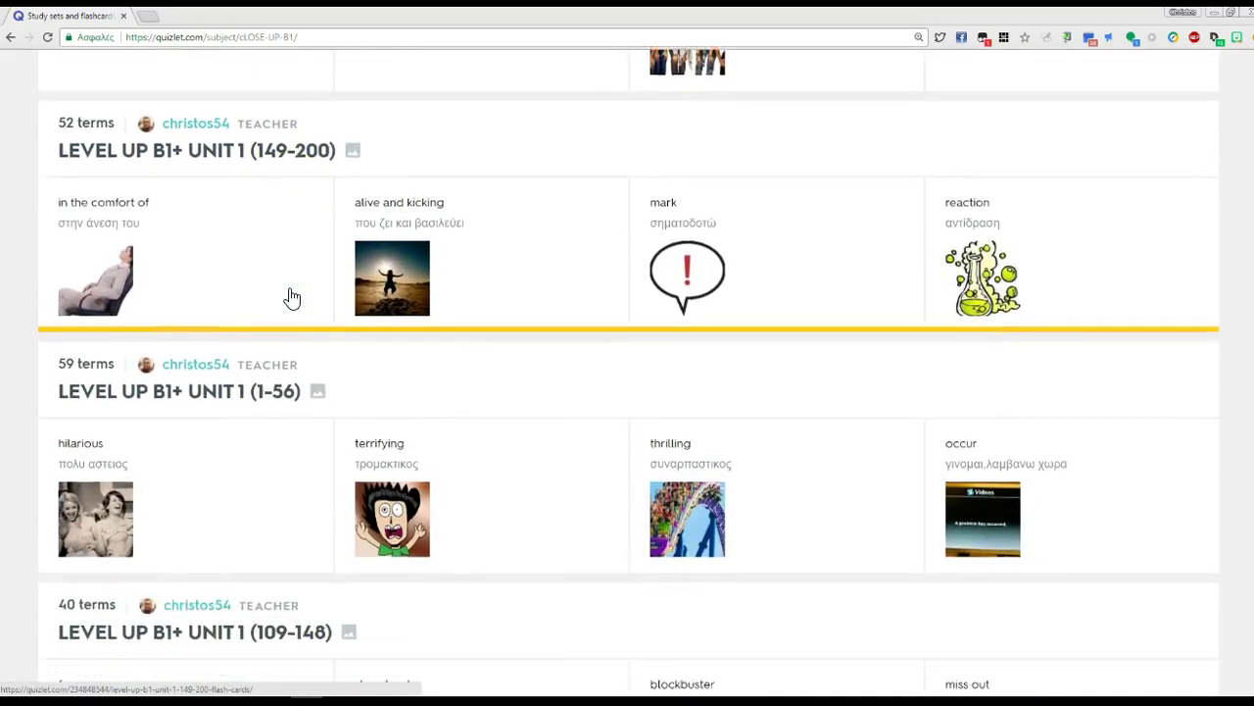
scroll(291, 296, down, 8)
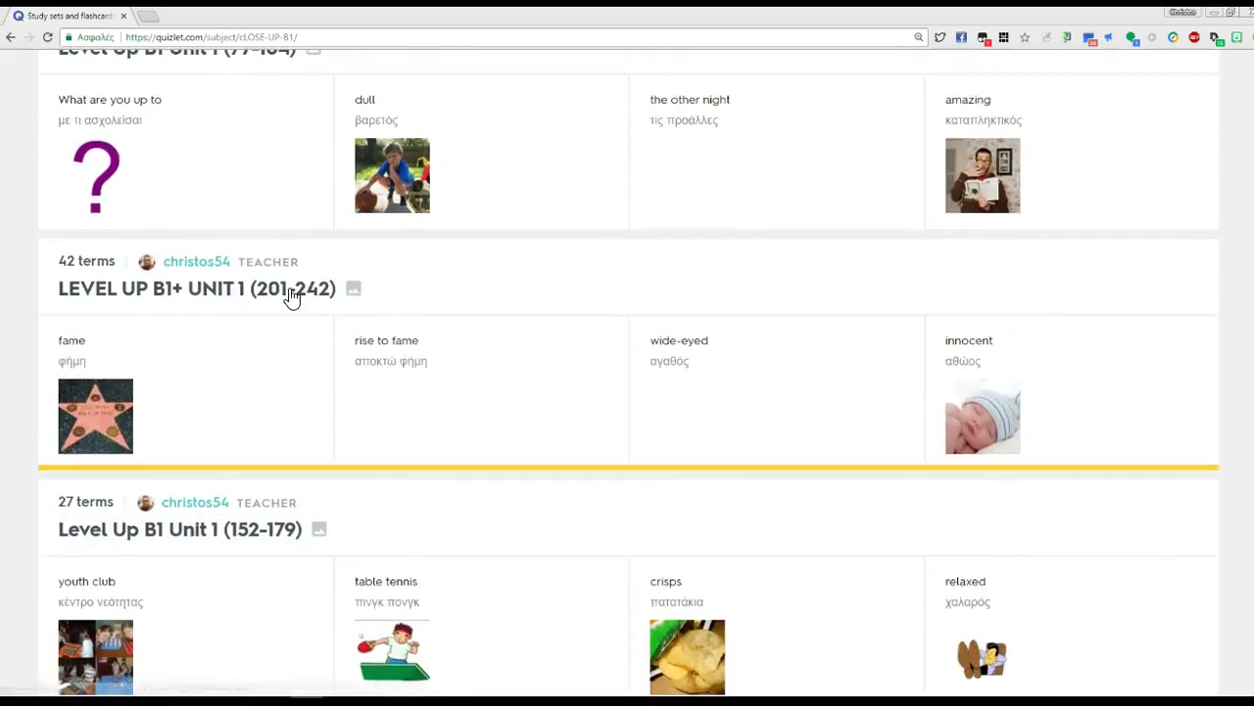
scroll(291, 295, down, 5)
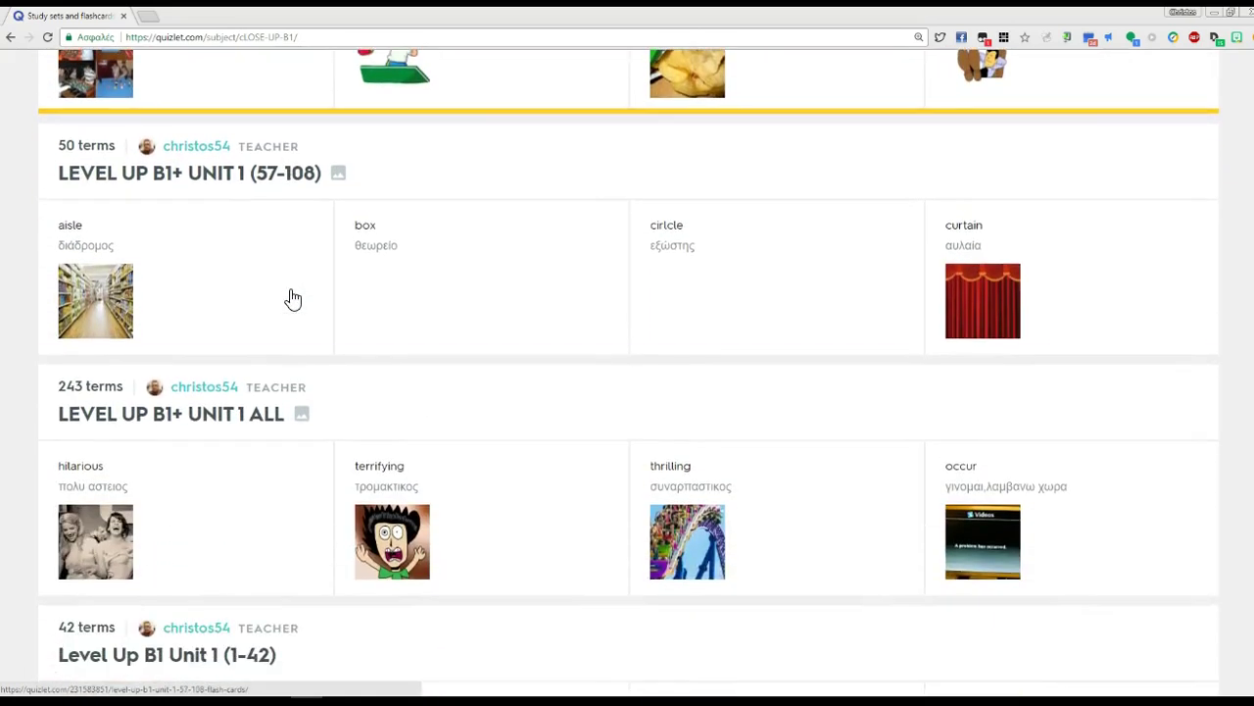
scroll(291, 296, down, 1)
scroll(288, 297, down, 1)
click(278, 302)
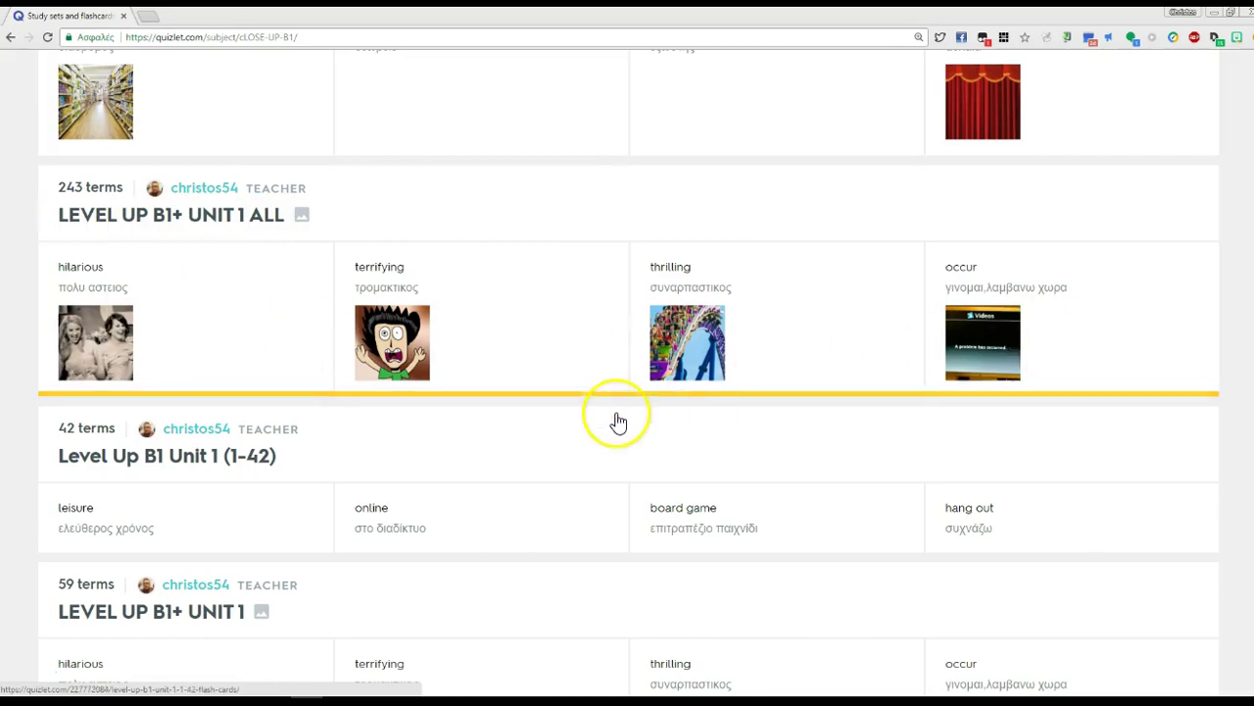
Look through the rest of the first results page for Close up B1 sets made by other authors.
scroll(616, 421, down, 9)
scroll(615, 422, down, 6)
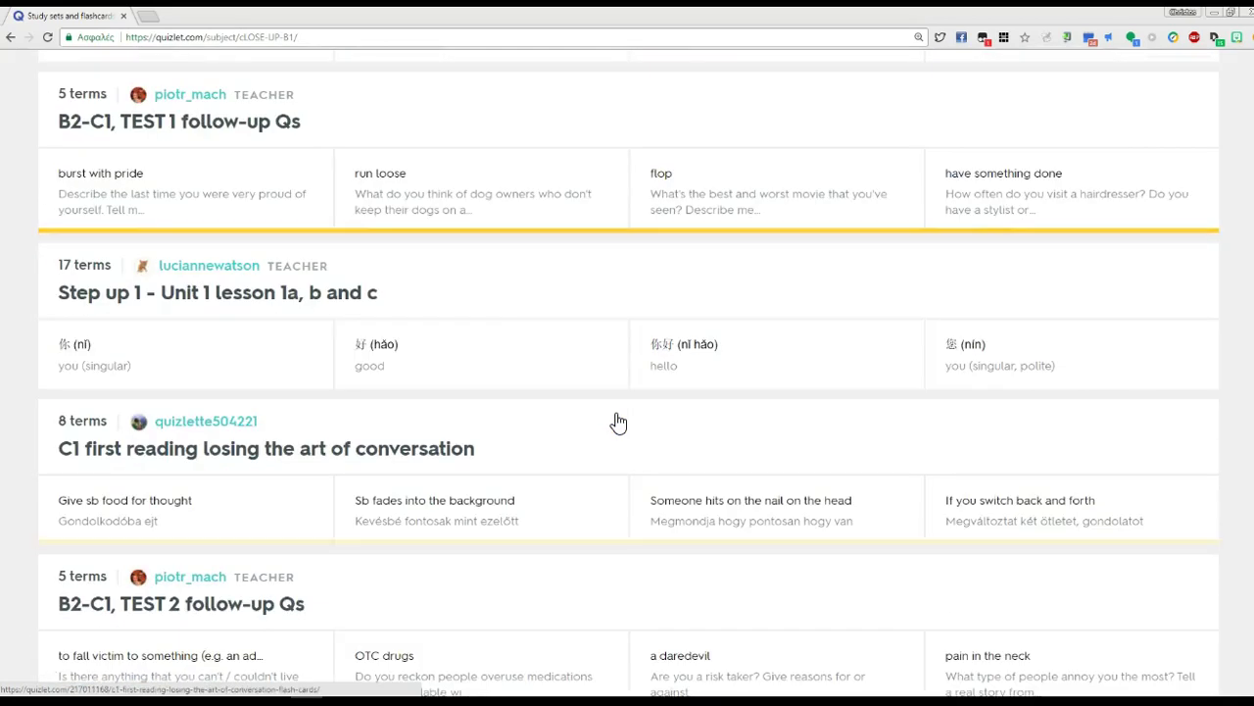
click(480, 377)
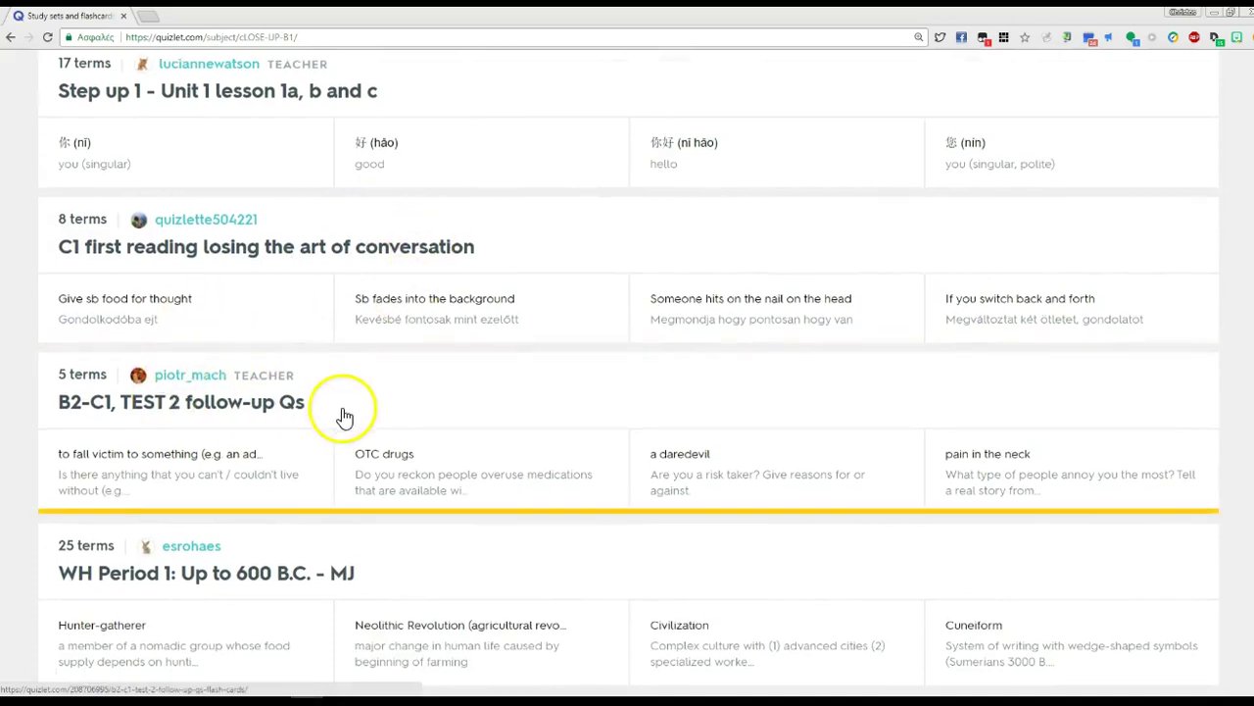
scroll(342, 416, down, 2)
scroll(431, 356, down, 6)
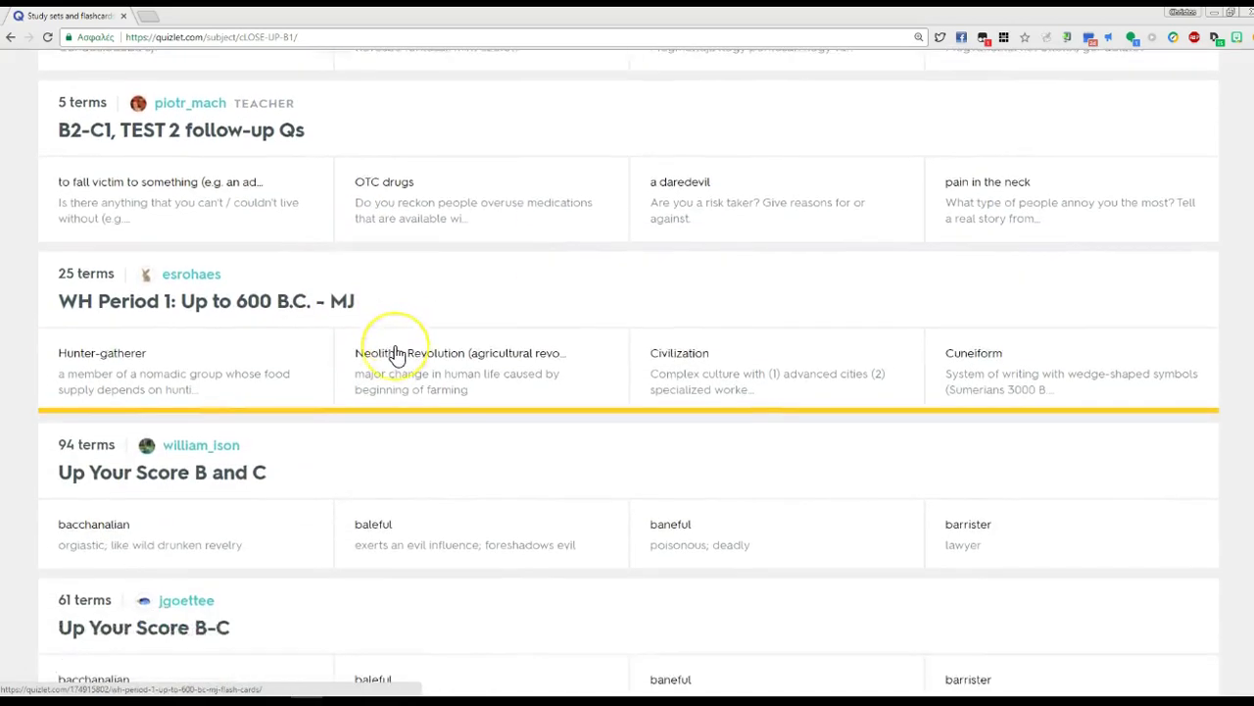
scroll(397, 353, down, 2)
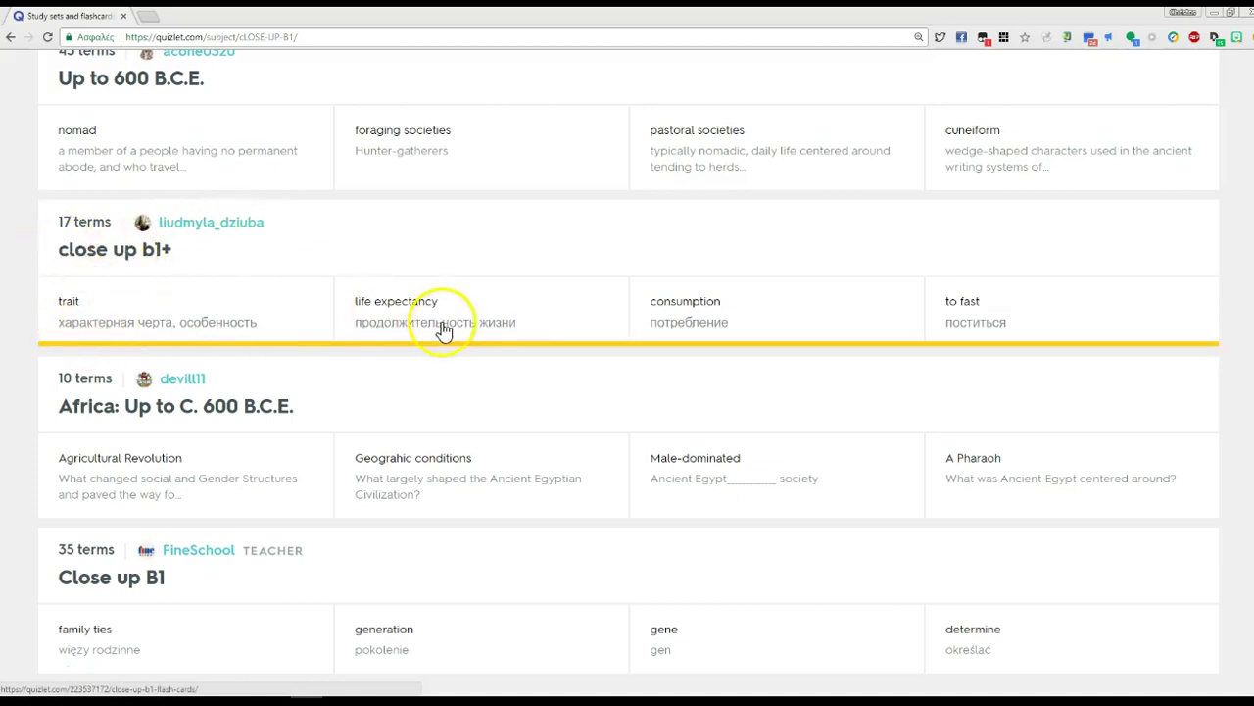
scroll(453, 440, down, 3)
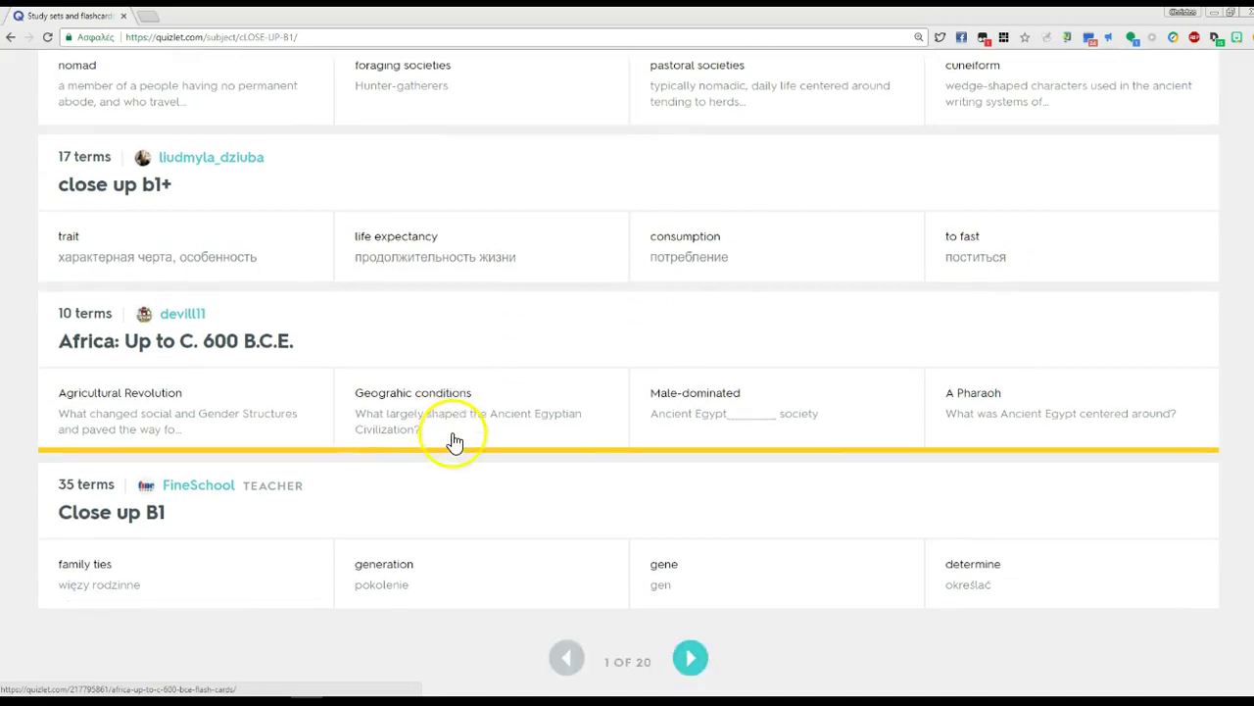
scroll(452, 440, down, 1)
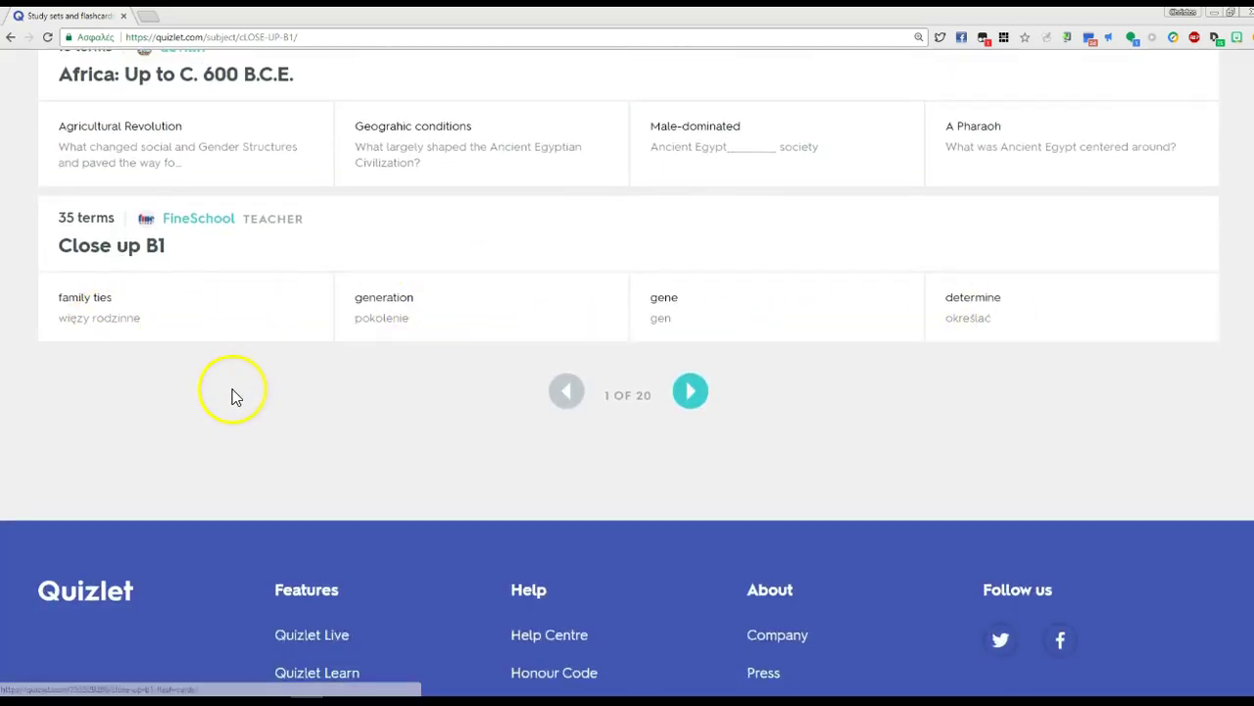
scroll(233, 395, up, 2)
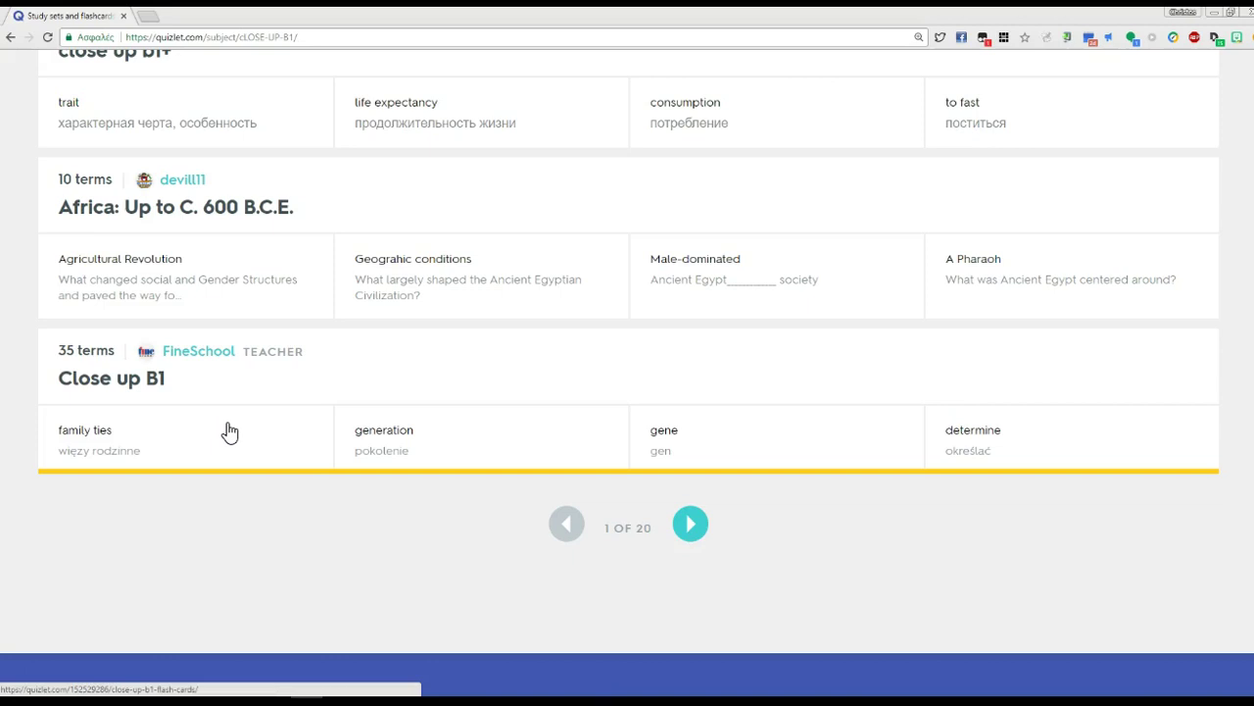
click(196, 354)
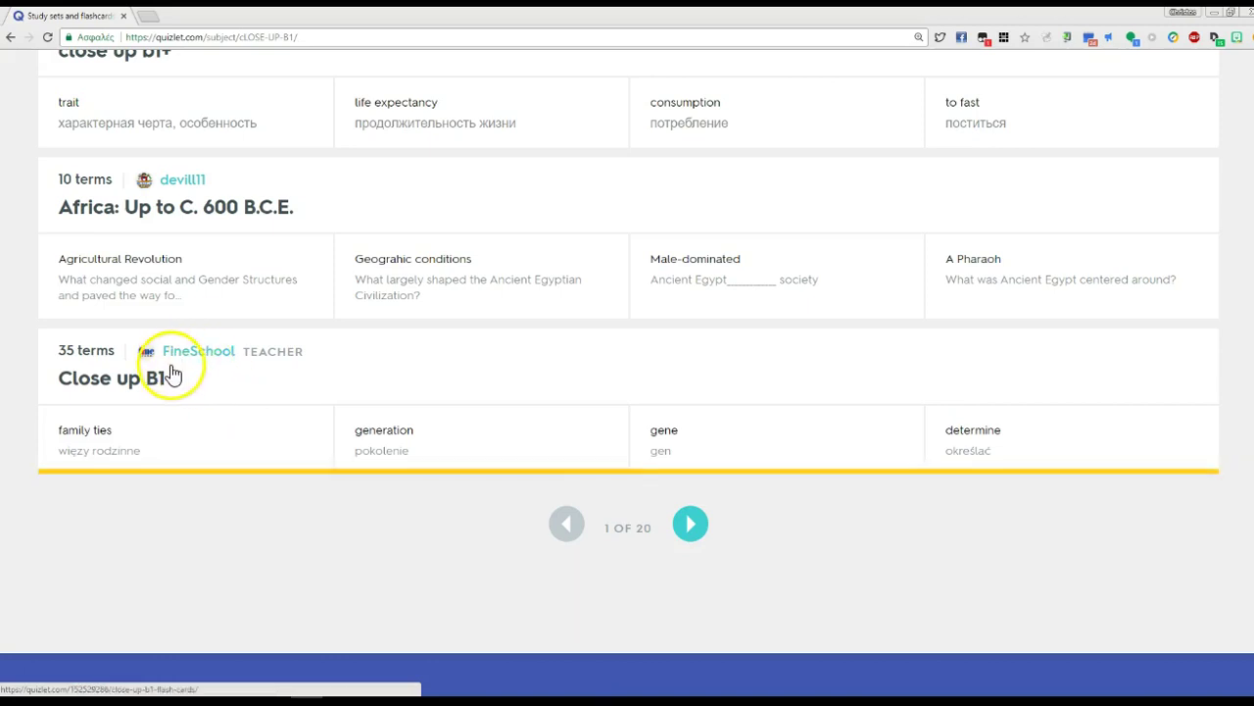
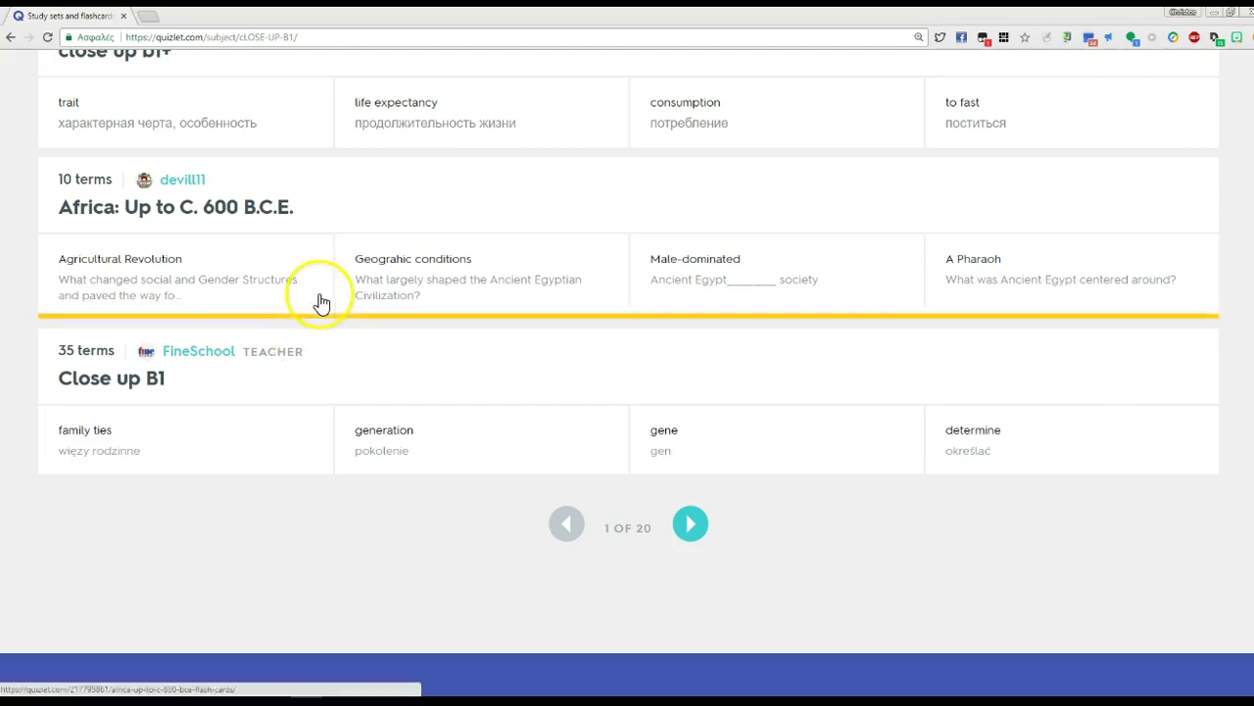
Search Quizlet for study sets matching "pRESENT CONTINUOUS" in place of the Close up B1 search.
scroll(324, 294, up, 20)
scroll(343, 238, up, 20)
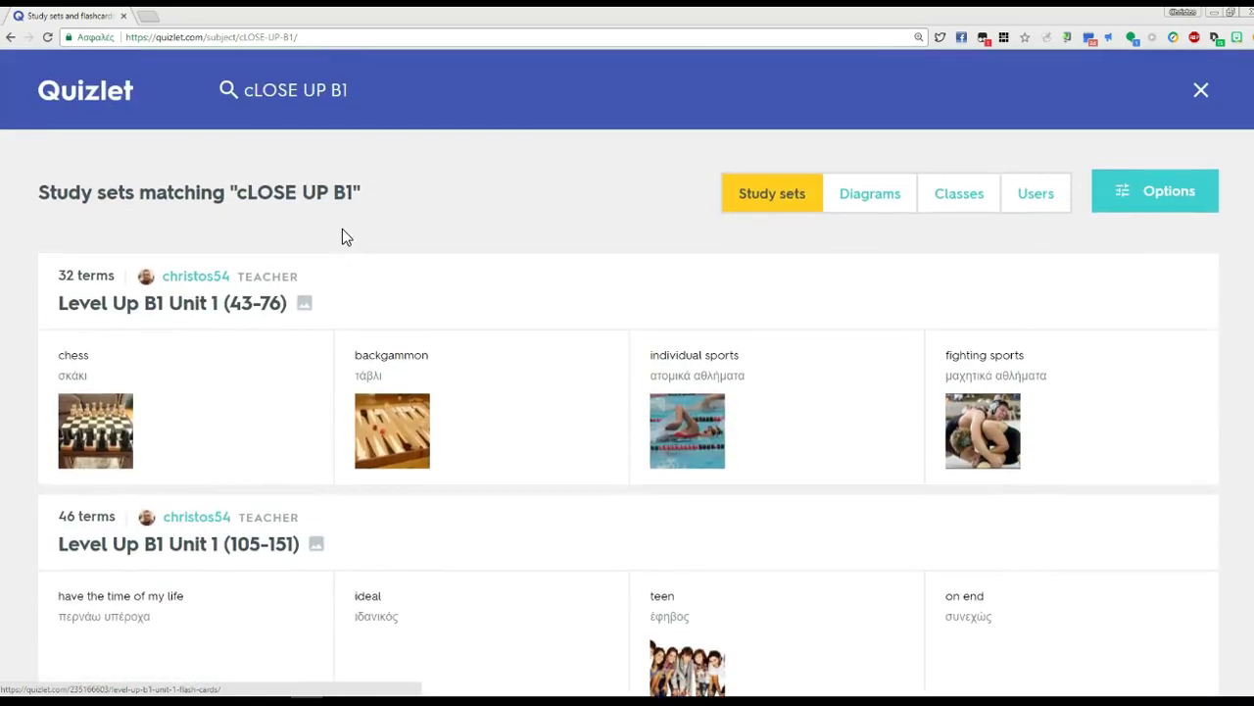
click(300, 88)
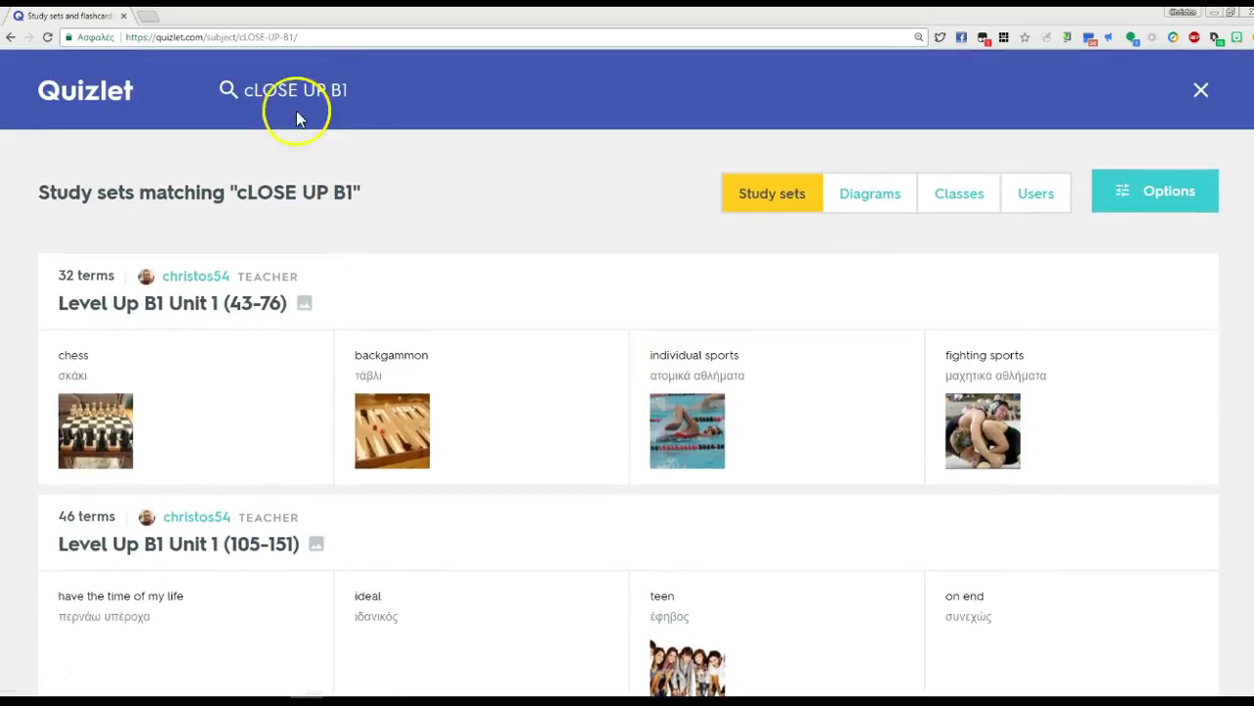
drag(348, 89, 216, 89)
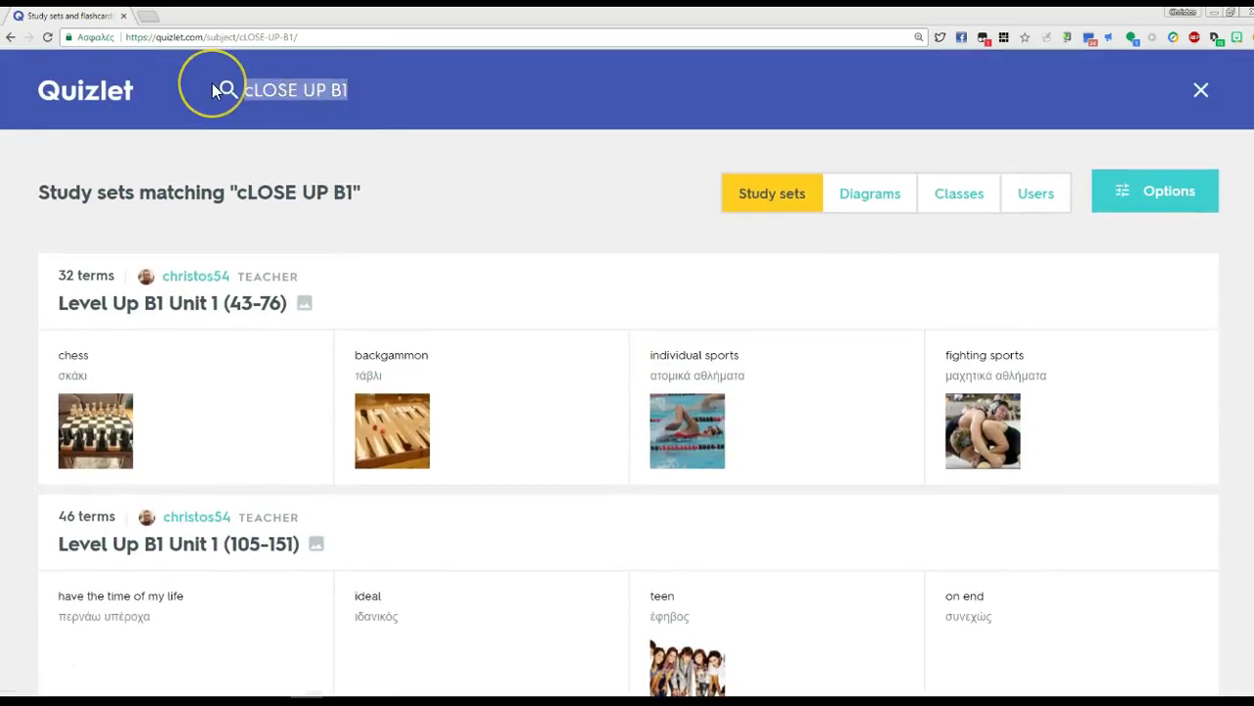
text(pRESENT)
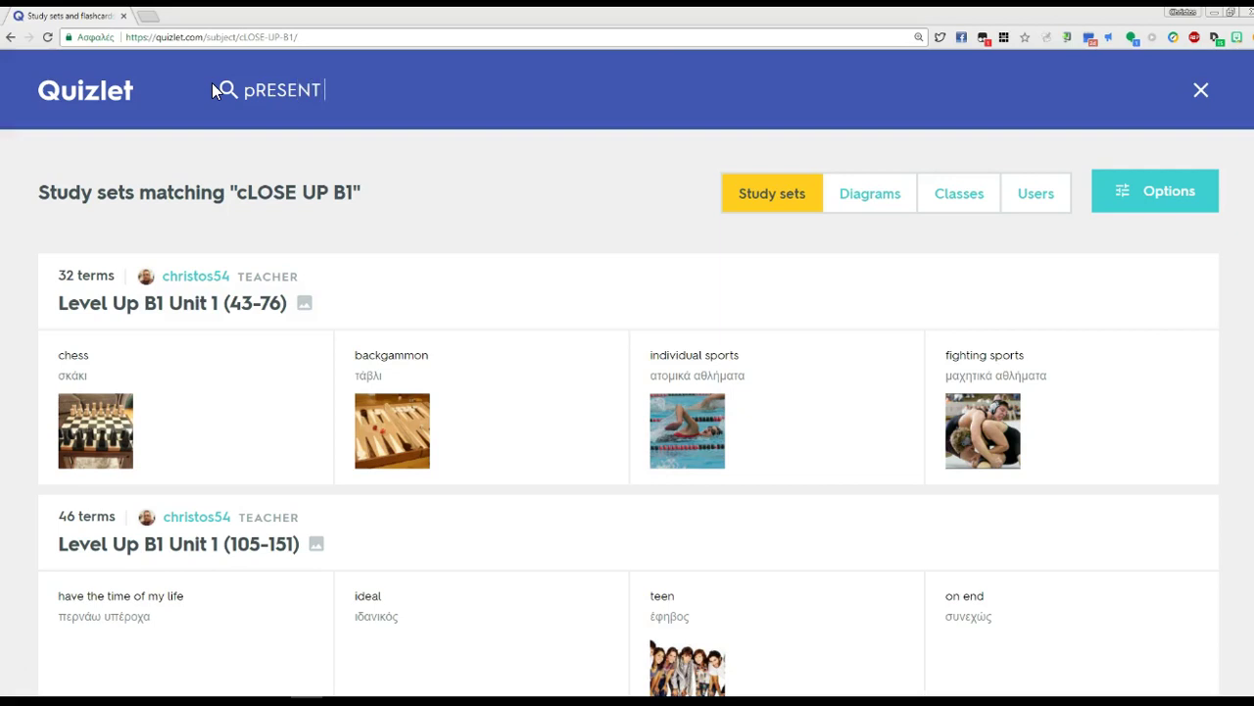
text( CONTINUOUY)
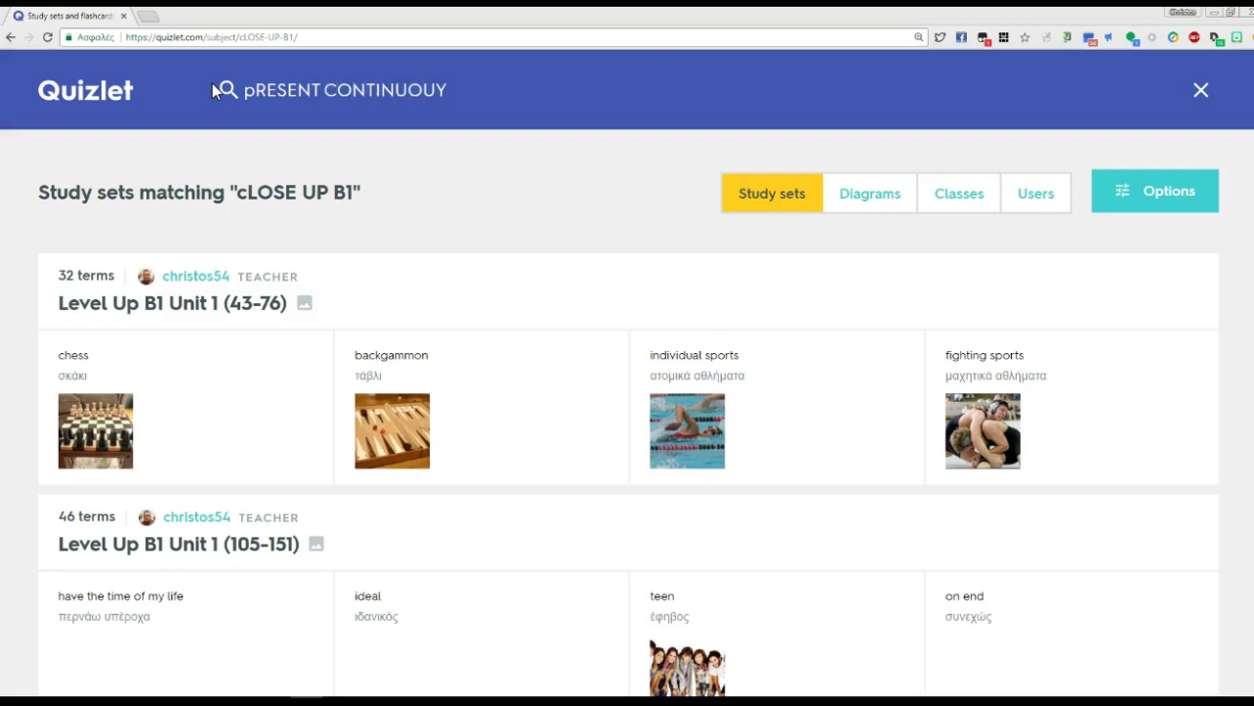
key(BackSpace)
text(S)
key(Return)
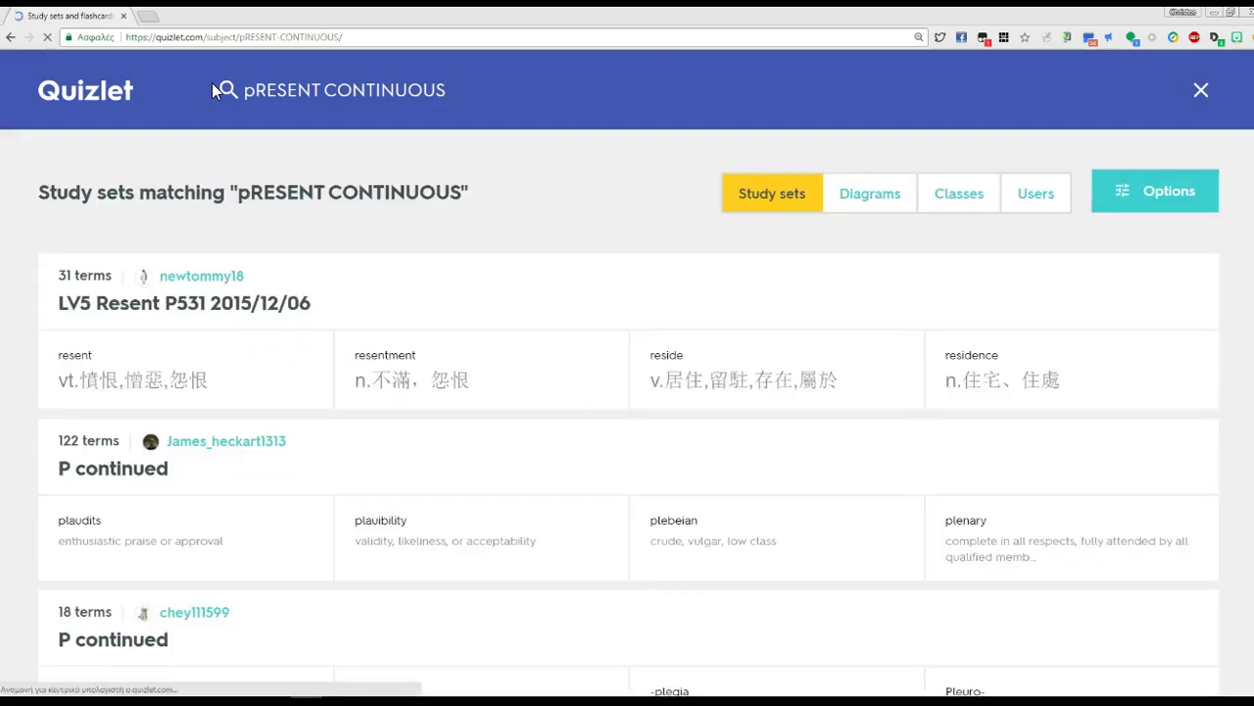
Look through the pRESENT CONTINUOUS results for sets that practise the grammar tense.
scroll(294, 330, down, 2)
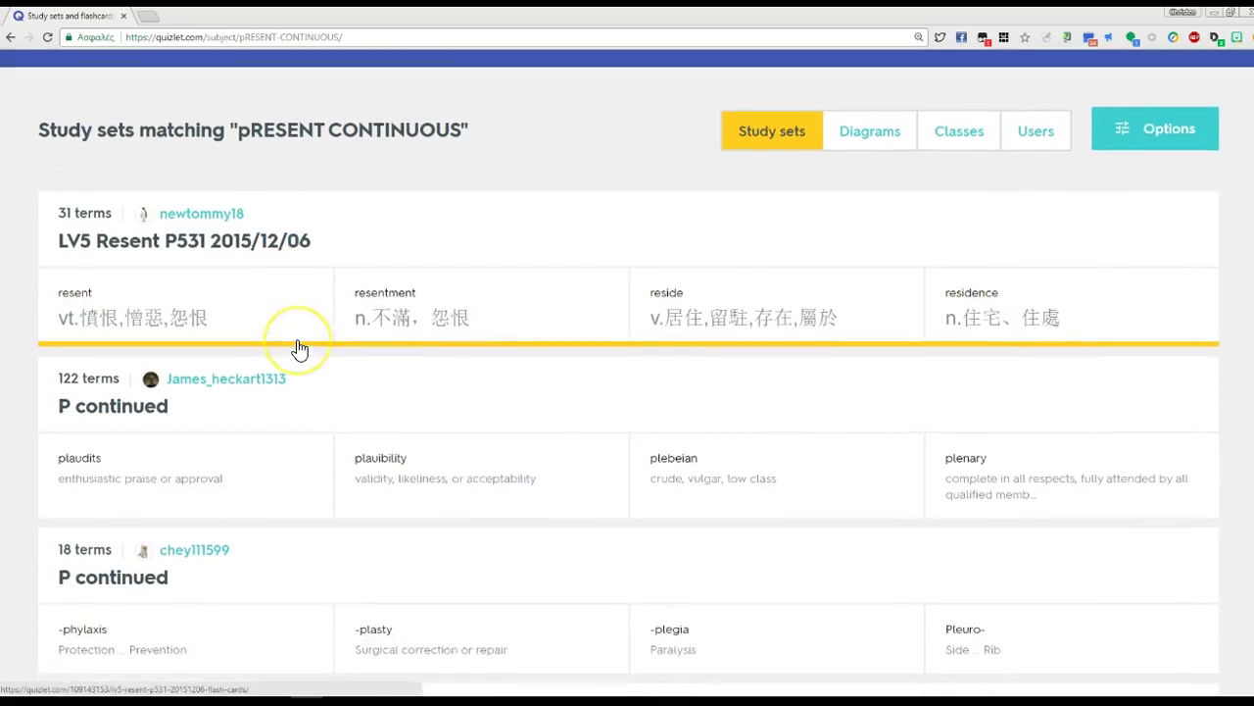
scroll(434, 435, down, 3)
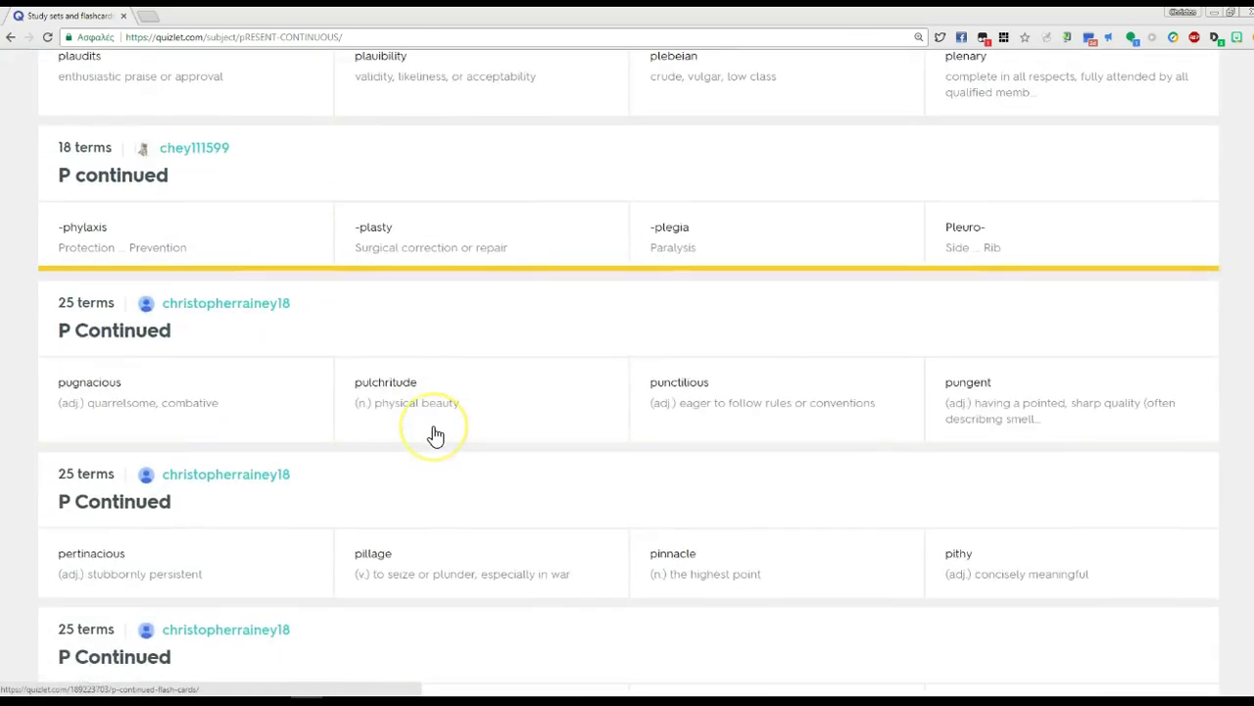
scroll(436, 435, down, 5)
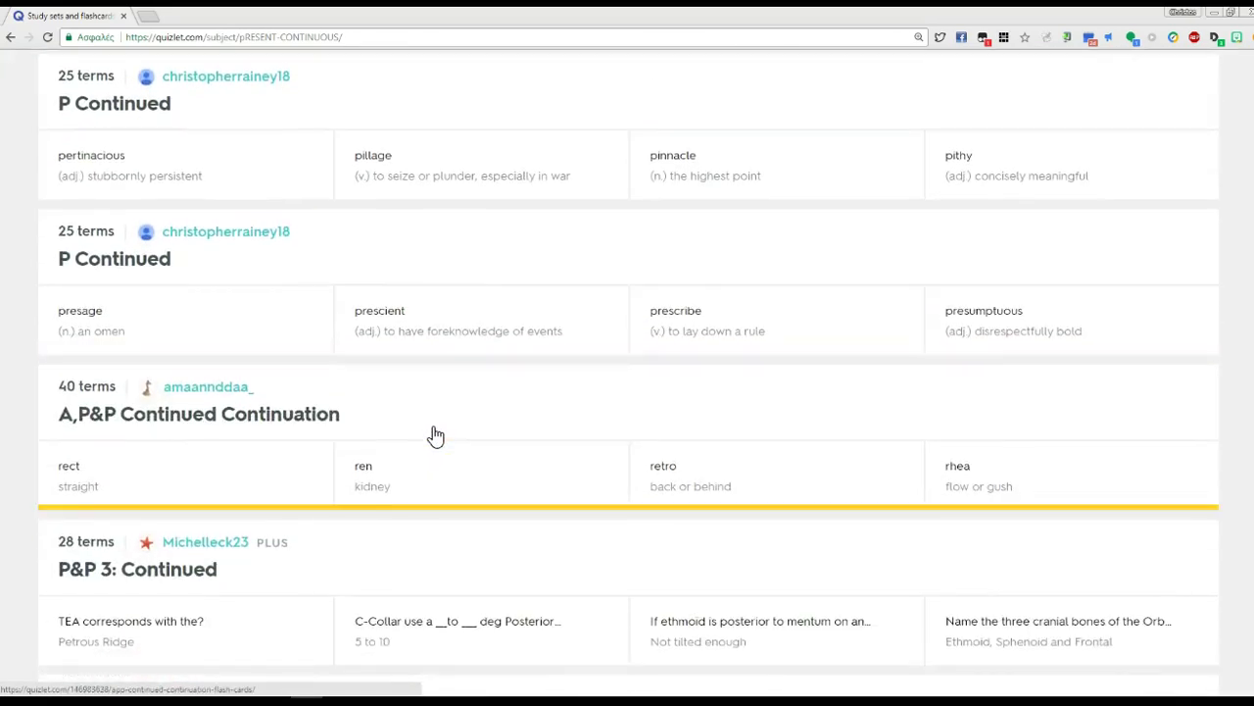
scroll(436, 434, down, 5)
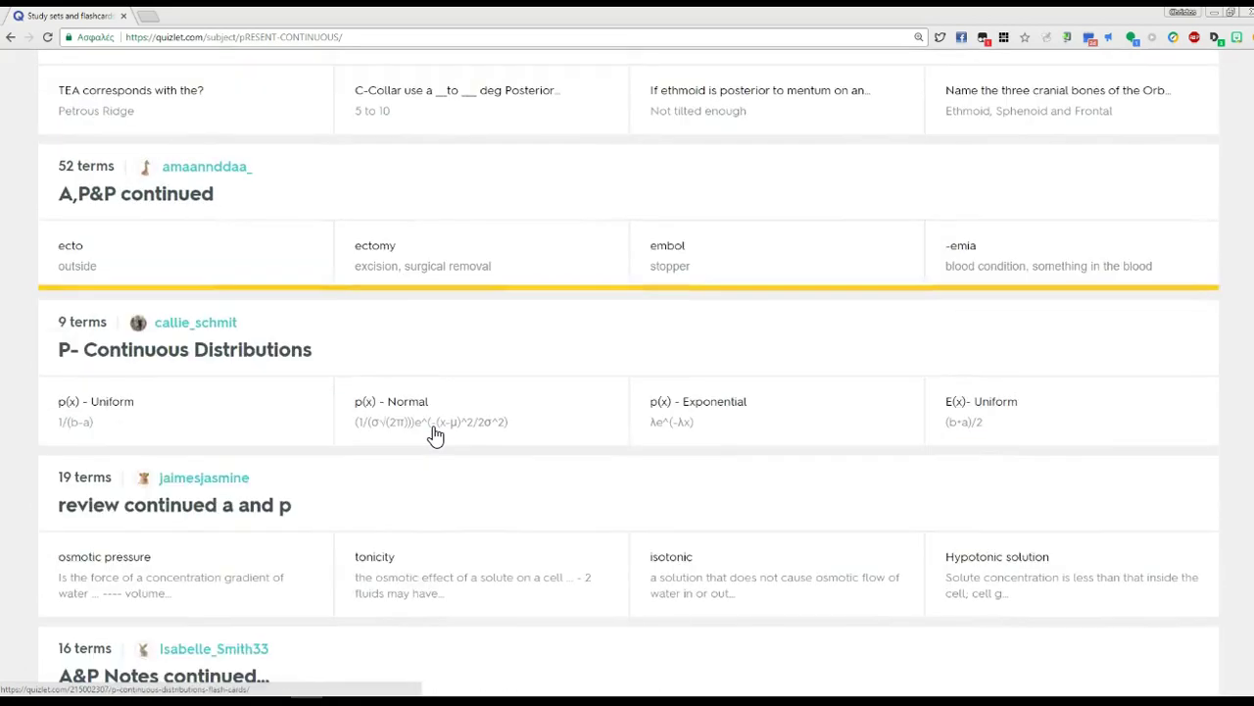
scroll(436, 434, down, 3)
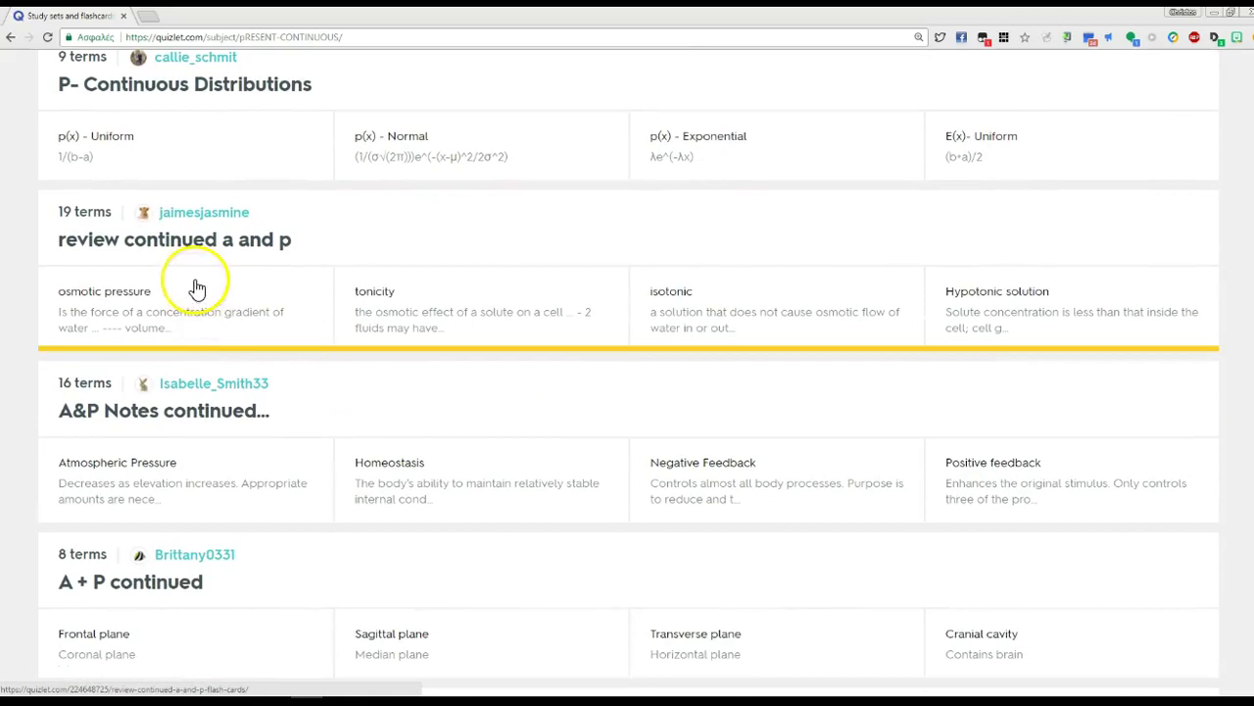
scroll(320, 352, down, 1)
scroll(324, 355, up, 20)
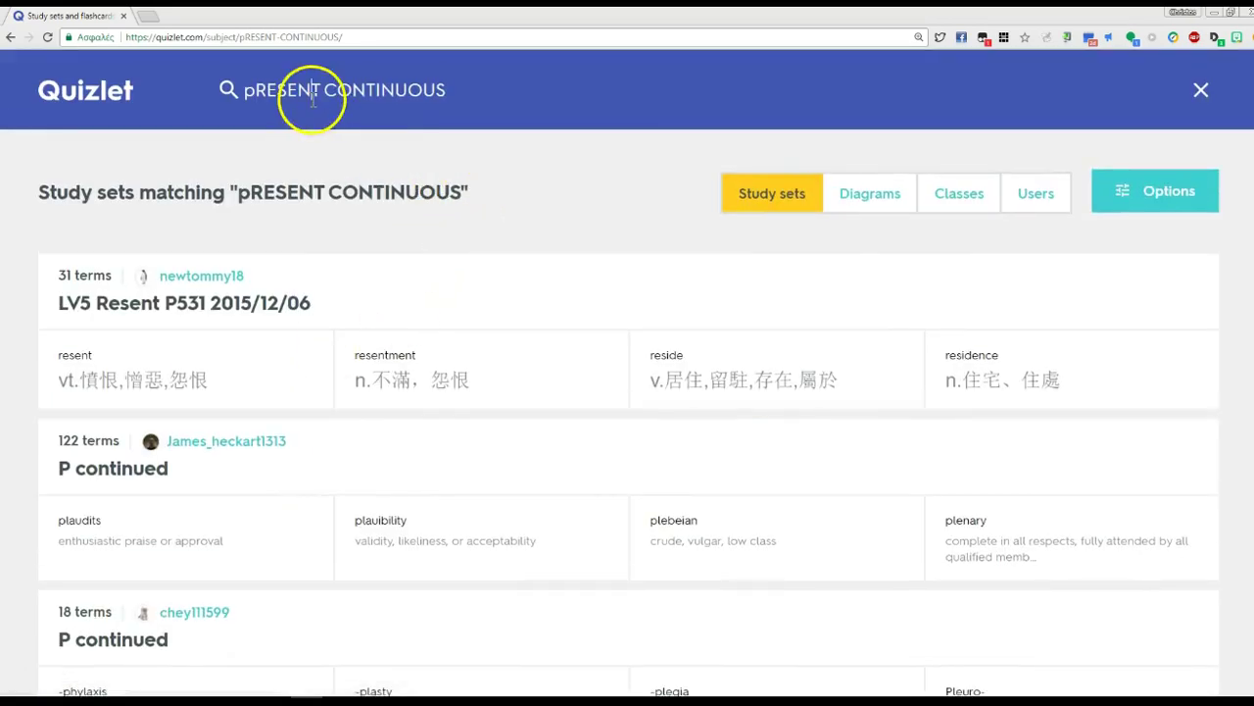
Search again for study sets with the properly capitalised phrase "Present Continuous".
triple_click(385, 90)
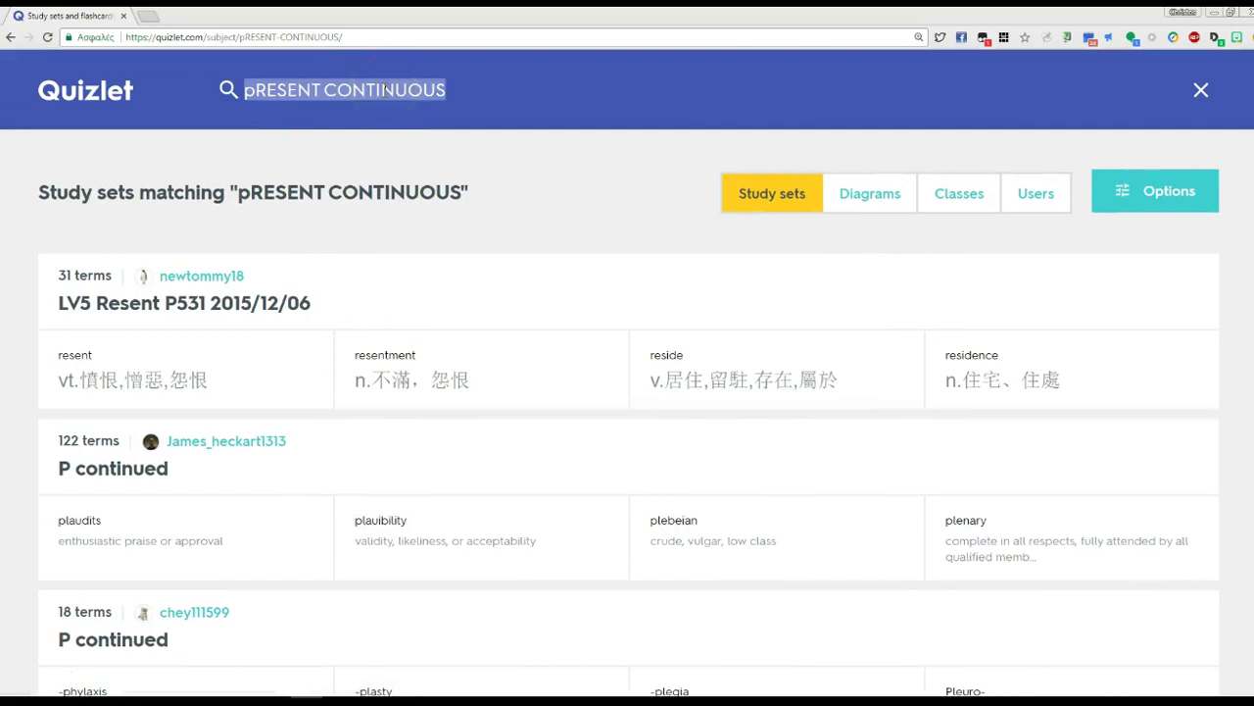
text(Present Continuous)
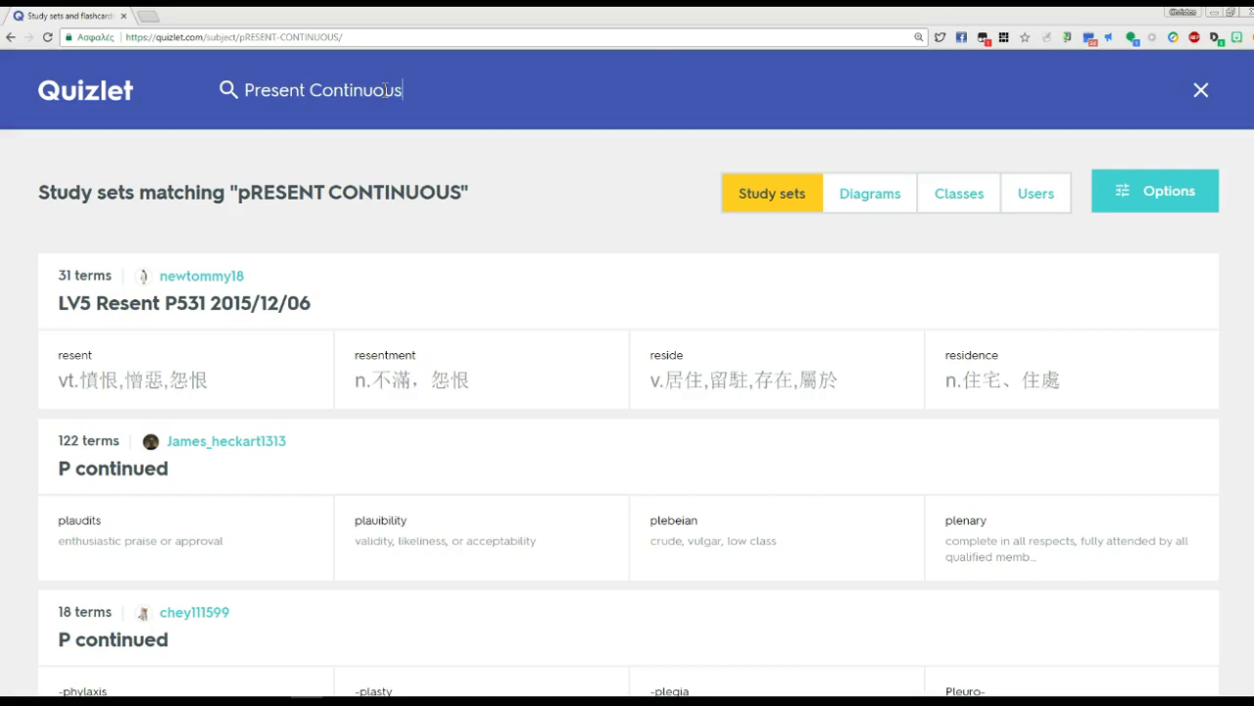
key(Return)
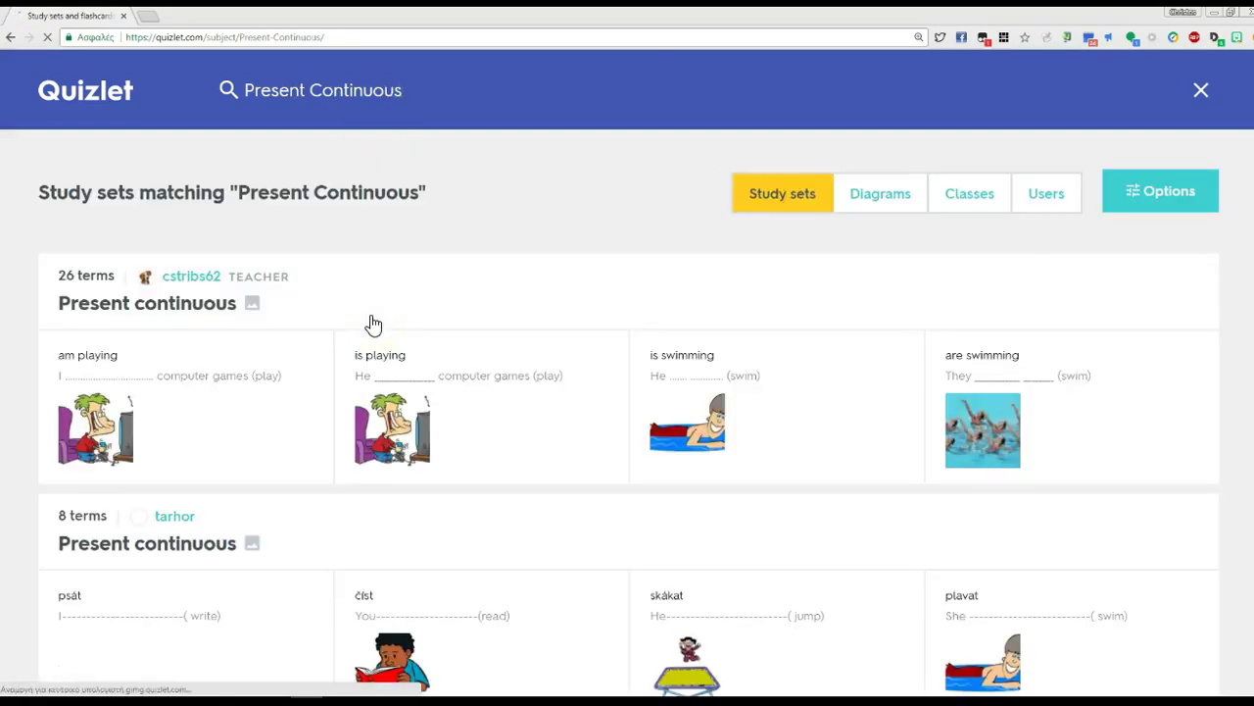
click(385, 458)
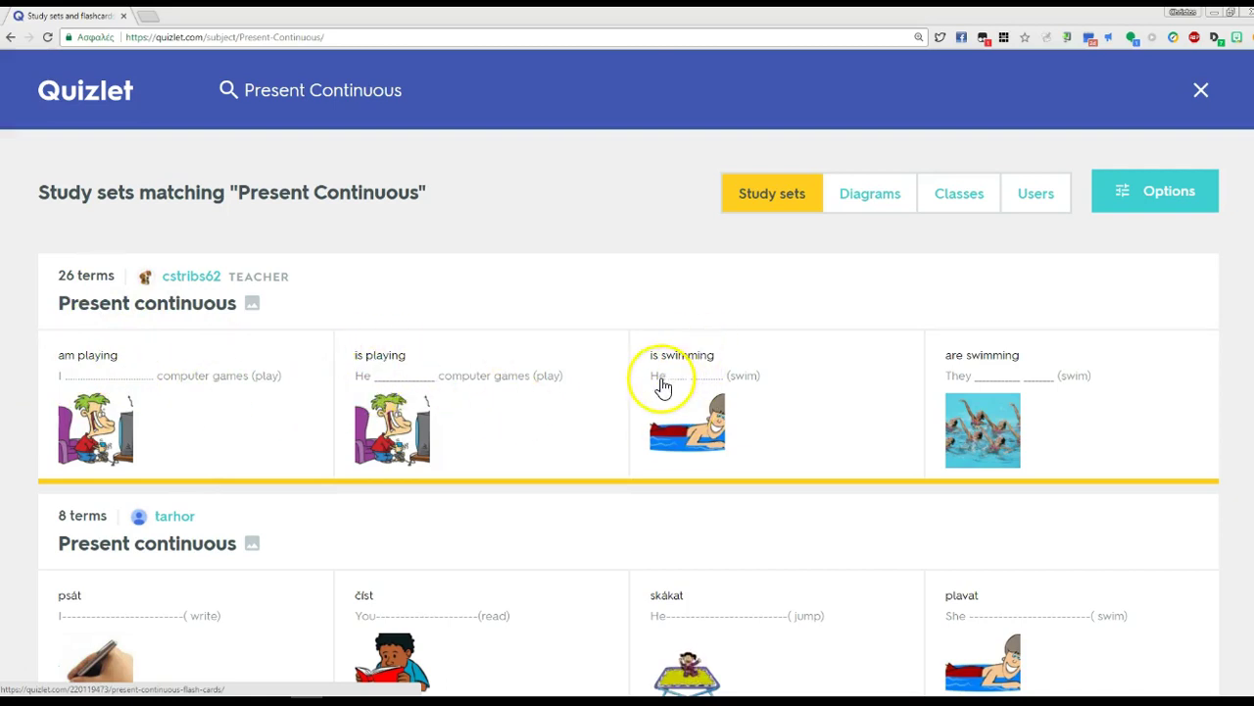
Look through the Present Continuous results and open the first set, the illustrated one with 26 terms.
scroll(759, 405, down, 3)
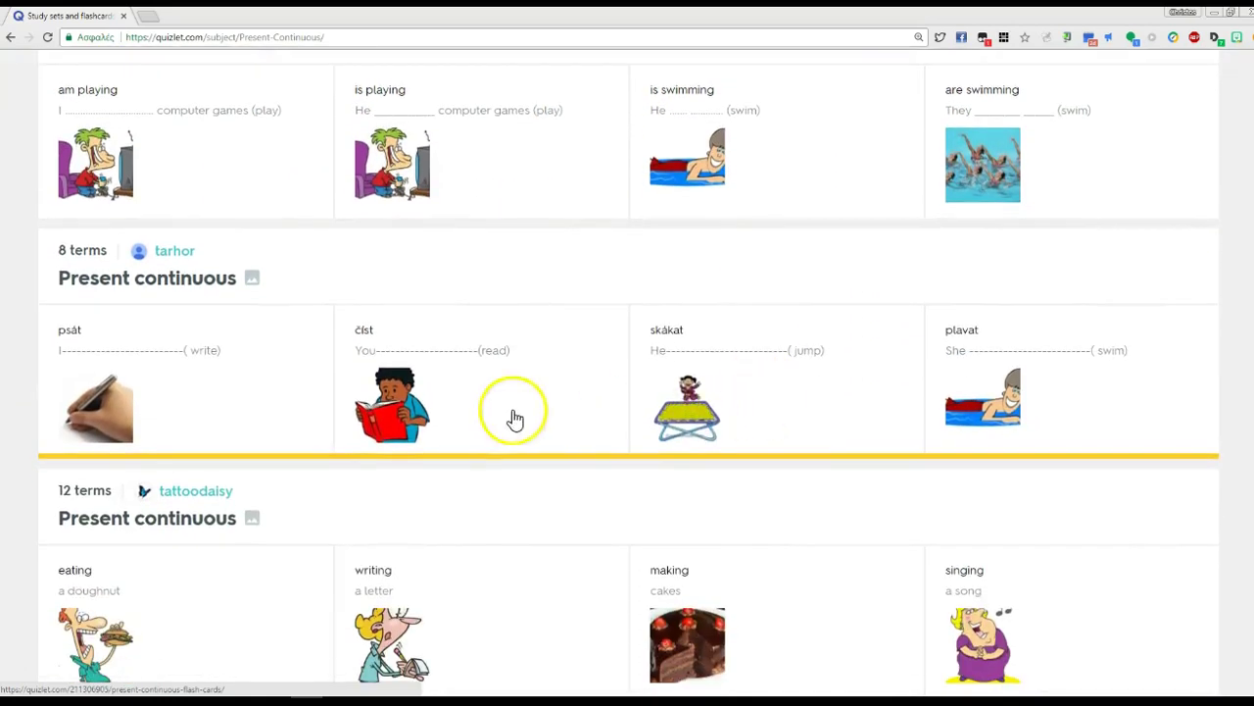
scroll(238, 350, down, 2)
scroll(242, 349, down, 1)
scroll(242, 350, down, 1)
scroll(242, 350, down, 3)
scroll(242, 350, down, 3)
scroll(242, 352, up, 3)
scroll(242, 351, up, 10)
click(168, 329)
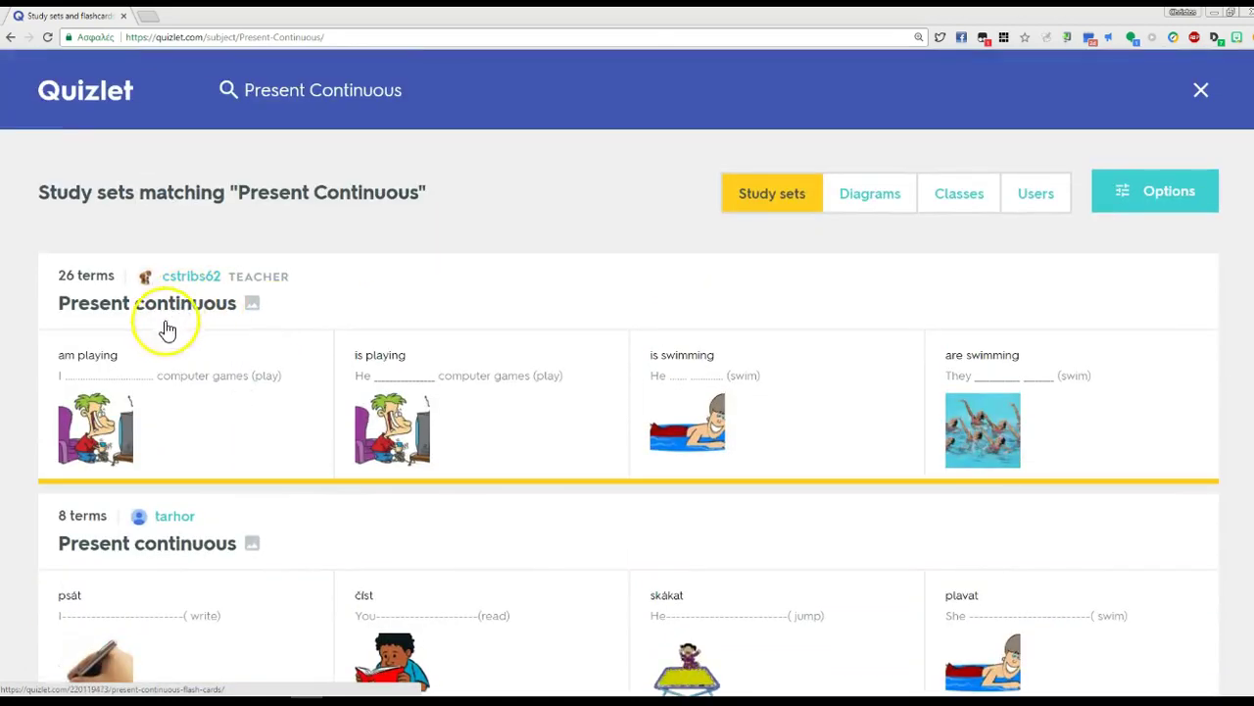
click(143, 311)
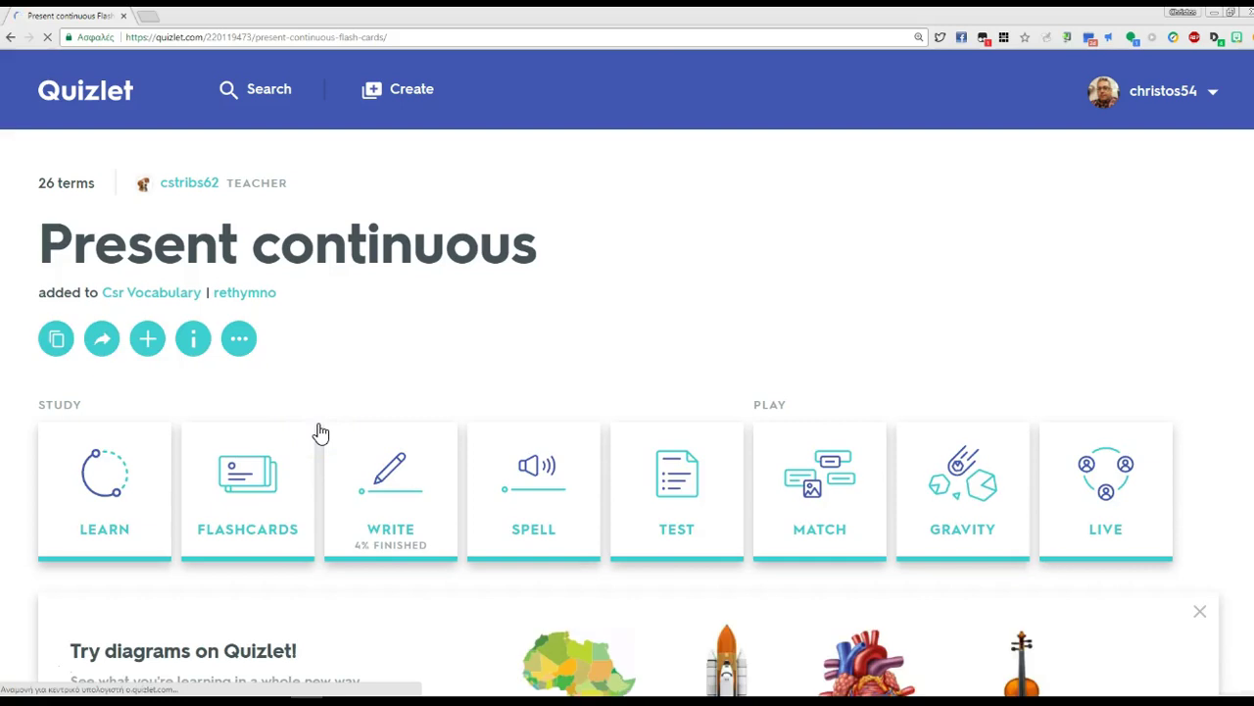
Examine the Present continuous set's gap-fill sentences, verb forms and pictures, including the terms grouped by study stats.
scroll(320, 432, down, 1)
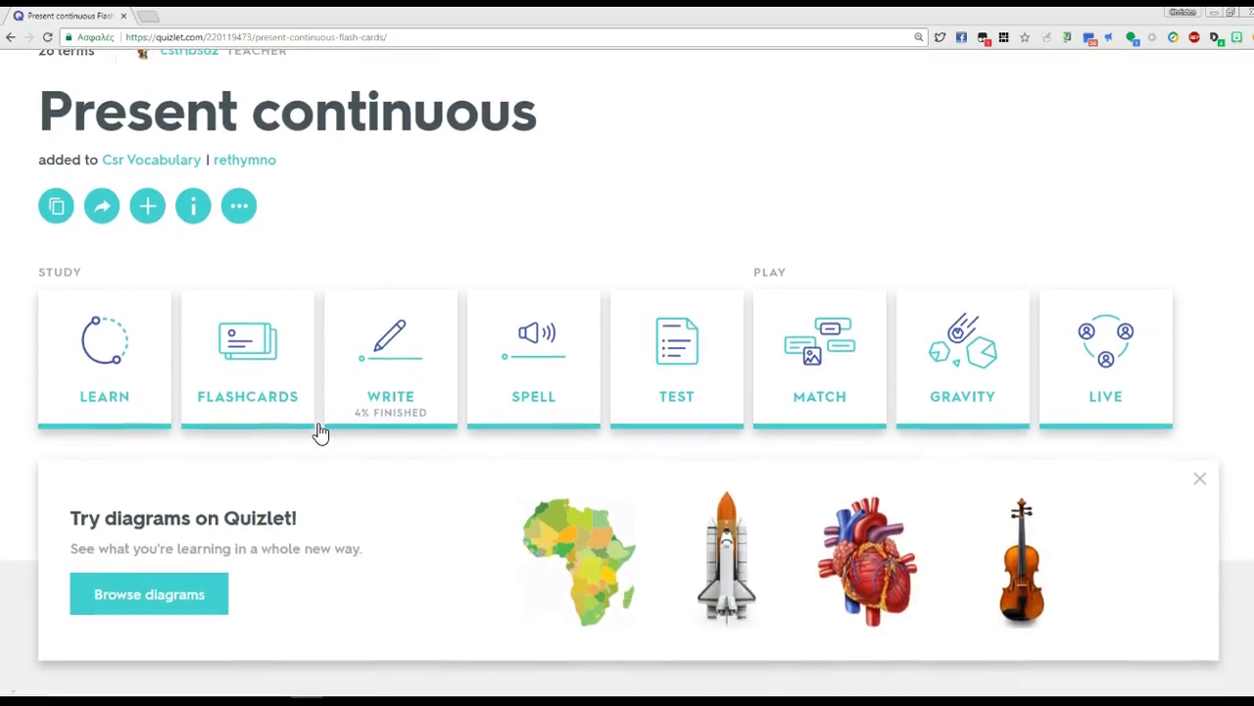
scroll(320, 432, down, 4)
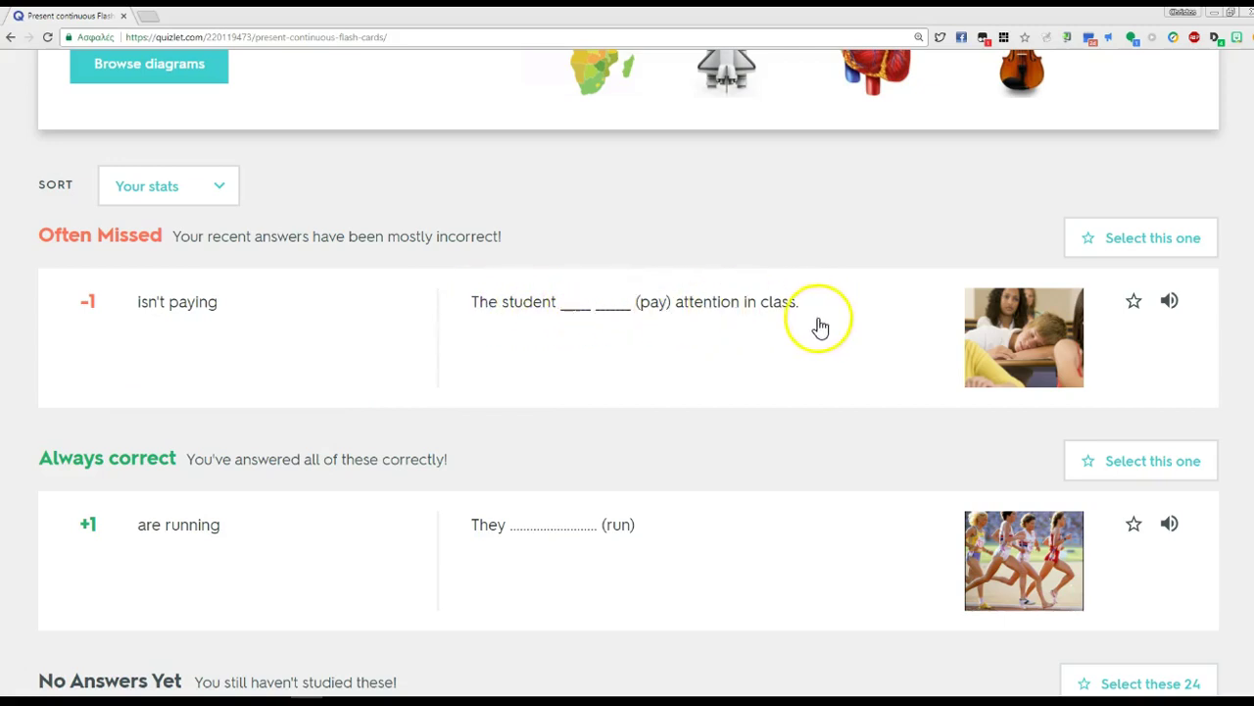
scroll(251, 527, down, 2)
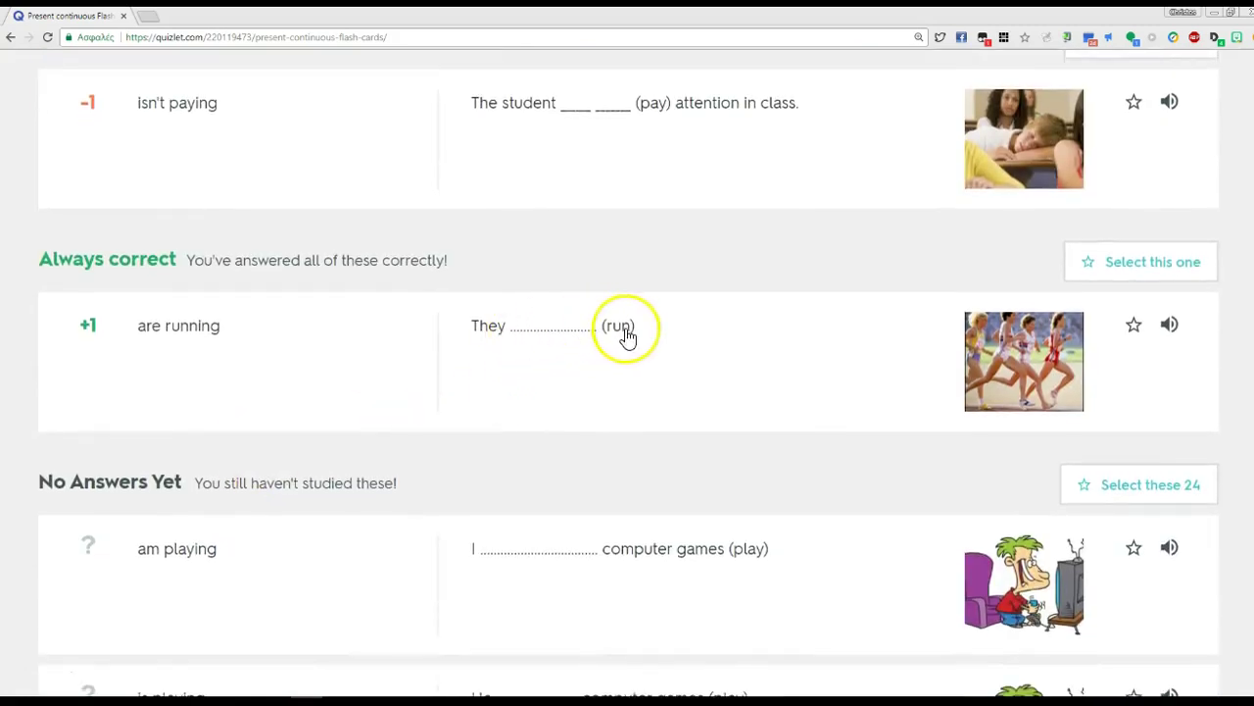
scroll(703, 451, down, 2)
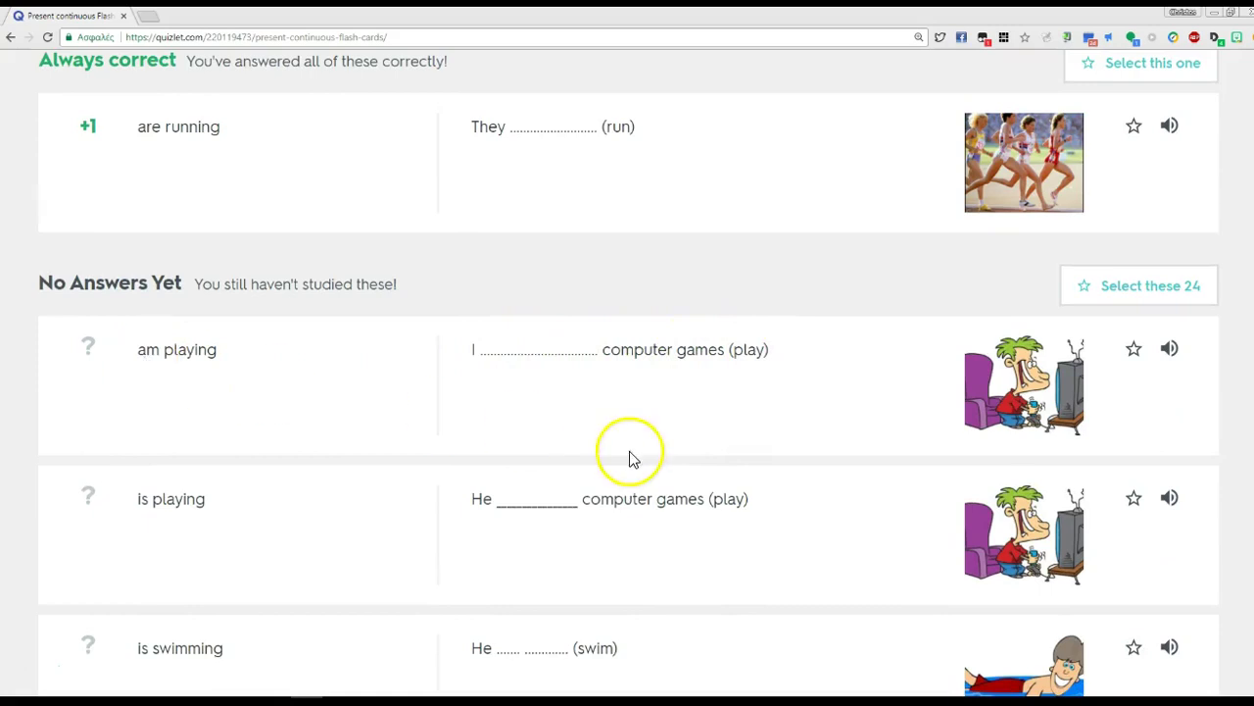
scroll(629, 456, down, 3)
scroll(632, 459, down, 10)
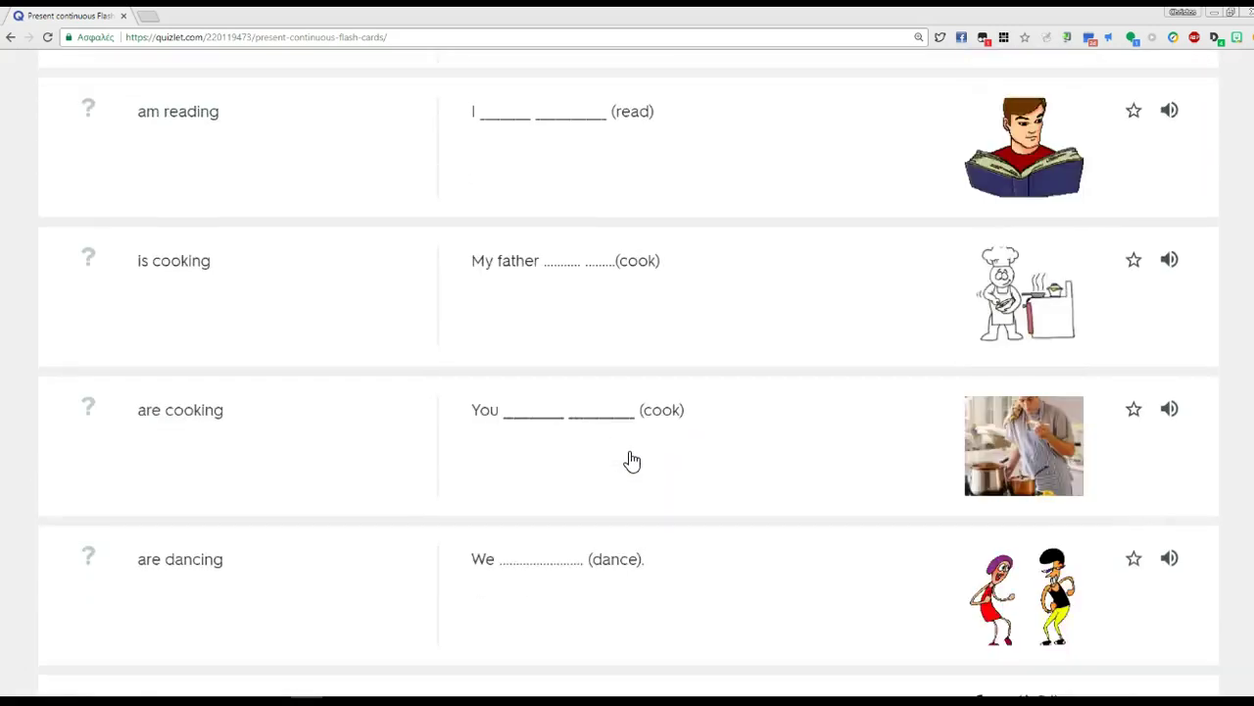
scroll(632, 459, down, 5)
scroll(632, 459, up, 3)
scroll(632, 460, up, 20)
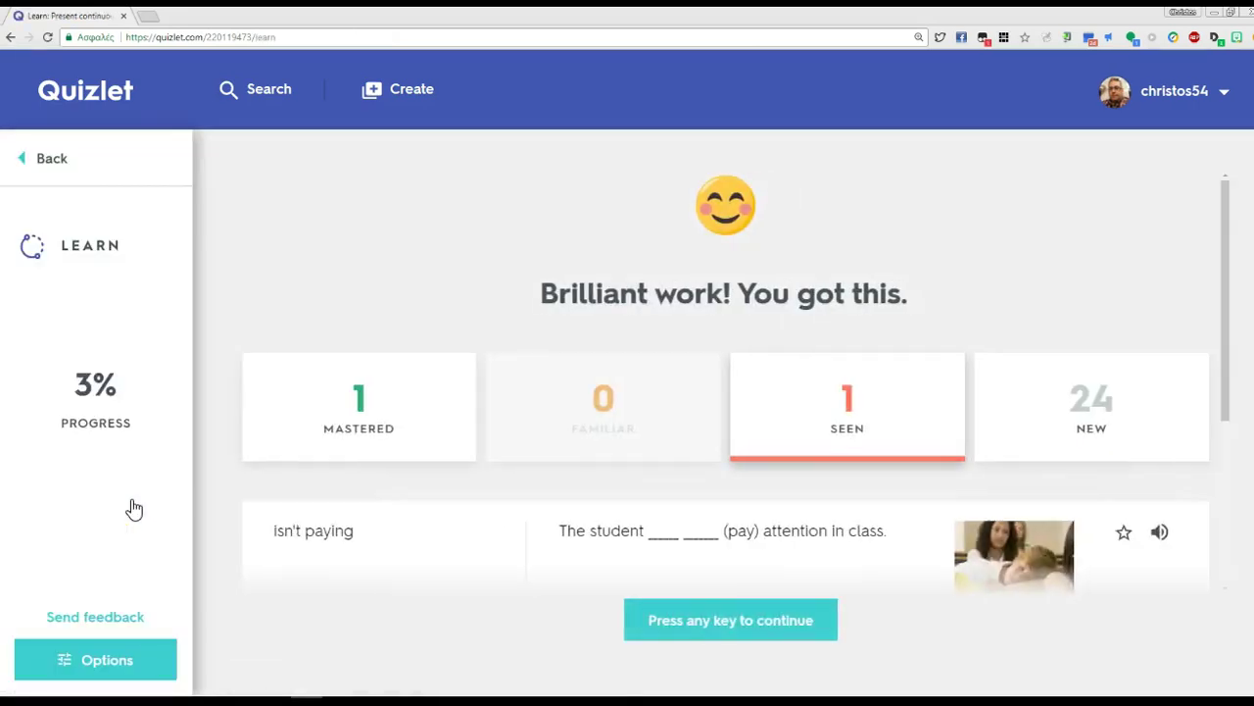
Continue the set in Learn mode, answering "are going" for the clubs sentence and "am shopping" for the presents sentence.
click(472, 681)
click(676, 619)
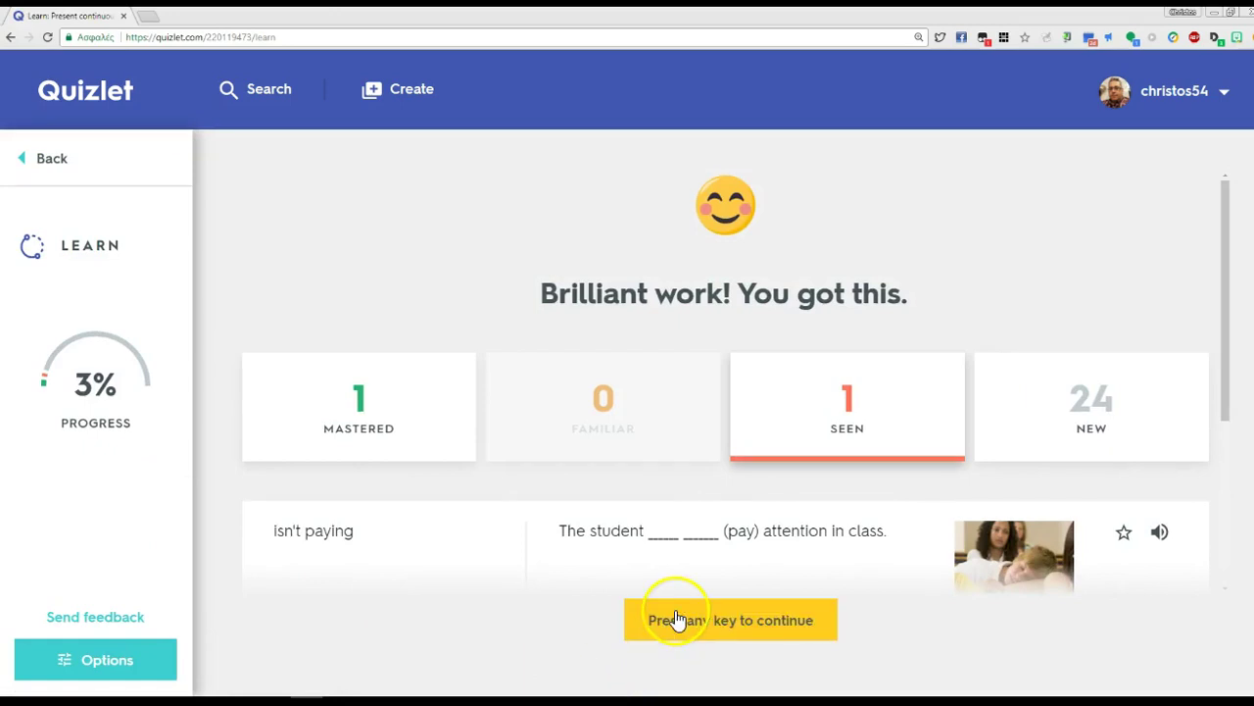
click(681, 622)
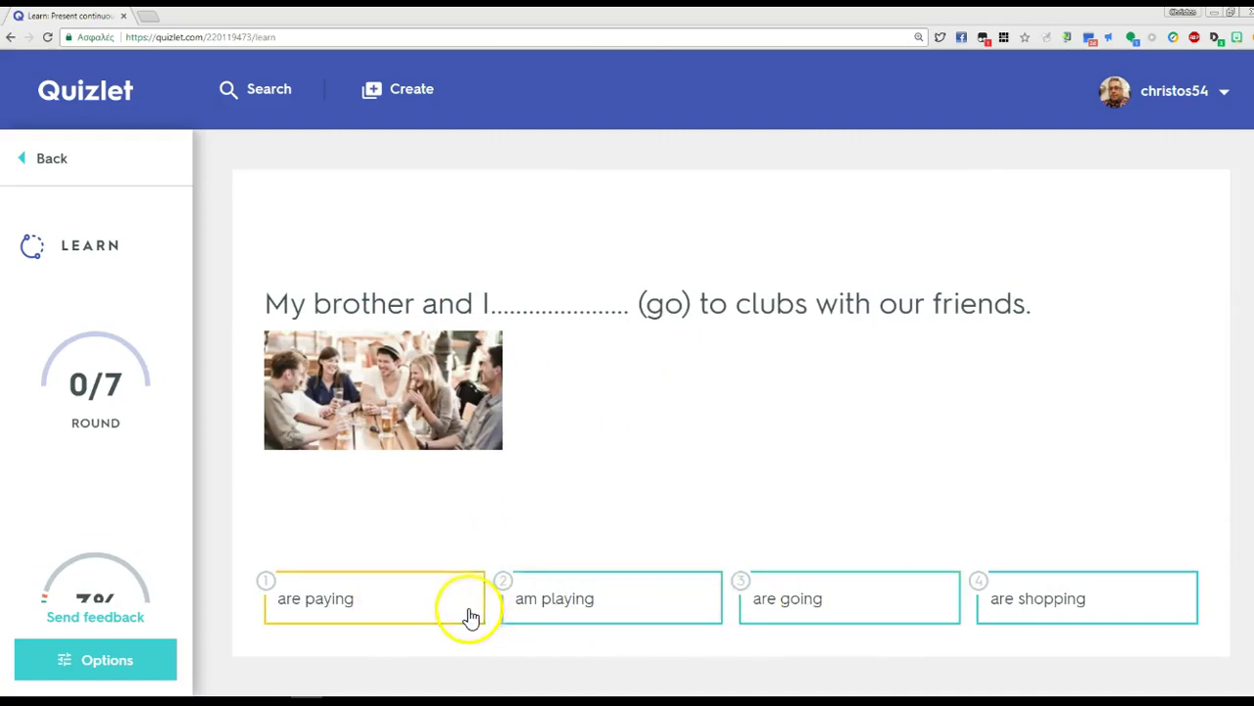
click(791, 611)
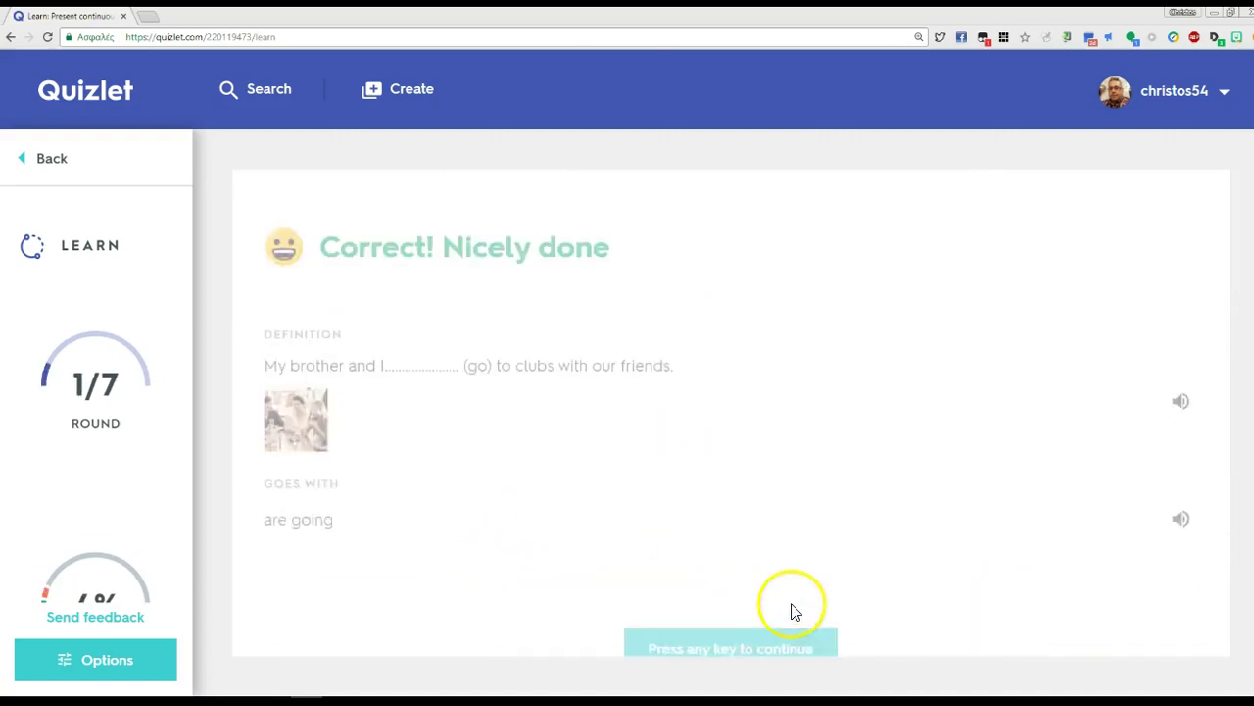
click(780, 617)
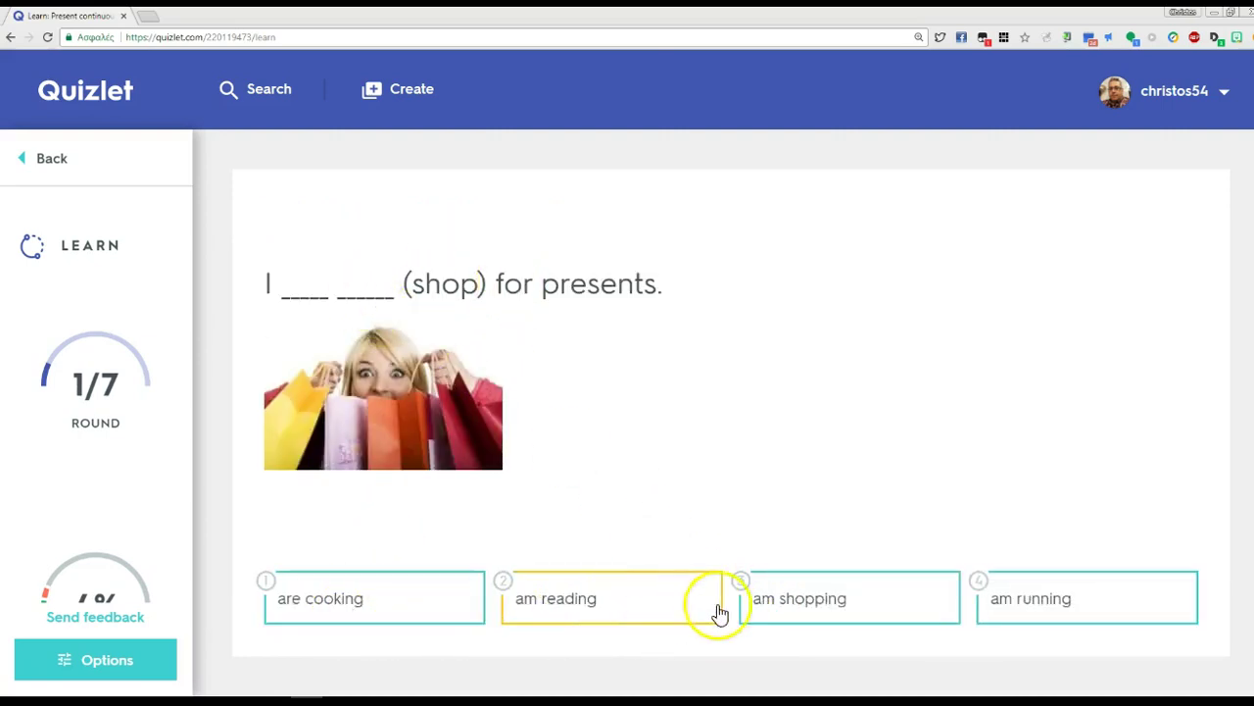
click(834, 608)
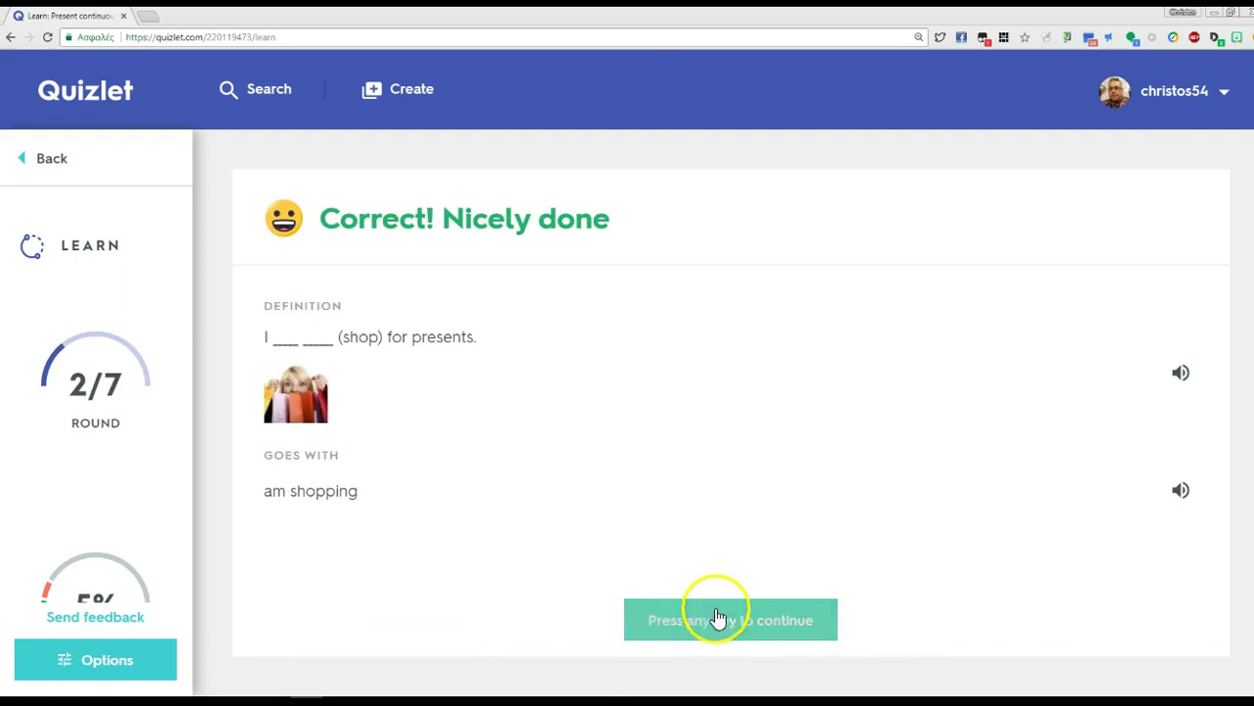
click(718, 617)
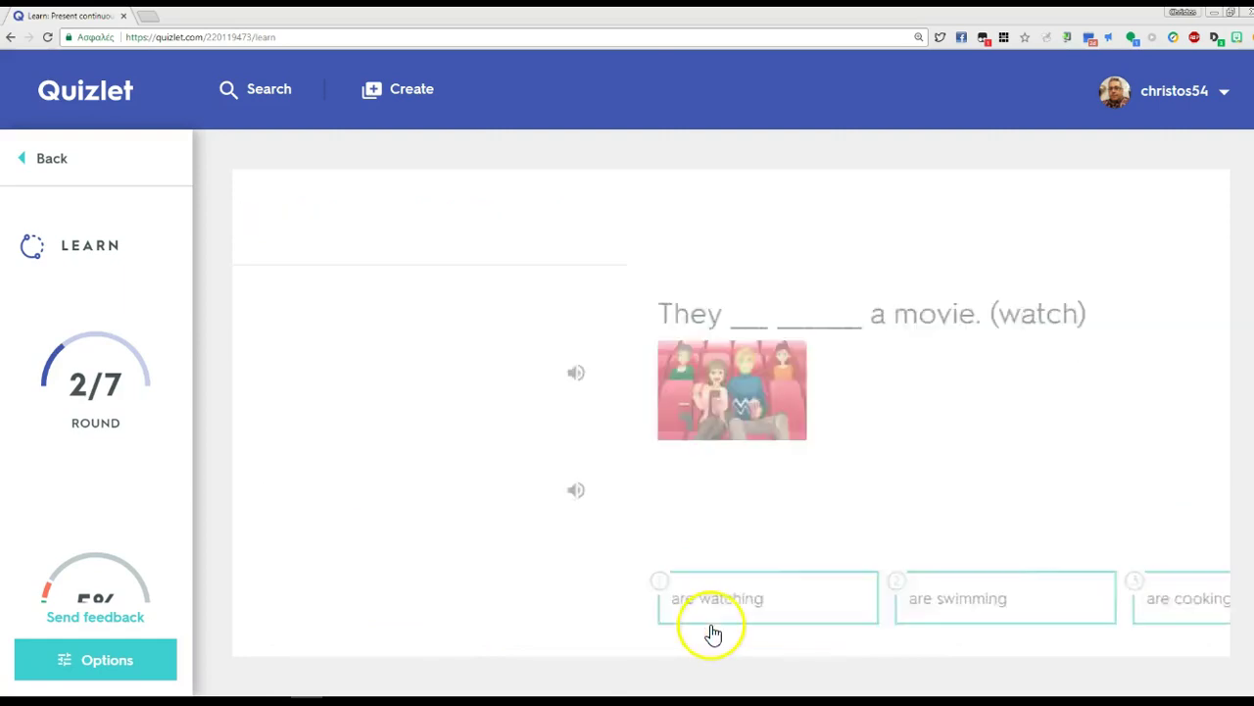
Switch the set from Learn to Write mode and submit "is swimming" for the swim sentence and "is watch" for the TV sentence.
click(44, 159)
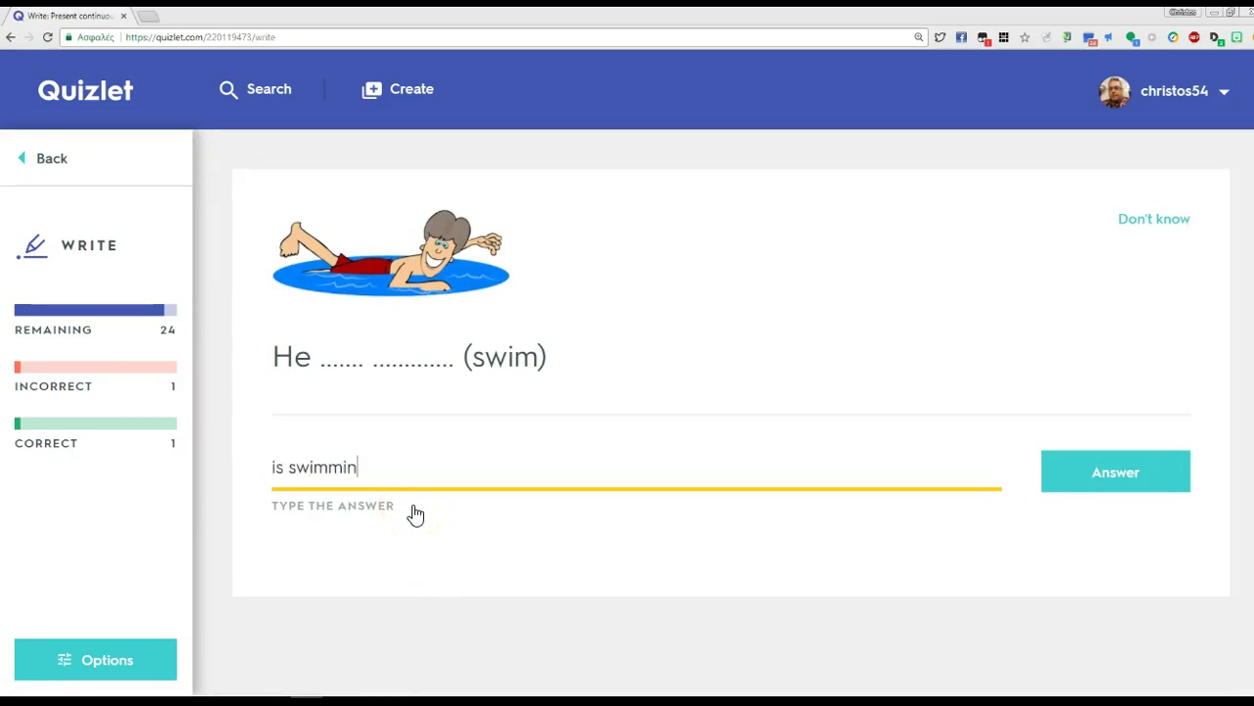
key(Return)
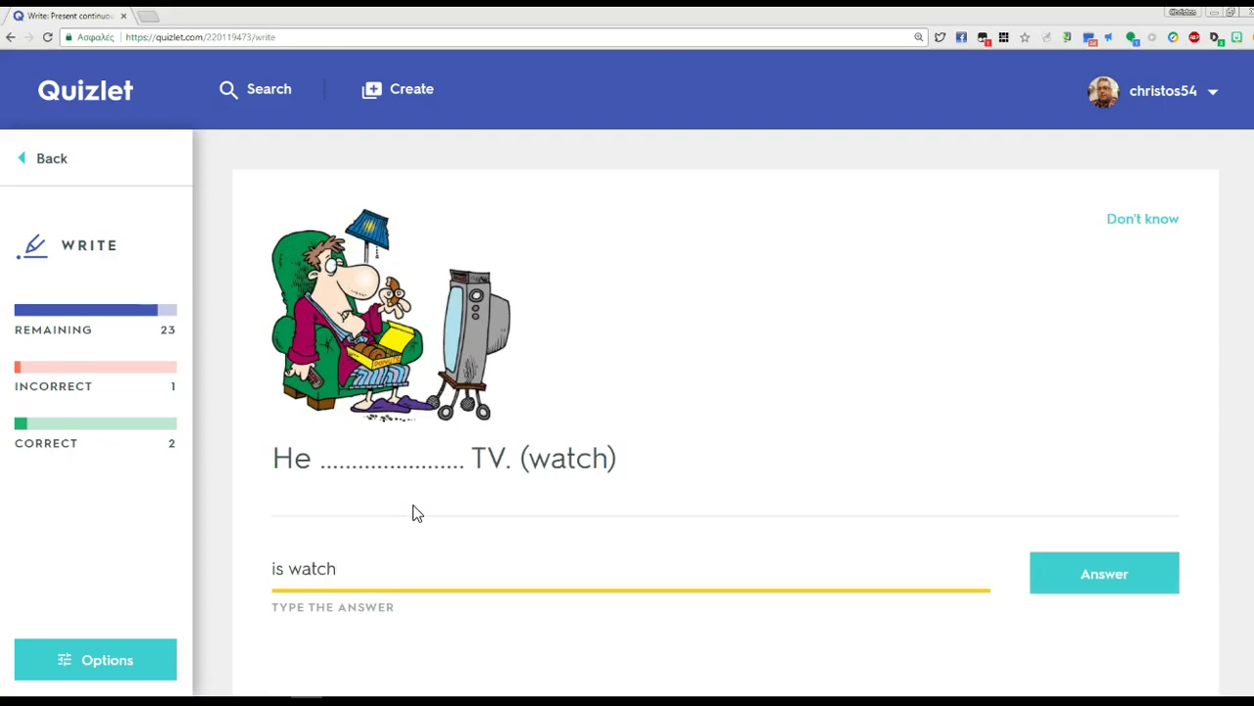
text(is watch)
key(Return)
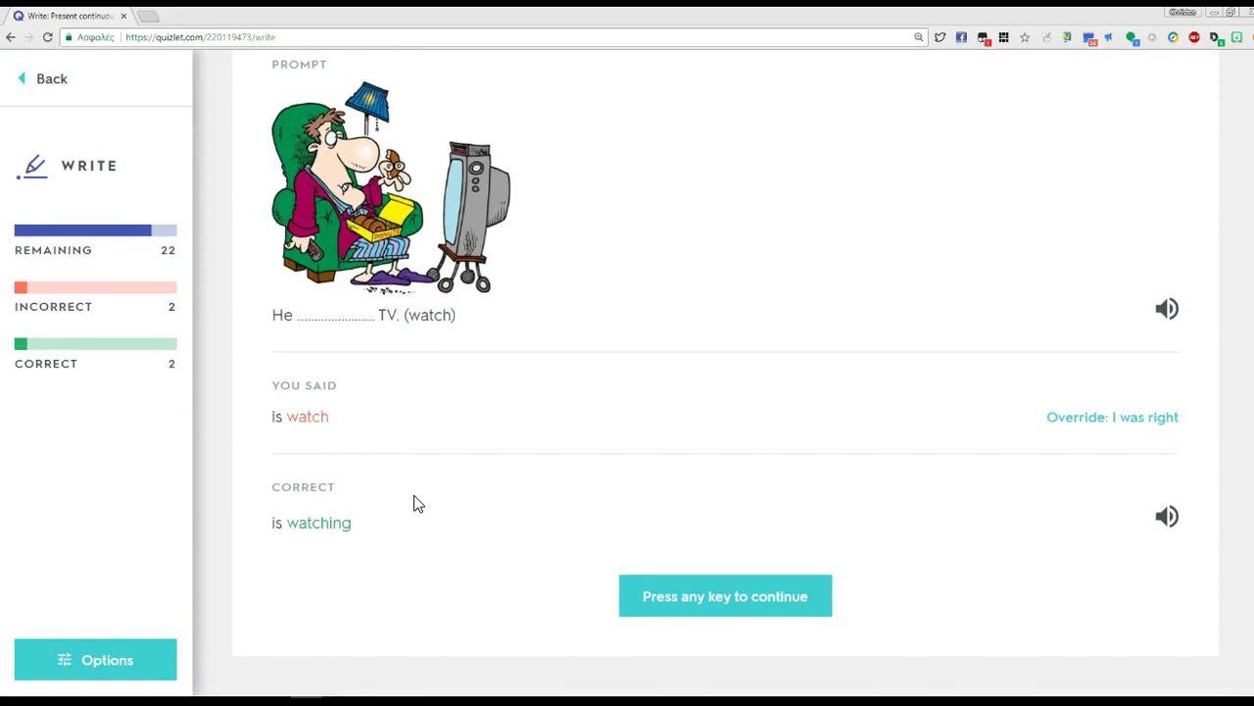
Leave Write mode for the Present continuous set's page and look through the classes and folders it can be added to.
key(Return)
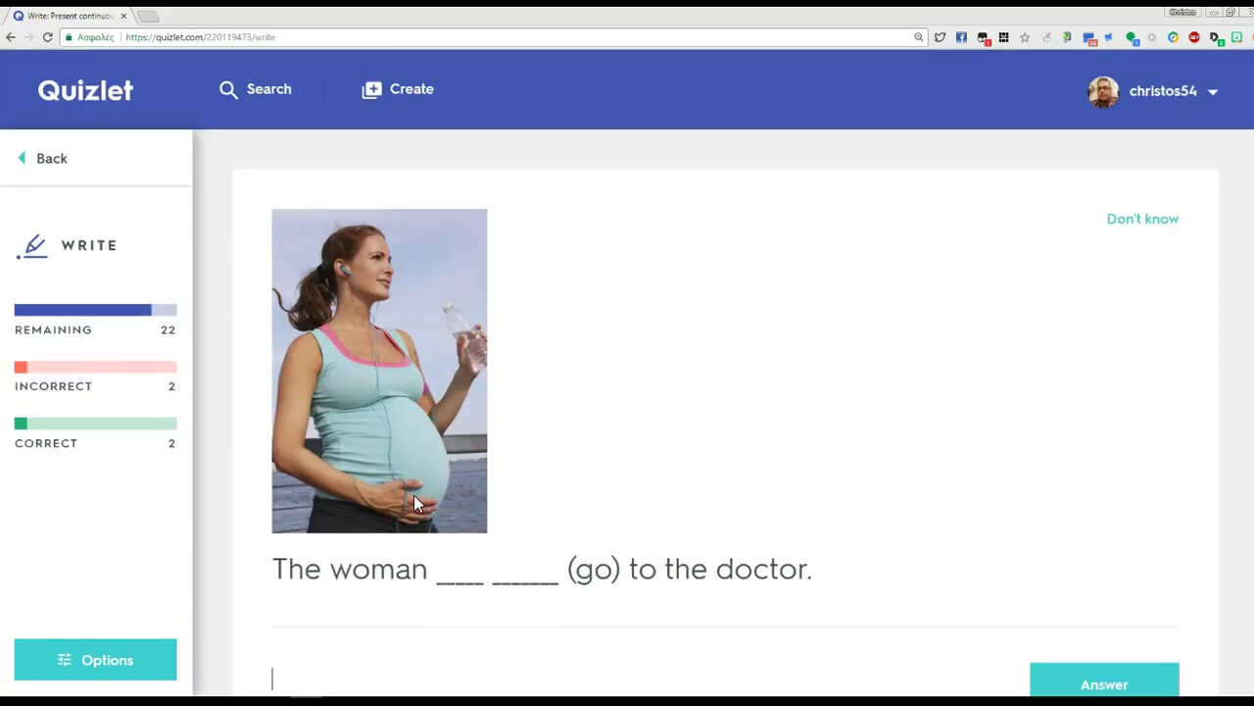
click(47, 160)
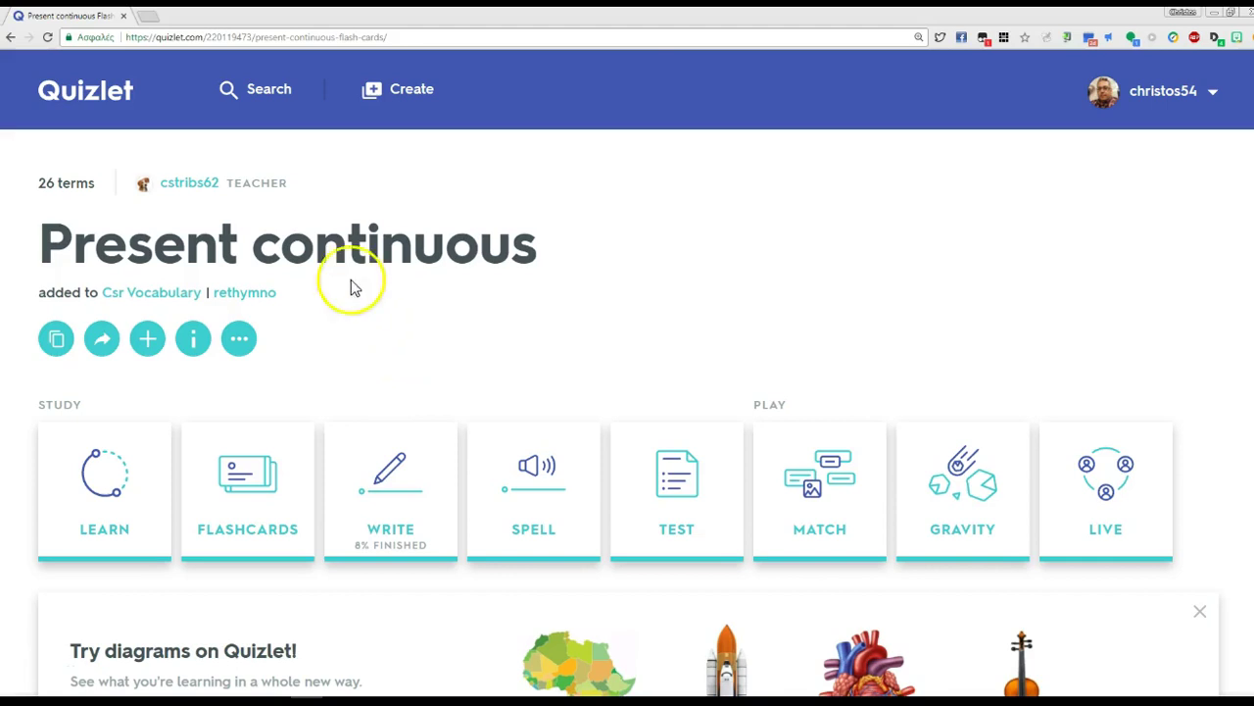
click(147, 343)
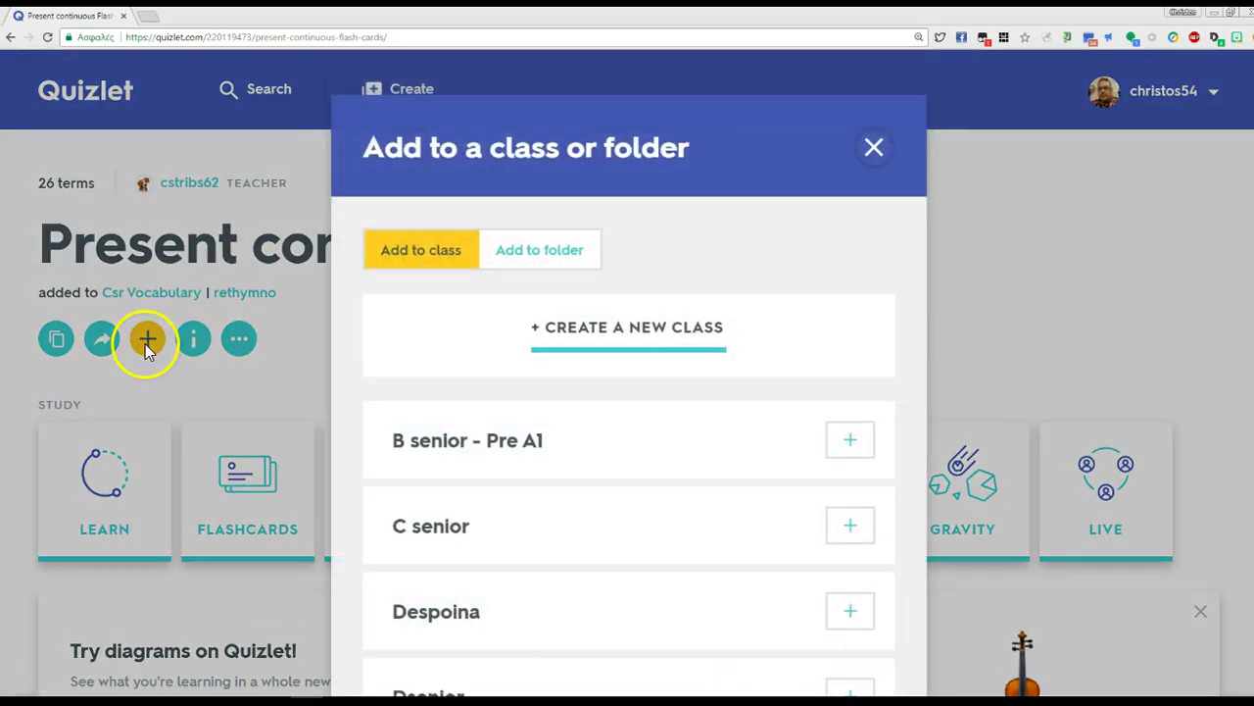
scroll(749, 392, down, 2)
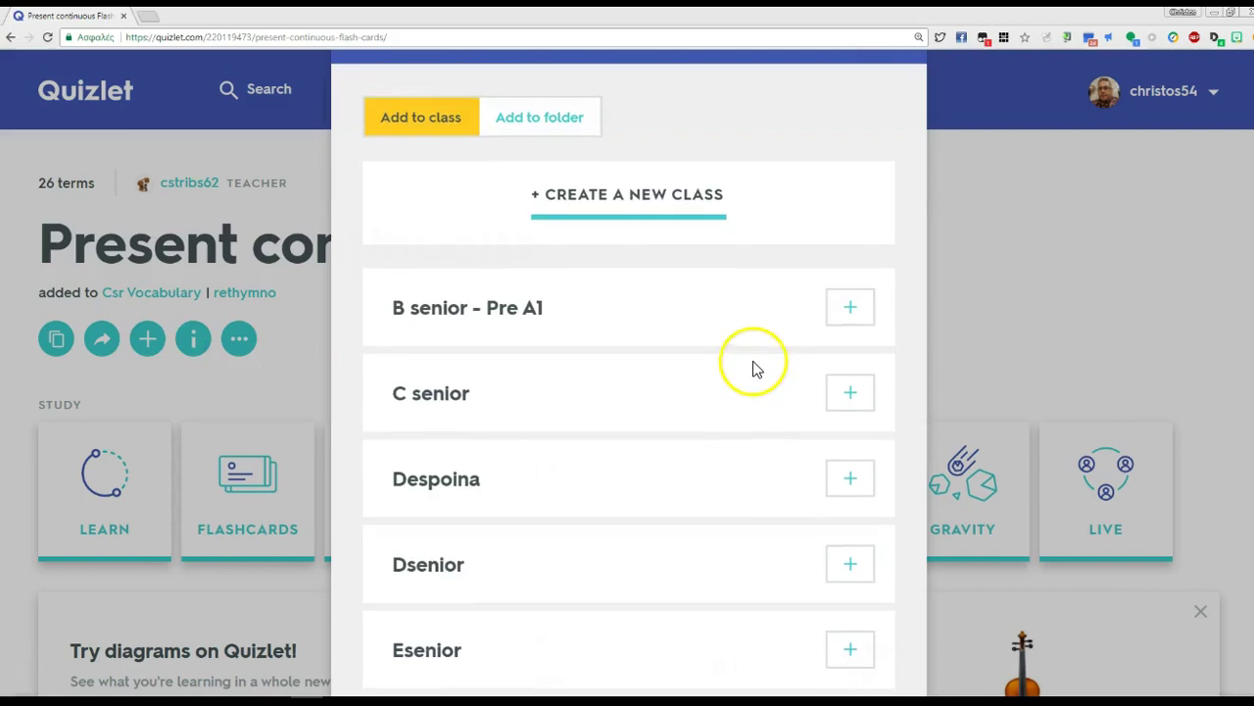
click(552, 121)
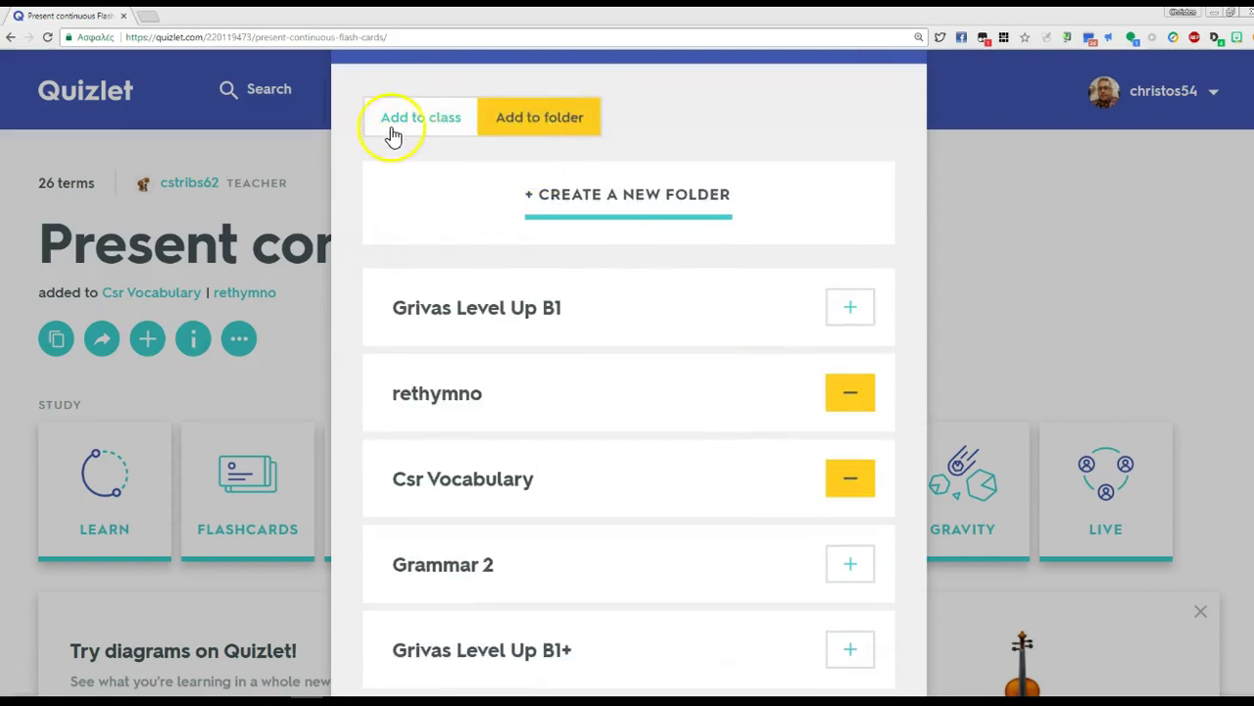
click(393, 136)
click(542, 117)
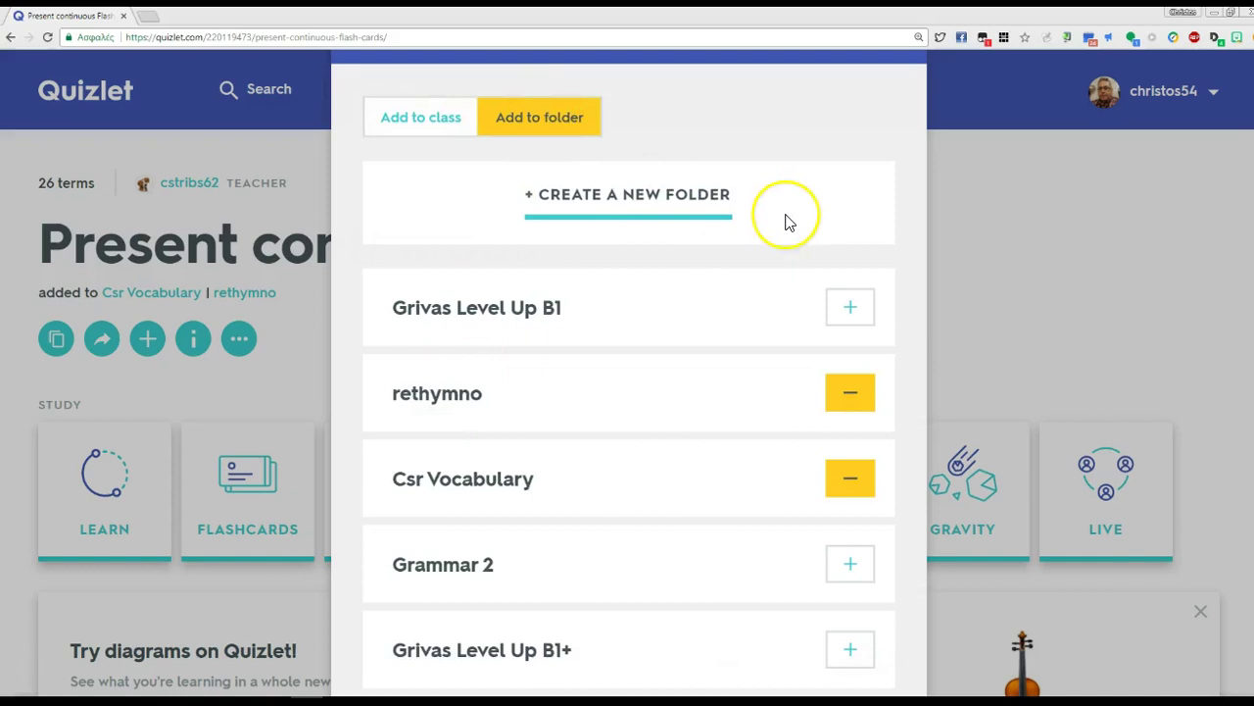
scroll(787, 218, down, 4)
scroll(787, 221, down, 1)
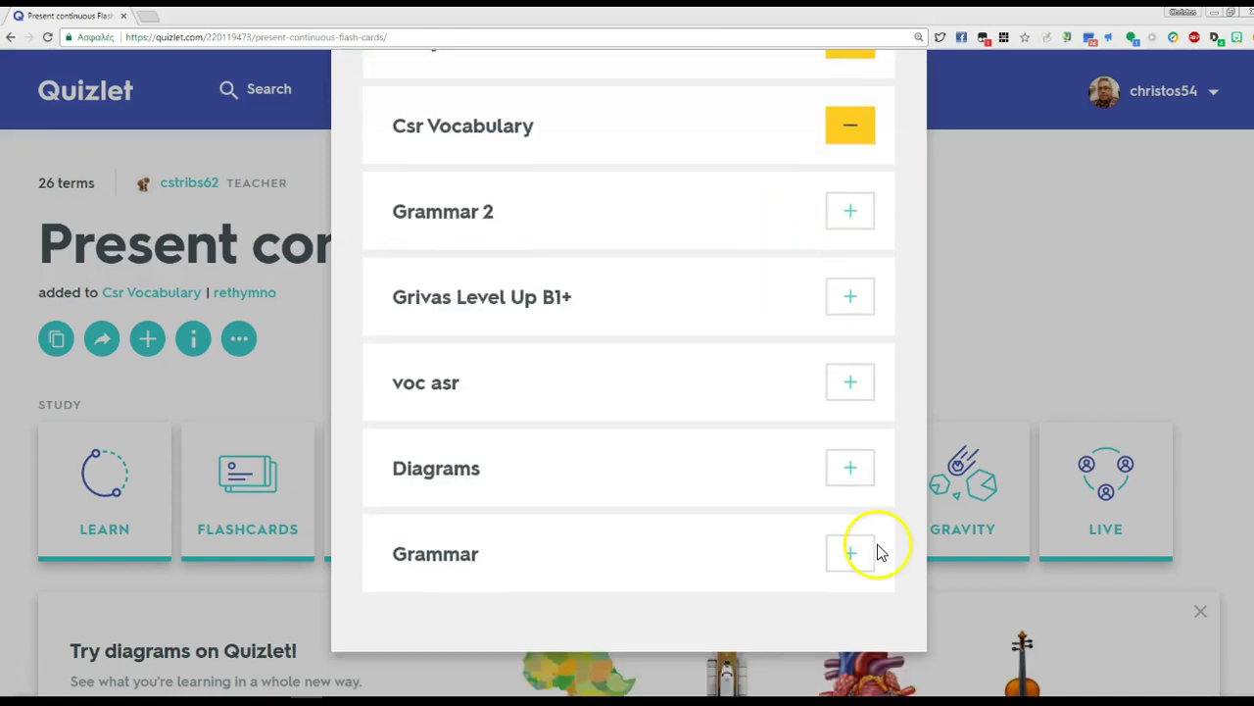
Remove the Present continuous set from the rethymno and Csr Vocabulary folders and add it to the Grammar folder.
scroll(832, 381, up, 3)
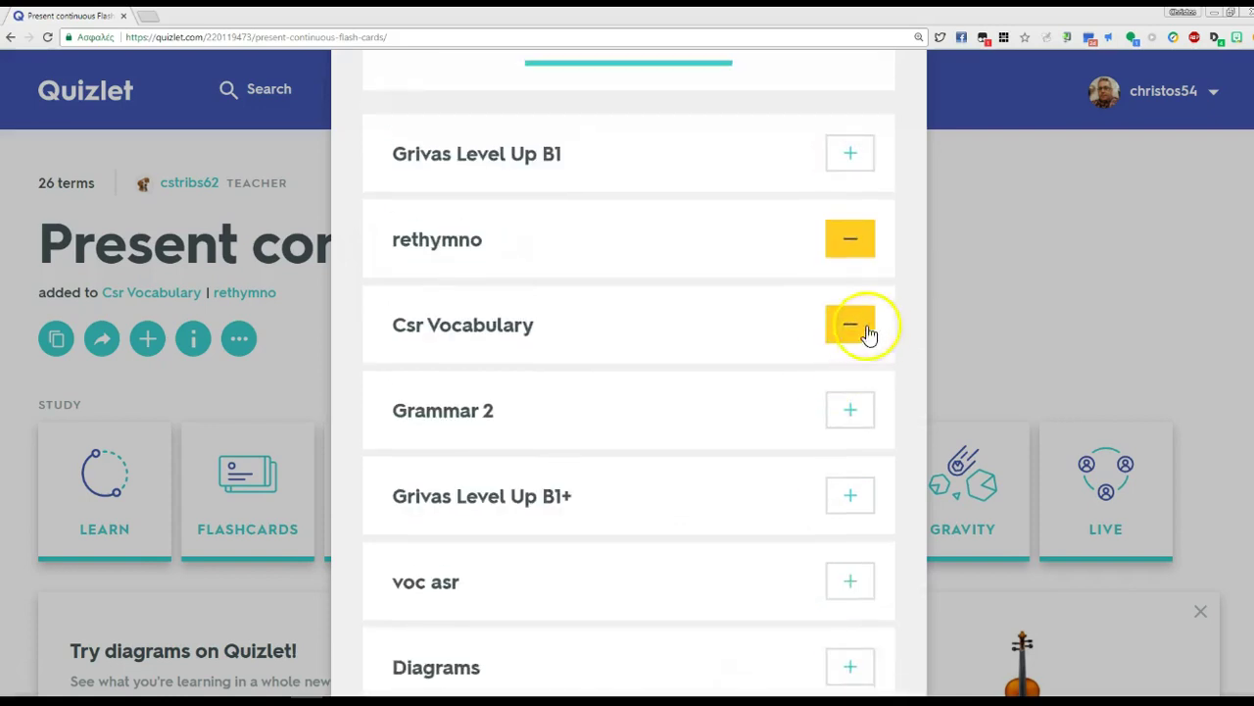
click(856, 245)
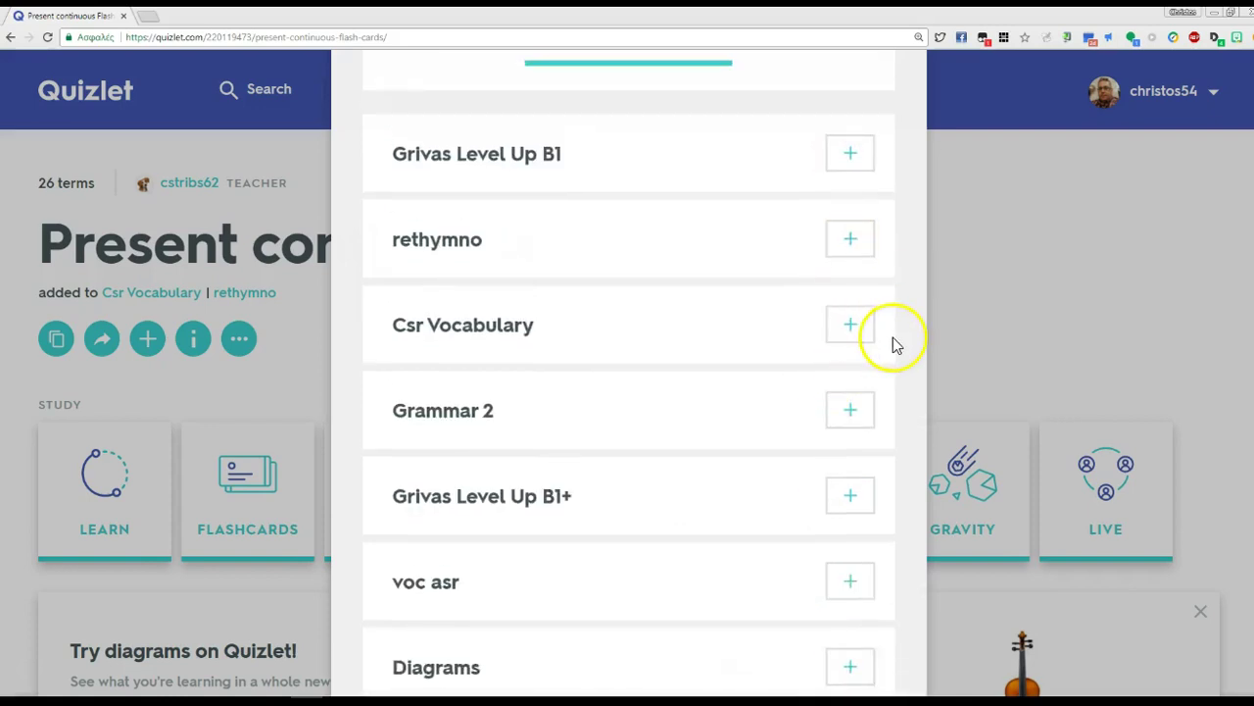
scroll(892, 336, down, 3)
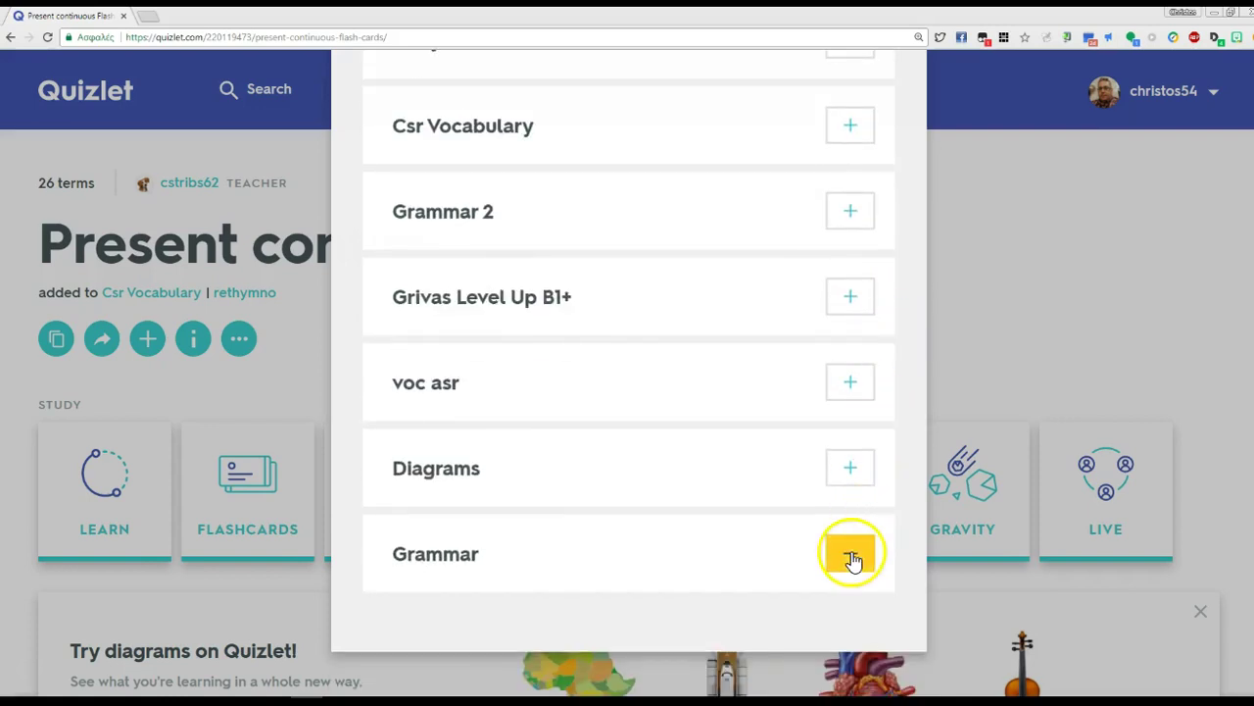
scroll(887, 510, up, 5)
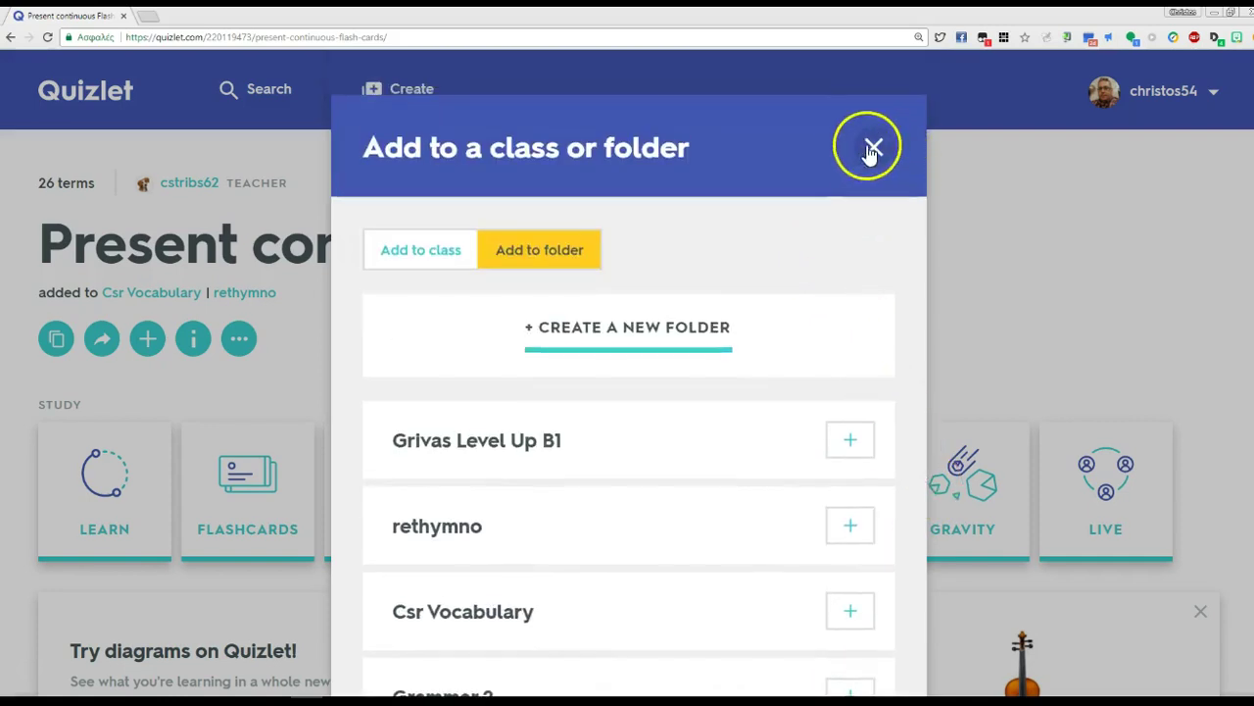
click(872, 149)
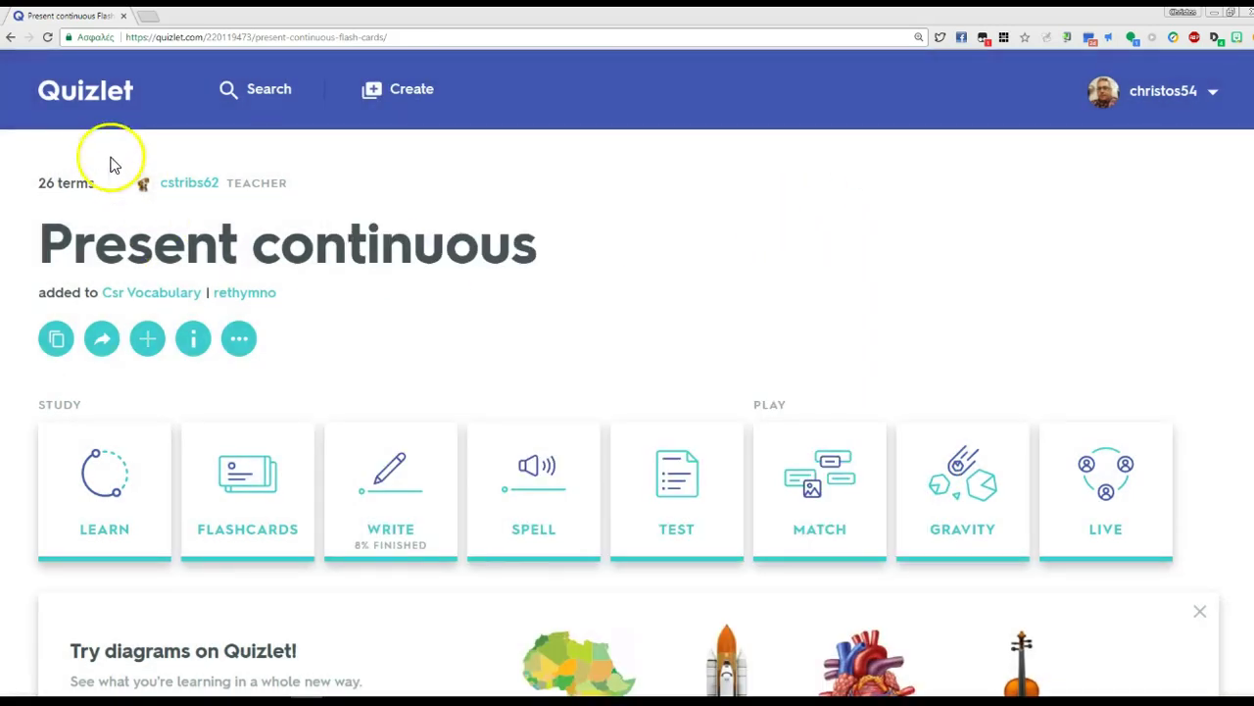
Go to the home page, view and dismiss the new folder form, and open the Grammar folder.
click(66, 91)
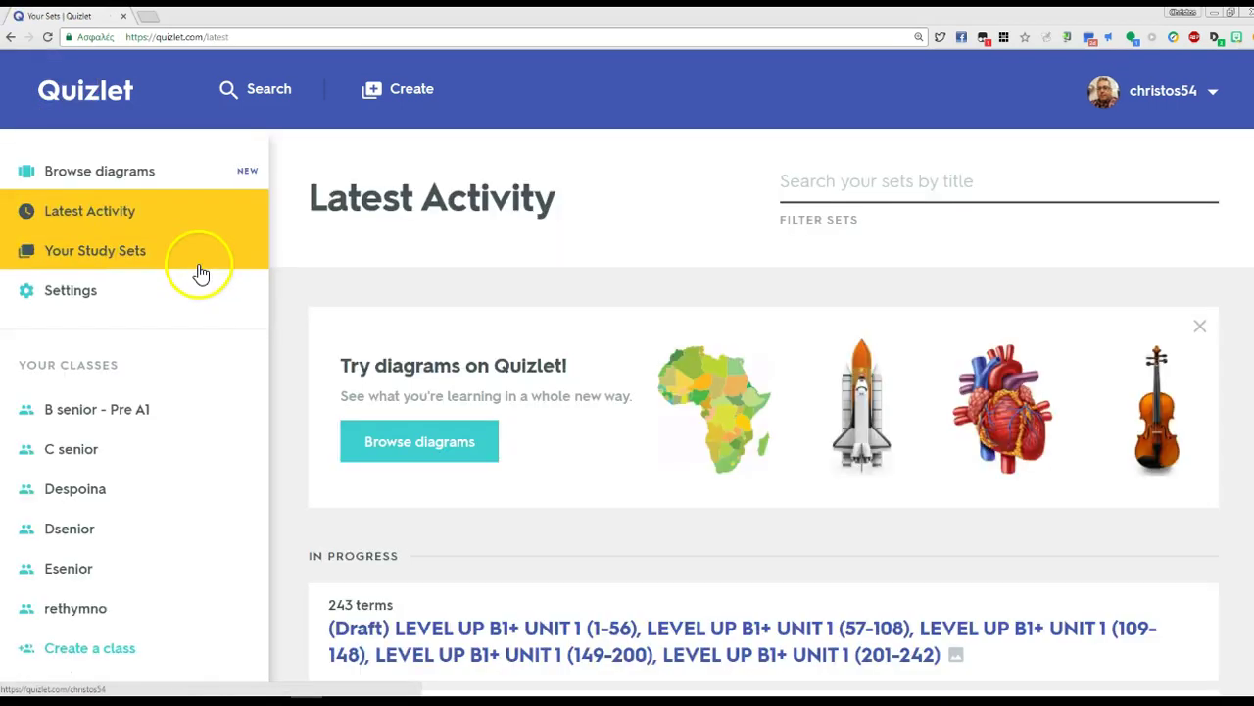
scroll(126, 336, down, 5)
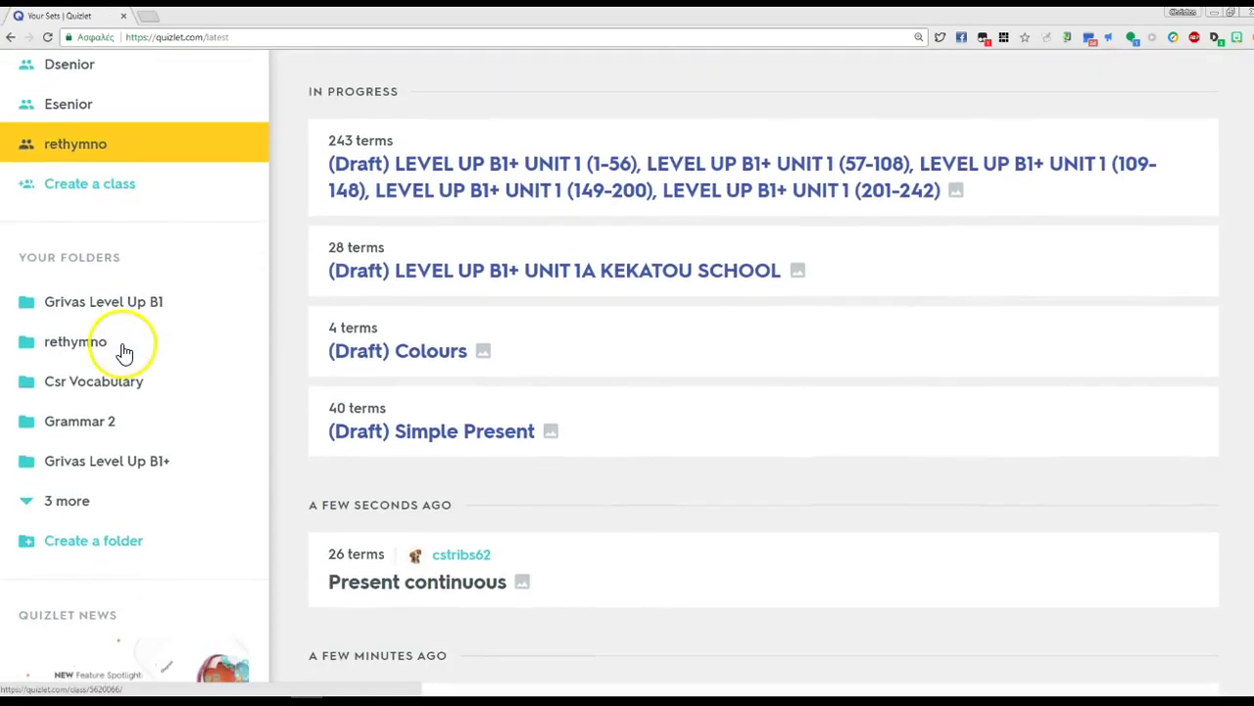
click(86, 556)
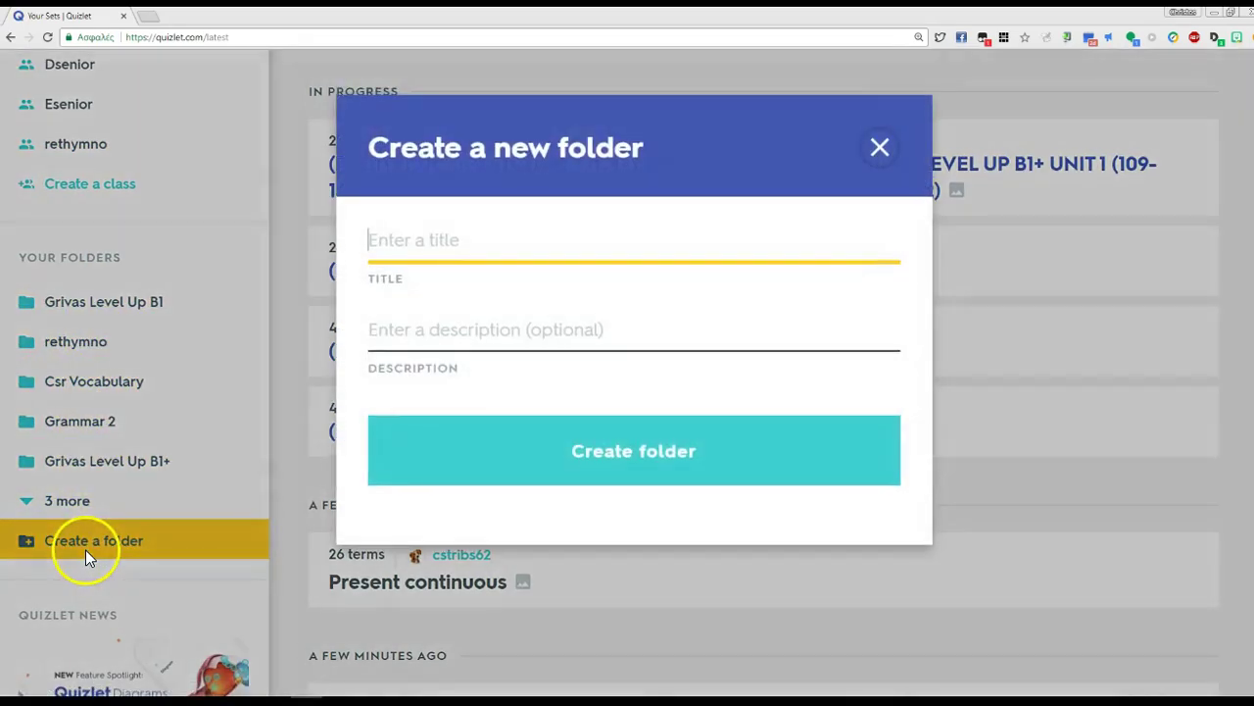
click(882, 142)
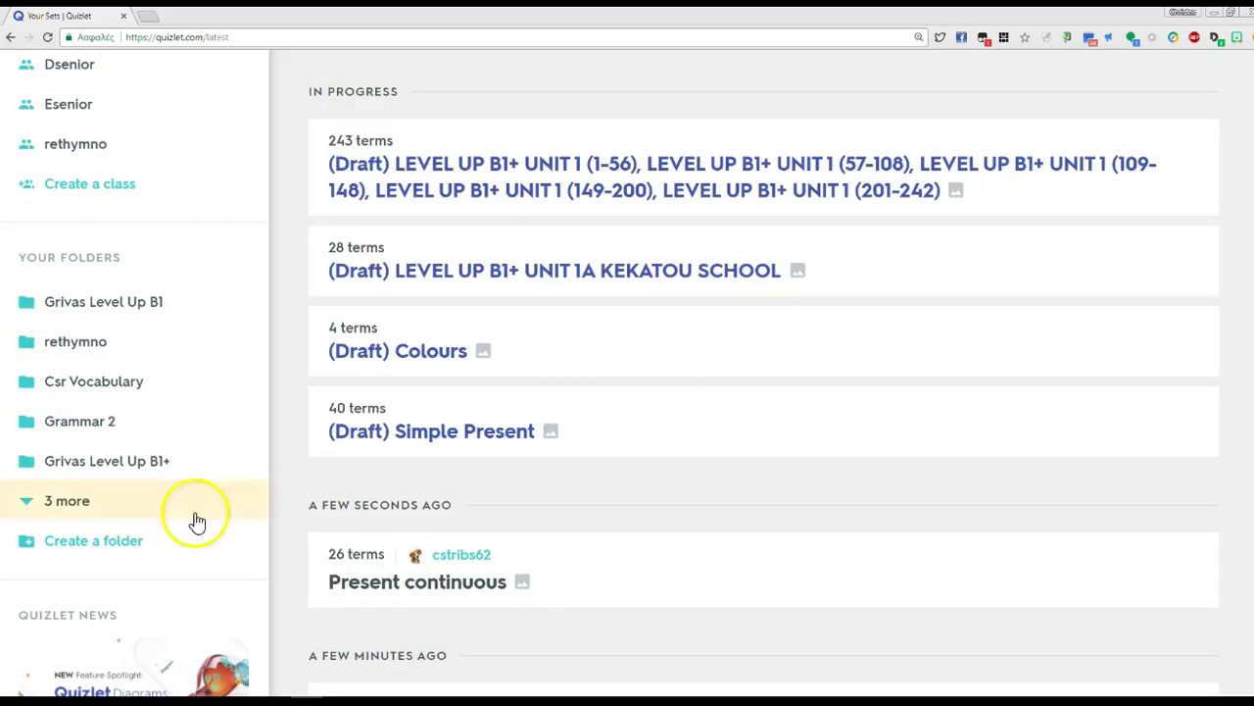
click(134, 516)
click(89, 588)
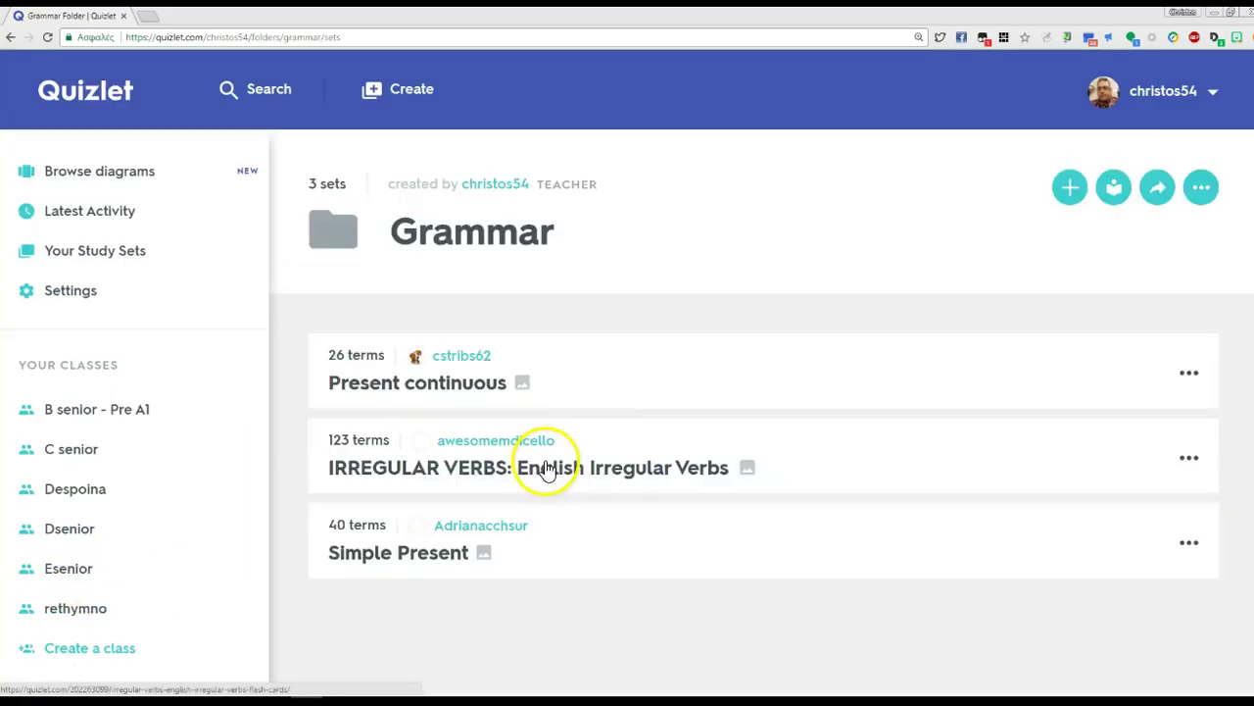
Open the Present continuous set from the Grammar folder and make an editable copy of it.
scroll(697, 493, down, 2)
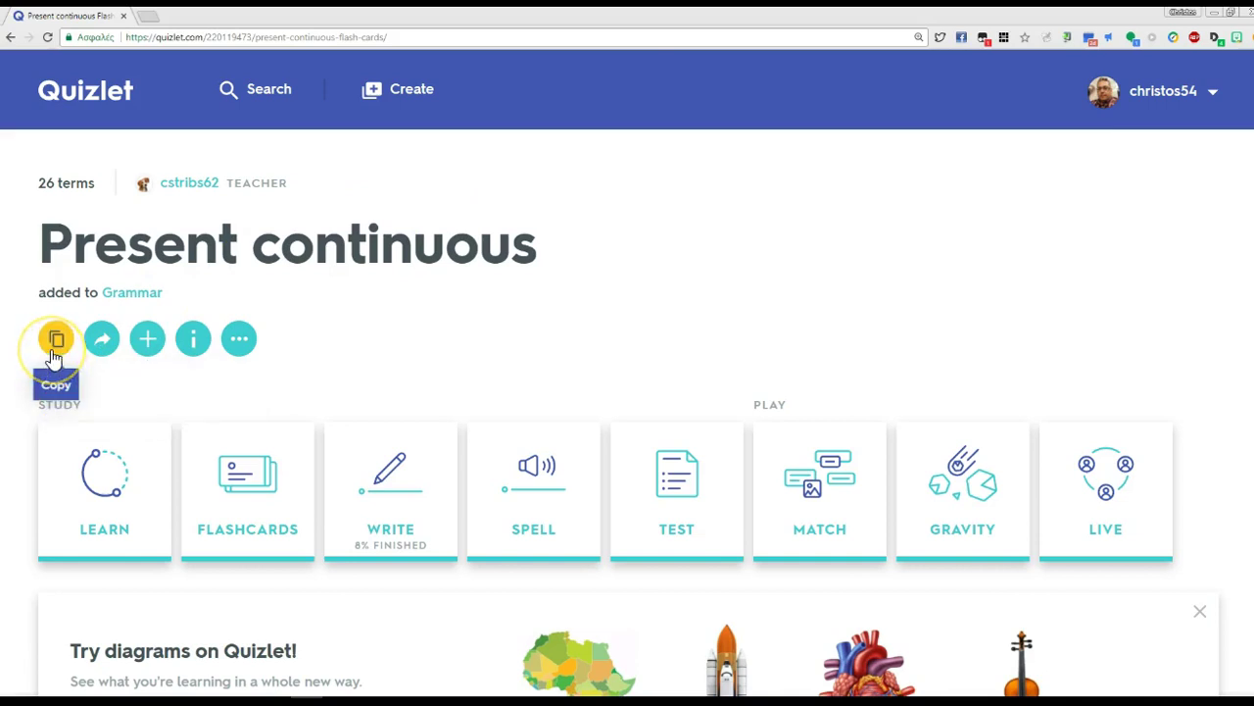
click(88, 339)
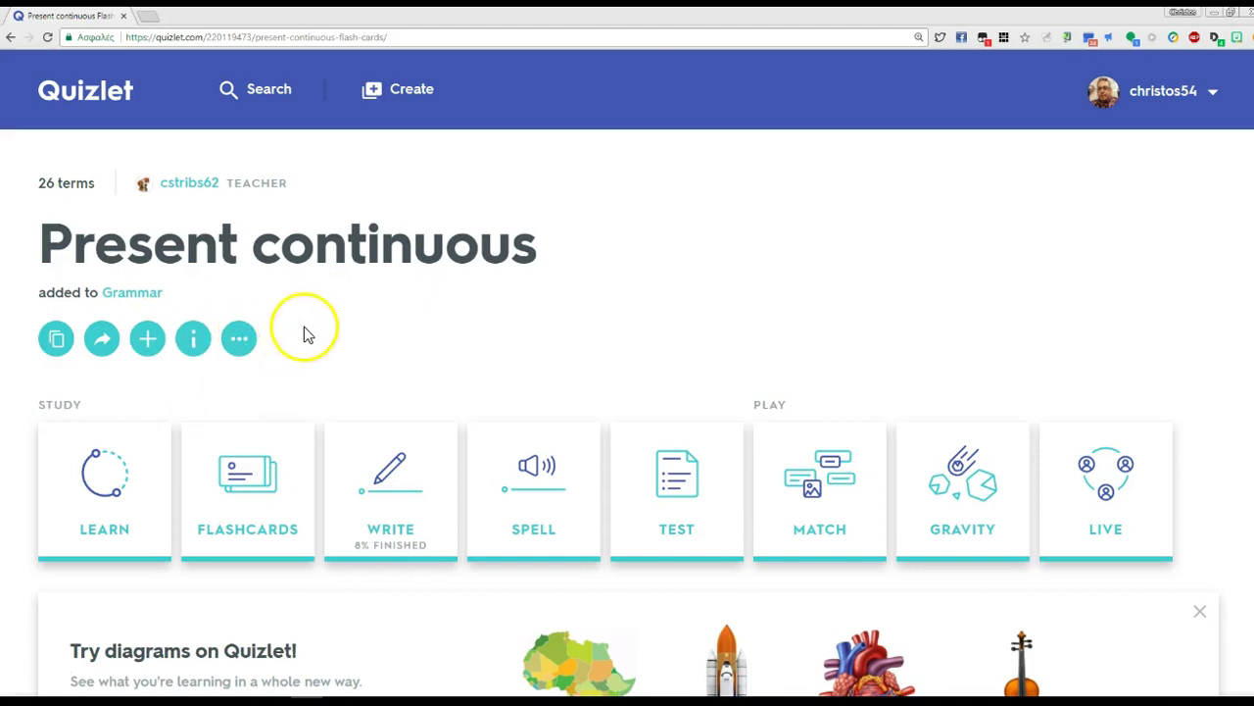
click(61, 340)
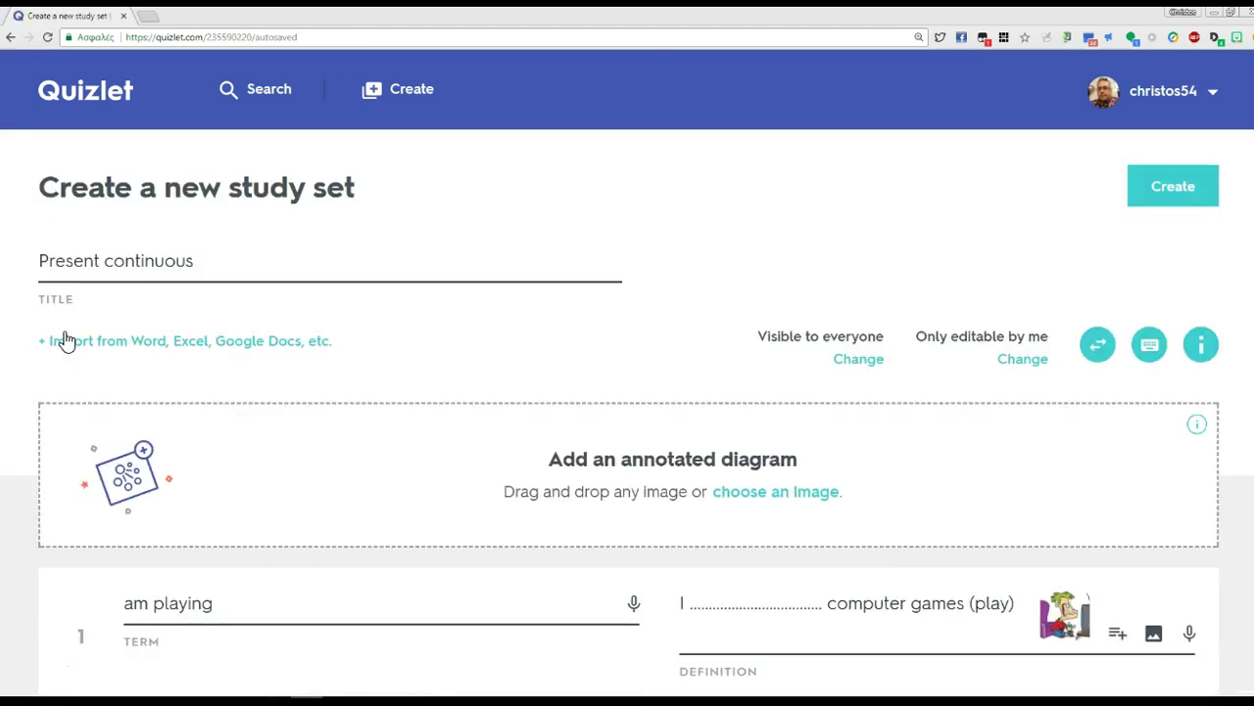
Delete the "are swimming" card, number 4, from the copied Present continuous set.
scroll(67, 340, down, 4)
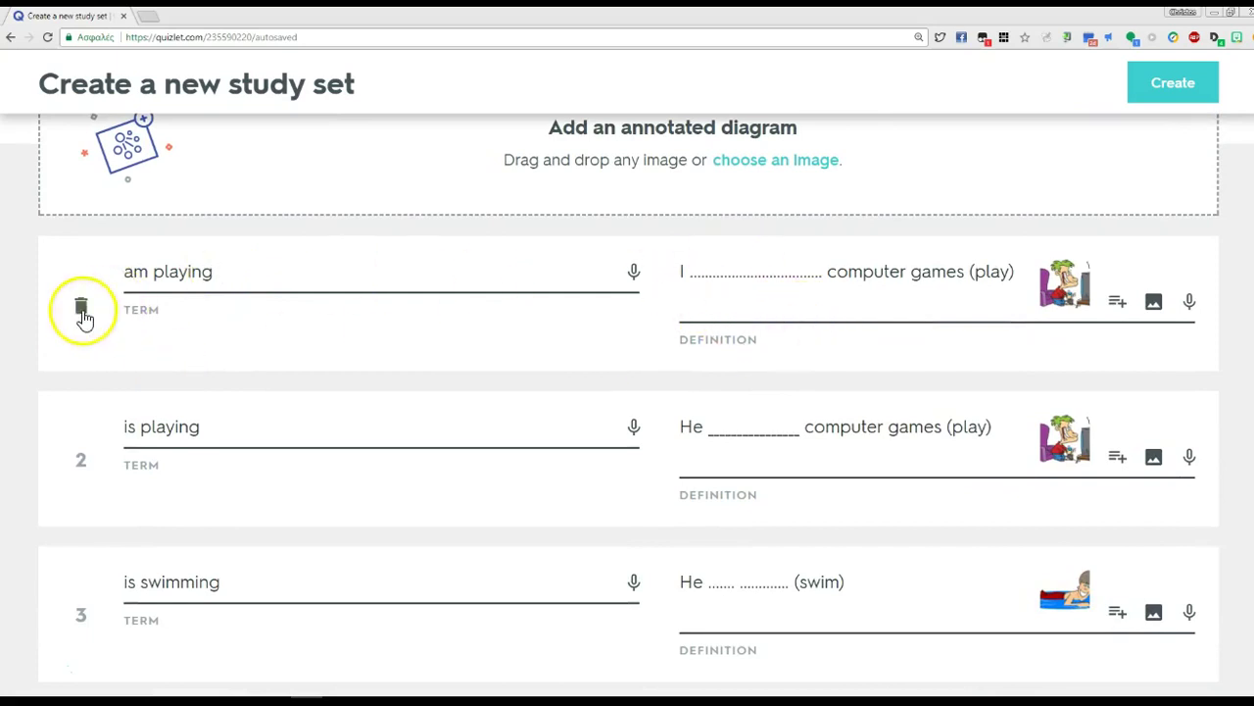
scroll(493, 376, down, 1)
scroll(494, 375, down, 4)
scroll(494, 372, up, 1)
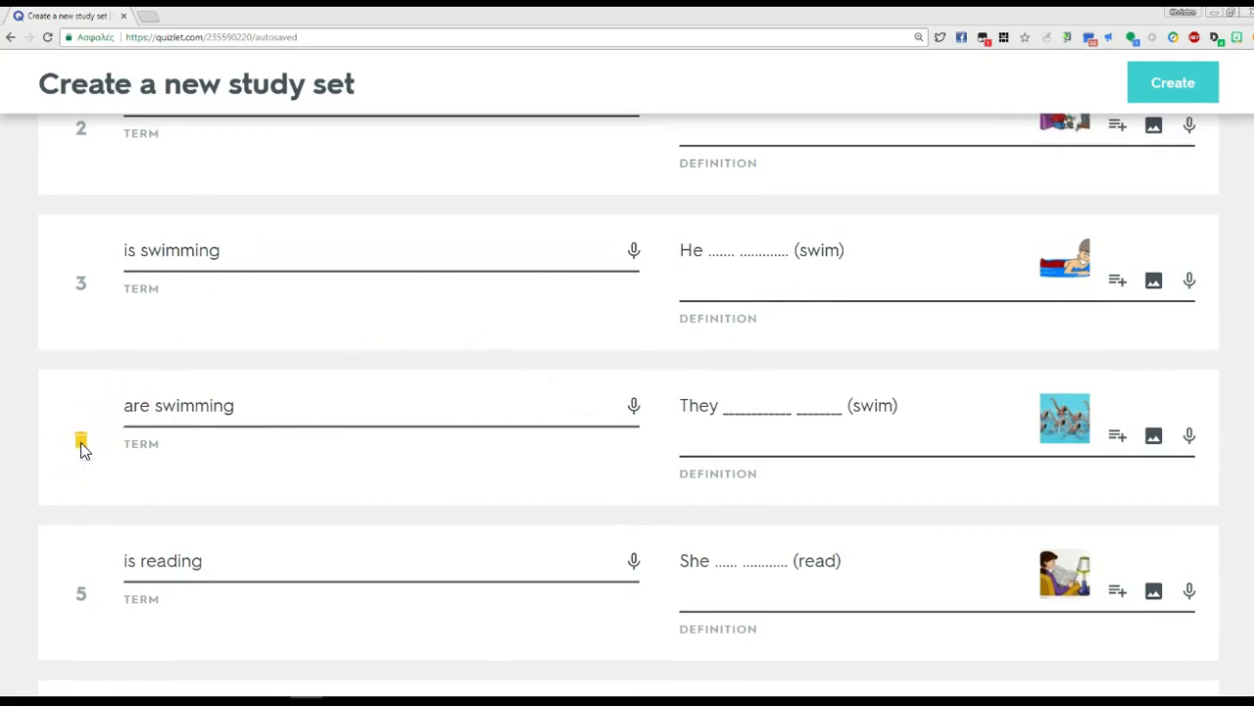
click(81, 446)
scroll(245, 417, down, 1)
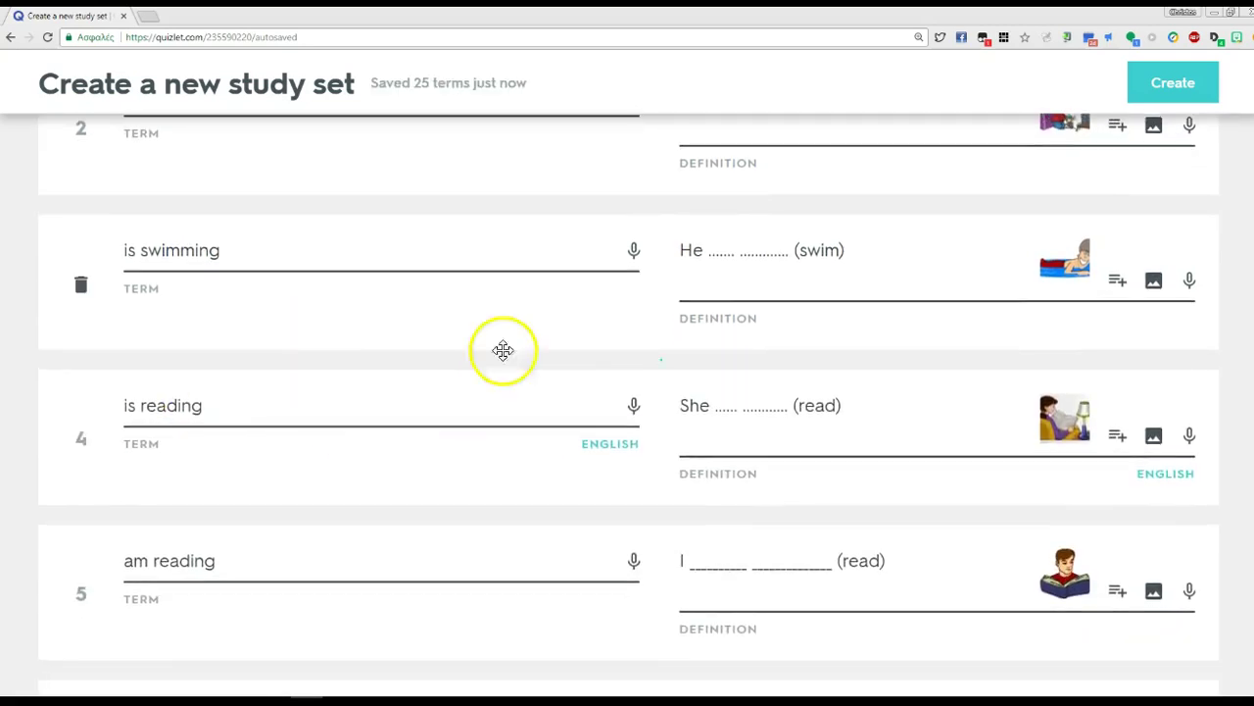
Look through the copied set's remaining cards, return to Latest Activity and look over the drafts in progress.
scroll(520, 552, down, 12)
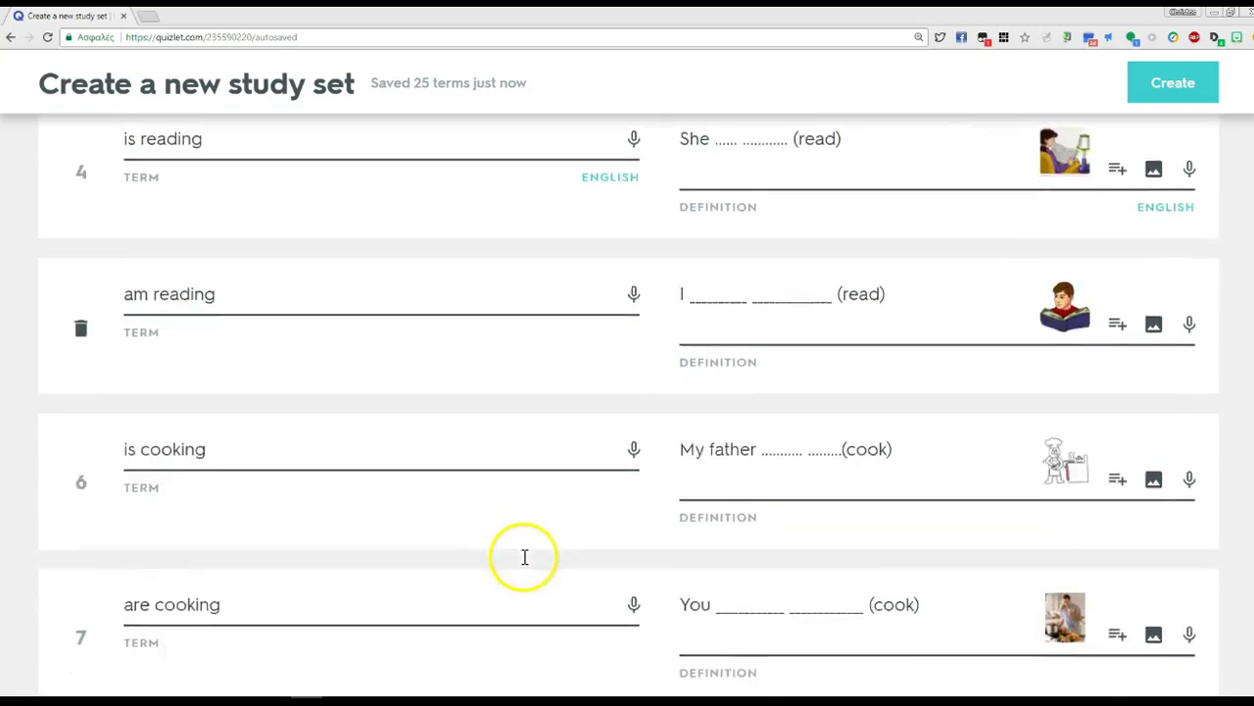
scroll(873, 568, down, 18)
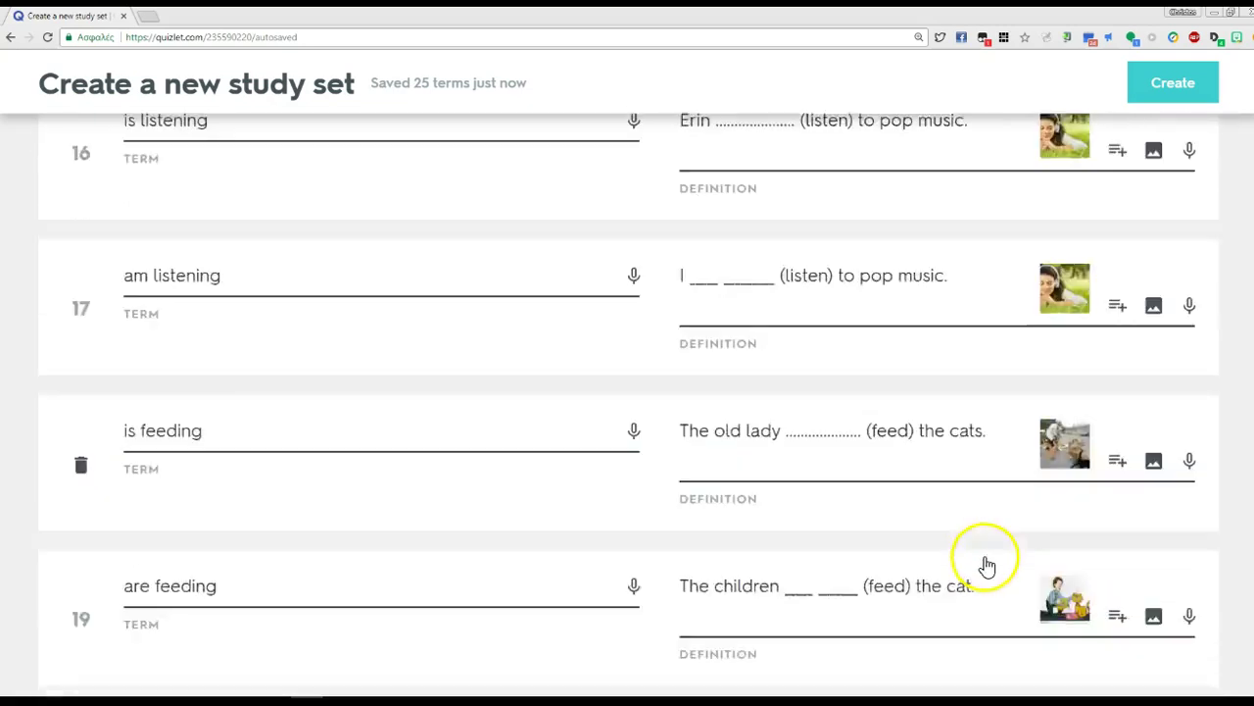
scroll(984, 557, down, 2)
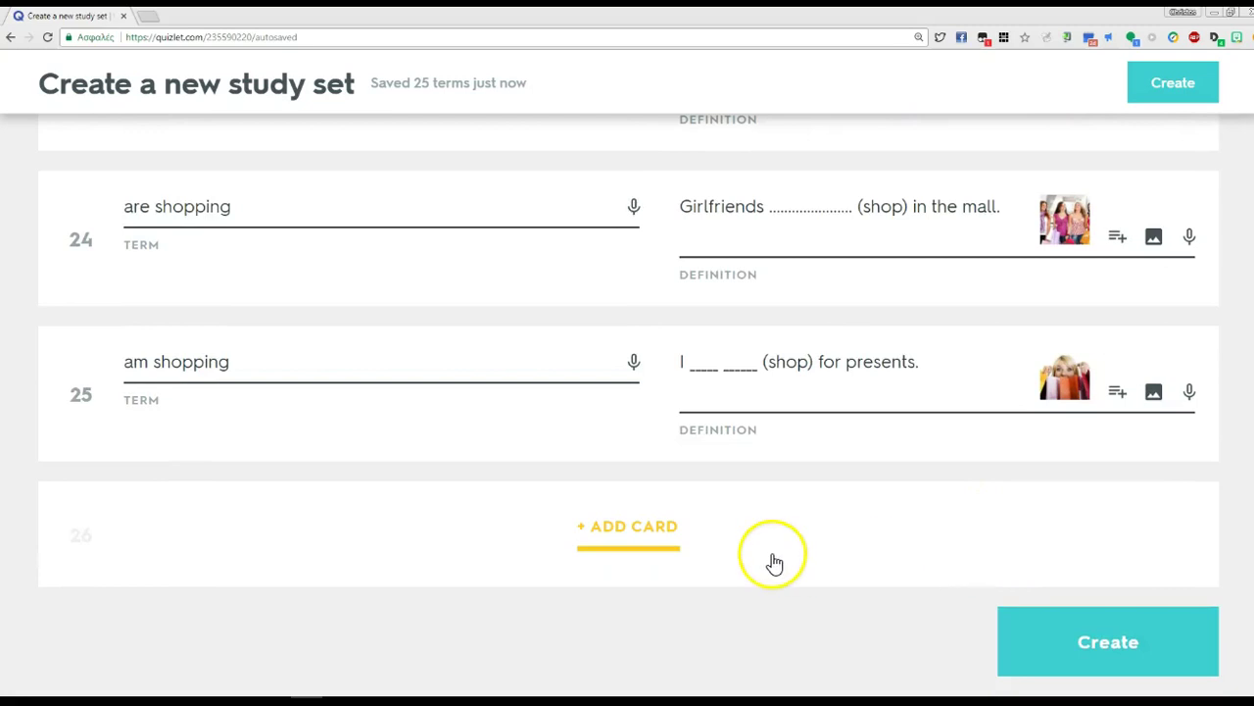
scroll(773, 559, up, 10)
scroll(772, 553, up, 20)
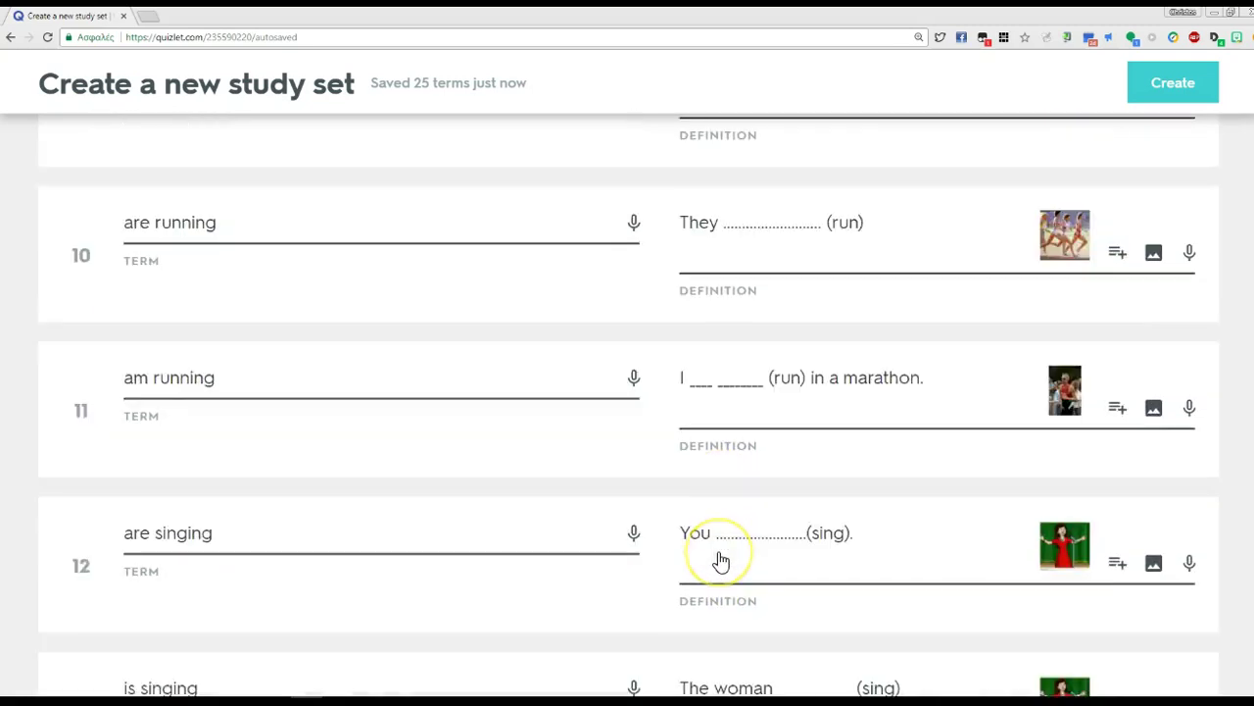
scroll(721, 561, up, 5)
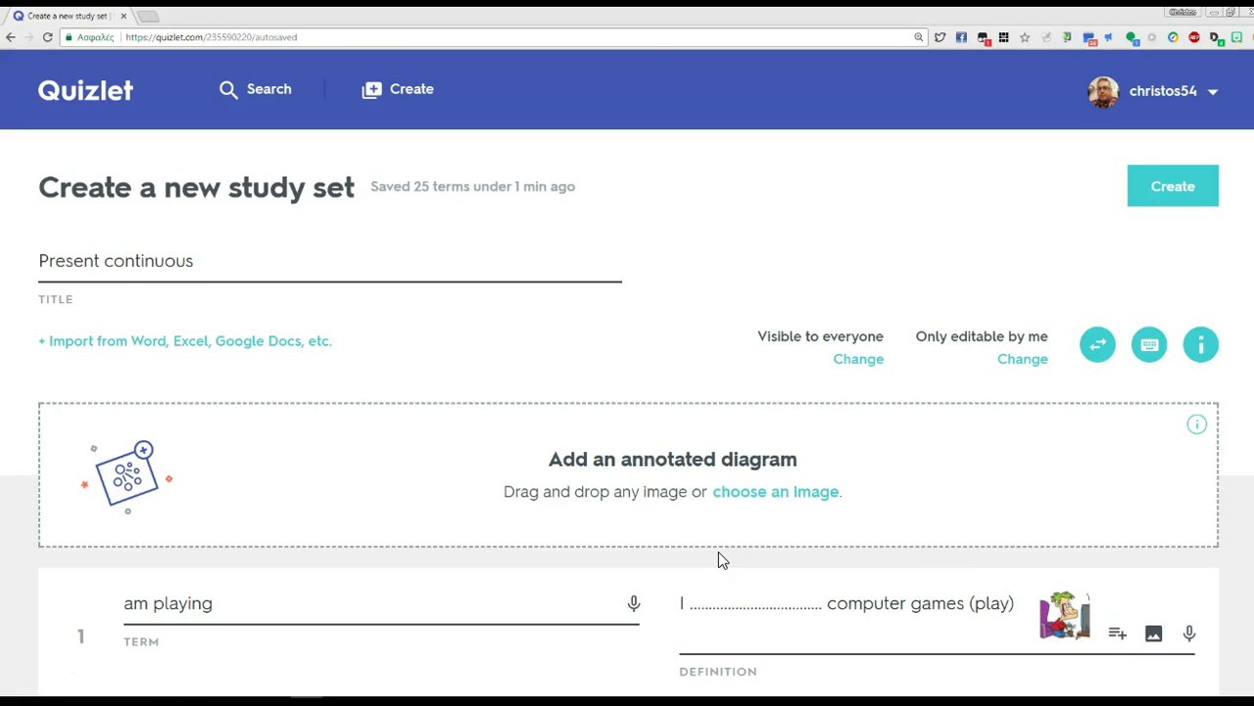
click(41, 93)
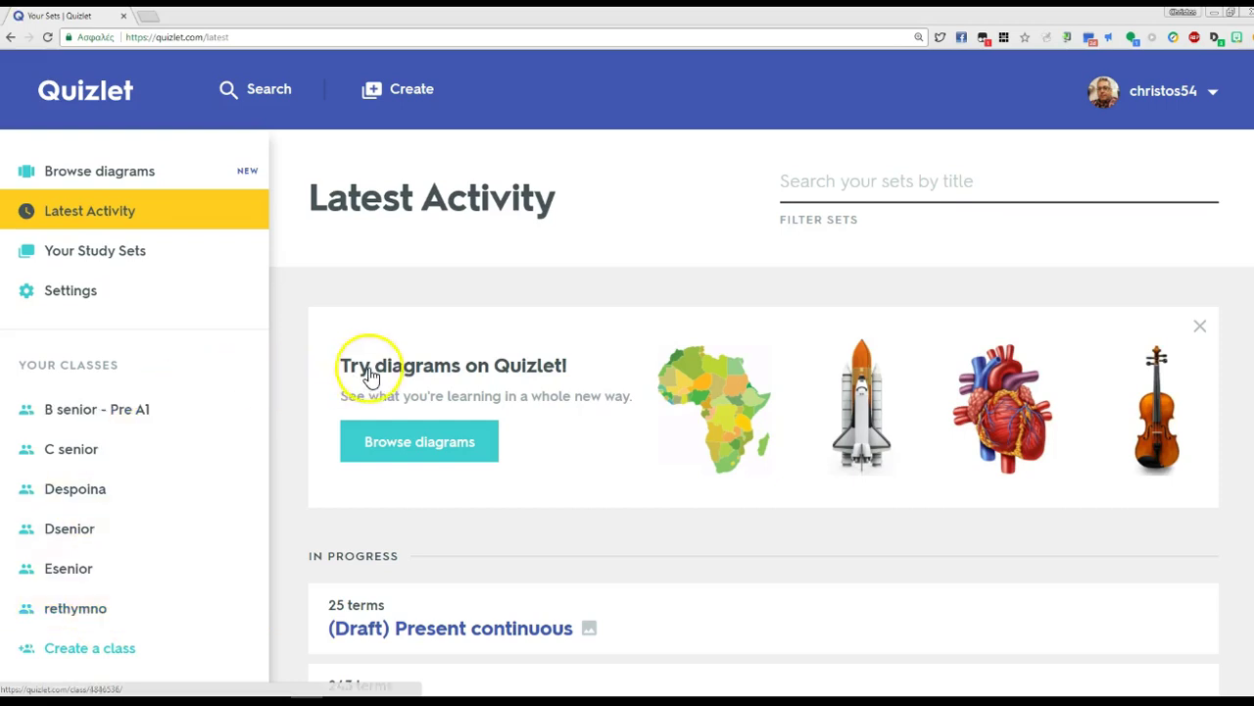
scroll(369, 374, down, 3)
scroll(370, 377, down, 3)
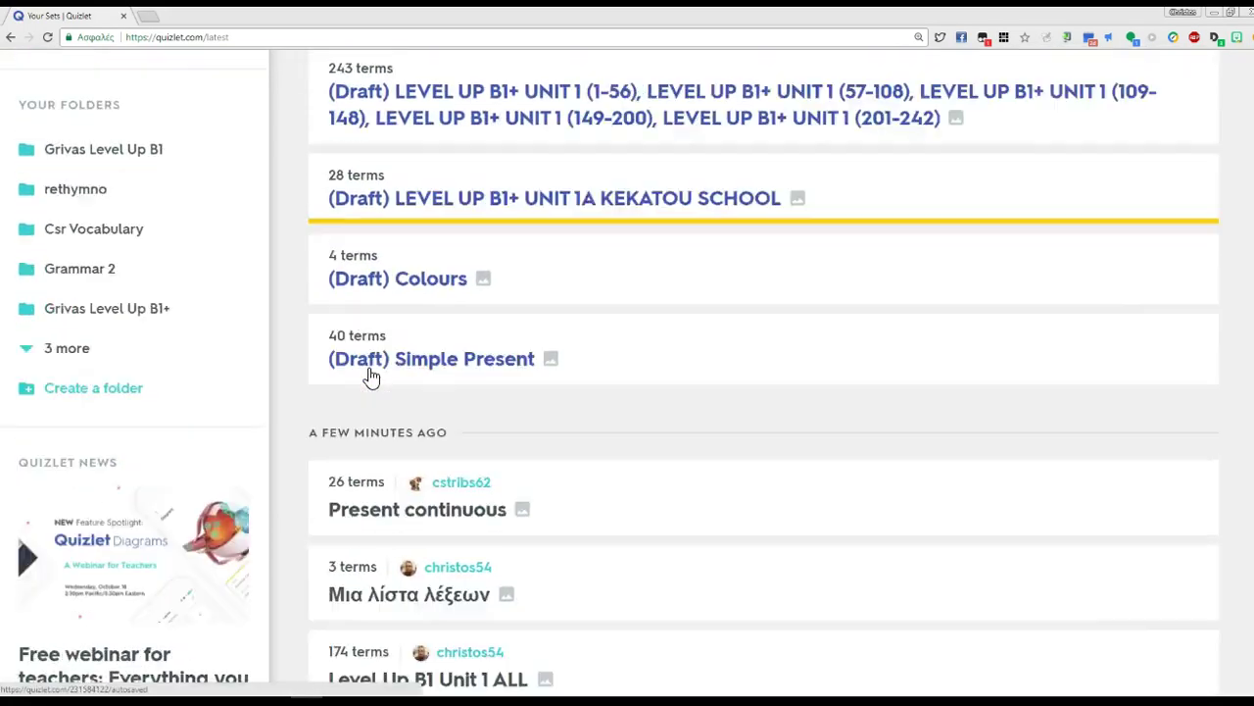
scroll(370, 377, up, 6)
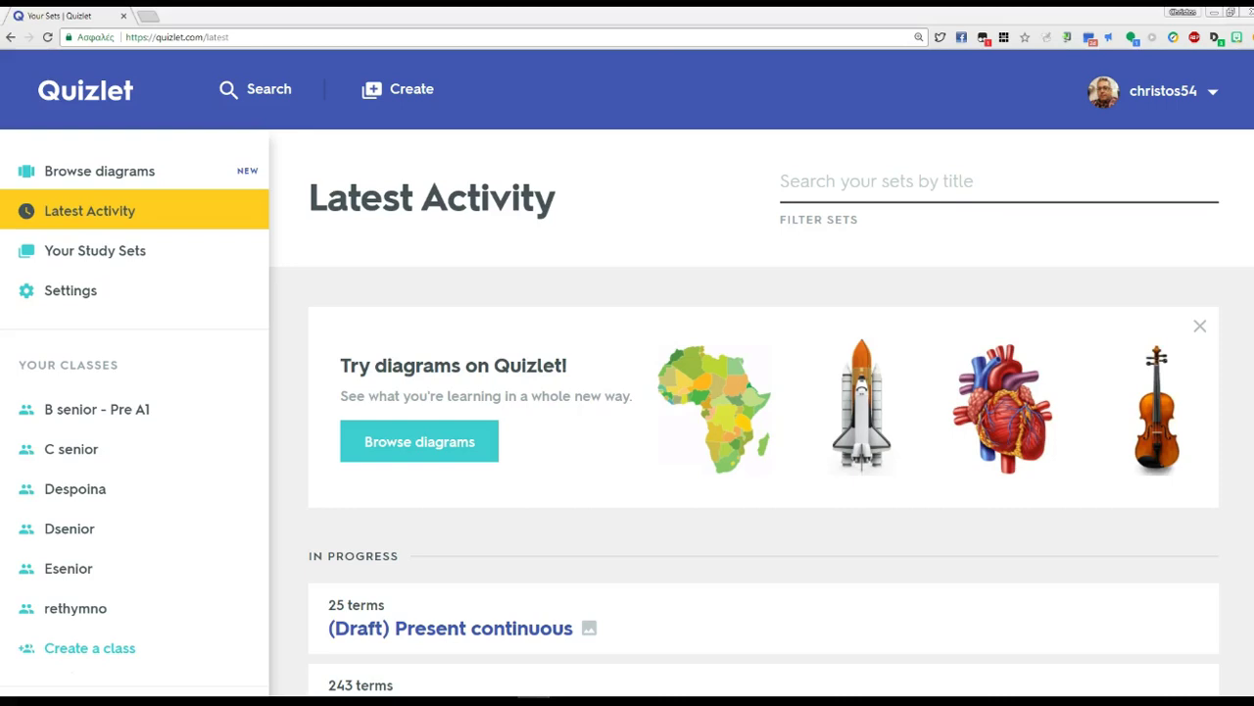
Switch to the Quizlet Presentation in PowerPoint, start the slide show from slide 9 and advance to slide 11.
key(alt+Tab)
double_click(954, 114)
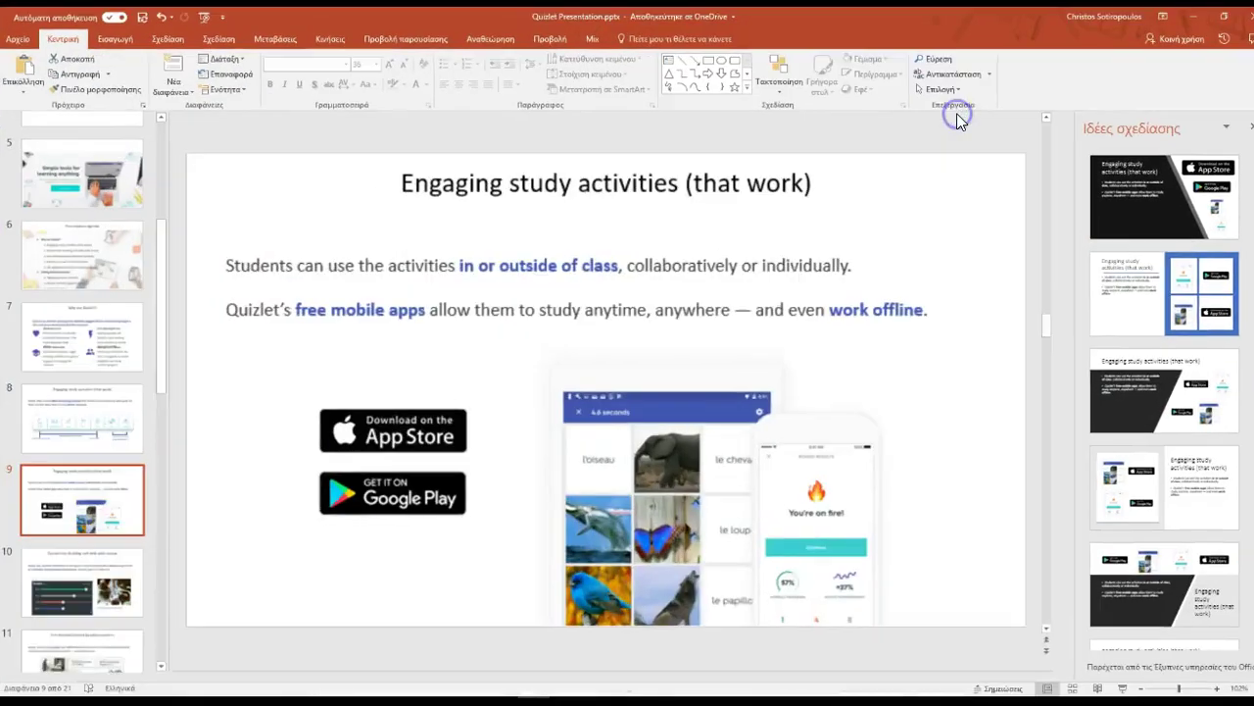
click(1125, 688)
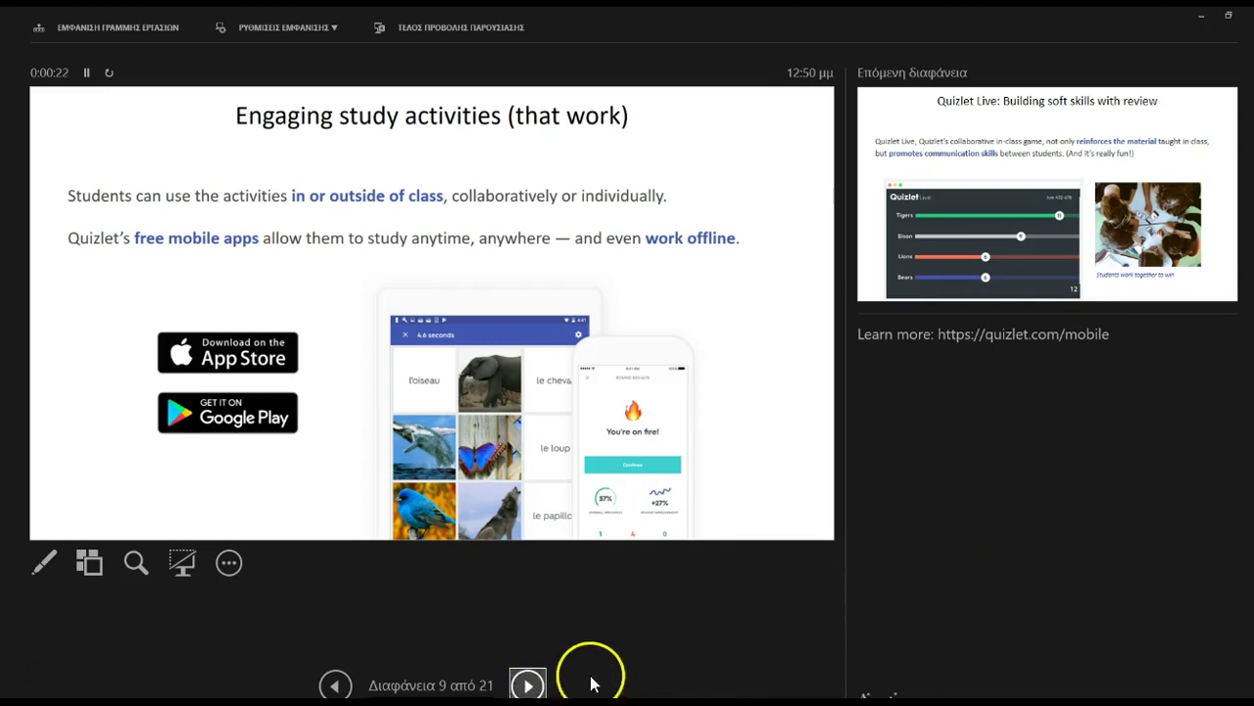
click(528, 685)
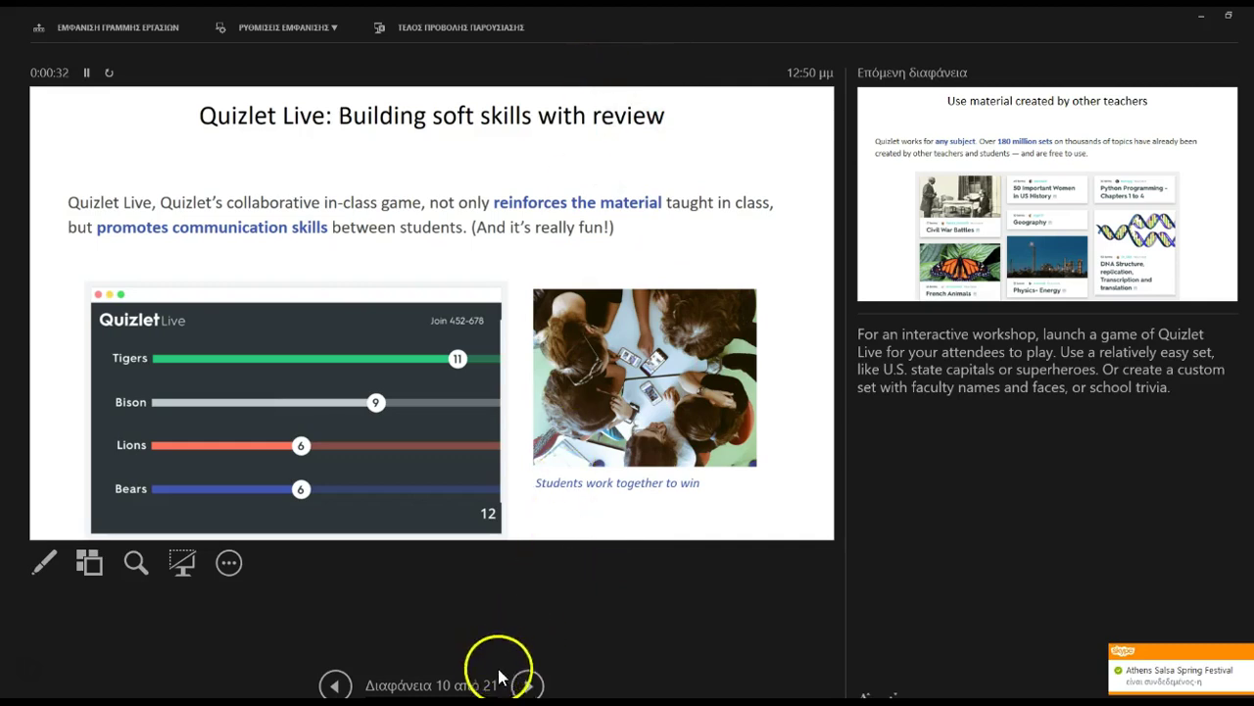
click(527, 684)
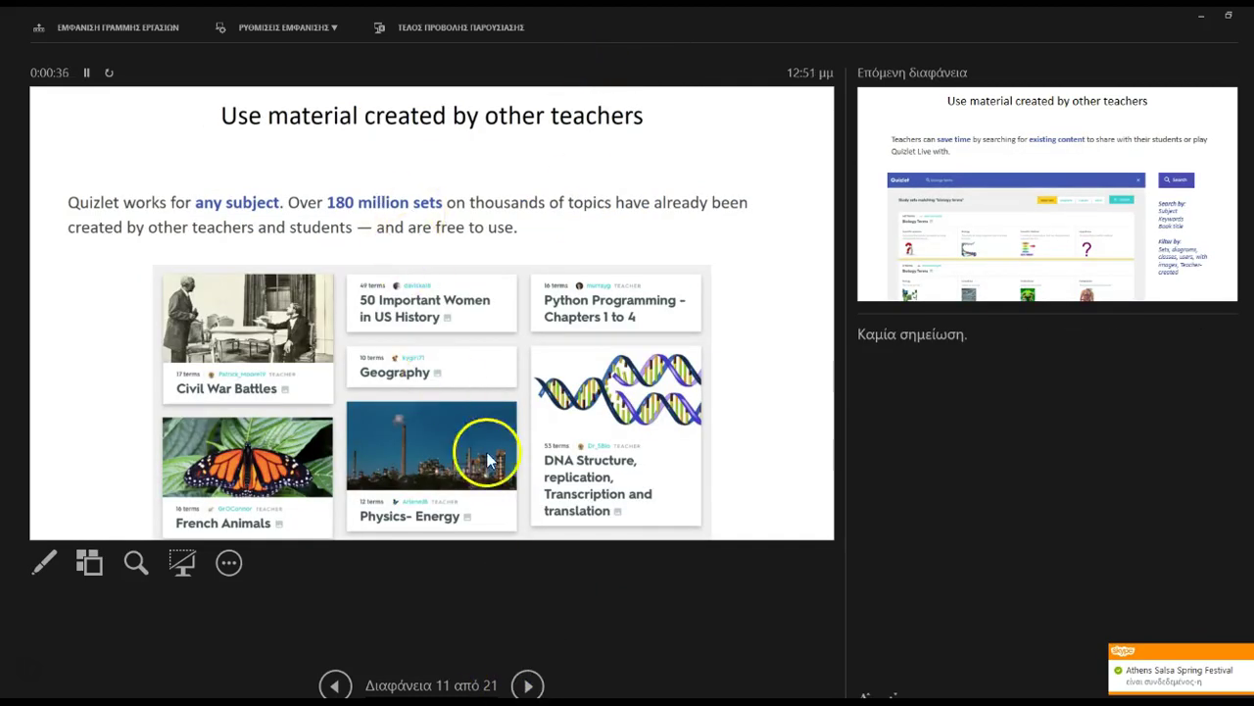
Present the slides on reusing other teachers' material, returning briefly to slide 11, and continue through custom study sets to slide 15, Quizlet Diagrams.
click(528, 685)
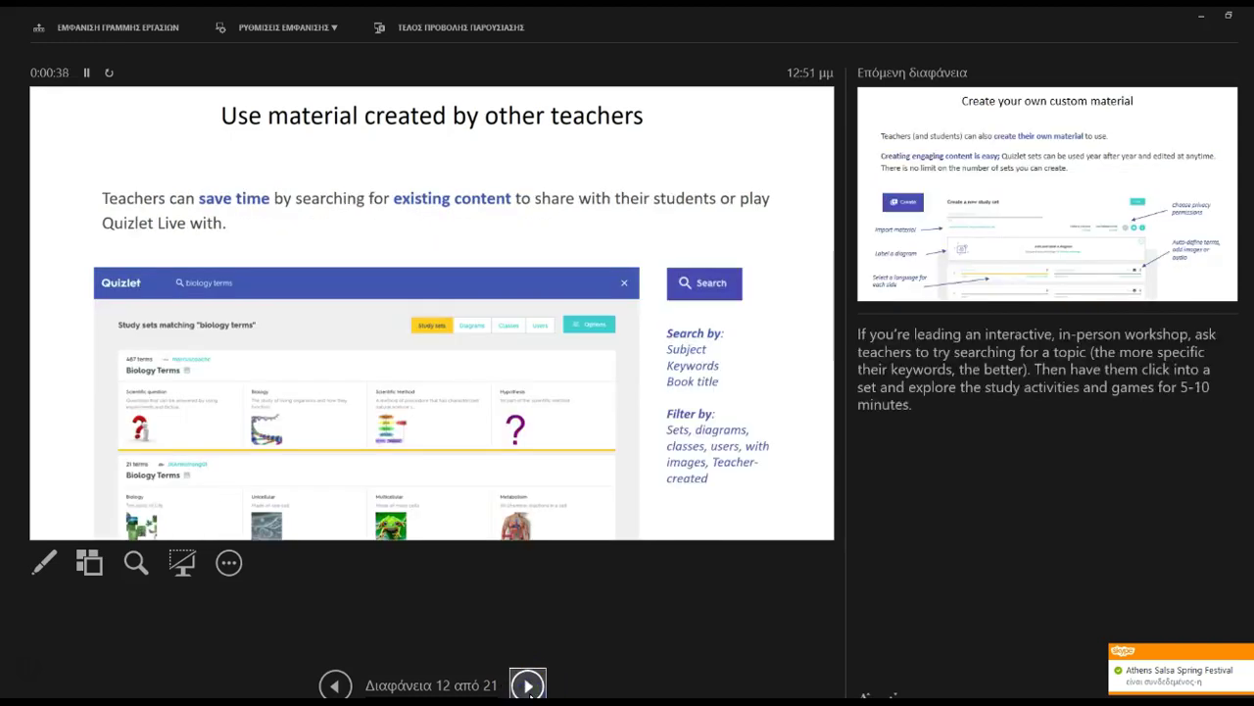
click(335, 684)
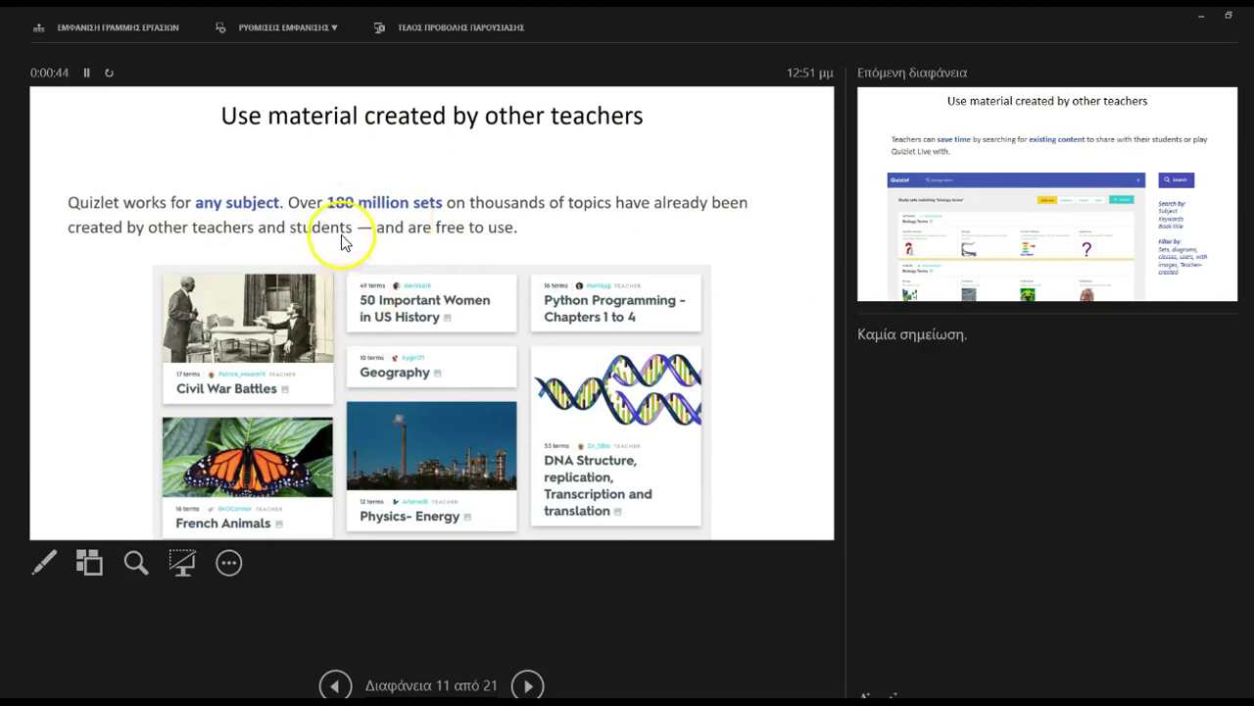
click(526, 686)
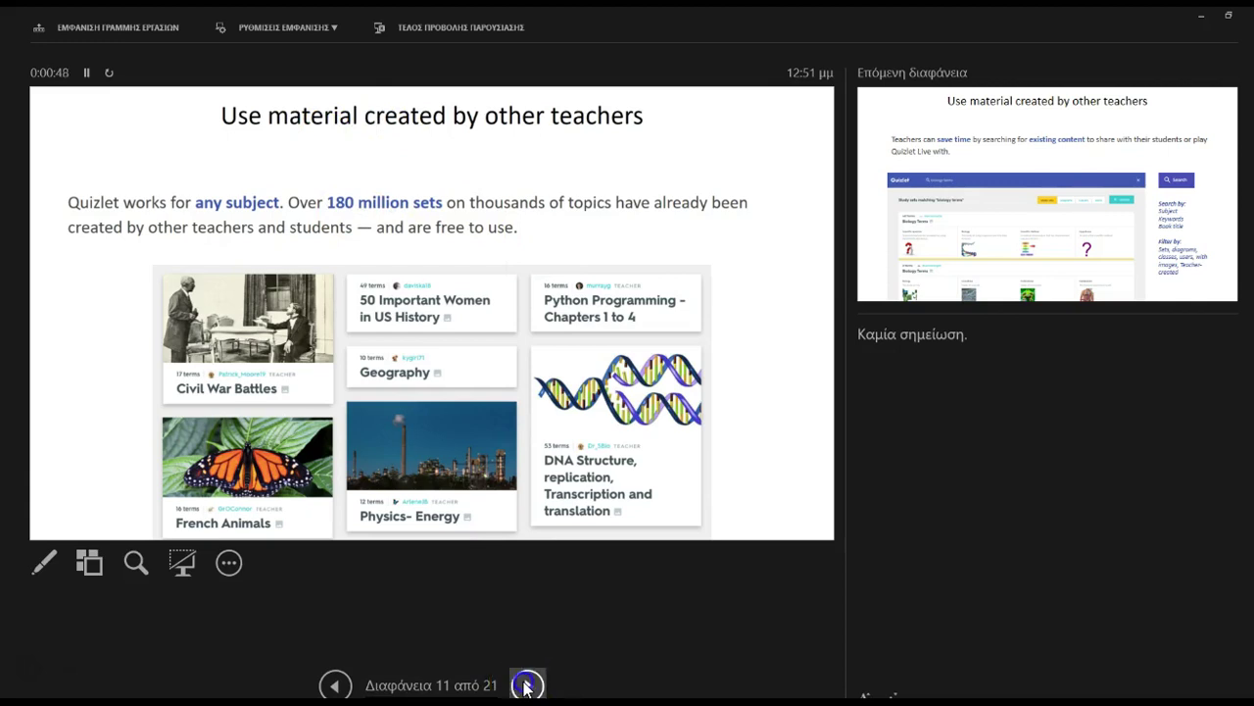
click(527, 686)
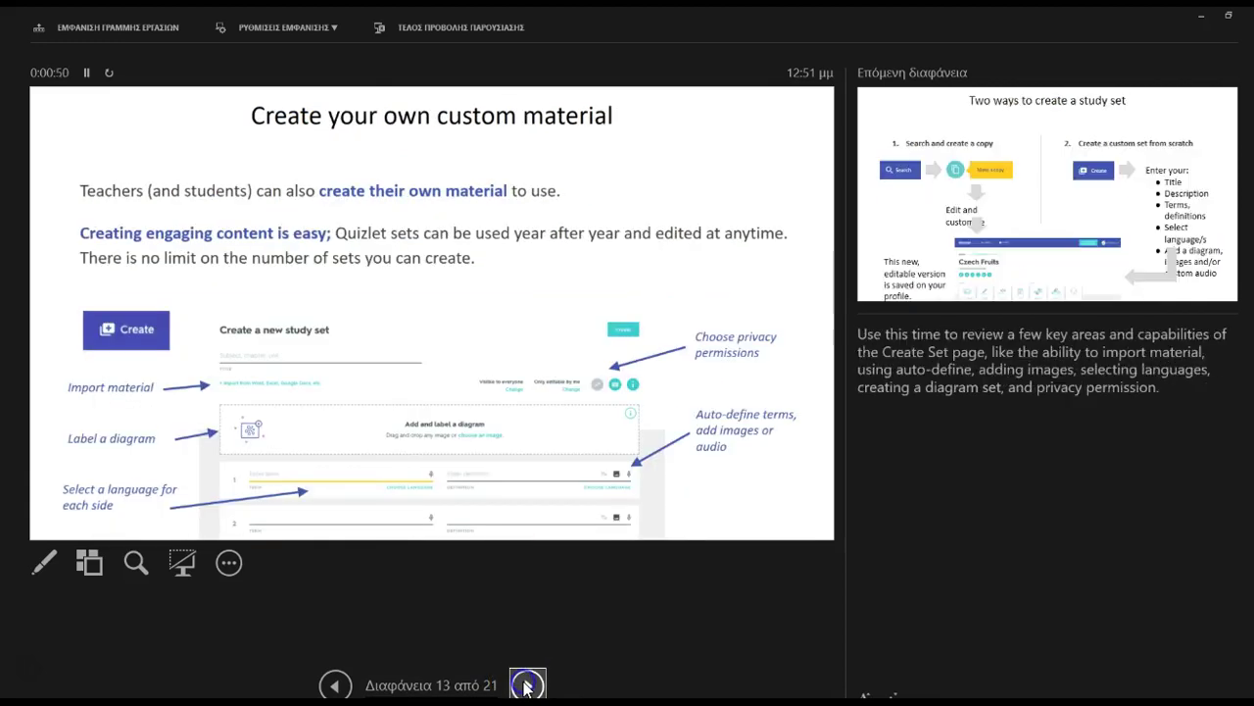
click(526, 686)
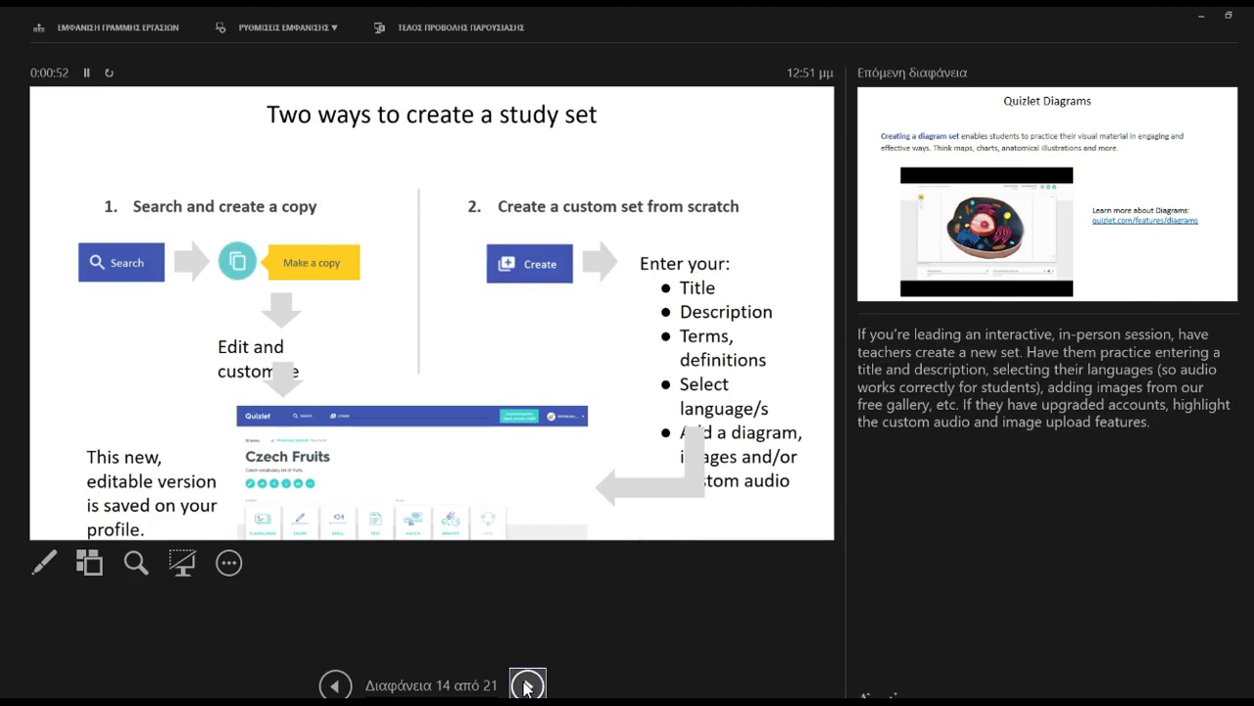
click(526, 686)
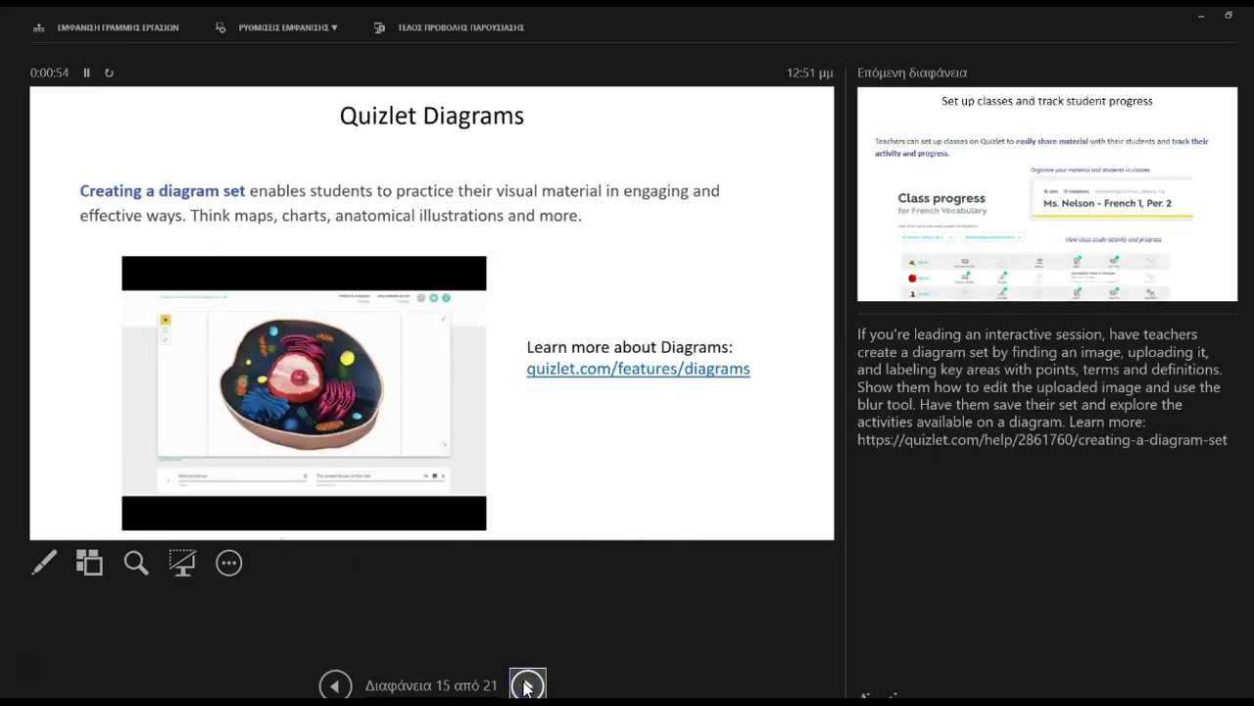
Advance the slide show through the class setup and getting started slides to slide 19, More features with Quizlet Teacher.
click(526, 686)
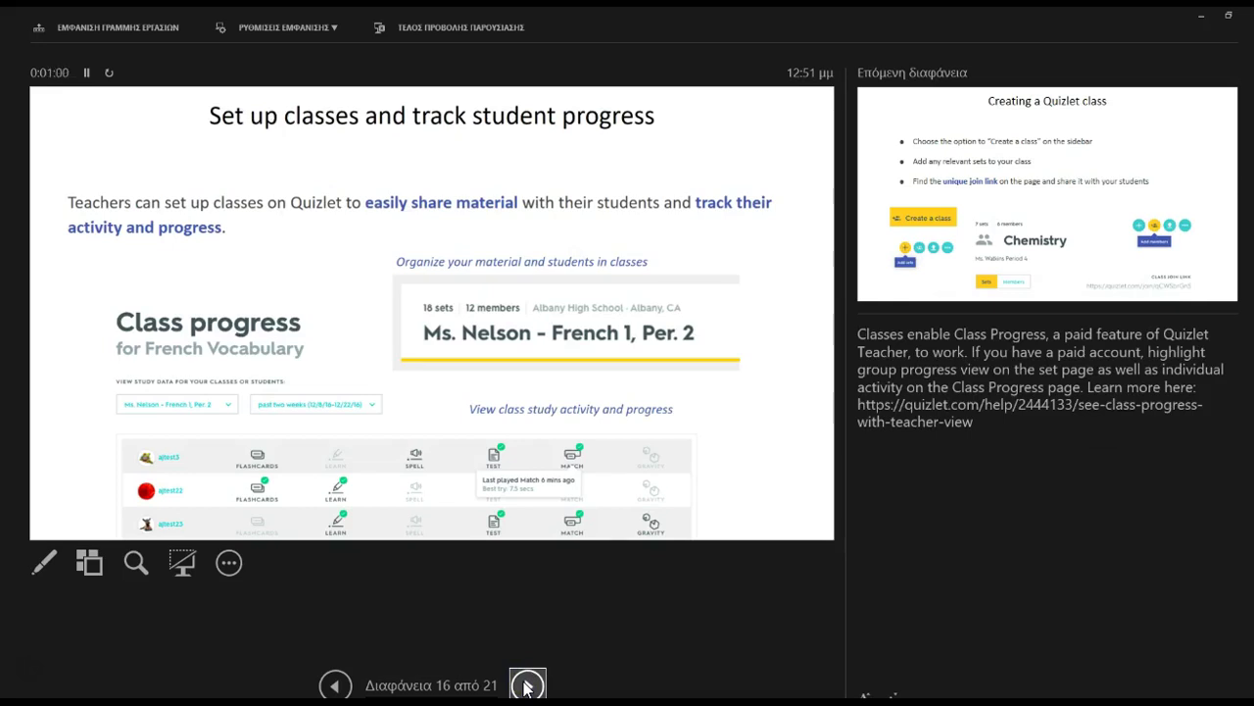
click(526, 686)
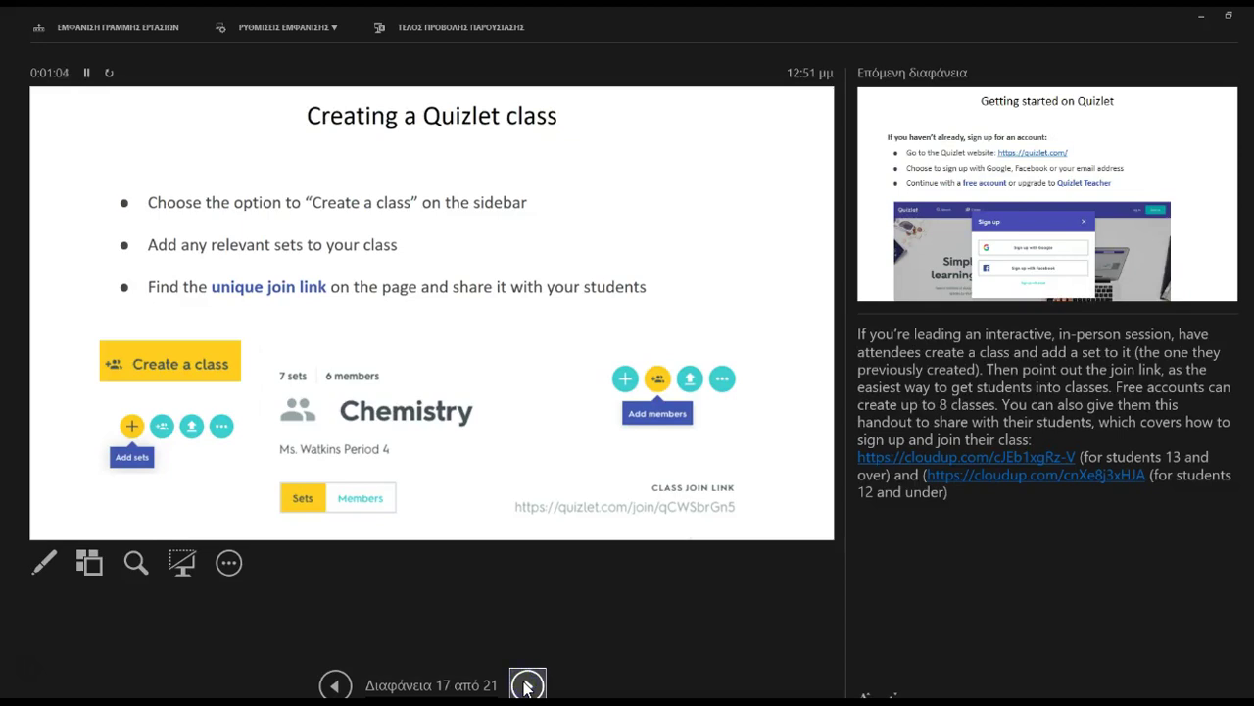
click(527, 686)
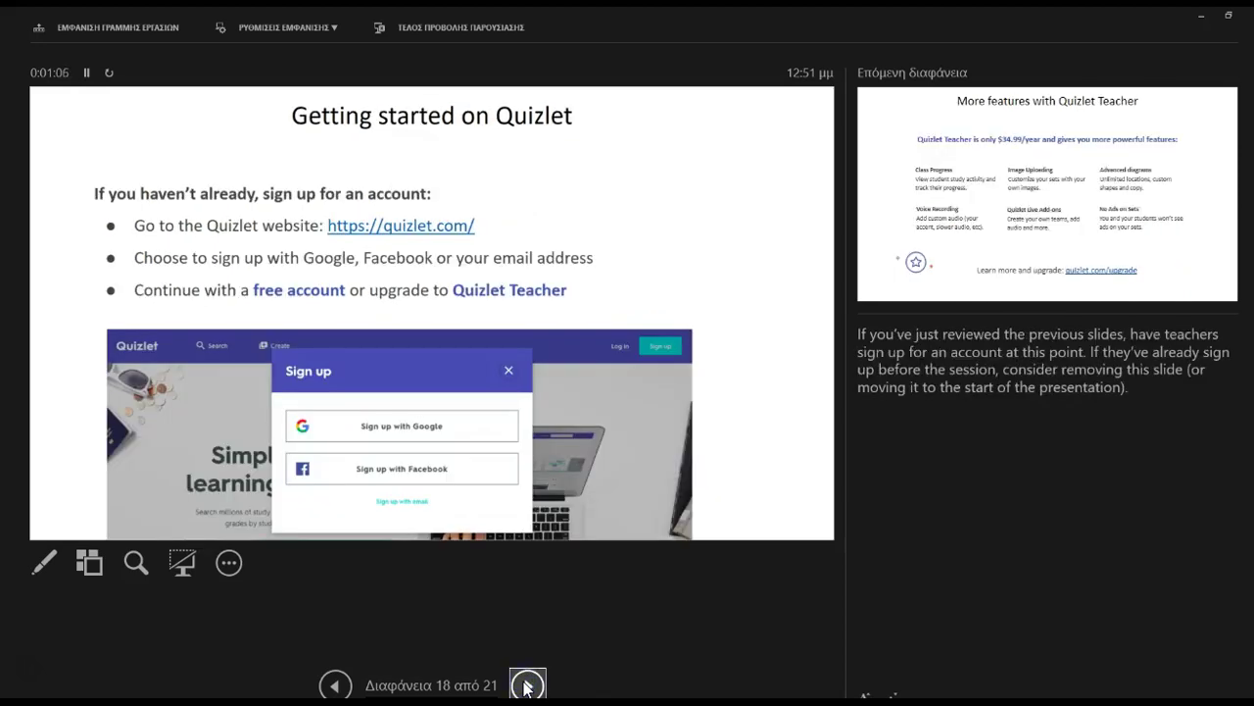
click(527, 686)
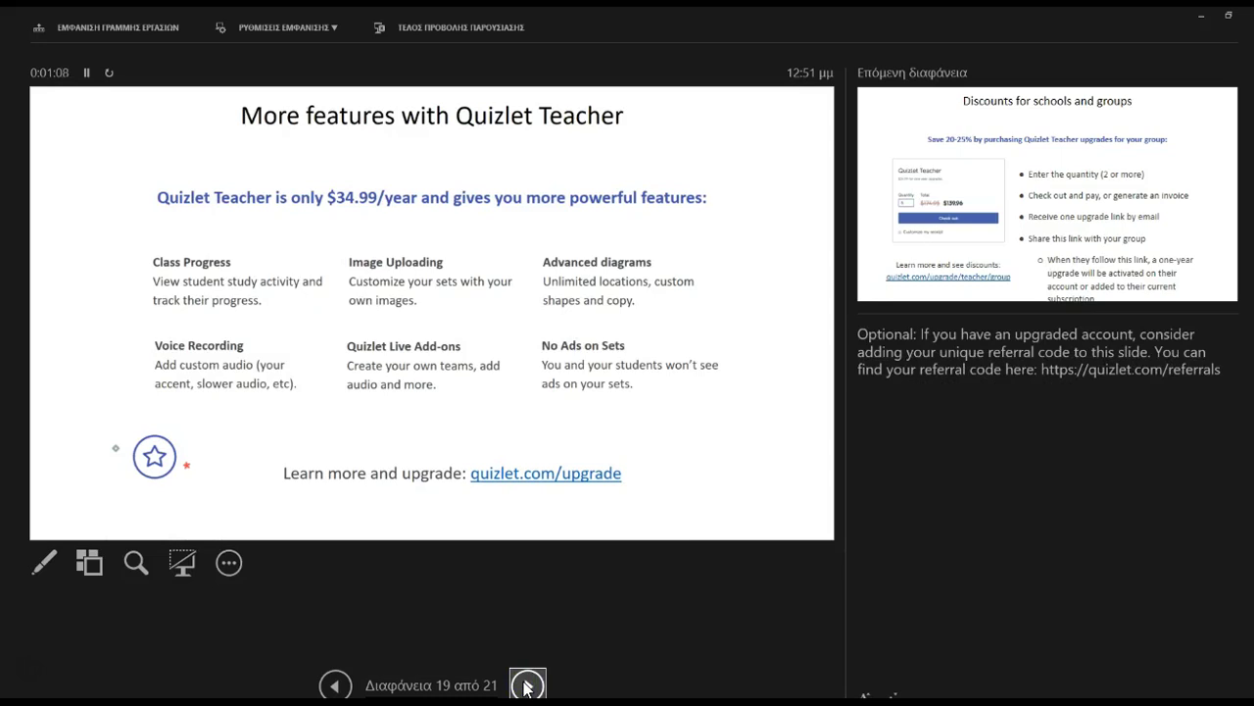